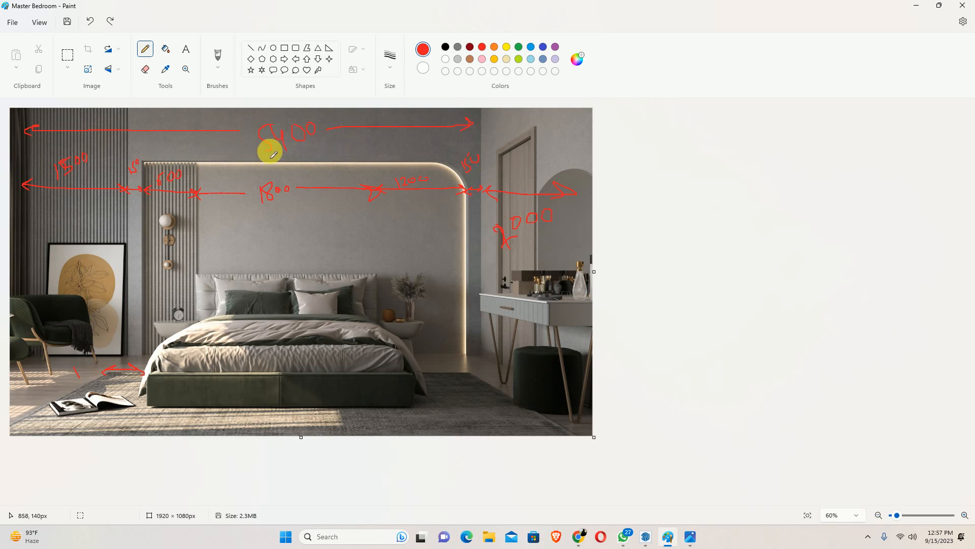
# - Circle the 5400 overall width and draw a double-headed arrow along the bed's side in the Master Bedroom image
pyautogui.moveTo(326, 135)
pyautogui.mouseDown()
pyautogui.moveTo(281, 113)
pyautogui.moveTo(266, 157)
pyautogui.moveTo(322, 133)
pyautogui.moveTo(311, 139)
pyautogui.mouseUp()
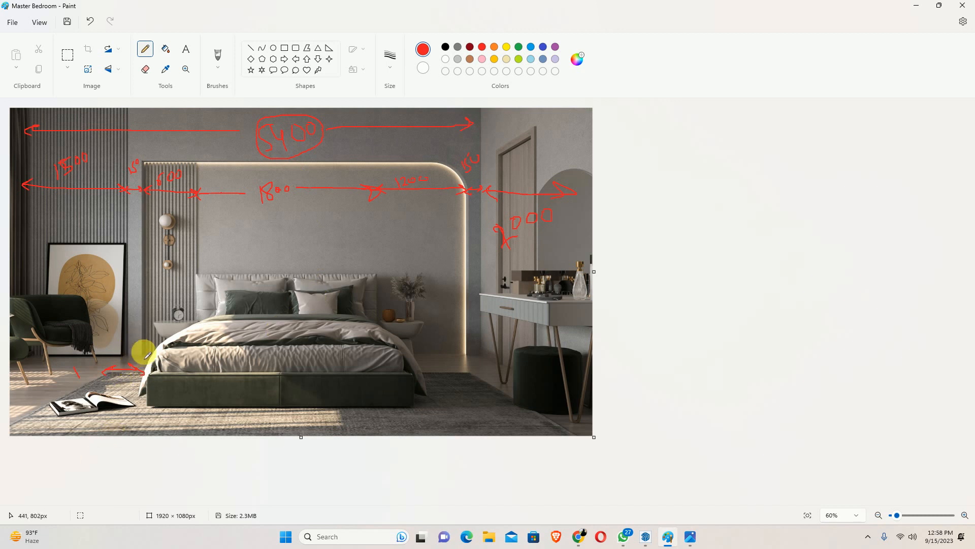
pyautogui.moveTo(144, 352)
pyautogui.mouseDown()
pyautogui.moveTo(118, 404)
pyautogui.moveTo(127, 402)
pyautogui.mouseUp()
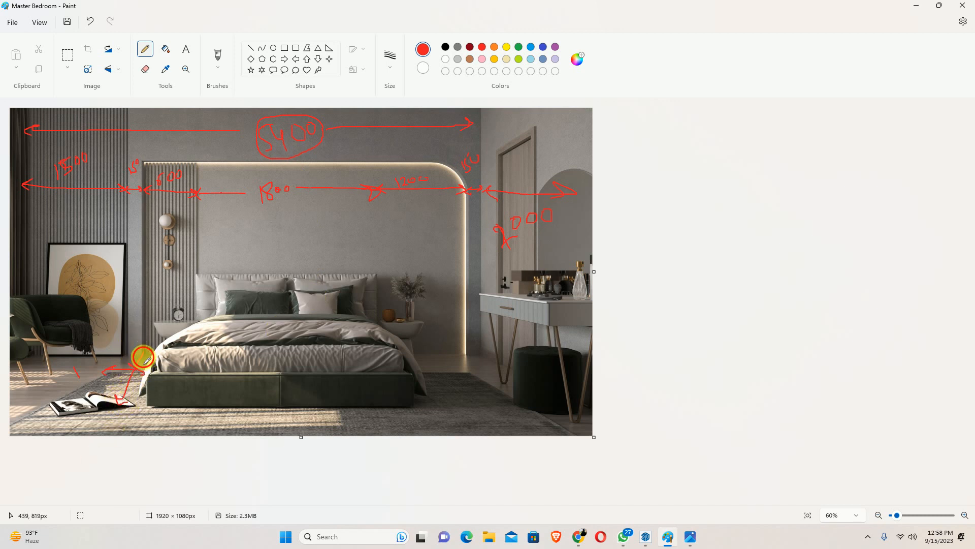
pyautogui.moveTo(132, 359); pyautogui.dragTo(147, 367)
# - Write 2100 beneath the arrow that runs along the bed's side
pyautogui.moveTo(130, 420); pyautogui.dragTo(172, 413)
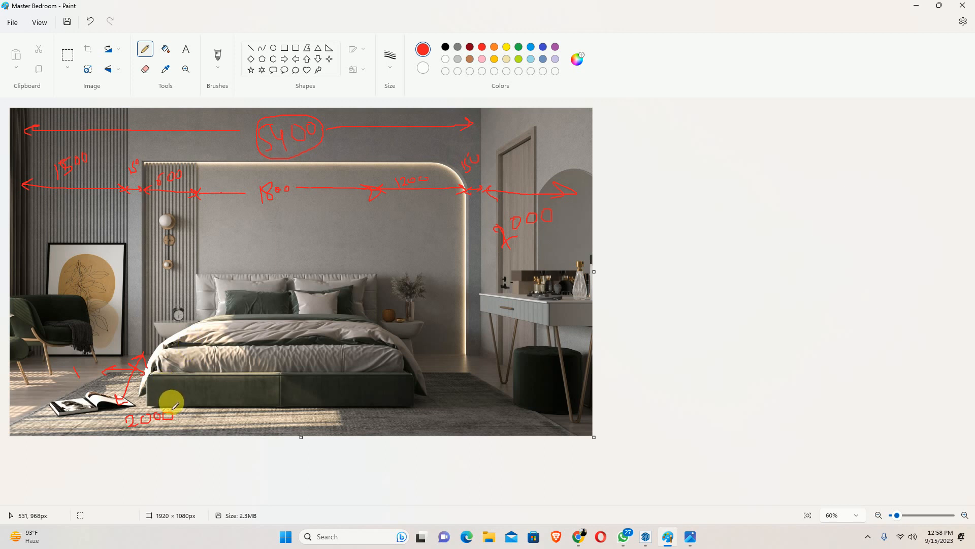
pyautogui.hotkey('ctrl', 'z')
pyautogui.hotkey('ctrl', 'z')
pyautogui.hotkey('ctrl', 'z')
pyautogui.moveTo(145, 410)
pyautogui.mouseDown()
pyautogui.moveTo(146, 426)
pyautogui.moveTo(176, 413)
pyautogui.mouseUp()
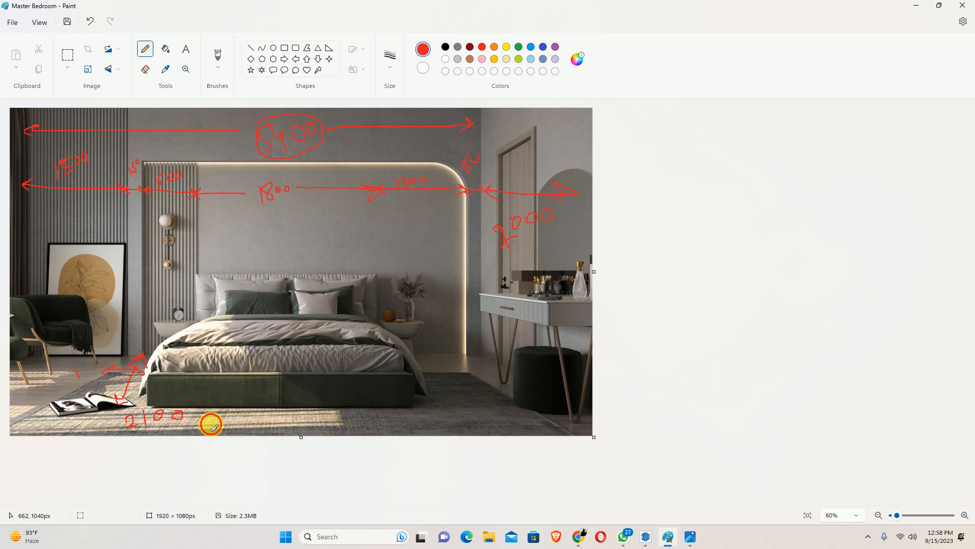
# - Add "+ 1200" beside the 2100 label and write the circled total 3300 on the rug
pyautogui.moveTo(212, 418)
pyautogui.mouseDown()
pyautogui.moveTo(215, 431)
pyautogui.moveTo(270, 416)
pyautogui.mouseUp()
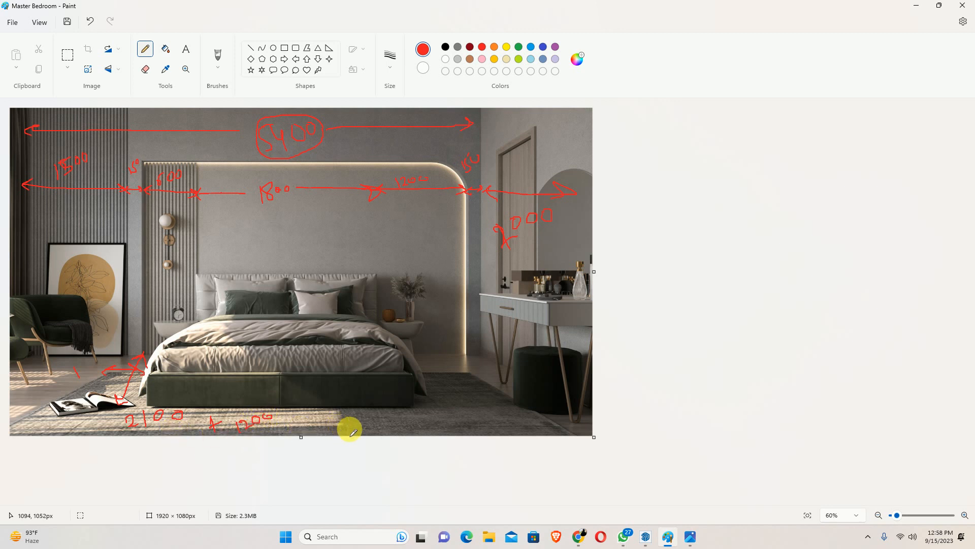
pyautogui.moveTo(458, 390)
pyautogui.mouseDown()
pyautogui.moveTo(394, 411)
pyautogui.moveTo(403, 413)
pyautogui.moveTo(405, 397)
pyautogui.moveTo(410, 430)
pyautogui.moveTo(463, 387)
pyautogui.moveTo(399, 408)
pyautogui.mouseUp()
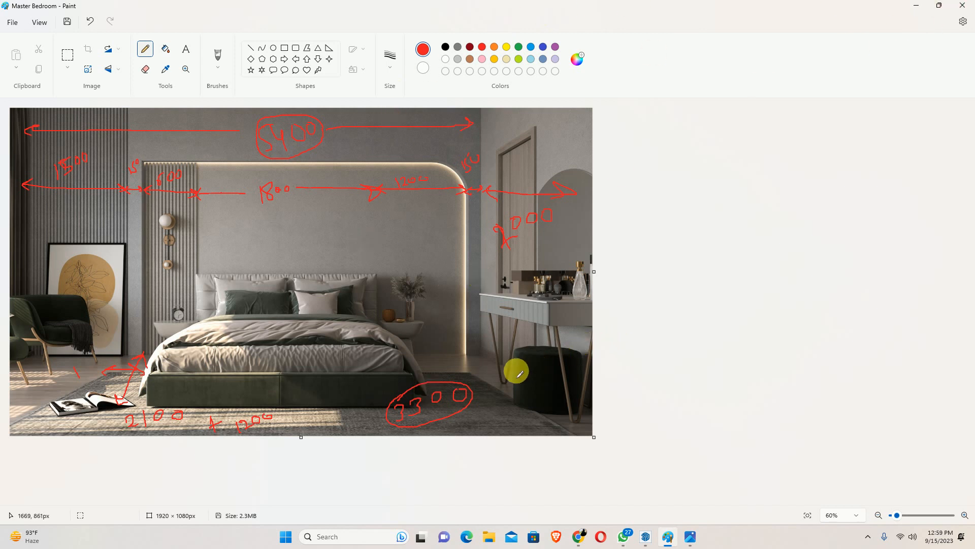
pyautogui.press('F9')
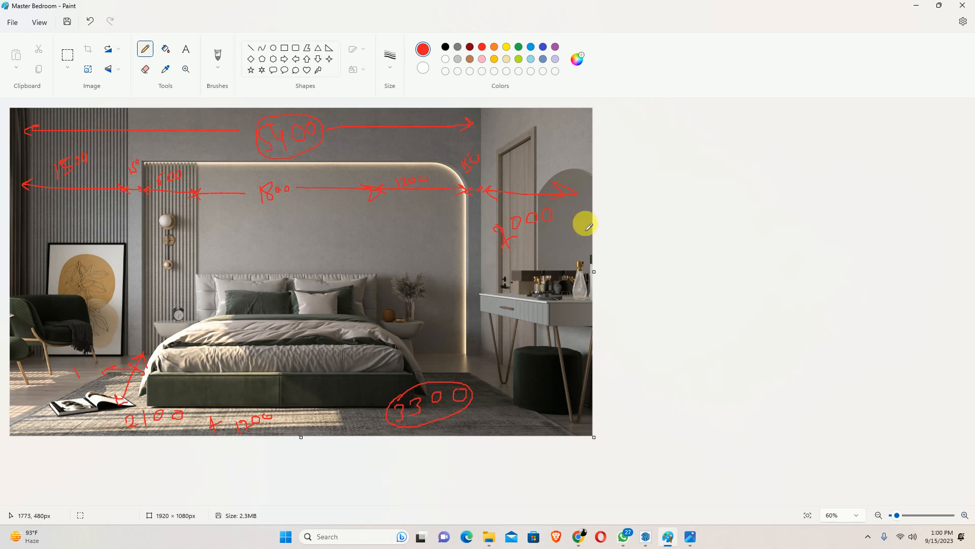
# - Switch to SketchUp and place guides 5400 mm from the green axis and 3300 mm from the red axis
pyautogui.click(916, 8)
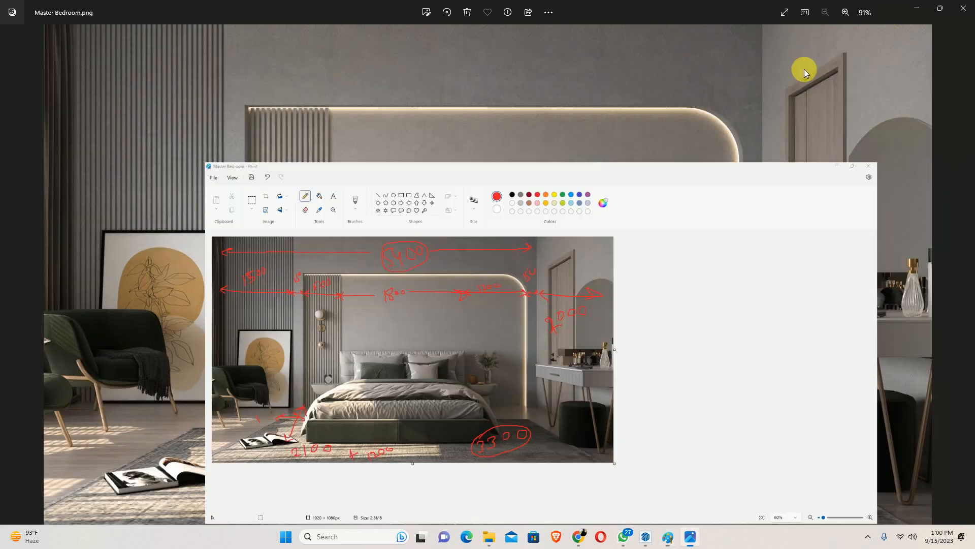
pyautogui.click(645, 537)
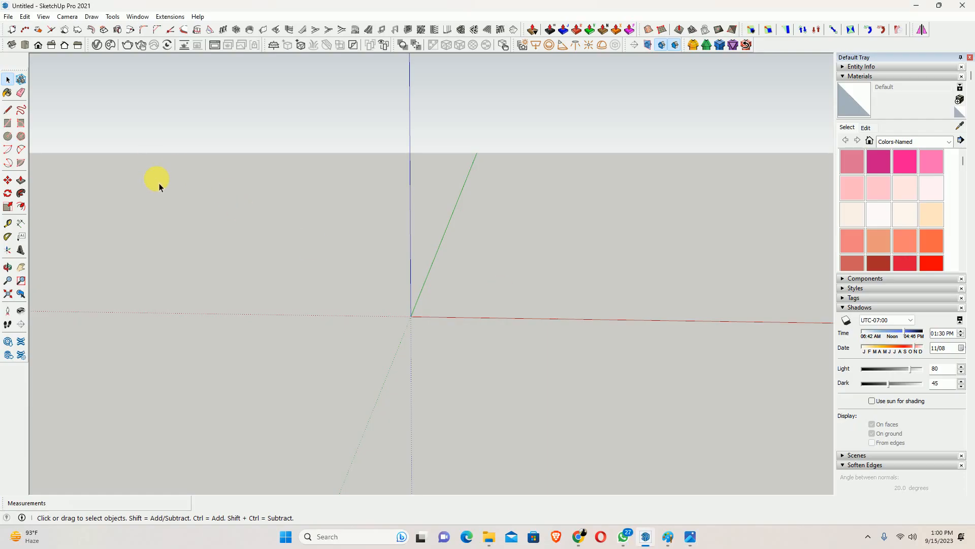
pyautogui.moveTo(350, 255); pyautogui.dragTo(405, 314, button='middle')
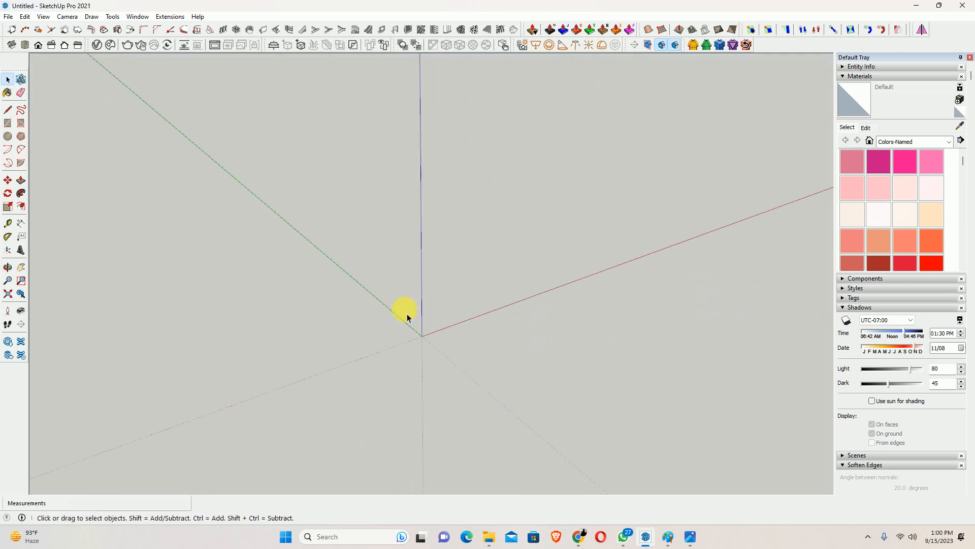
pyautogui.press('t')
pyautogui.click(391, 310)
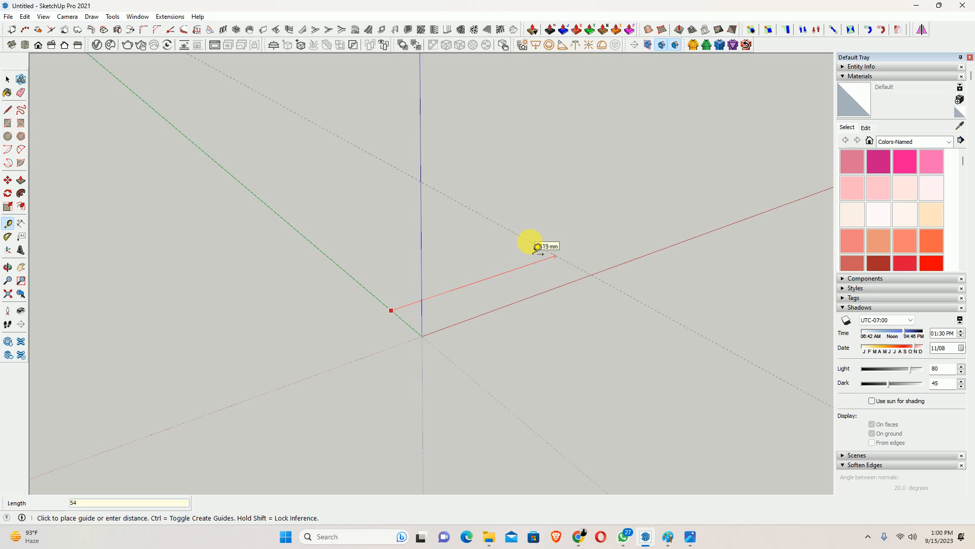
pyautogui.press('Return')
pyautogui.click(538, 293)
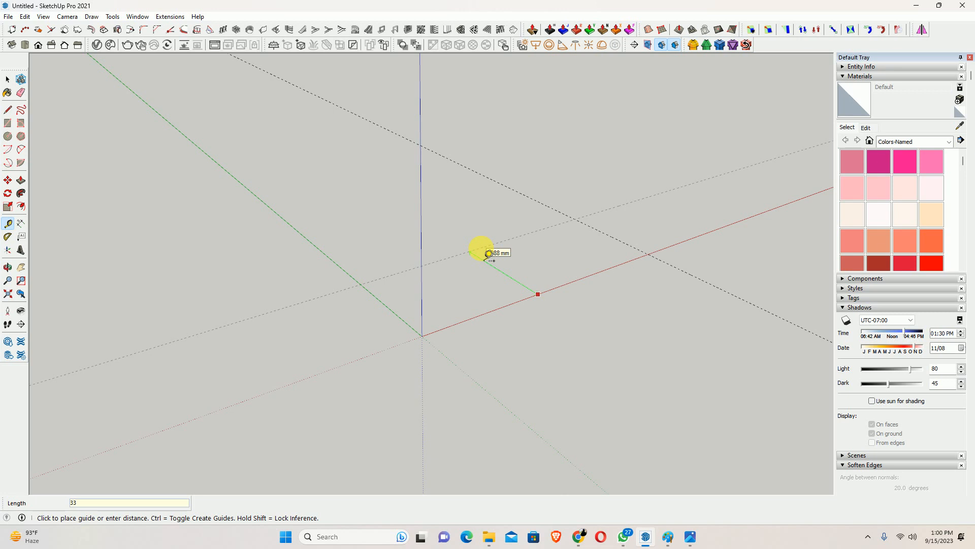
pyautogui.press('Return')
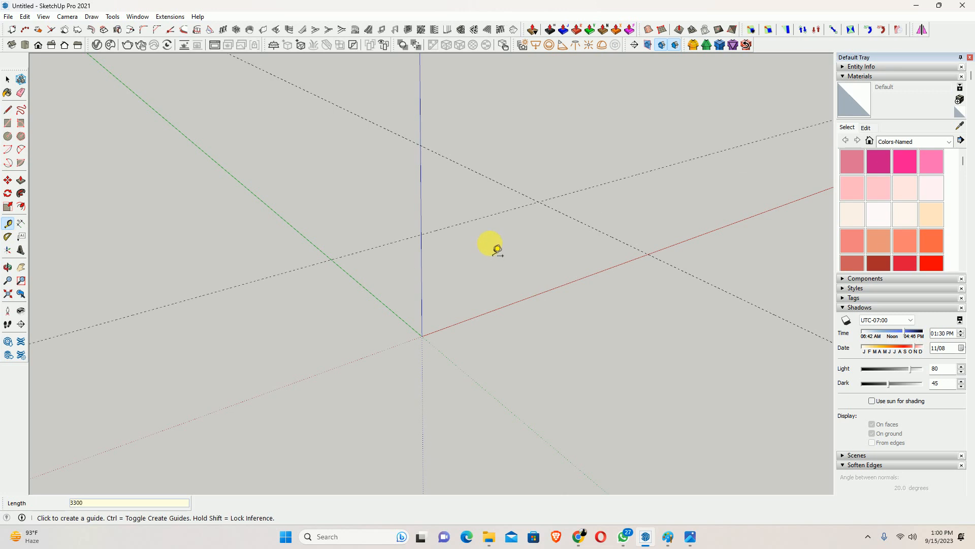
# - Draw a 5400 x 3300 mm floor rectangle from the origin to the guides' intersection and make it a group
pyautogui.press('r')
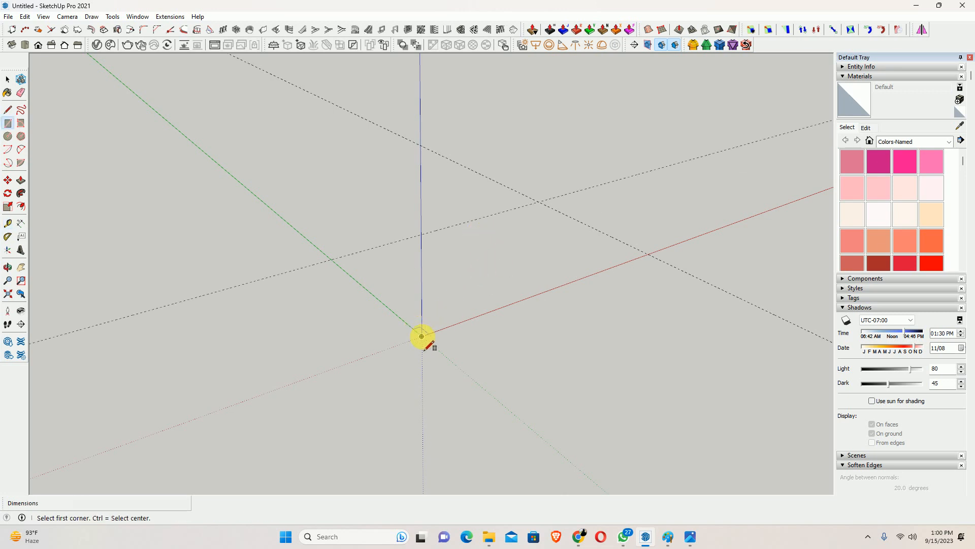
pyautogui.click(422, 336)
pyautogui.click(538, 202)
pyautogui.press('space')
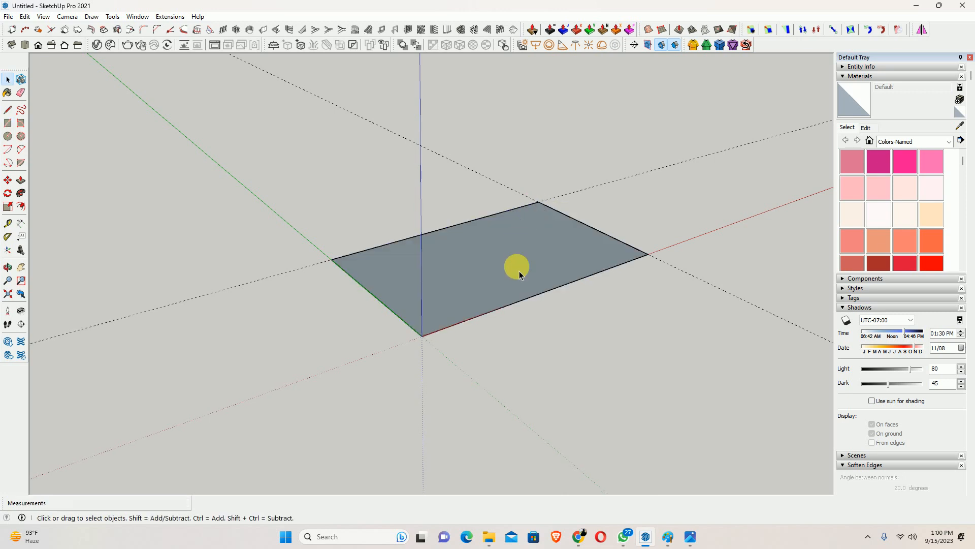
pyautogui.doubleClick(494, 263)
pyautogui.rightClick(492, 258)
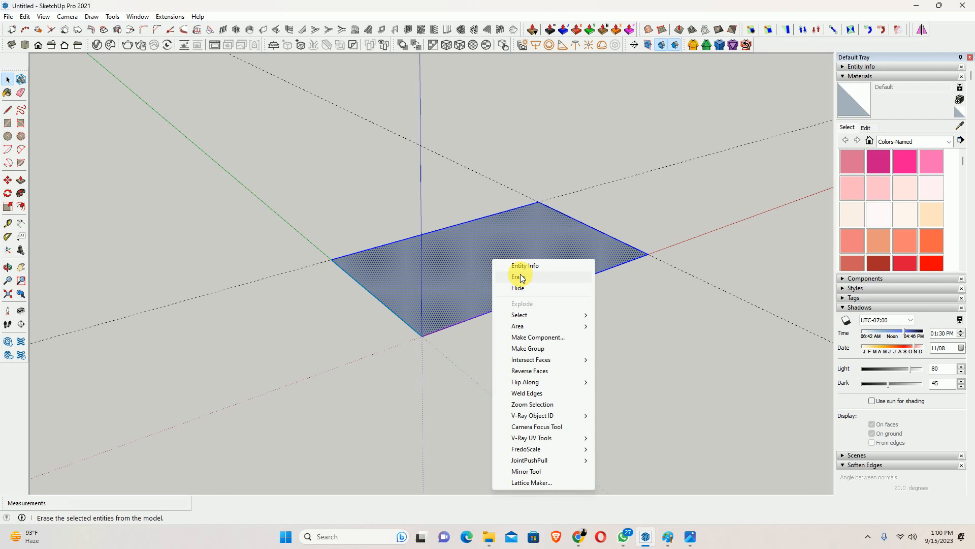
pyautogui.click(538, 349)
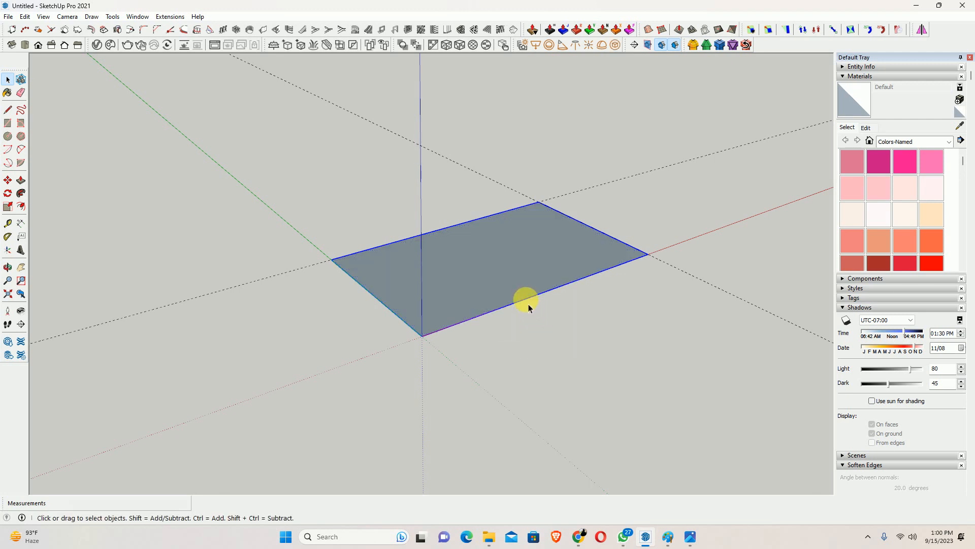
# - Extrude the floor face 150 mm downward inside its group and leave group editing
pyautogui.doubleClick(500, 287)
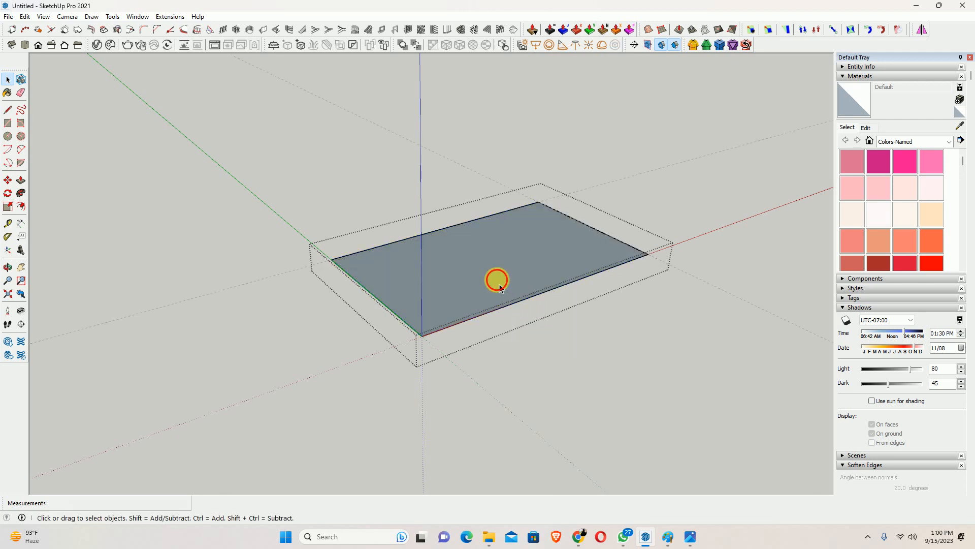
pyautogui.press('p')
pyautogui.click(494, 279)
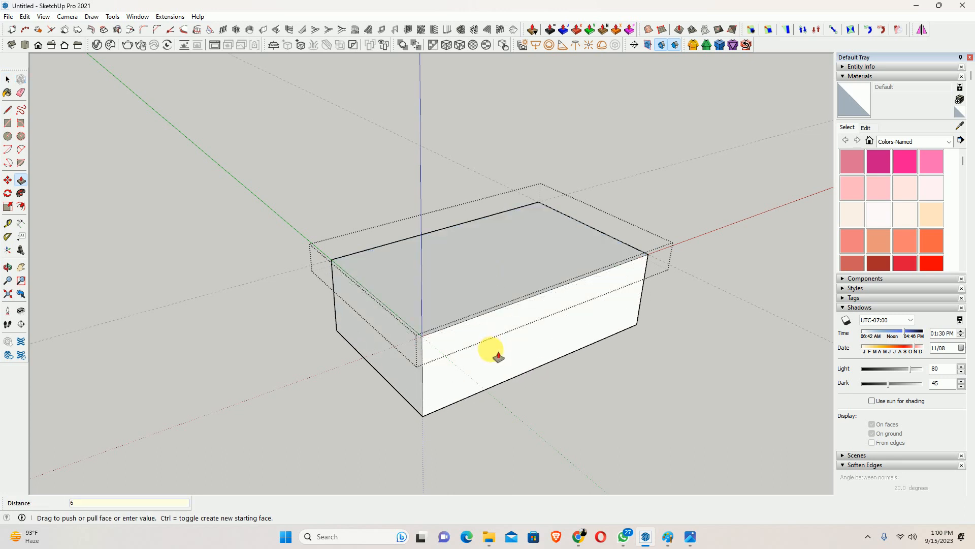
pyautogui.press('Return')
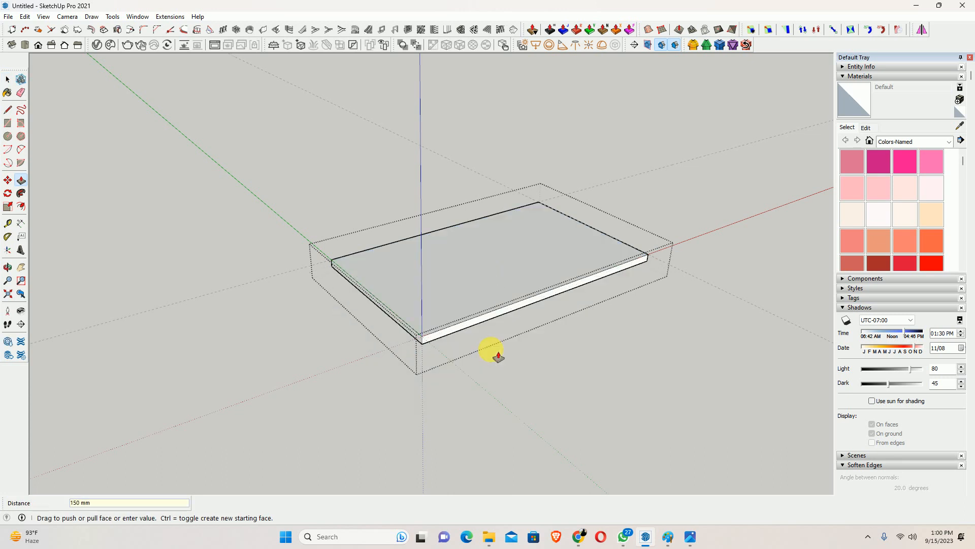
pyautogui.press('space')
pyautogui.click(532, 366)
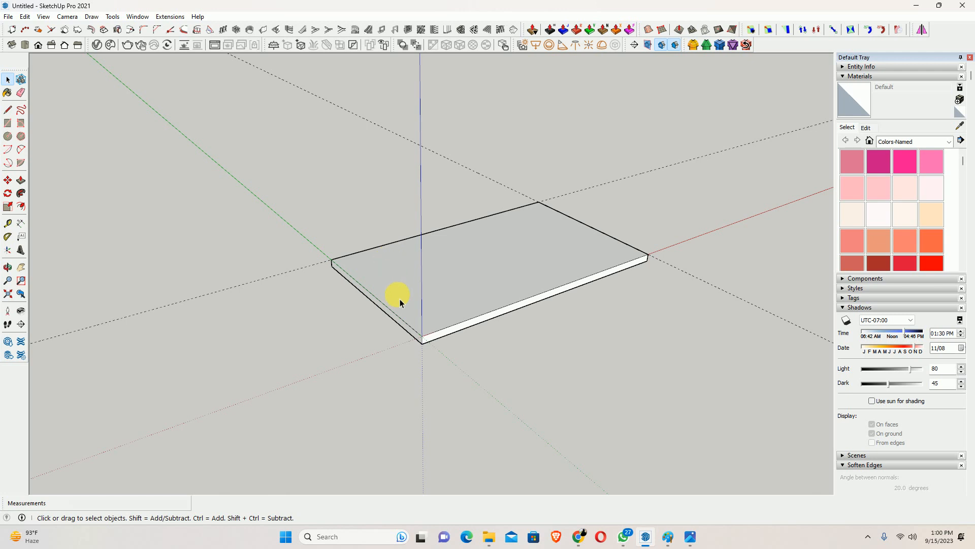
# - Check the Master Bedroom reference image and place a parallel guide just outside the slab's short edge farthest from the origin
pyautogui.press('t')
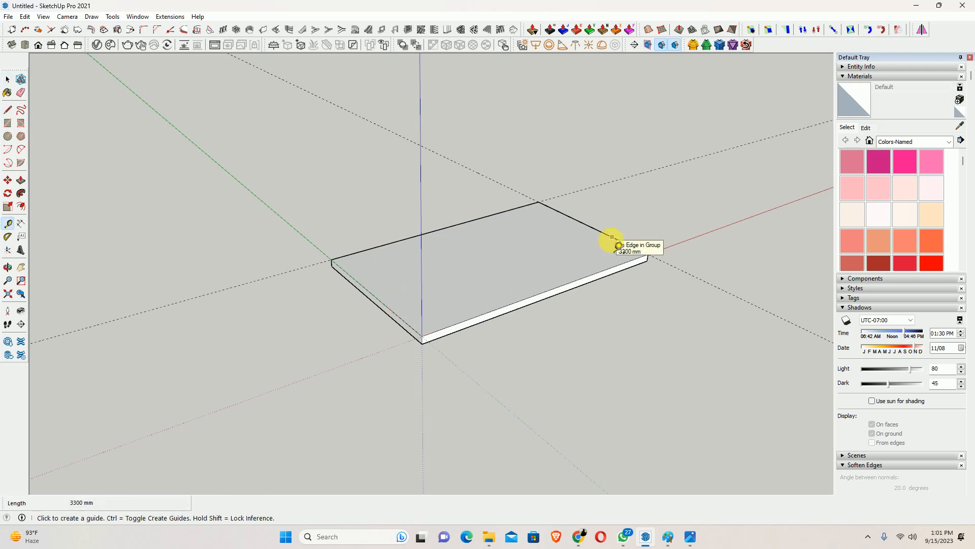
pyautogui.click(612, 238)
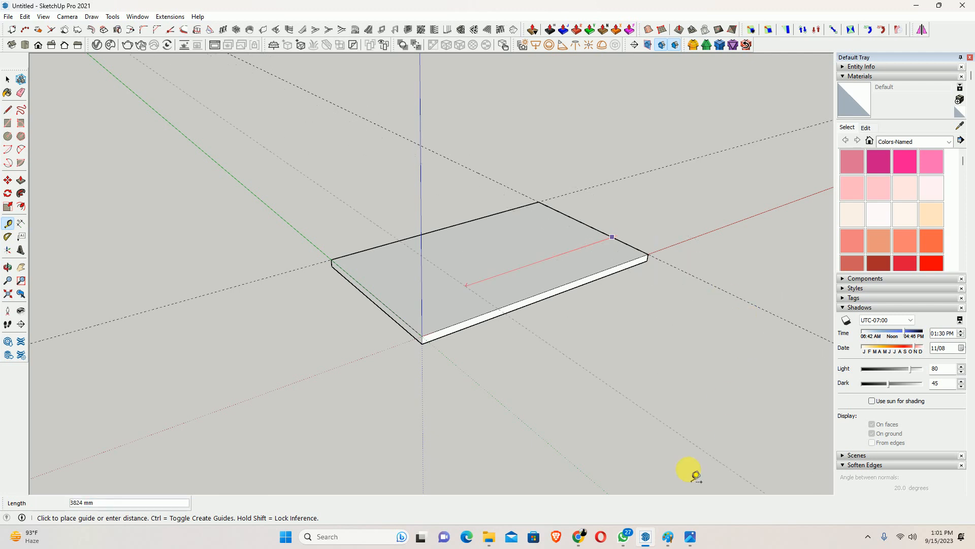
pyautogui.click(690, 536)
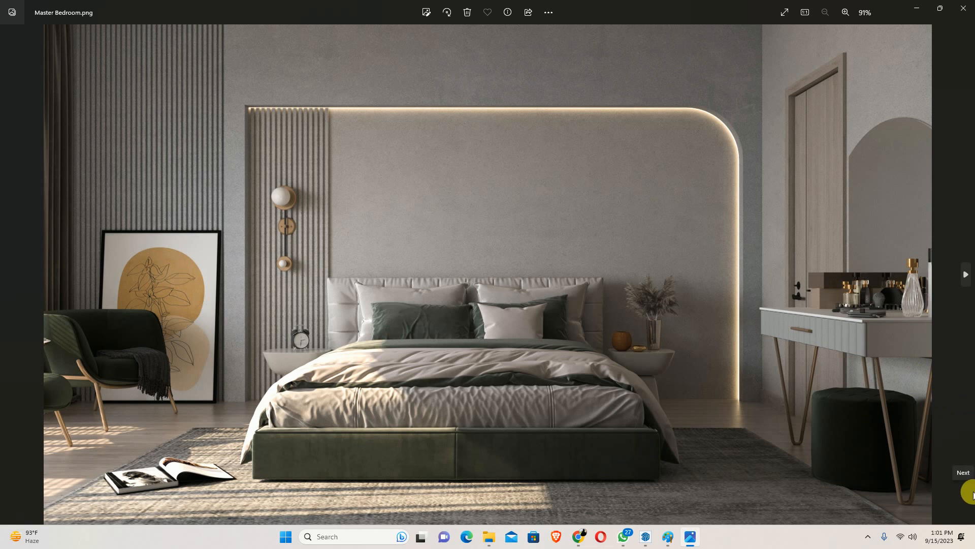
pyautogui.click(917, 8)
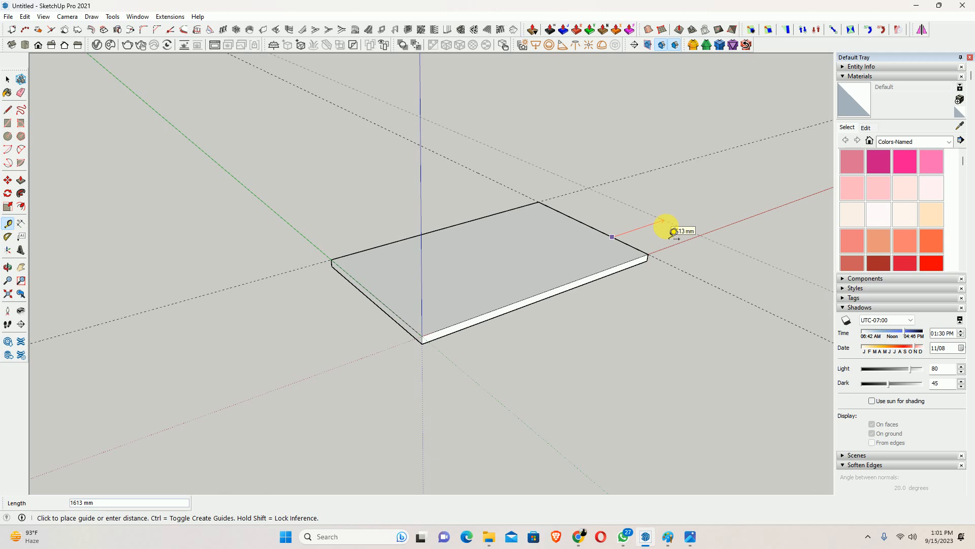
pyautogui.press('Return')
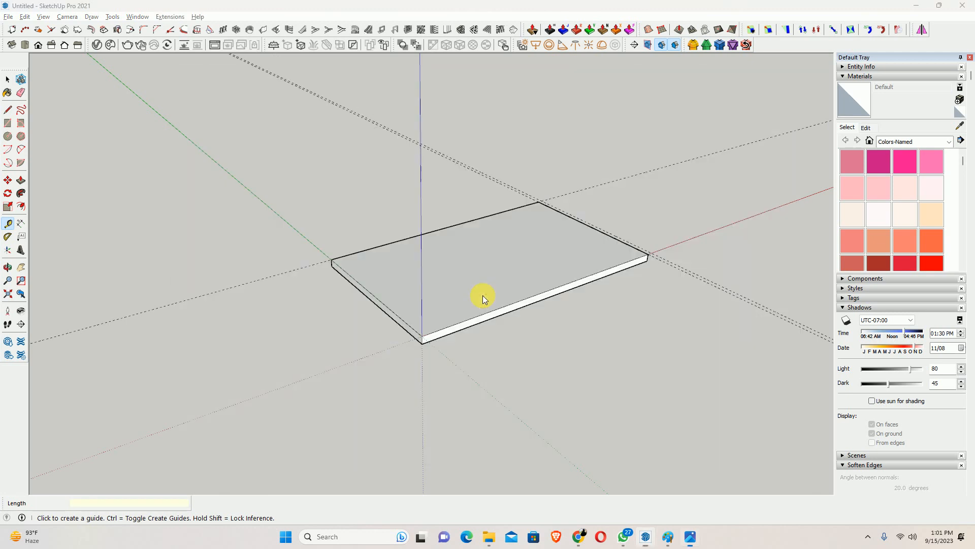
# - Review the reference image again and place a guide 230 mm outside the slab's rear long edge
pyautogui.hotkey('alt', 'Tab')
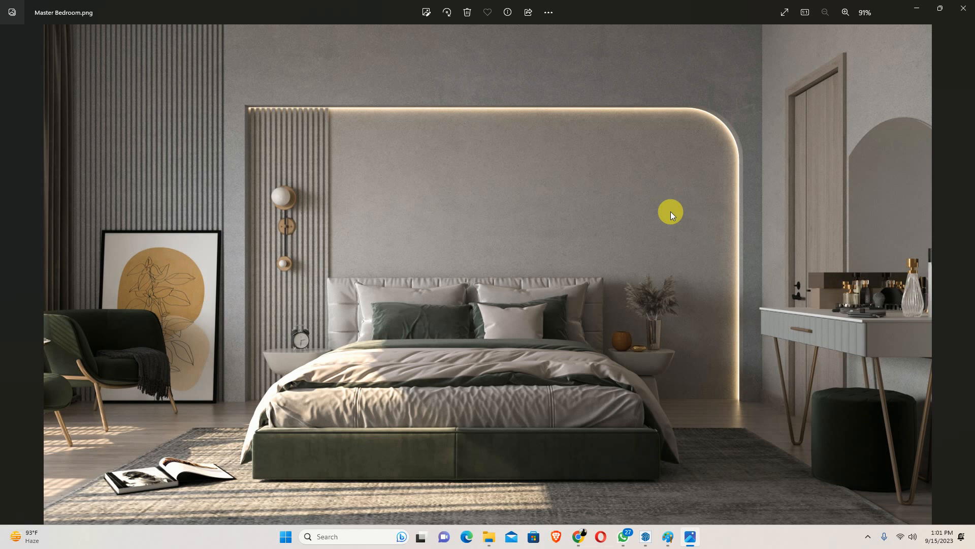
pyautogui.click(917, 8)
pyautogui.click(444, 228)
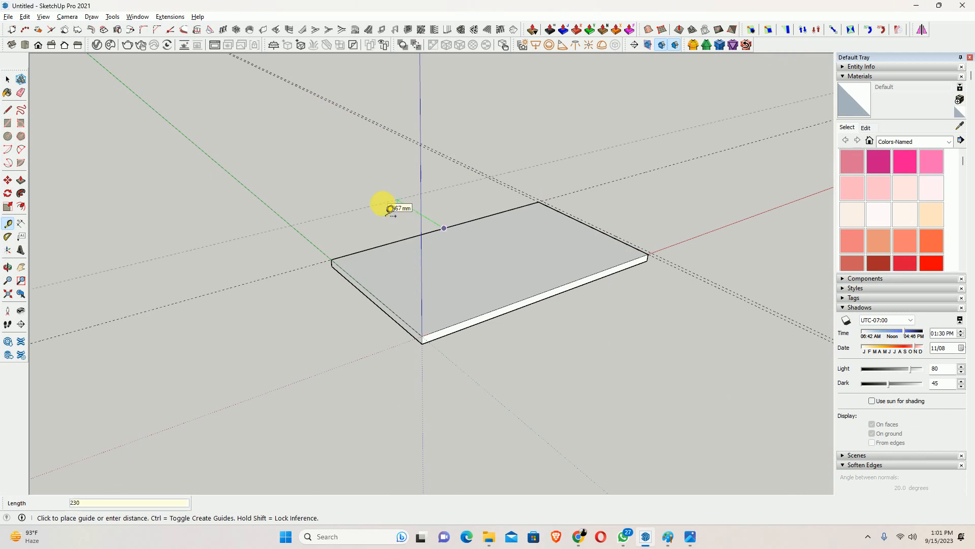
pyautogui.press('Return')
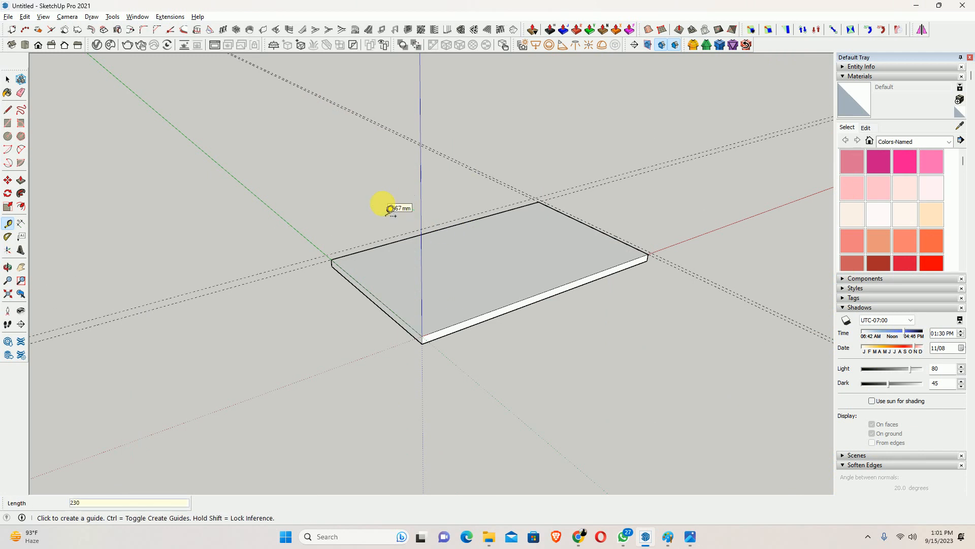
# - Consult the reference images and place a guide 230 mm outside the slab's short edge along the green axis
pyautogui.click(361, 286)
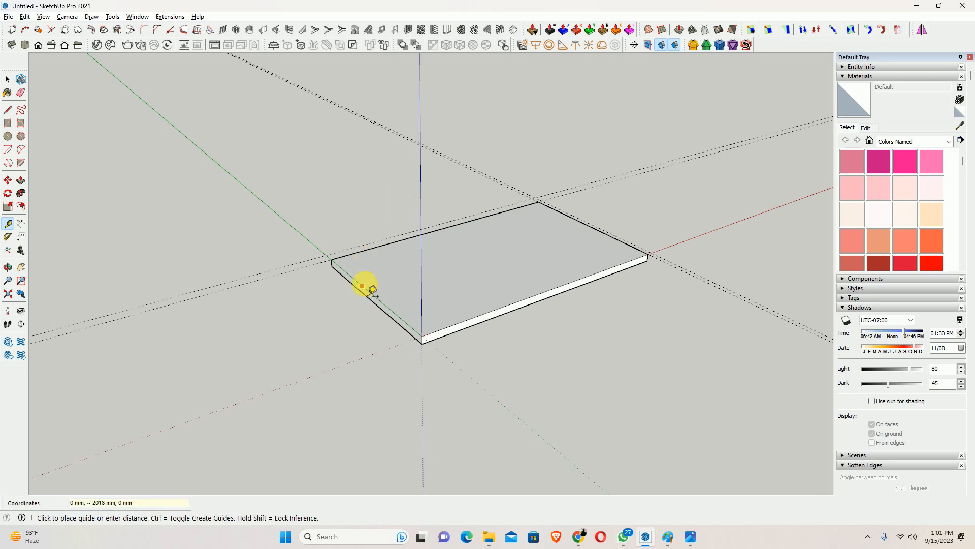
pyautogui.click(690, 538)
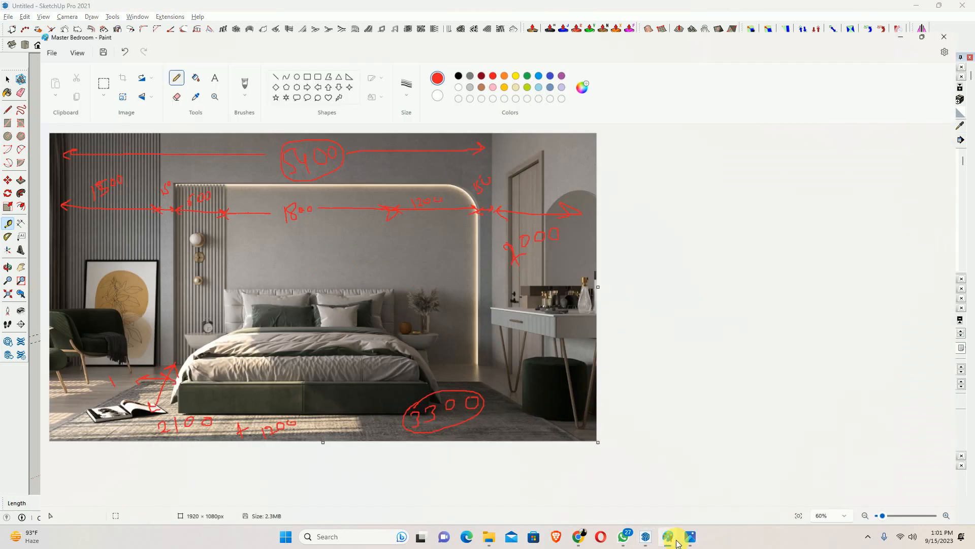
pyautogui.click(690, 540)
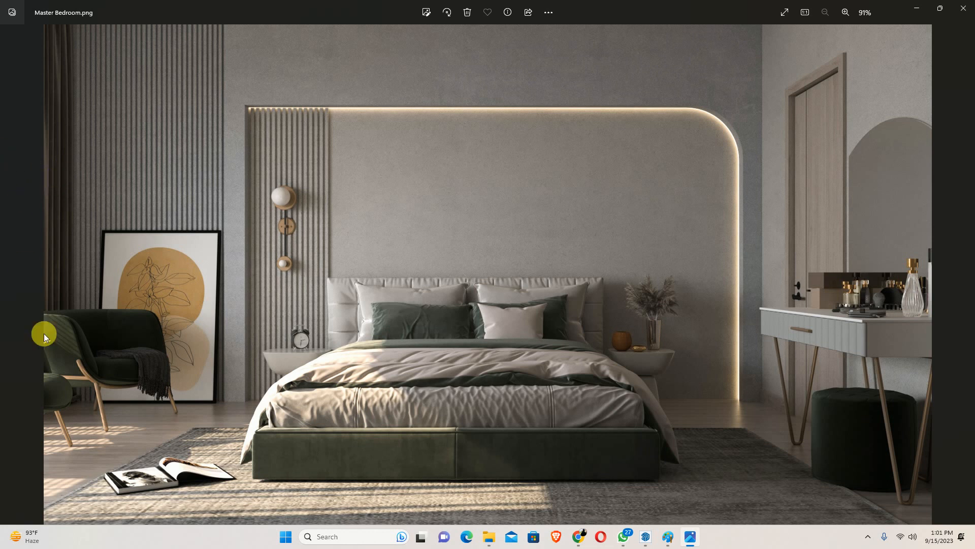
pyautogui.click(916, 8)
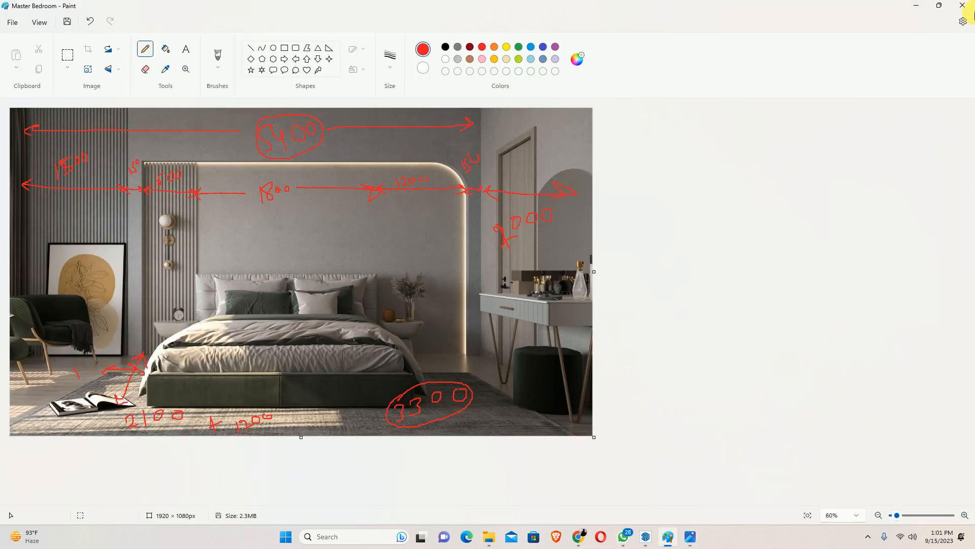
pyautogui.click(917, 6)
pyautogui.write('23')
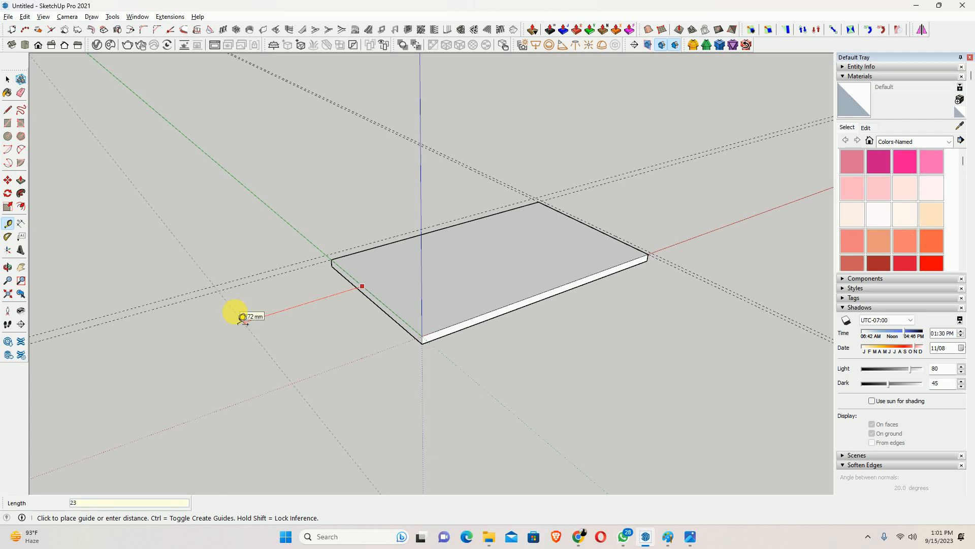
pyautogui.write('0')
pyautogui.press('Return')
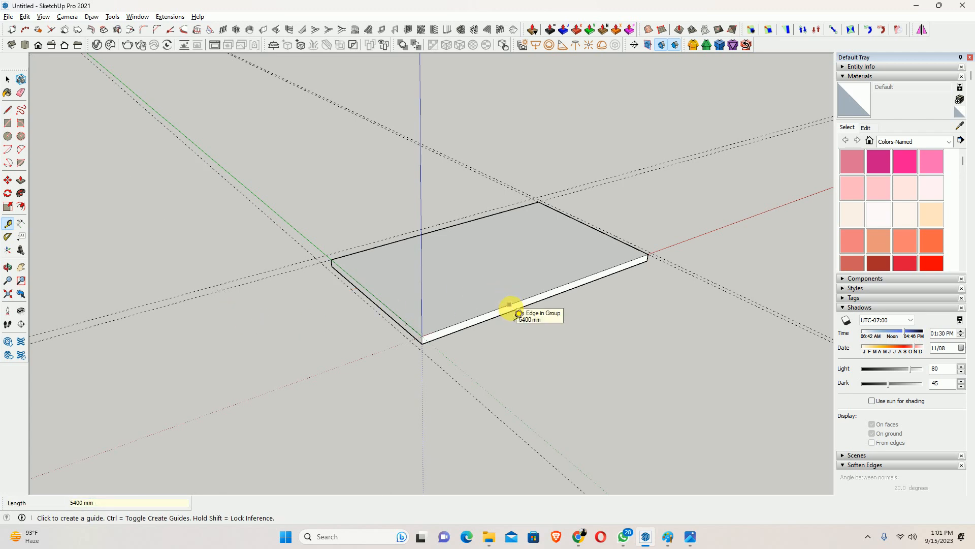
# - Place a guide 100 mm outside the slab's front long edge, parallel to the red axis
pyautogui.click(510, 305)
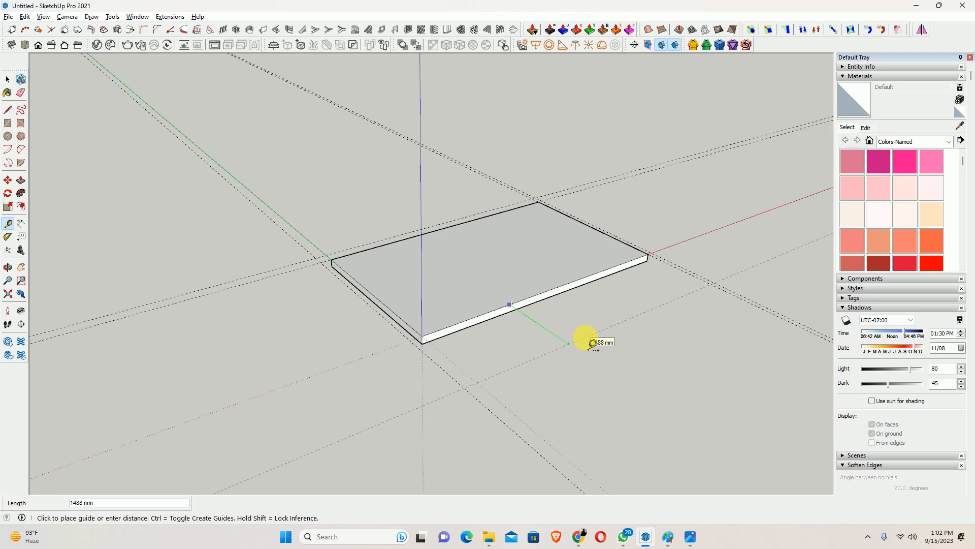
pyautogui.write('100')
pyautogui.press('Return')
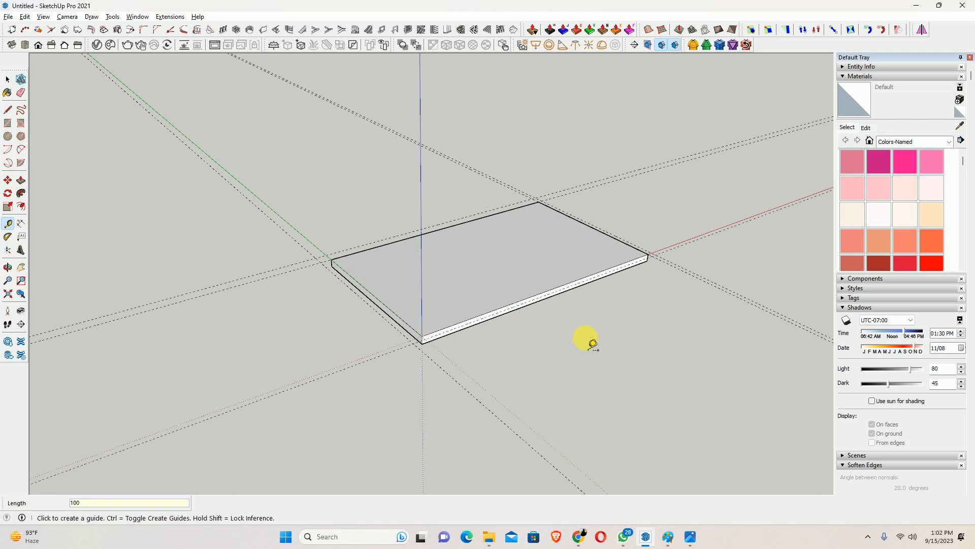
# - Open the floor slab group and extrude its short side face at the origin 230 mm outward to the guide
pyautogui.press('space')
pyautogui.moveTo(384, 273); pyautogui.dragTo(377, 294, button='middle')
pyautogui.tripleClick(391, 292)
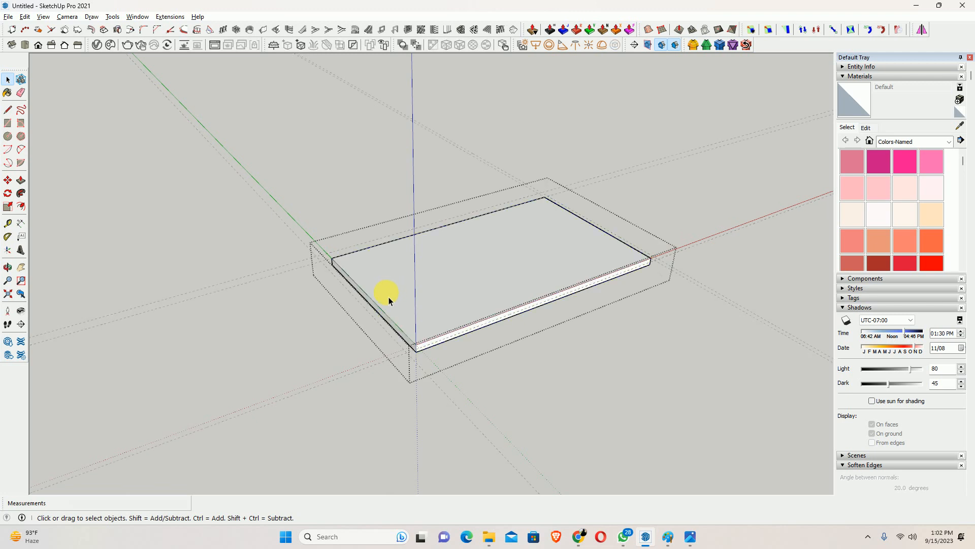
pyautogui.moveTo(385, 303); pyautogui.dragTo(377, 319, button='middle')
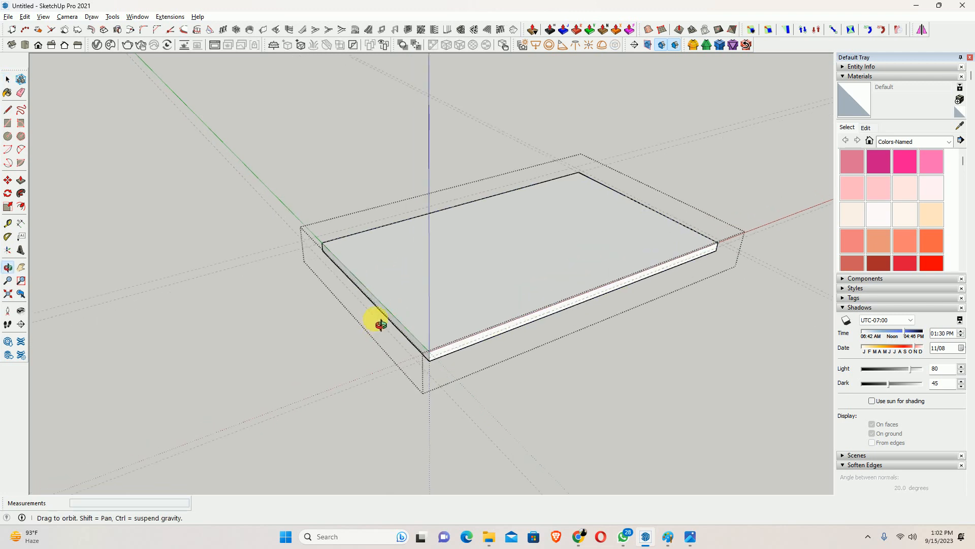
pyautogui.press('p')
pyautogui.moveTo(399, 325); pyautogui.dragTo(472, 419)
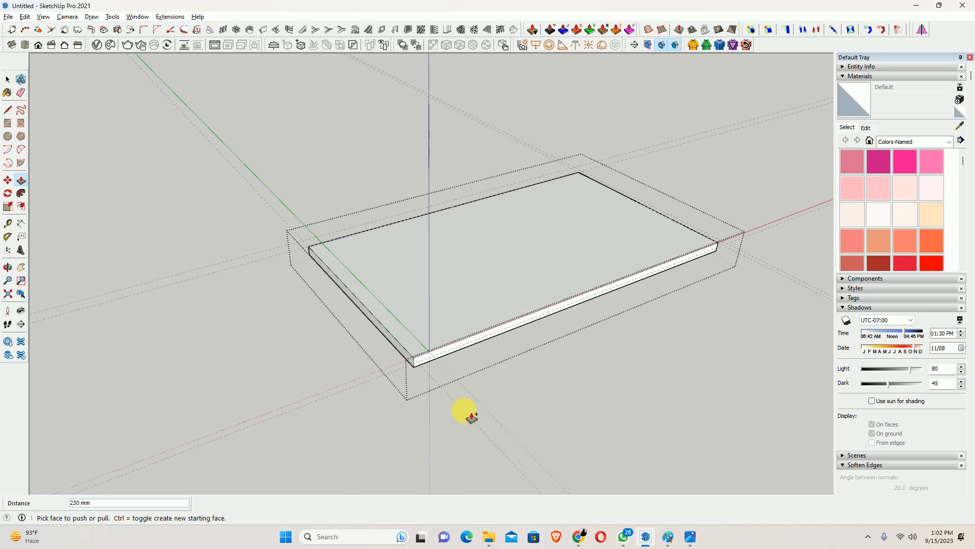
pyautogui.click(397, 477)
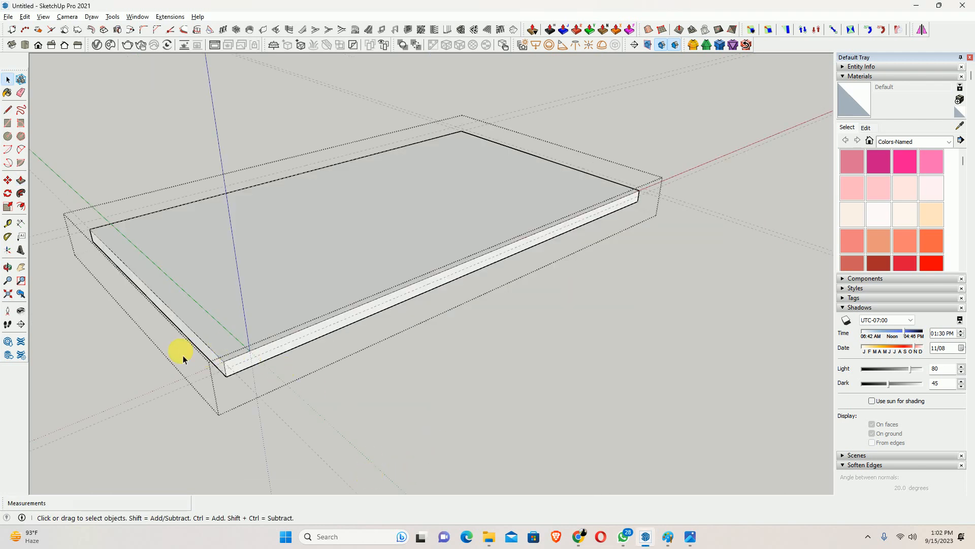
# - Extrude the slab's front long side face outward to the guide 100 mm beyond the red axis
pyautogui.moveTo(236, 367); pyautogui.dragTo(442, 344, button='middle')
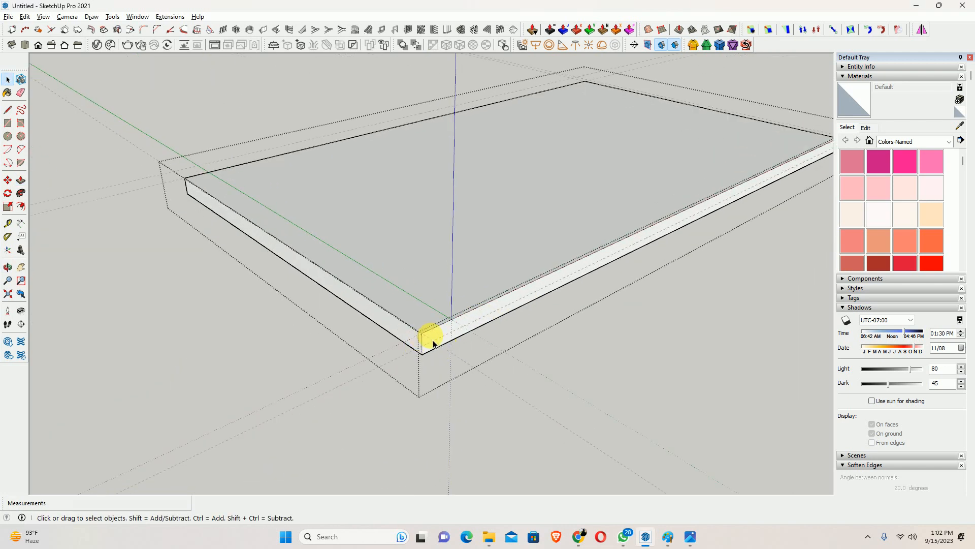
pyautogui.click(433, 344)
pyautogui.press('p')
pyautogui.moveTo(434, 343); pyautogui.dragTo(456, 386)
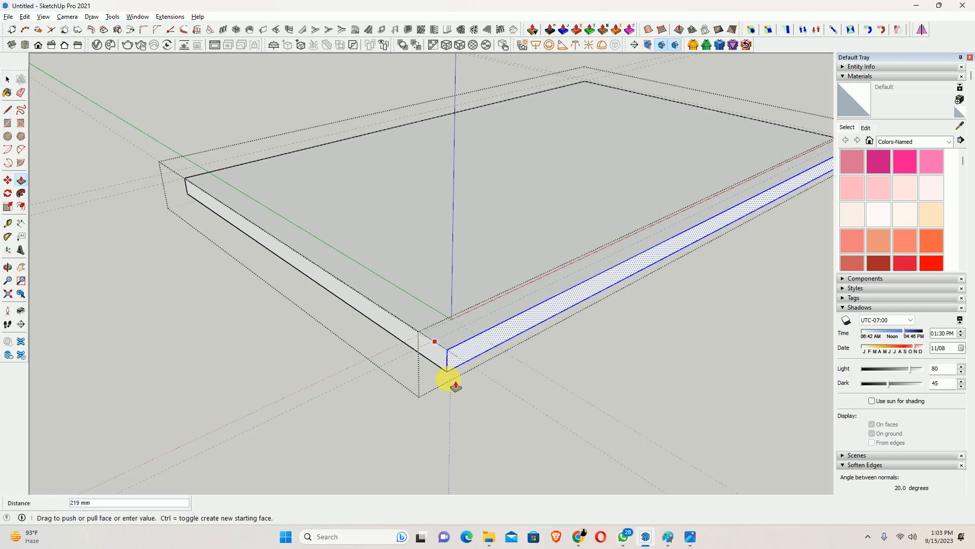
pyautogui.press('ctrl')
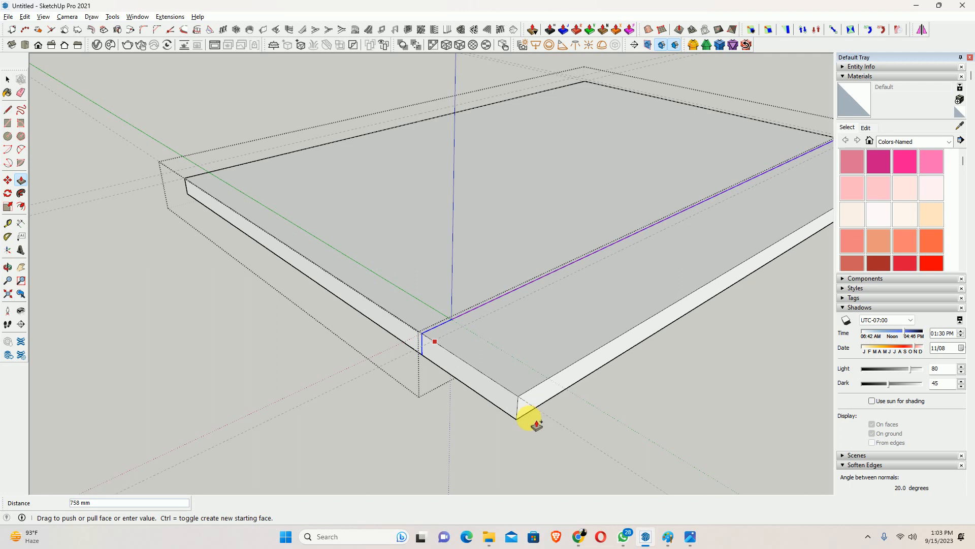
pyautogui.moveTo(529, 419); pyautogui.dragTo(344, 382)
pyautogui.moveTo(529, 307); pyautogui.dragTo(367, 382, button='middle')
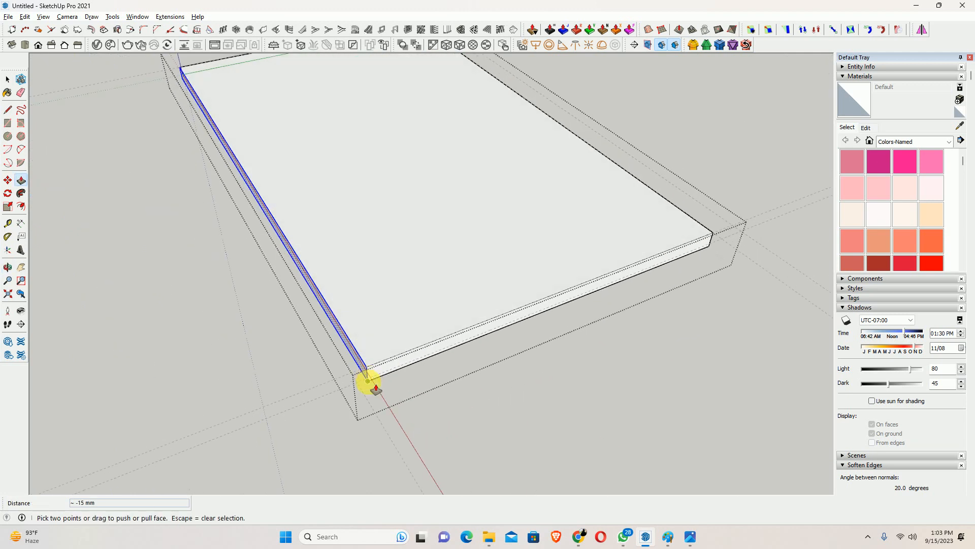
pyautogui.scroll(2, 367, 382)
pyautogui.moveTo(367, 382); pyautogui.dragTo(370, 405)
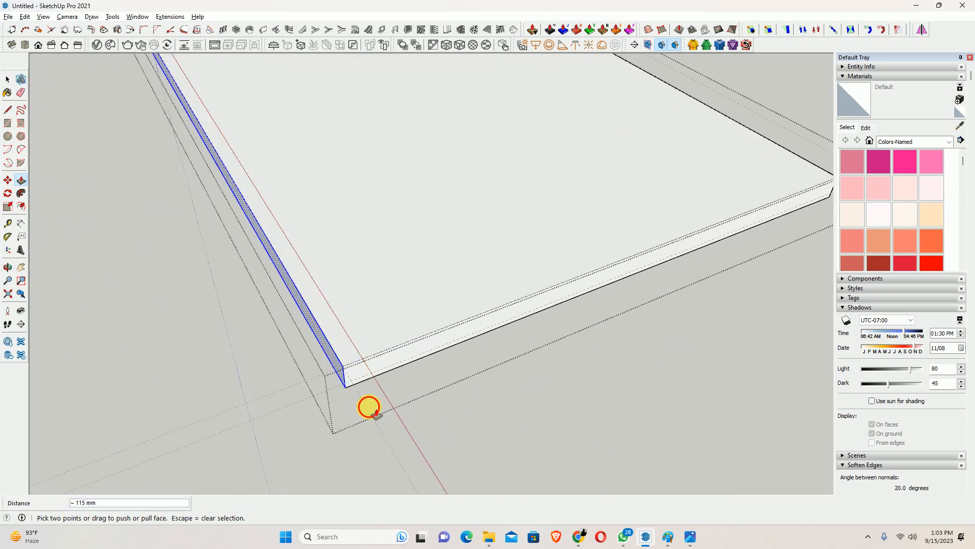
# - Extrude the slab's short side face farthest from the origin 100 mm outward to its guide
pyautogui.click(360, 369)
pyautogui.press('Escape')
pyautogui.click(360, 370)
pyautogui.moveTo(383, 391); pyautogui.dragTo(555, 381, button='middle')
pyautogui.click(482, 426)
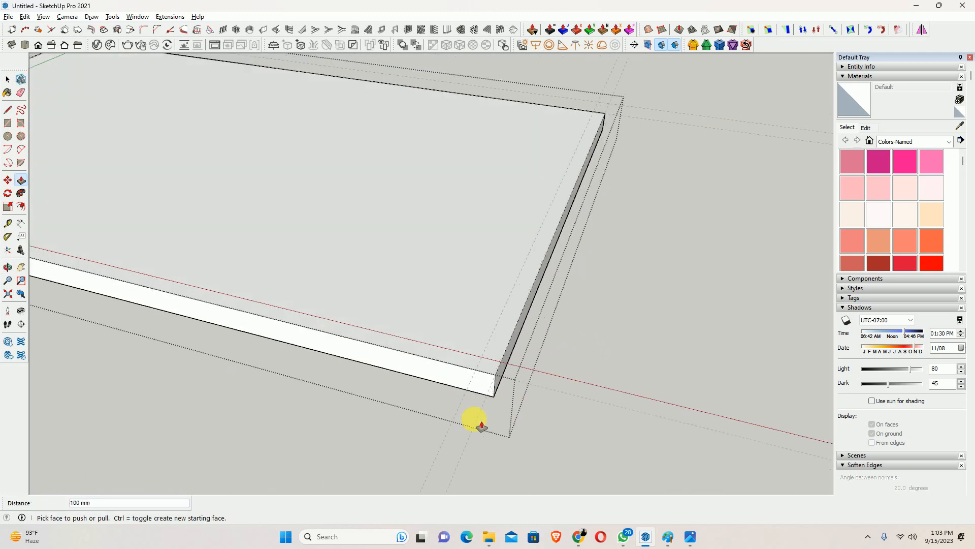
# - Extrude the slab's rear long side face 230 mm outward to the outer guide and leave group editing
pyautogui.scroll(-3, 584, 273)
pyautogui.moveTo(584, 273); pyautogui.dragTo(513, 359, button='middle')
pyautogui.click(555, 349)
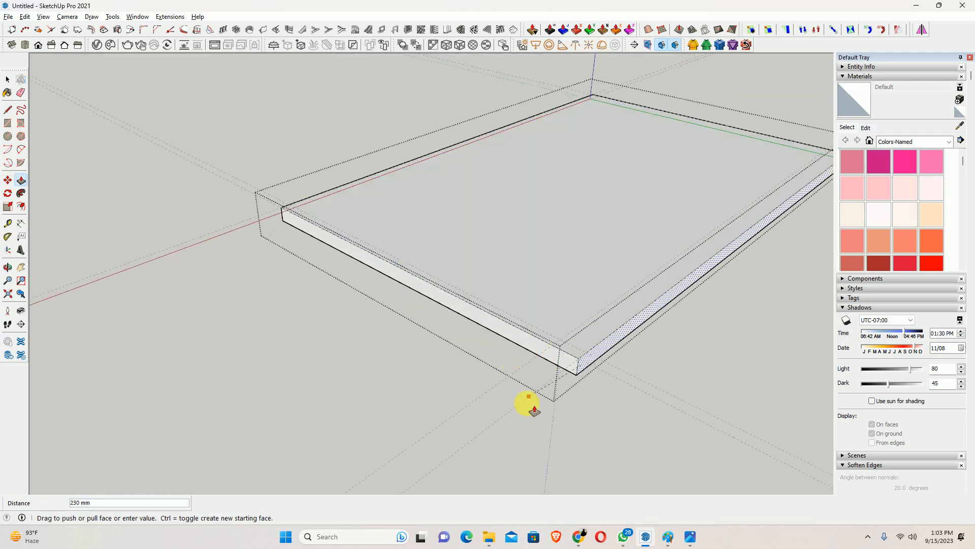
pyautogui.click(505, 415)
pyautogui.moveTo(377, 317); pyautogui.dragTo(720, 327, button='middle')
pyautogui.moveTo(286, 284); pyautogui.dragTo(348, 261, button='middle')
pyautogui.press('space')
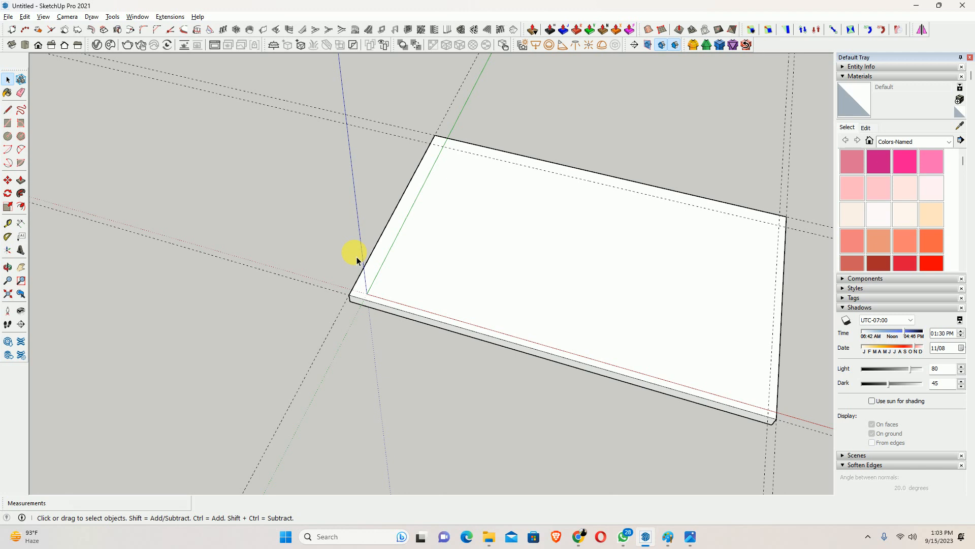
pyautogui.press('r')
pyautogui.click(349, 294)
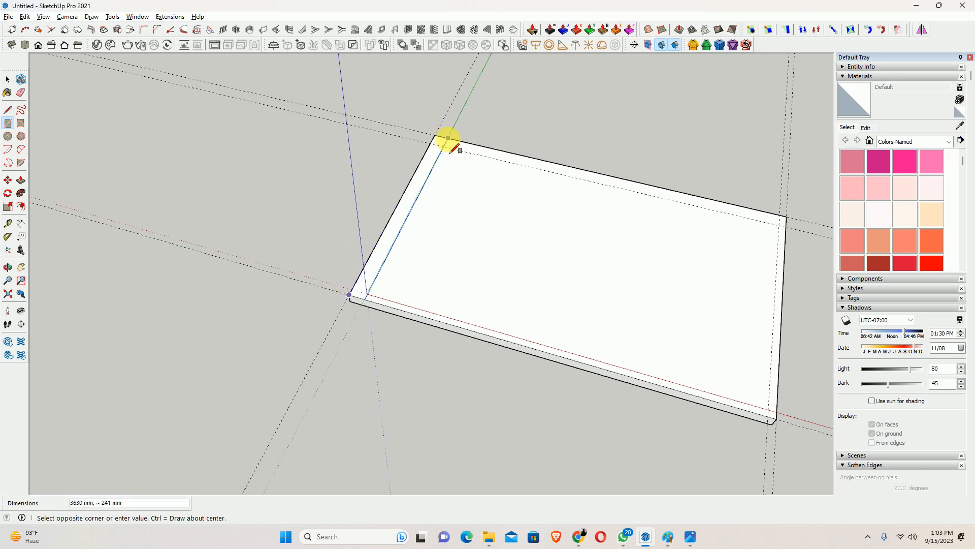
pyautogui.scroll(3, 443, 146)
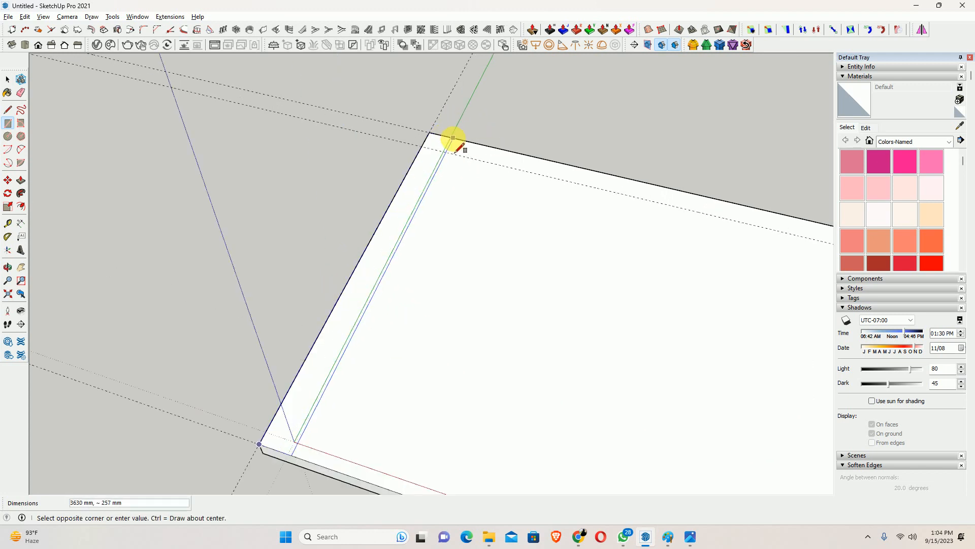
pyautogui.moveTo(442, 153); pyautogui.dragTo(471, 48, button='middle')
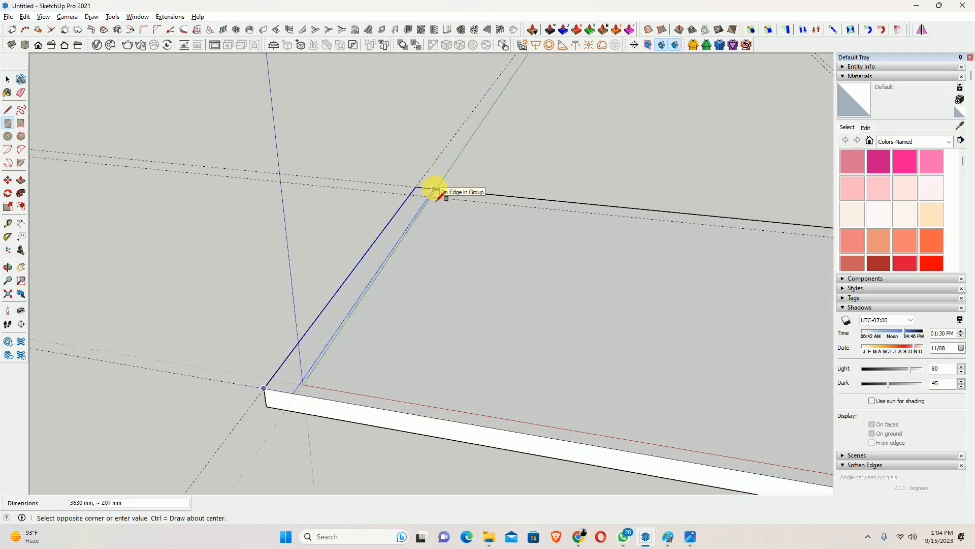
pyautogui.press('space')
# - Place a guide along the green axis, parallel to the slab's short edge beside the origin
pyautogui.press('t')
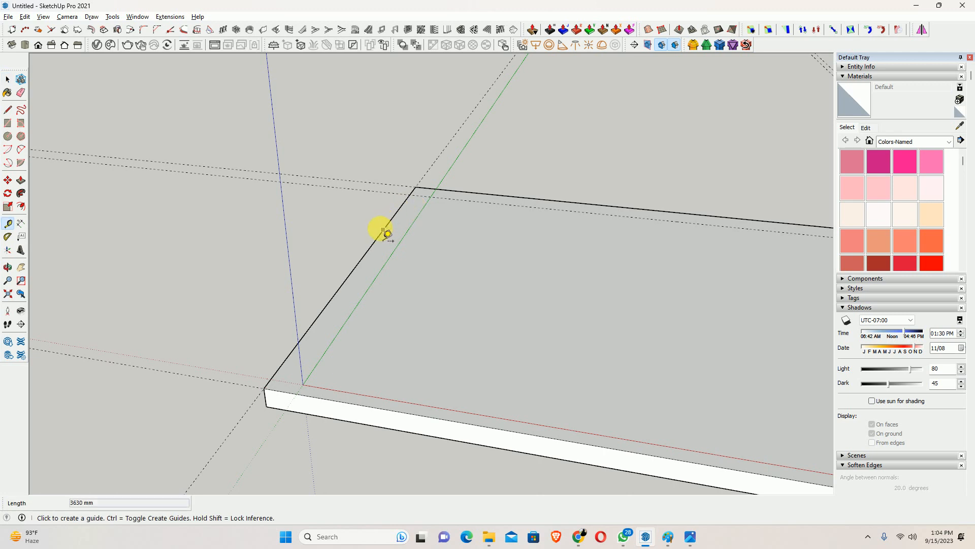
pyautogui.click(378, 237)
pyautogui.click(401, 242)
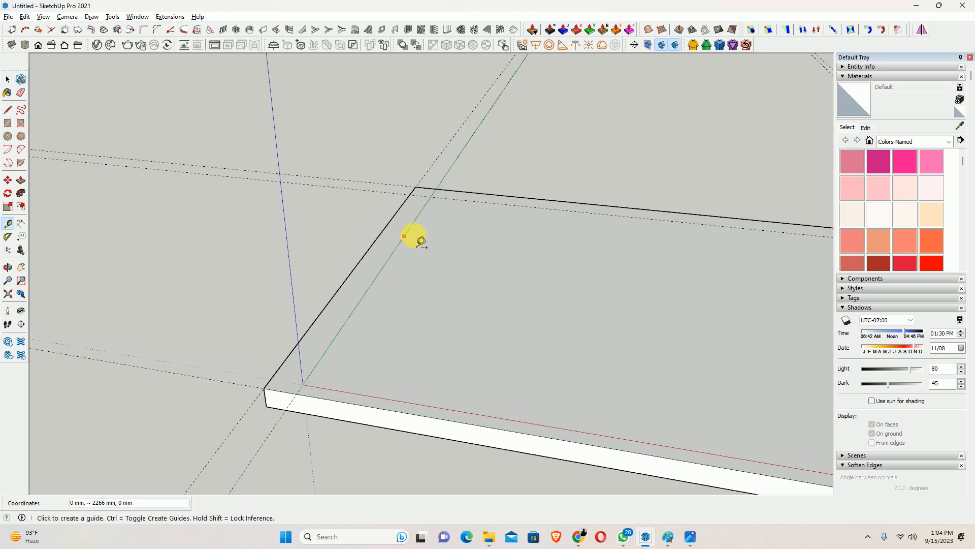
# - Draw a 3630 x 230 mm rectangle on the slab between its short edge and the green-axis guide, and make it a group
pyautogui.press('r')
pyautogui.click(263, 388)
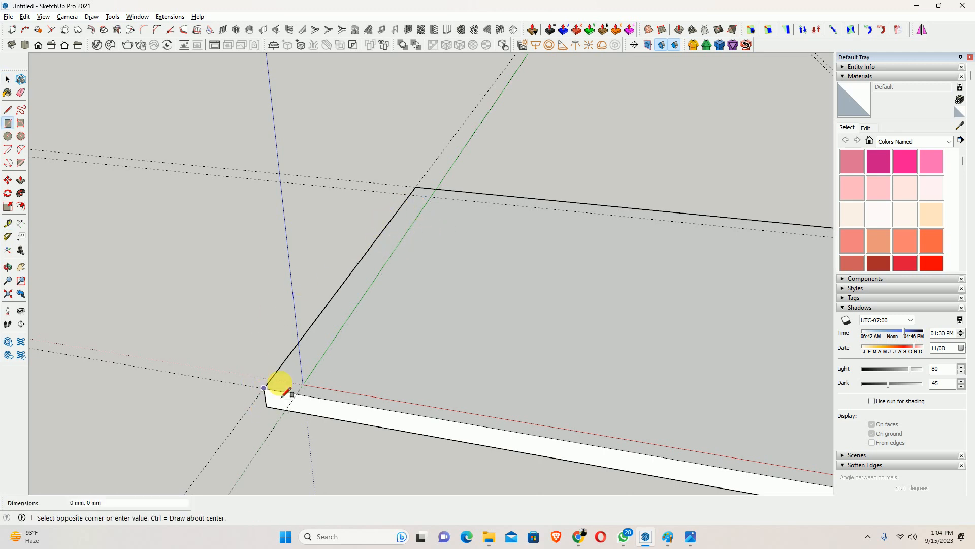
pyautogui.click(436, 188)
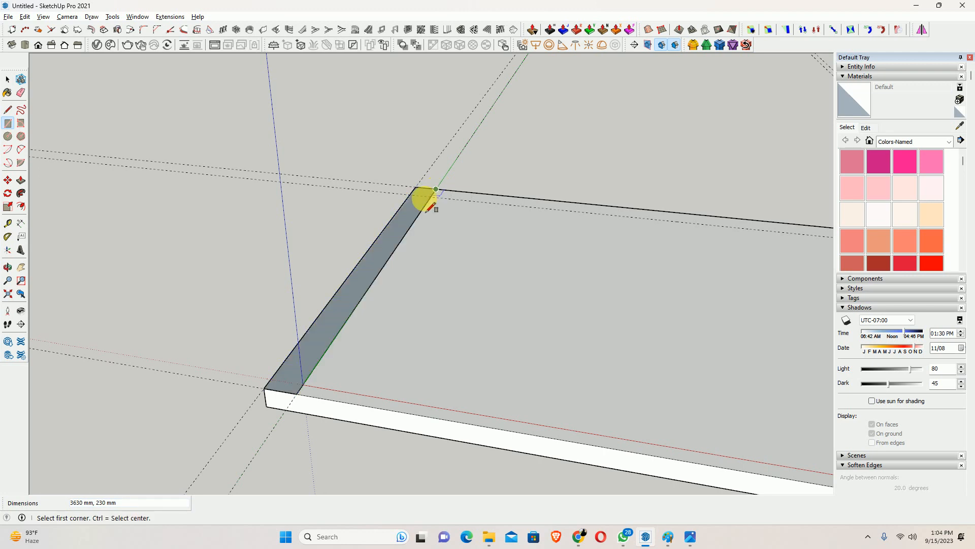
pyautogui.press('space')
pyautogui.click(367, 268)
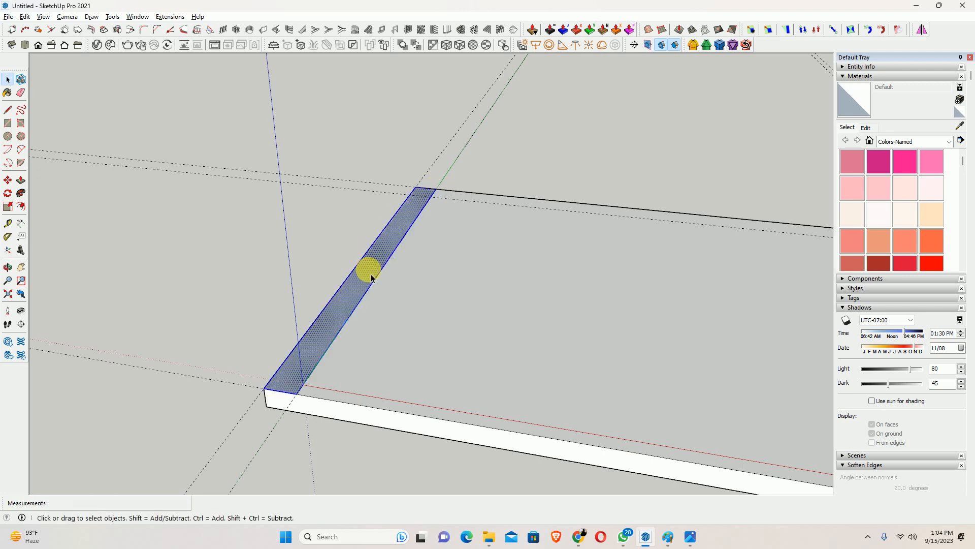
pyautogui.rightClick(368, 269)
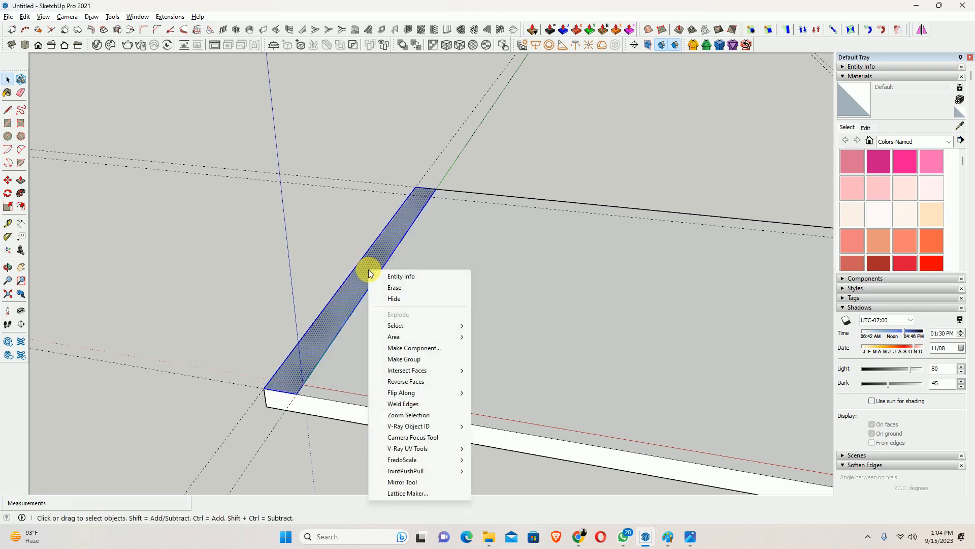
pyautogui.click(404, 360)
# - Extrude the grouped wall strip 3600 mm upward, checking the Master Bedroom reference image, and leave group editing
pyautogui.press('p')
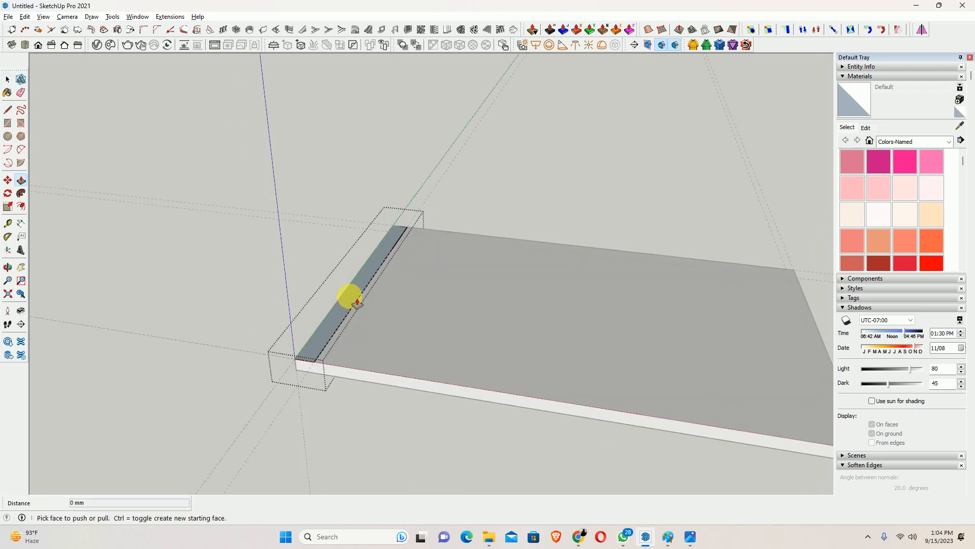
pyautogui.click(347, 307)
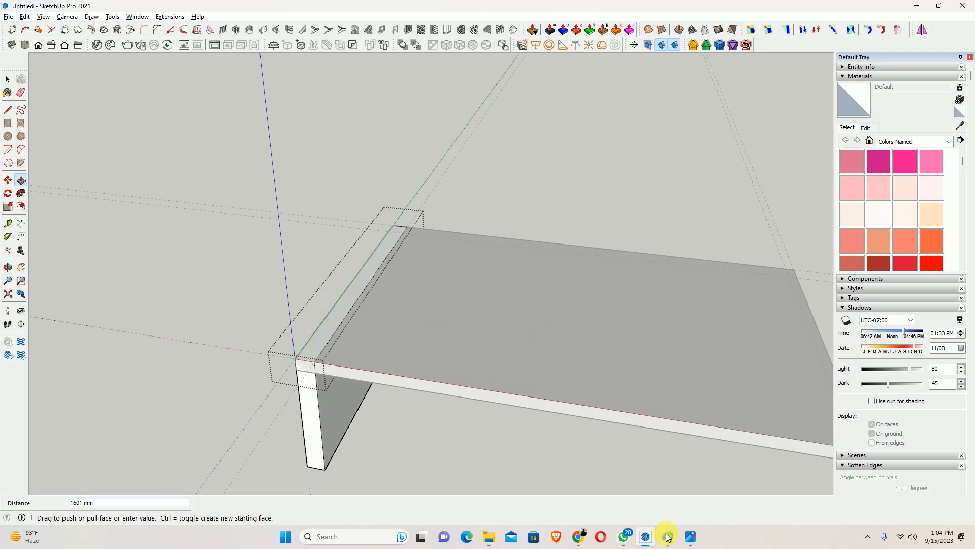
pyautogui.click(691, 537)
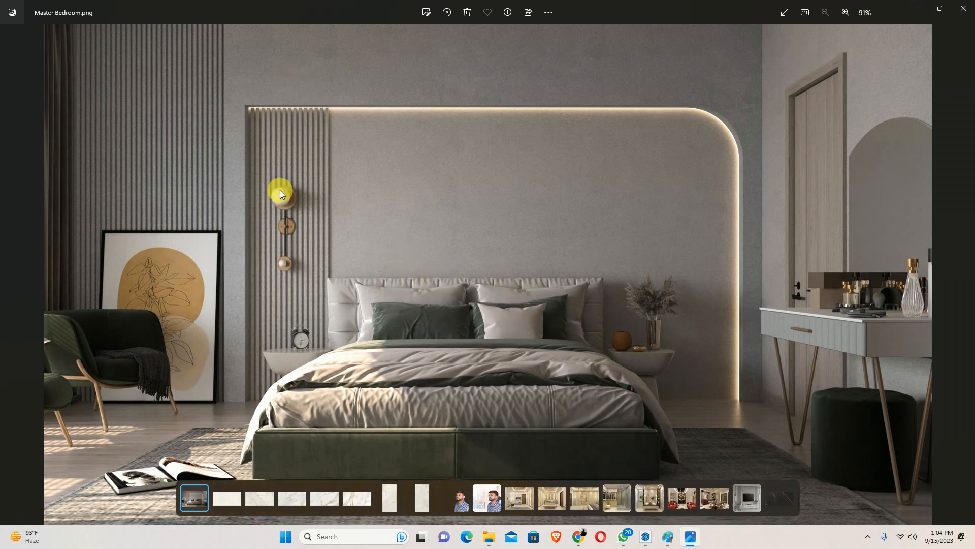
pyautogui.click(917, 8)
pyautogui.moveTo(487, 158); pyautogui.dragTo(488, 157)
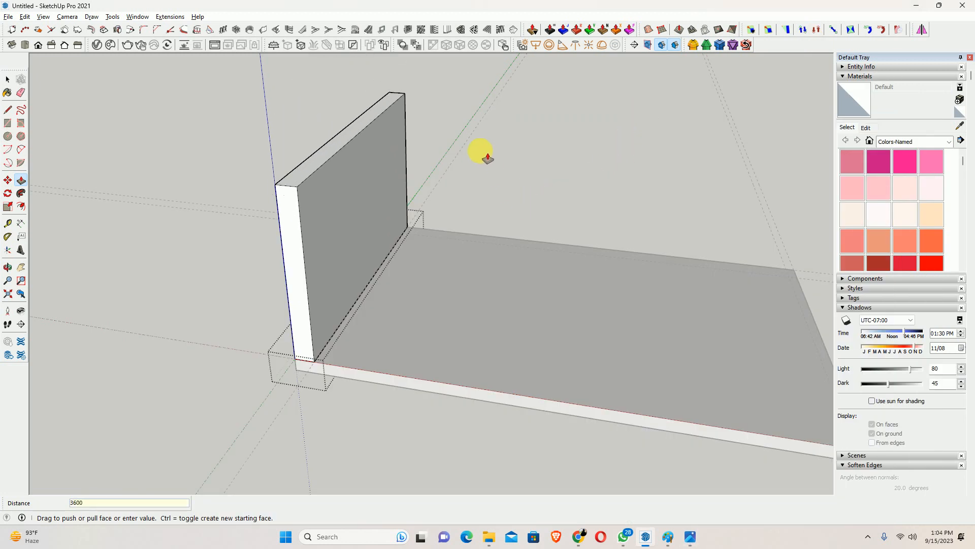
pyautogui.press('Return')
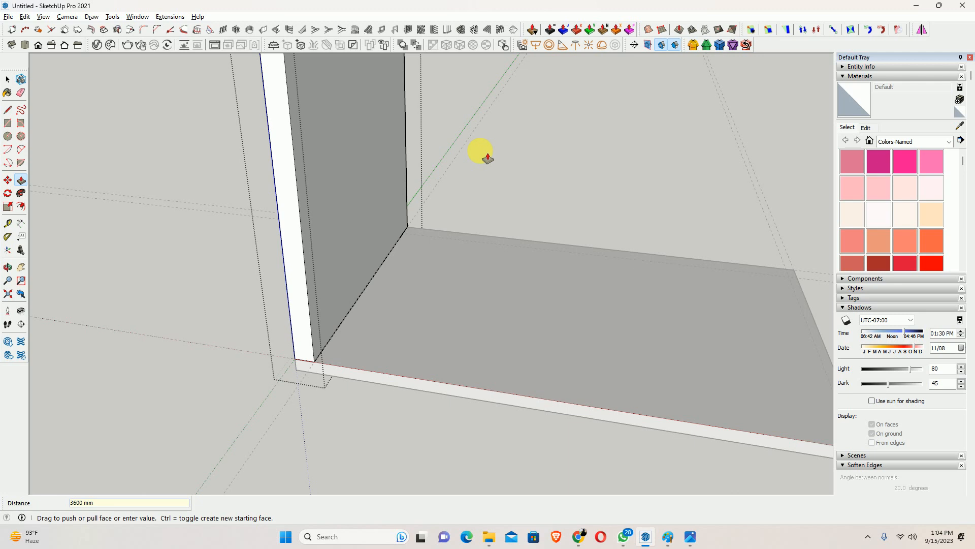
pyautogui.press('space')
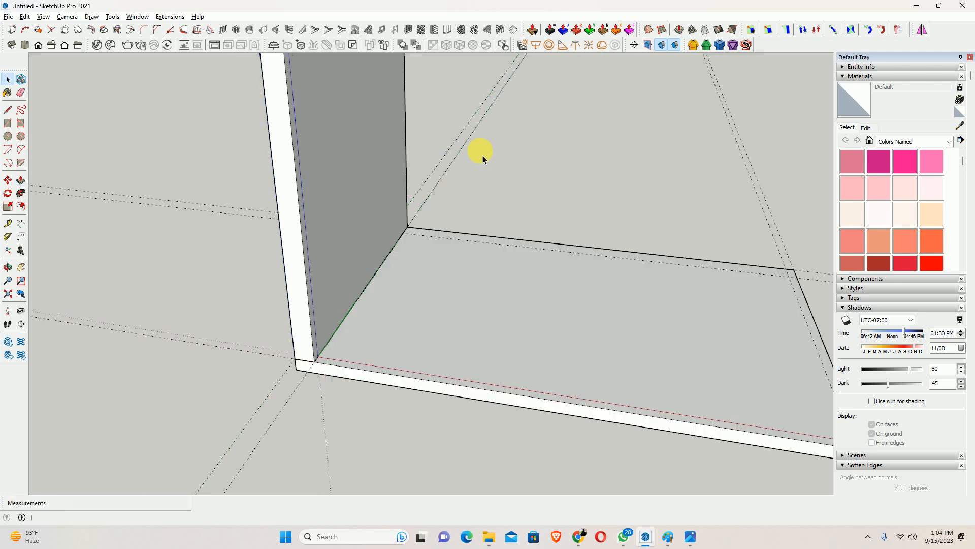
# - Select the wall group standing along the slab's short edge at the origin
pyautogui.scroll(-2, 463, 187)
pyautogui.keyDown('shift'); pyautogui.moveTo(439, 233); pyautogui.dragTo(353, 267, button='middle'); pyautogui.keyUp('shift')
pyautogui.click(272, 295)
pyautogui.press('m')
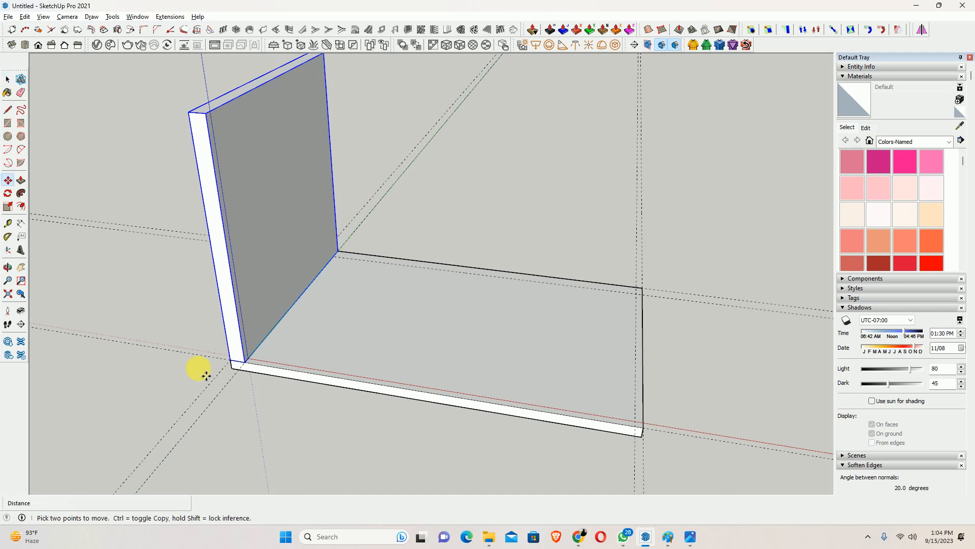
pyautogui.click(230, 363)
pyautogui.press('ctrl')
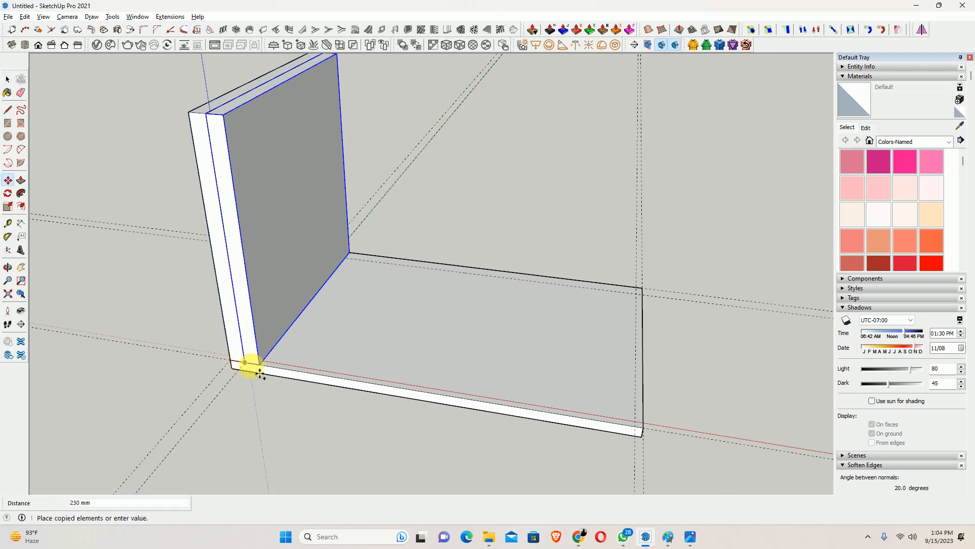
pyautogui.press('space')
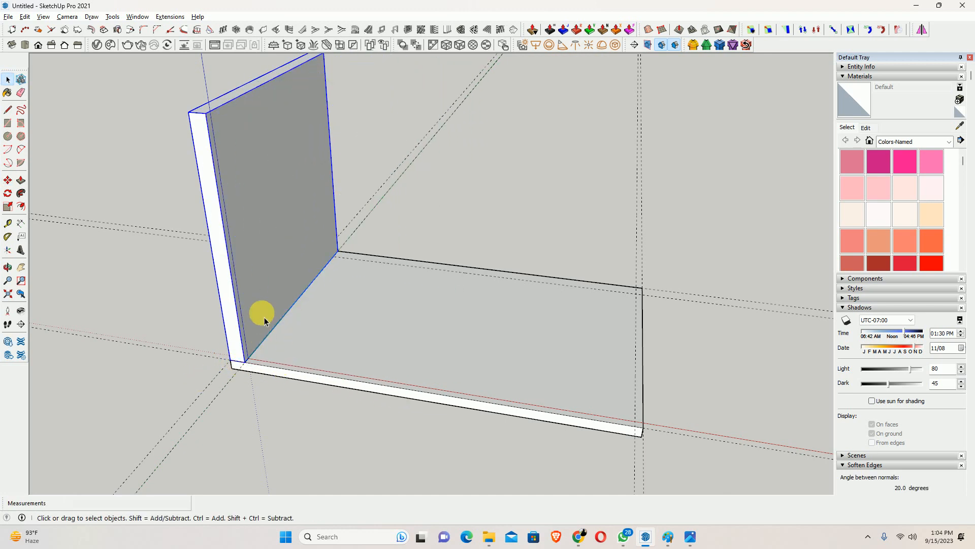
# - Copy the selected wall group 5500 mm along the red axis to the slab's opposite short edge
pyautogui.press('m')
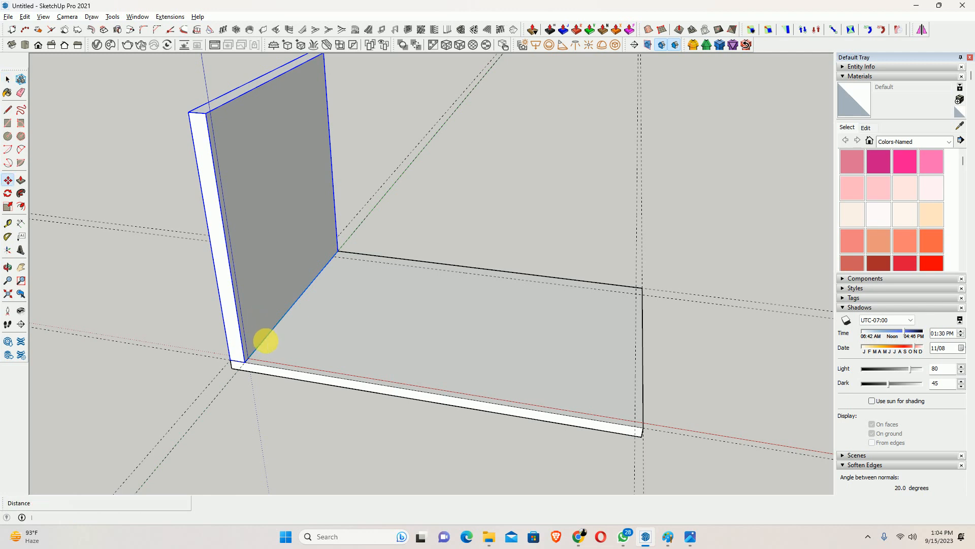
pyautogui.click(254, 373)
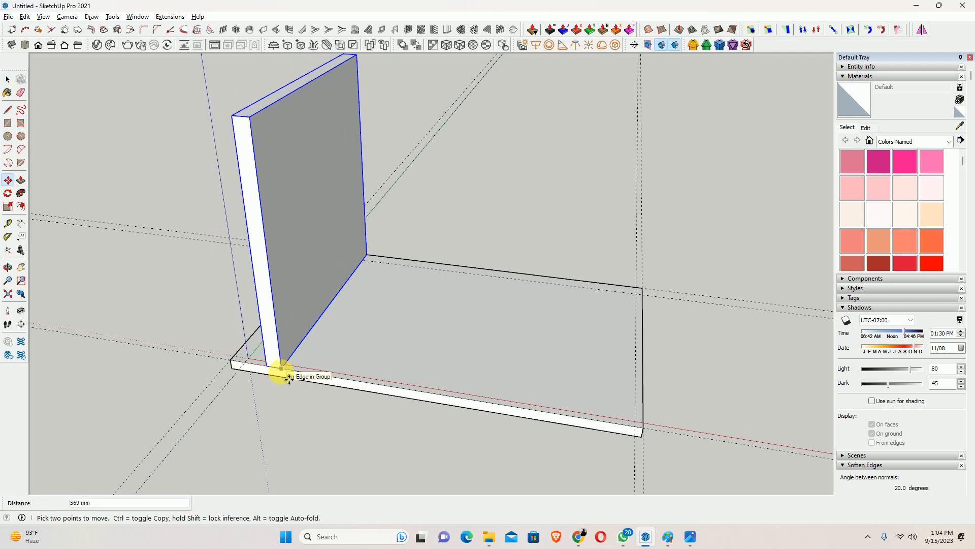
pyautogui.press('ctrl')
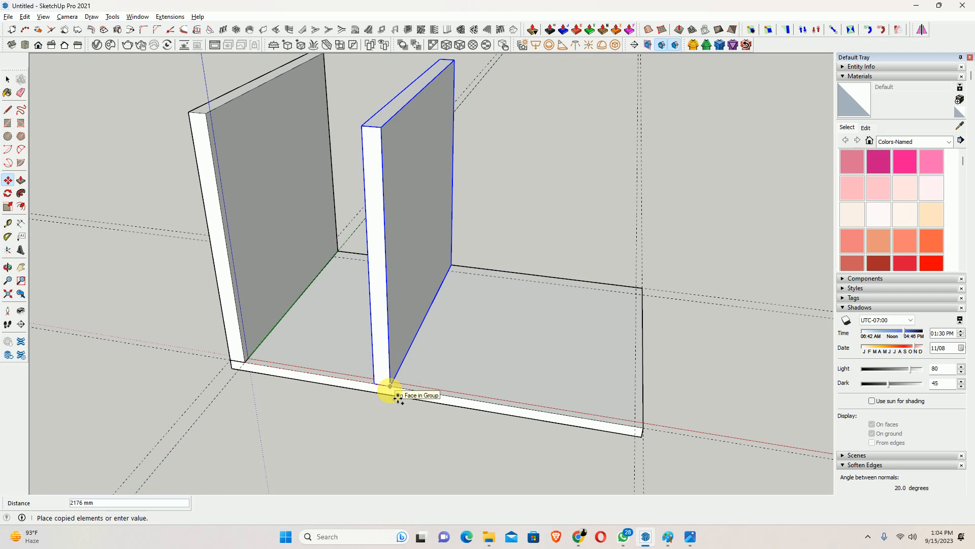
pyautogui.press('ctrl')
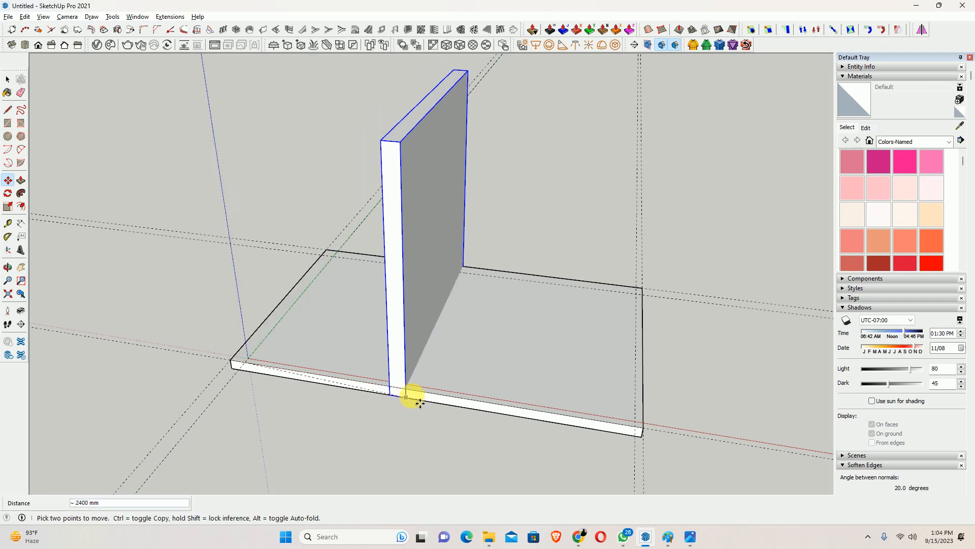
pyautogui.press('ctrl')
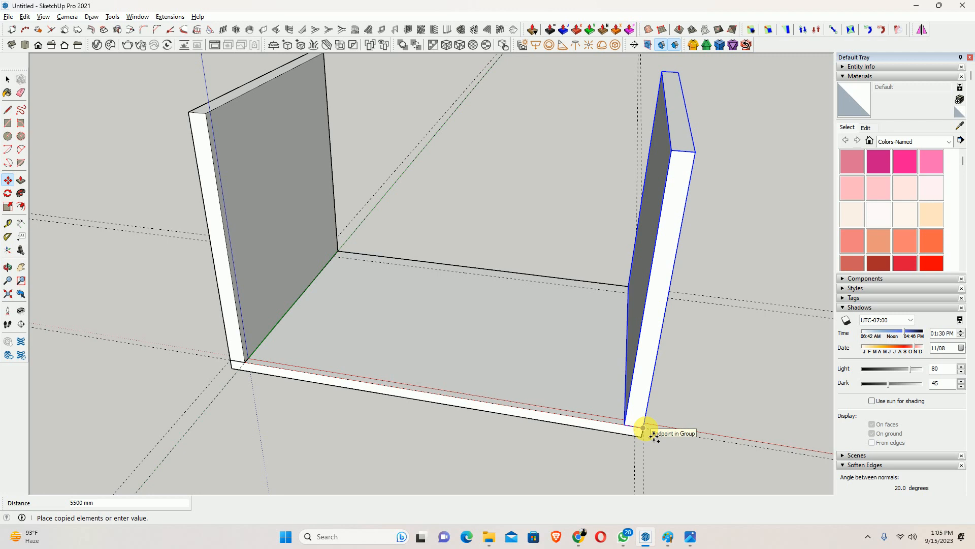
pyautogui.click(655, 436)
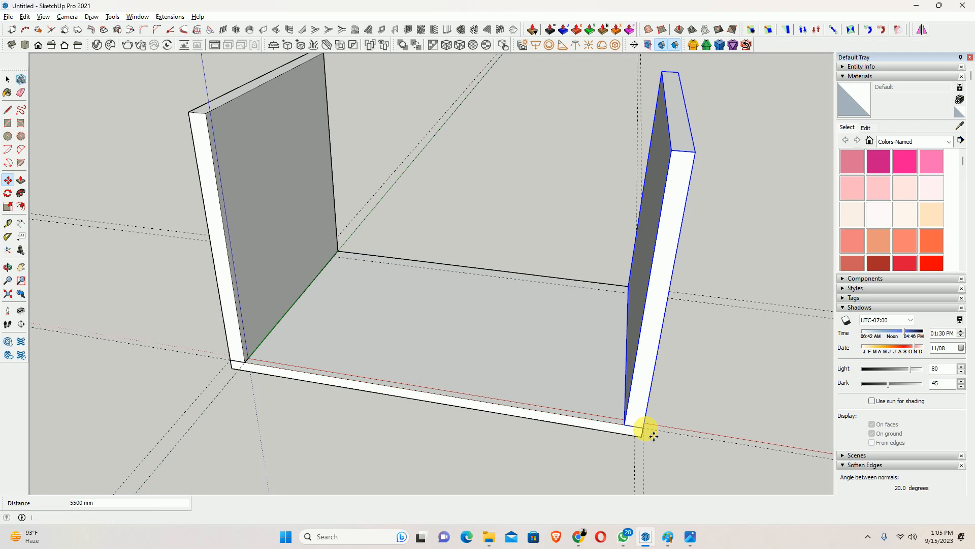
pyautogui.press('space')
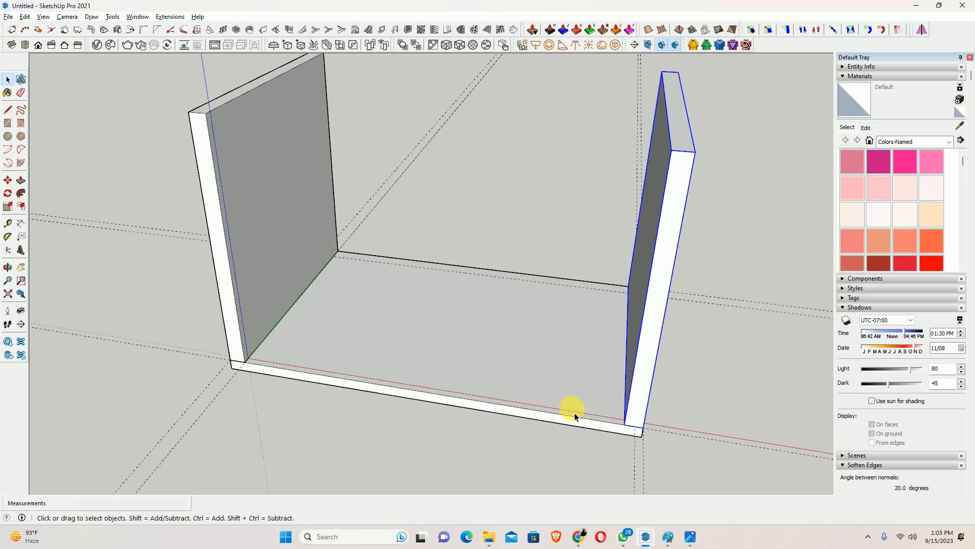
# - Open the copied wall group and push its inner face back 130 mm to thin the wall
pyautogui.moveTo(639, 409); pyautogui.dragTo(627, 356, button='middle')
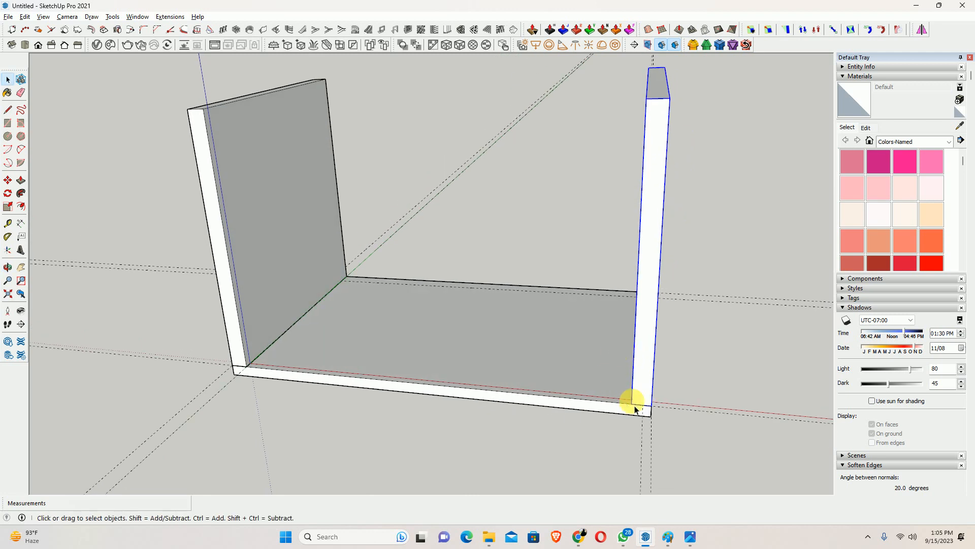
pyautogui.scroll(5, 635, 407)
pyautogui.moveTo(648, 409); pyautogui.dragTo(603, 403, button='middle')
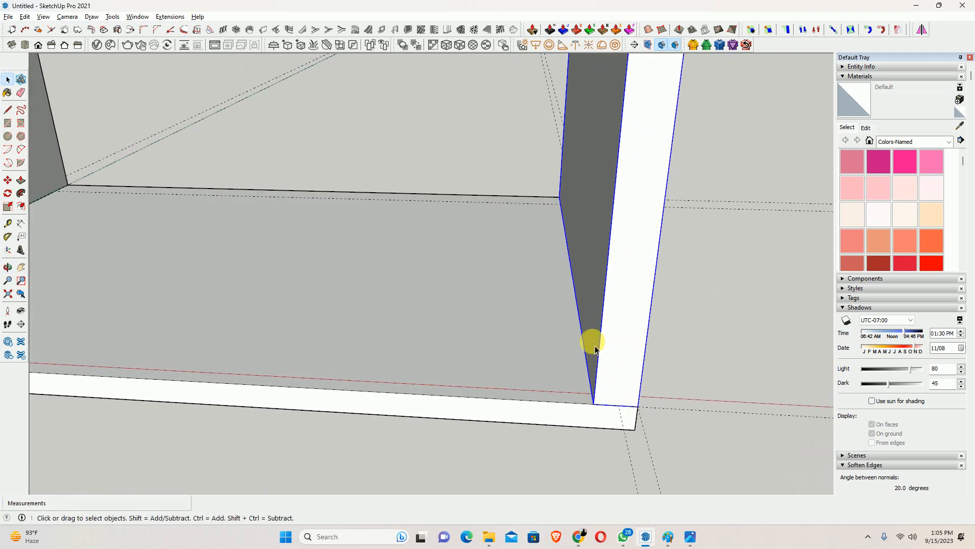
pyautogui.doubleClick(588, 310)
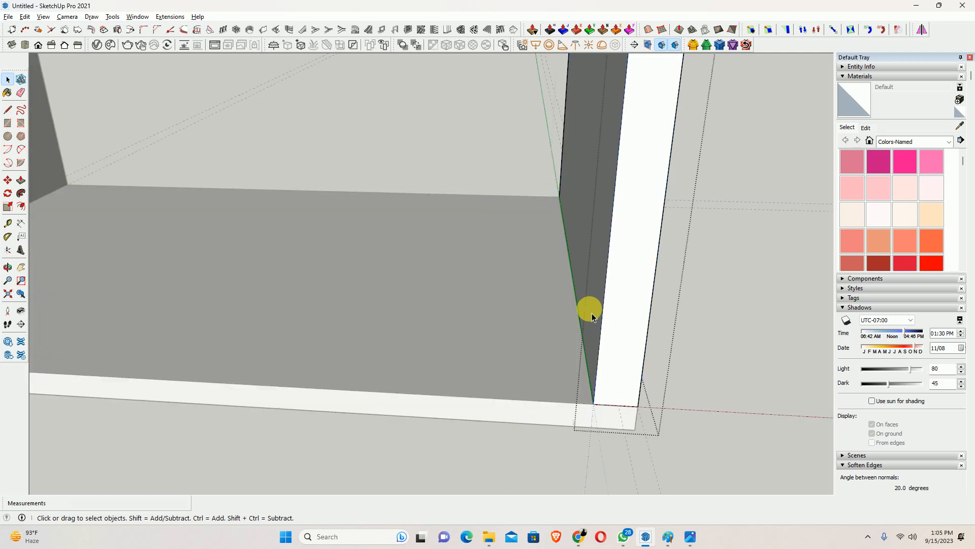
pyautogui.press('p')
pyautogui.moveTo(600, 325); pyautogui.dragTo(624, 416)
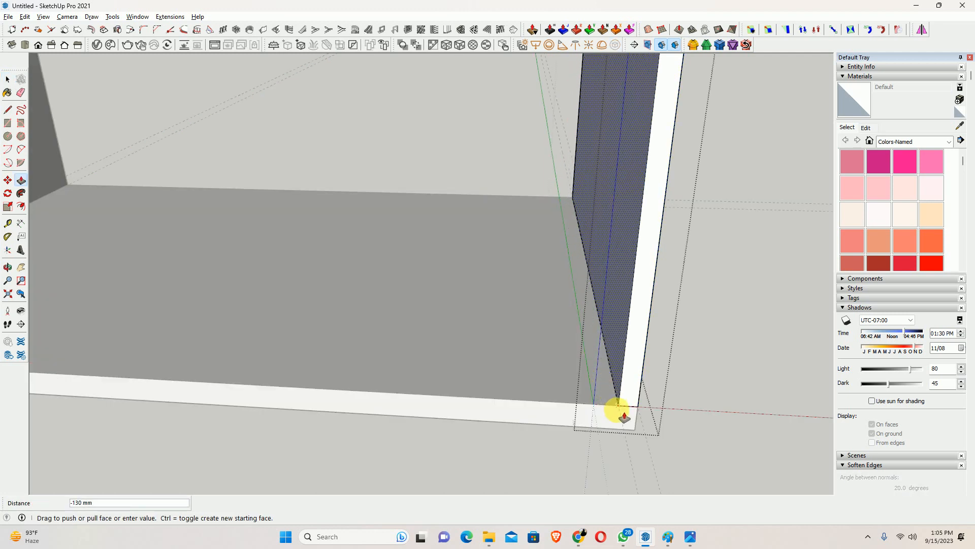
pyautogui.click(618, 405)
pyautogui.press('space')
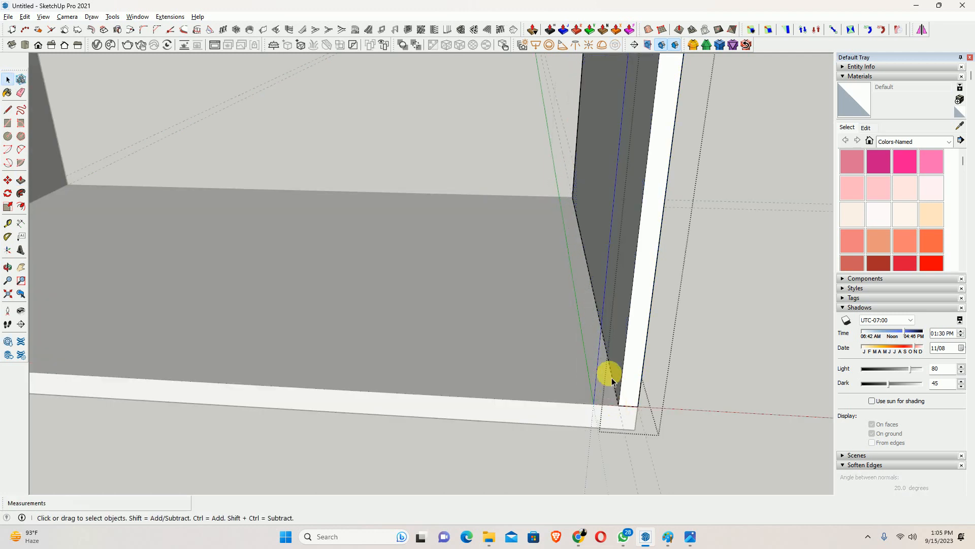
pyautogui.moveTo(610, 375); pyautogui.dragTo(495, 362, button='middle')
# - Make a copy of the origin-side wall rotated 90 degrees about its far bottom corner, onto the slab's long back edge
pyautogui.click(297, 290)
pyautogui.moveTo(297, 289); pyautogui.dragTo(352, 293, button='middle')
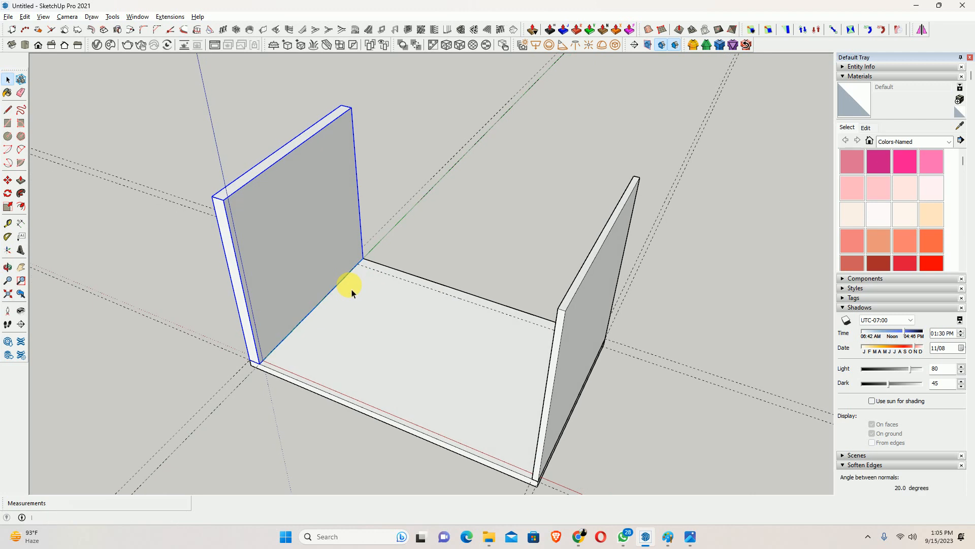
pyautogui.press('q')
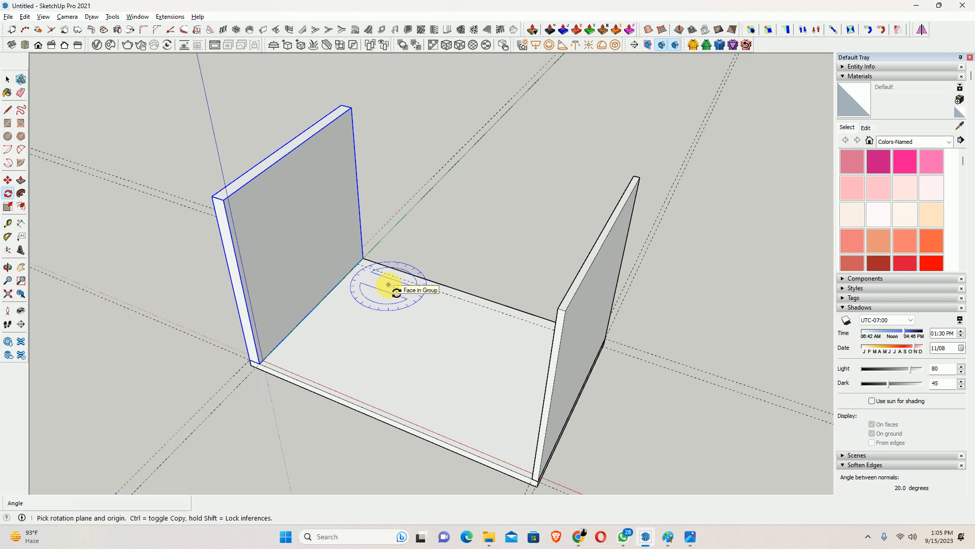
pyautogui.click(363, 258)
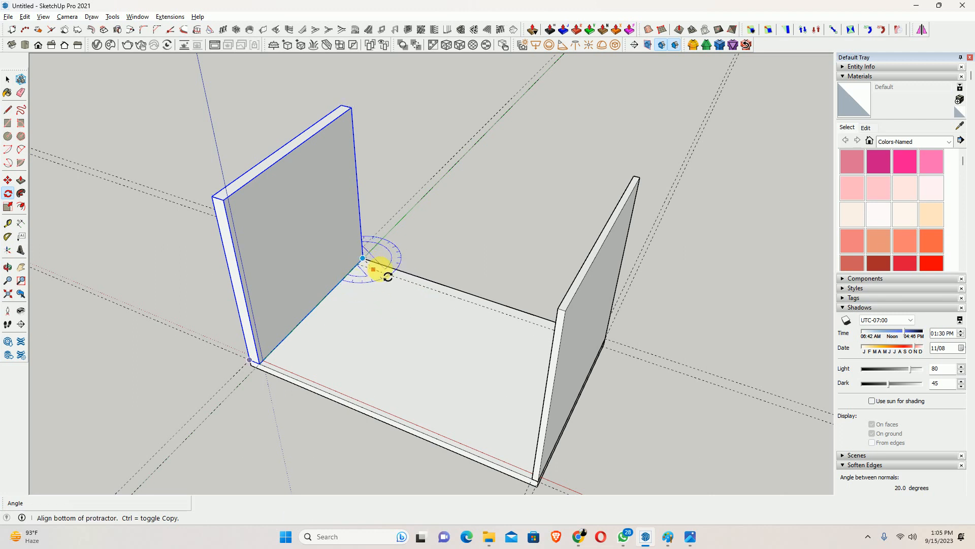
pyautogui.click(458, 290)
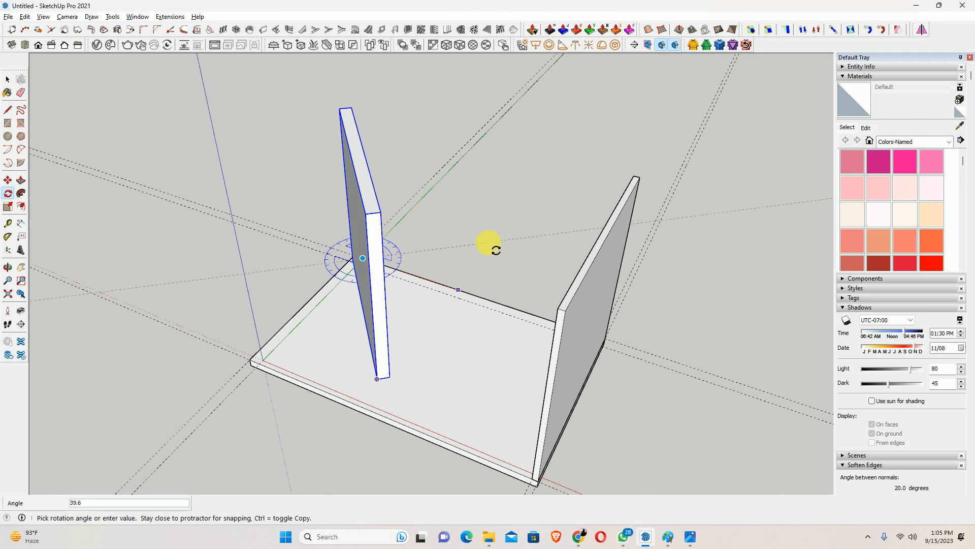
pyautogui.press('ctrl')
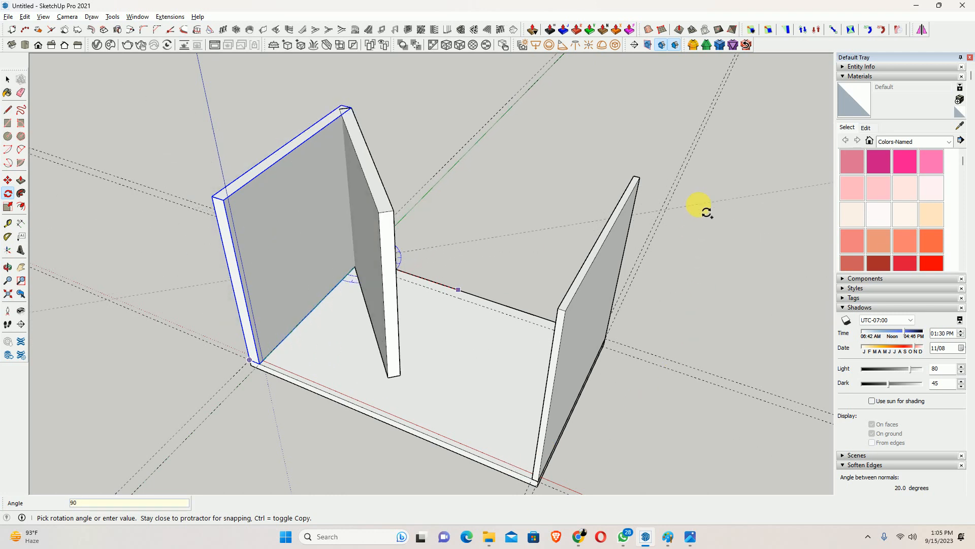
pyautogui.press('Return')
pyautogui.press('space')
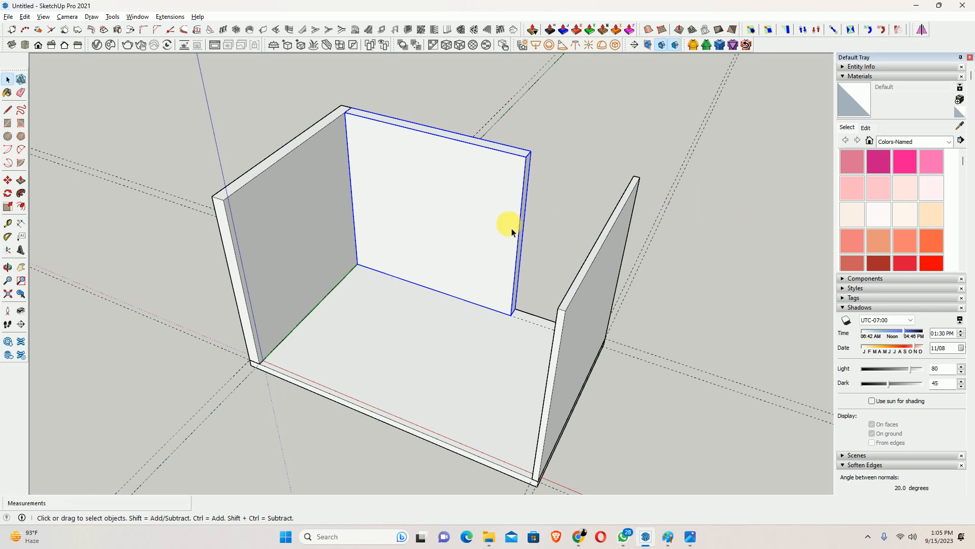
# - Extend the rotated wall's free end 1770 mm to meet the opposite short wall, and leave group editing
pyautogui.moveTo(512, 233); pyautogui.dragTo(516, 174, button='middle')
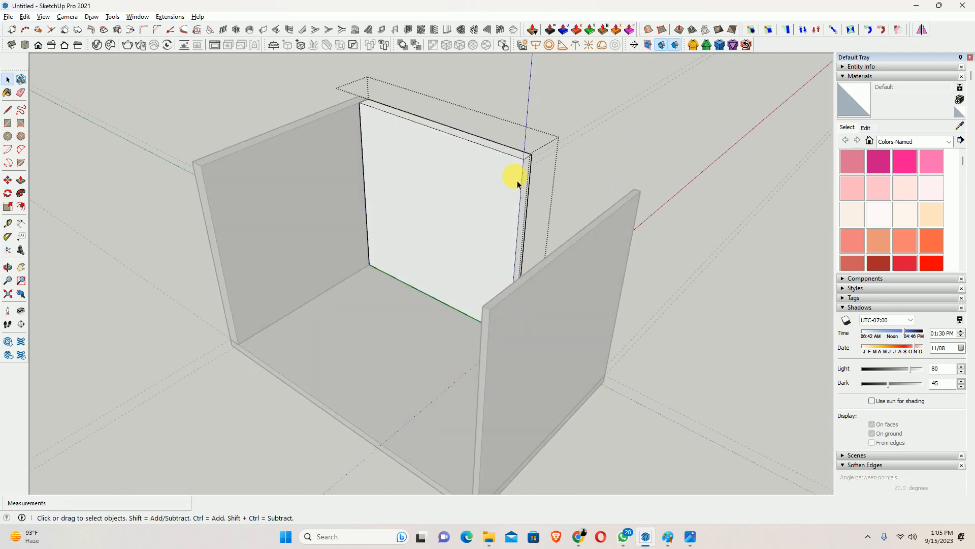
pyautogui.press('p')
pyautogui.moveTo(535, 180); pyautogui.dragTo(539, 183)
pyautogui.moveTo(605, 194); pyautogui.dragTo(639, 197)
pyautogui.moveTo(633, 191); pyautogui.dragTo(886, 206, button='middle')
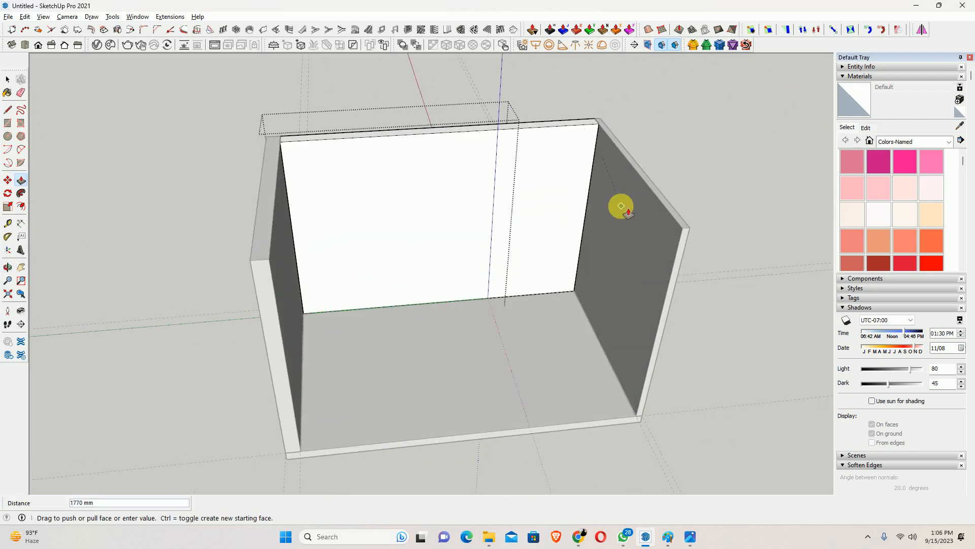
pyautogui.click(619, 212)
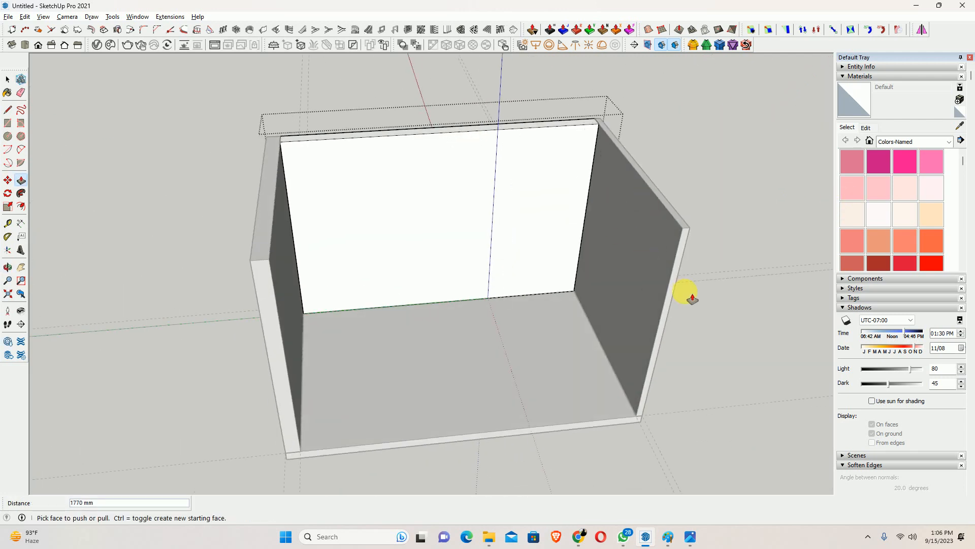
pyautogui.press('space')
pyautogui.click(618, 287)
pyautogui.scroll(-2, 597, 307)
# - Copy the long back wall 3400 mm along the green axis to the slab's open long edge
pyautogui.moveTo(598, 308); pyautogui.dragTo(381, 272, button='middle')
pyautogui.click(442, 269)
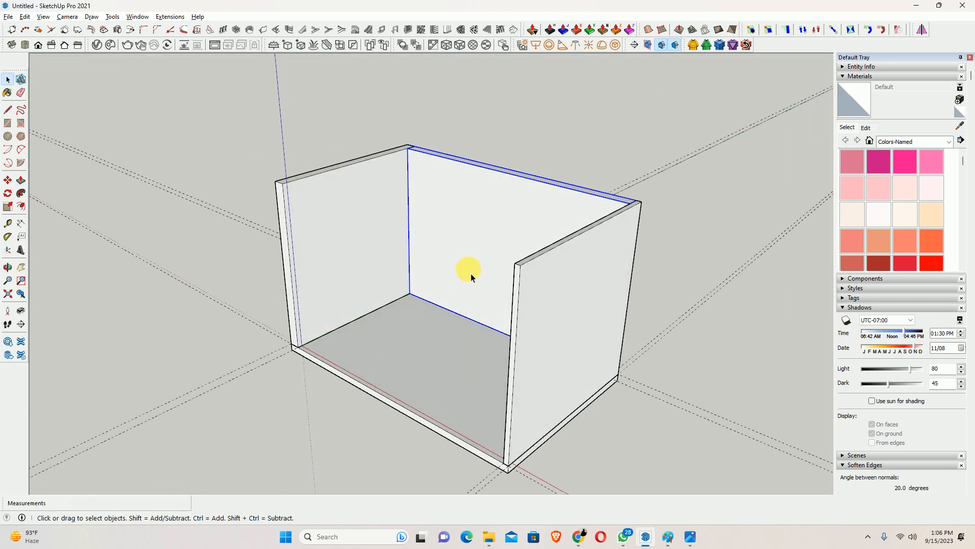
pyautogui.press('m')
pyautogui.press('ctrl')
pyautogui.click(409, 148)
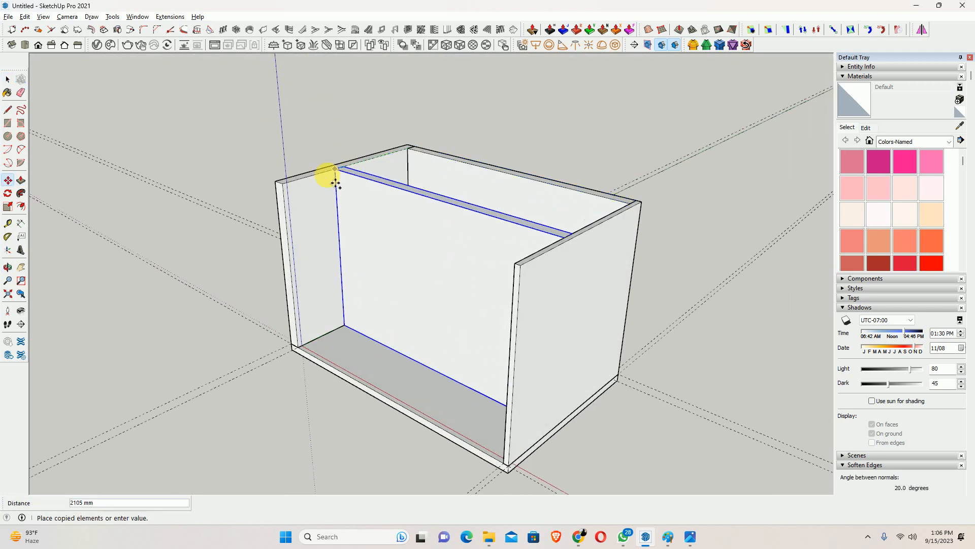
pyautogui.write('3400')
pyautogui.press('Return')
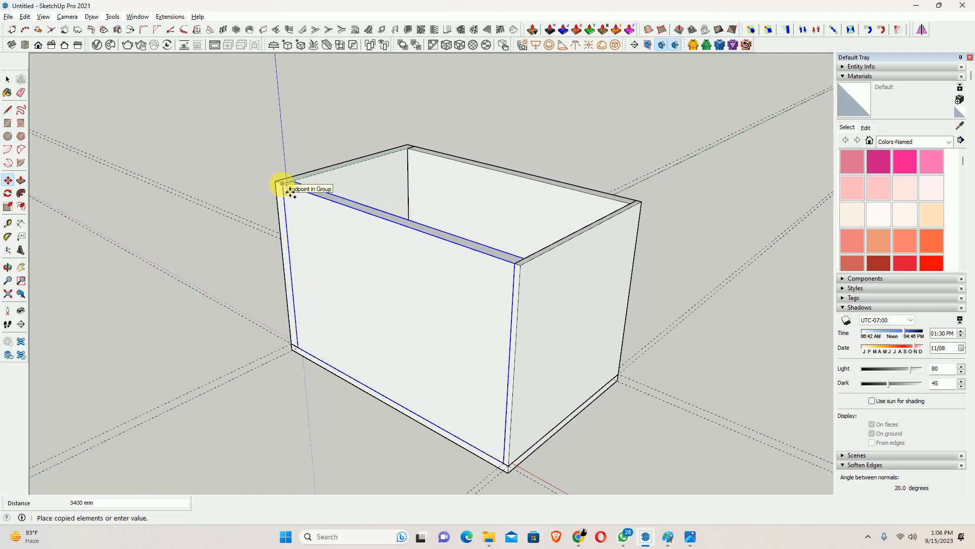
pyautogui.moveTo(290, 218); pyautogui.dragTo(259, 278, button='middle')
pyautogui.press('space')
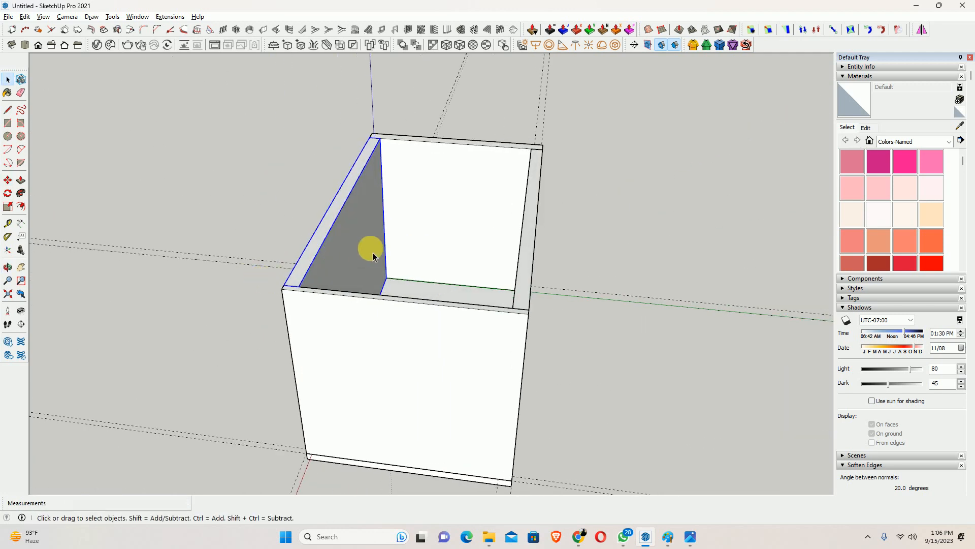
# - Open the copied long wall group, push its inner face back 130 mm, and leave group editing
pyautogui.doubleClick(355, 250)
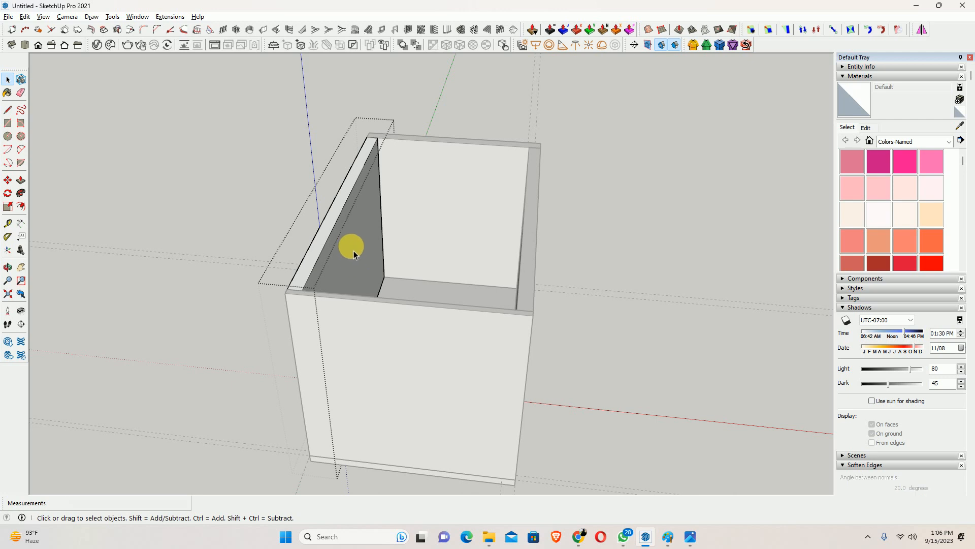
pyautogui.press('p')
pyautogui.click(354, 254)
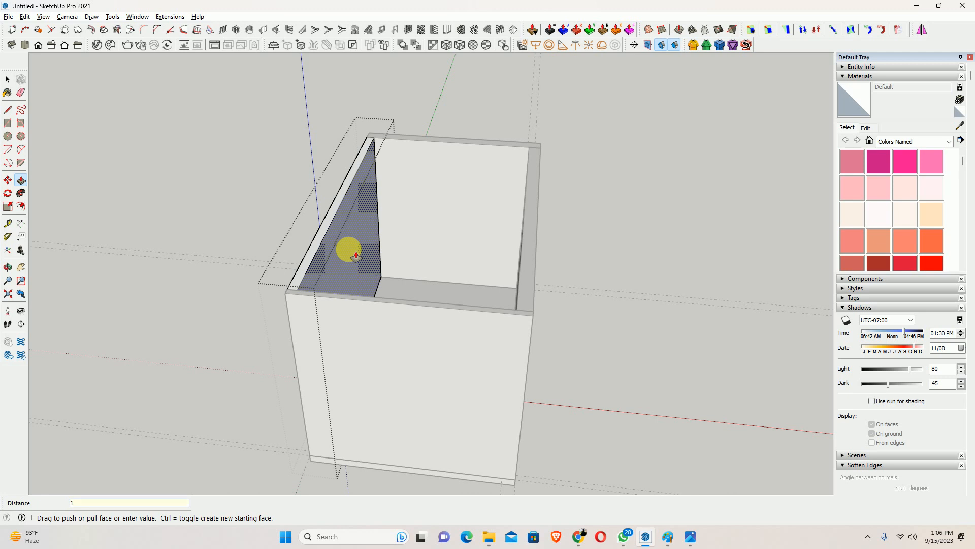
pyautogui.press('Return')
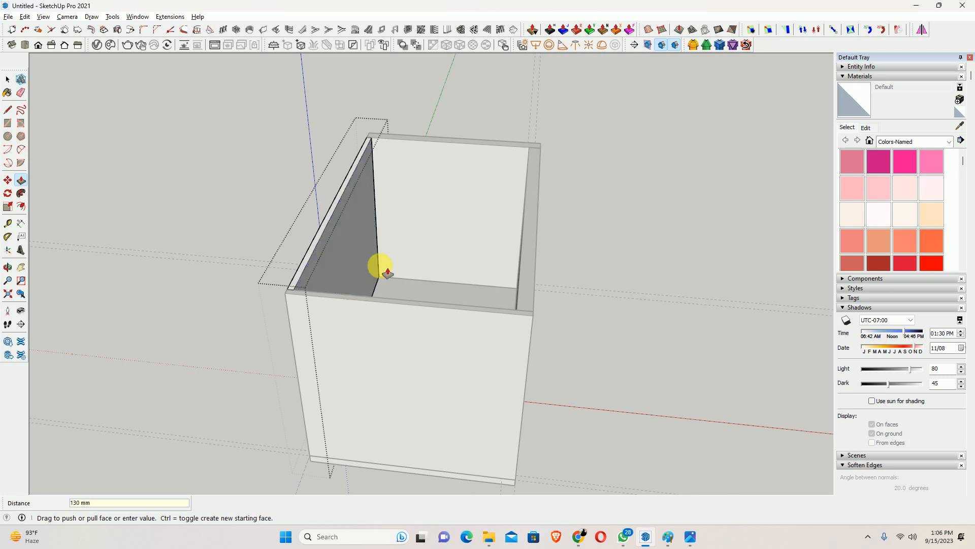
pyautogui.press('space')
pyautogui.press('Escape')
# - Draw a 5400 x 3400 mm rectangle across the wall tops between opposite corners, and make it a group
pyautogui.moveTo(385, 310)
pyautogui.mouseDown(button='middle')
pyautogui.moveTo(593, 279)
pyautogui.moveTo(561, 297)
pyautogui.moveTo(396, 300)
pyautogui.mouseUp(button='middle')
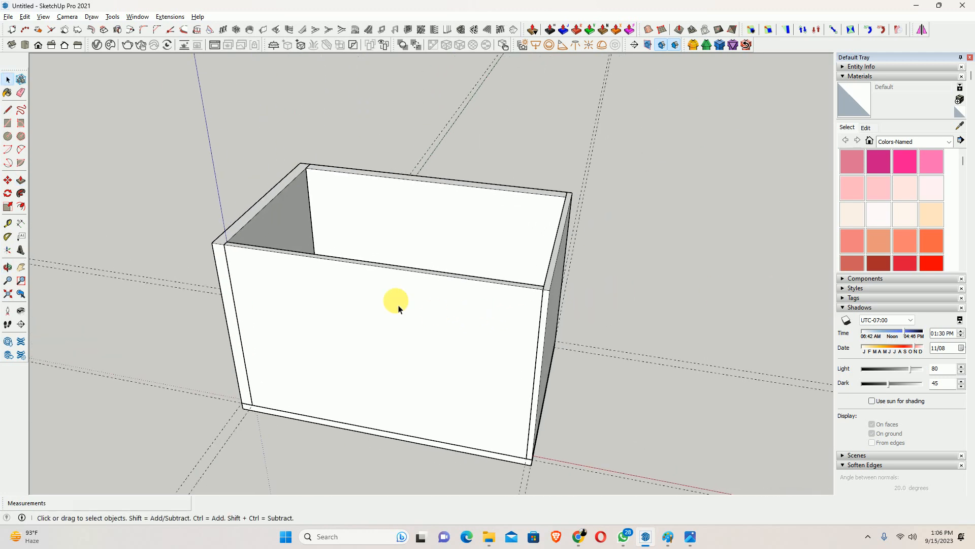
pyautogui.press('r')
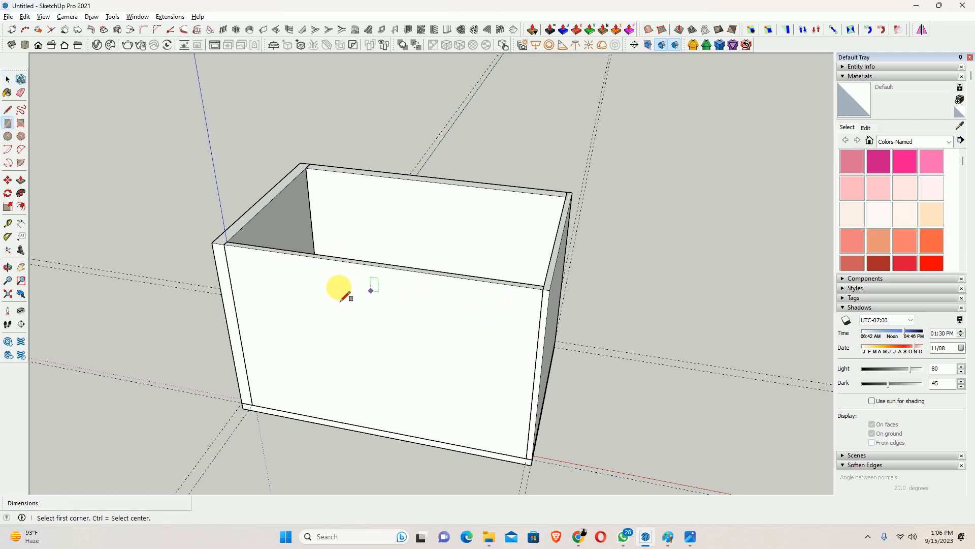
pyautogui.scroll(1, 224, 242)
pyautogui.click(222, 245)
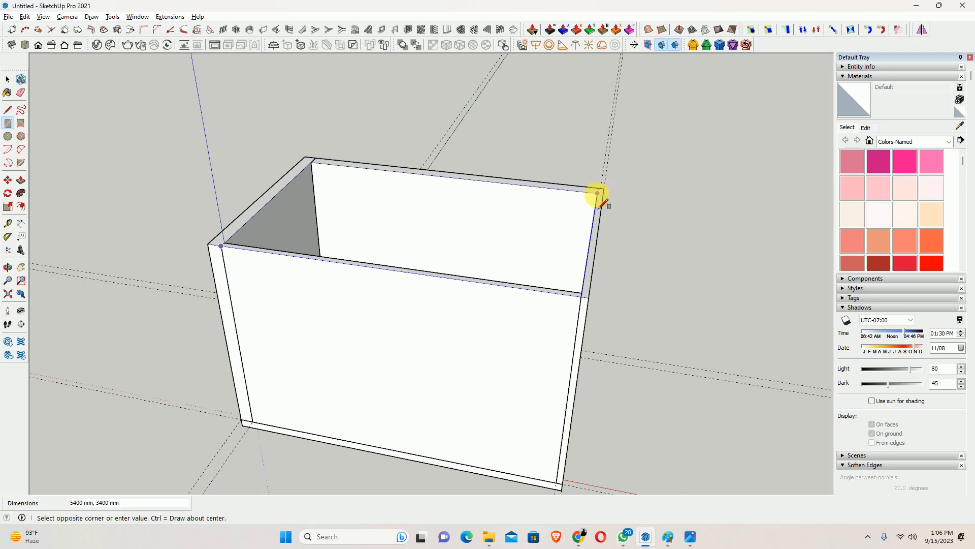
pyautogui.click(596, 193)
pyautogui.press('space')
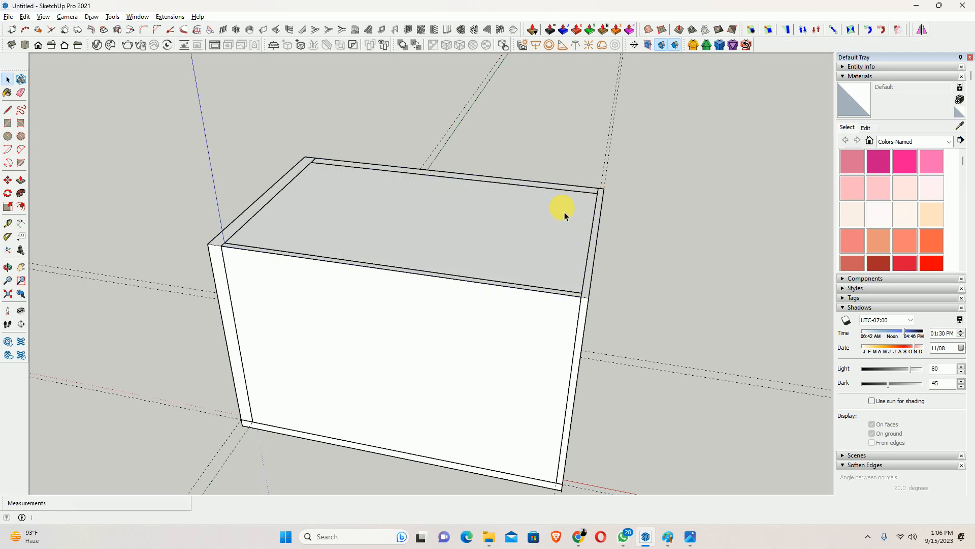
pyautogui.click(509, 221)
pyautogui.rightClick(509, 221)
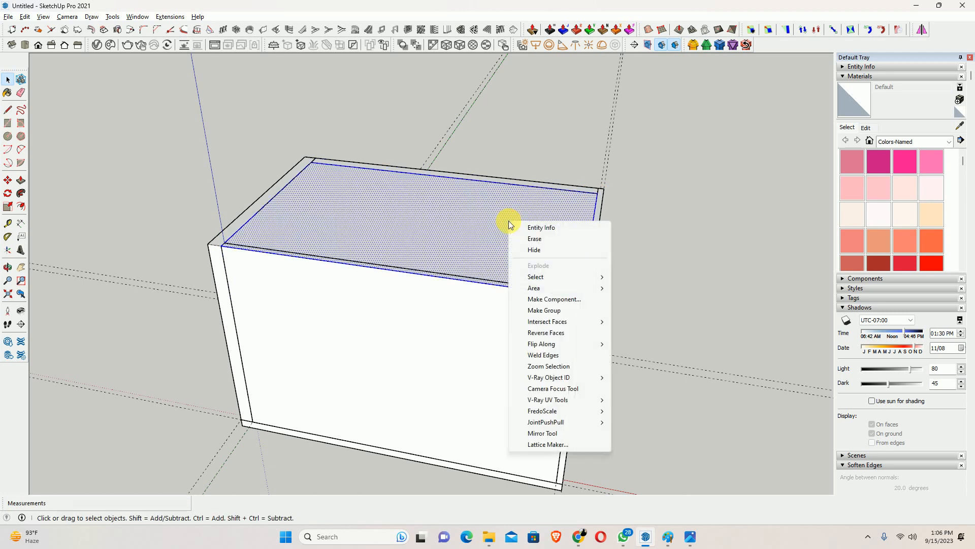
pyautogui.click(559, 333)
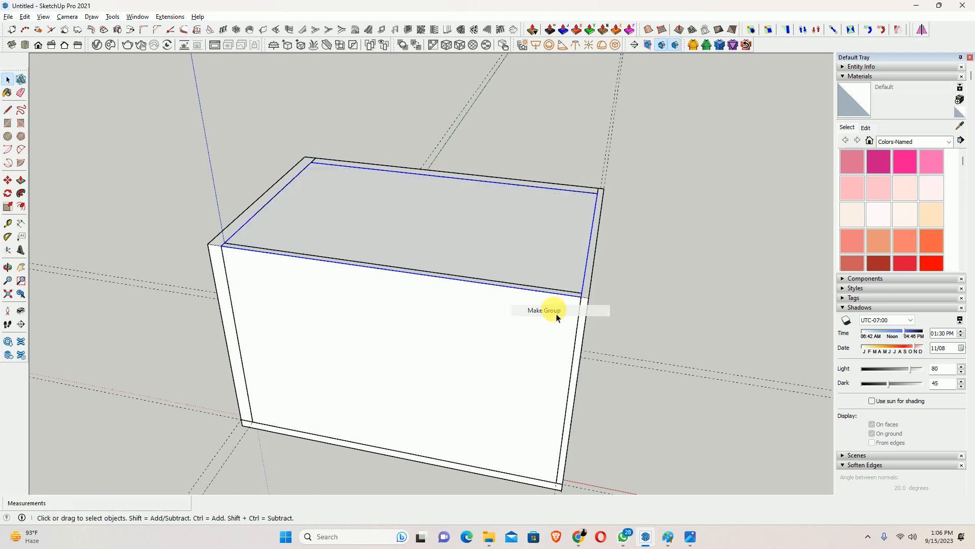
pyautogui.doubleClick(444, 255)
pyautogui.press('p')
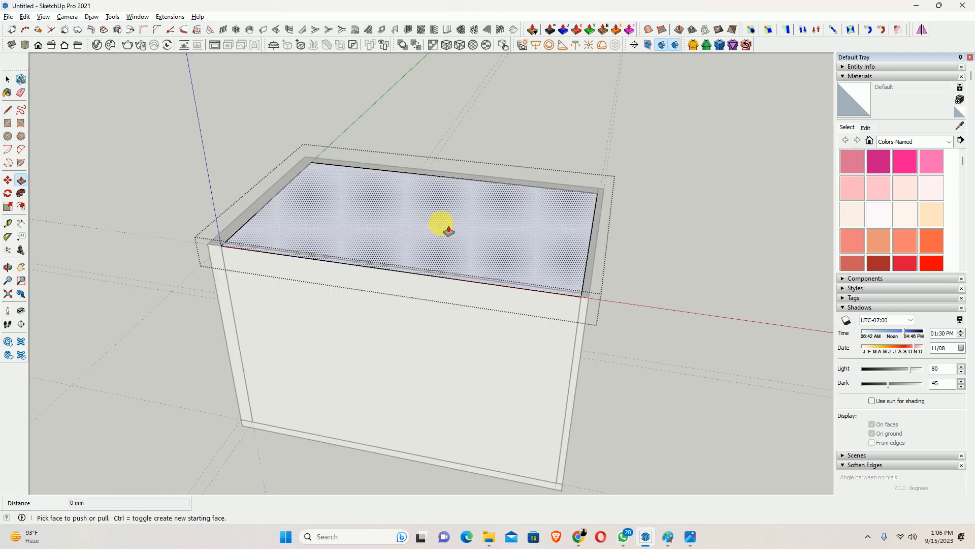
pyautogui.click(400, 222)
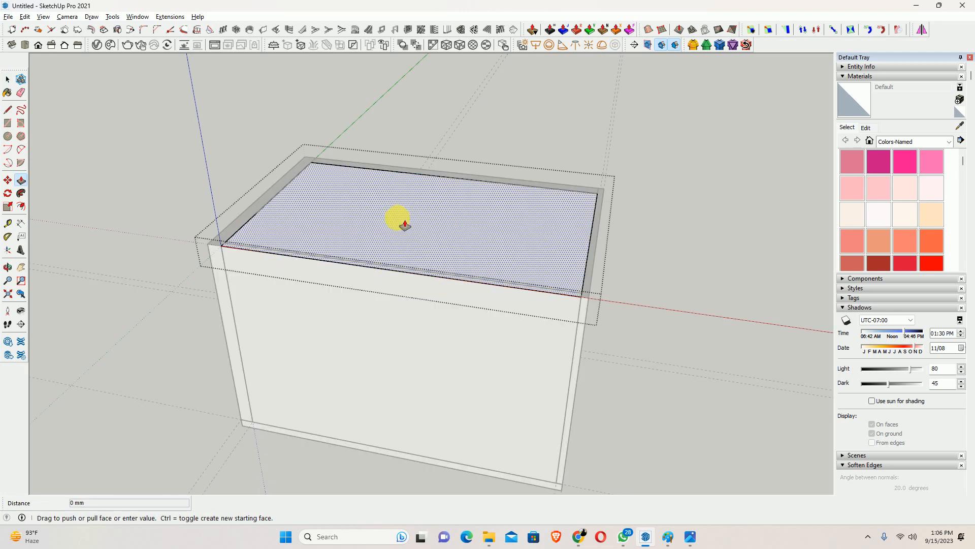
pyautogui.click(391, 265)
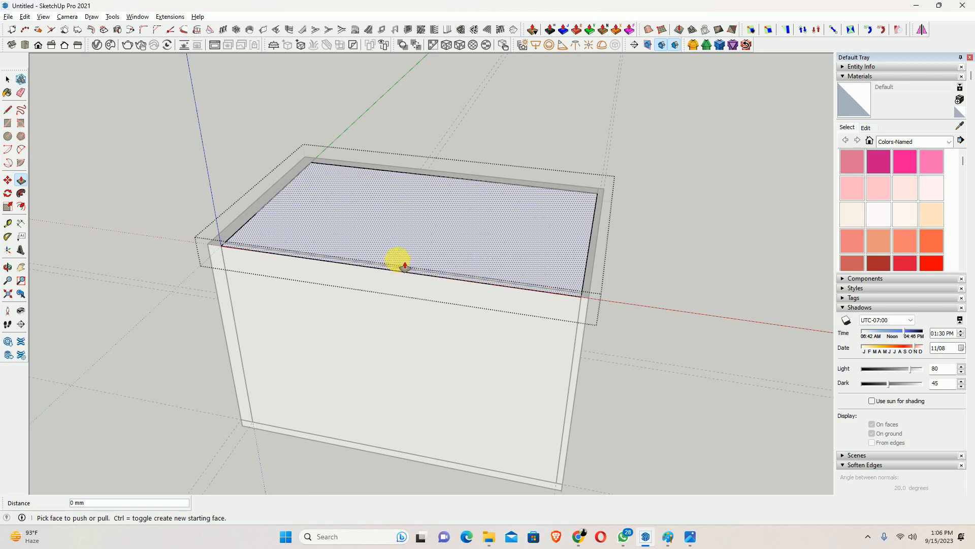
pyautogui.press('Escape')
pyautogui.press('space')
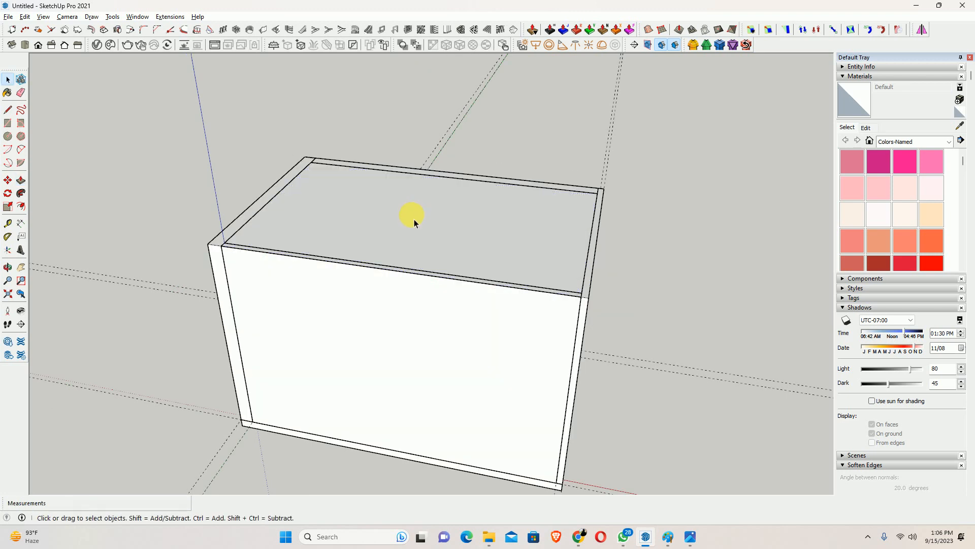
# - Delete the ceiling rectangle group from the wall tops
pyautogui.click(412, 229)
pyautogui.press('Delete')
pyautogui.moveTo(413, 232); pyautogui.dragTo(315, 243, button='middle')
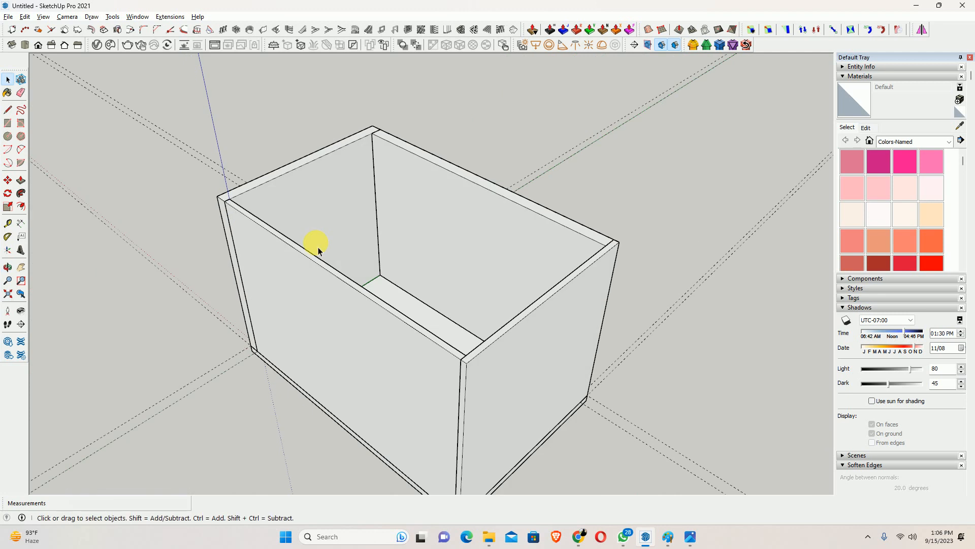
# - Draw a new ceiling rectangle between opposite inner corners of the wall tops, and make it a group
pyautogui.press('r')
pyautogui.scroll(2, 239, 202)
pyautogui.click(237, 202)
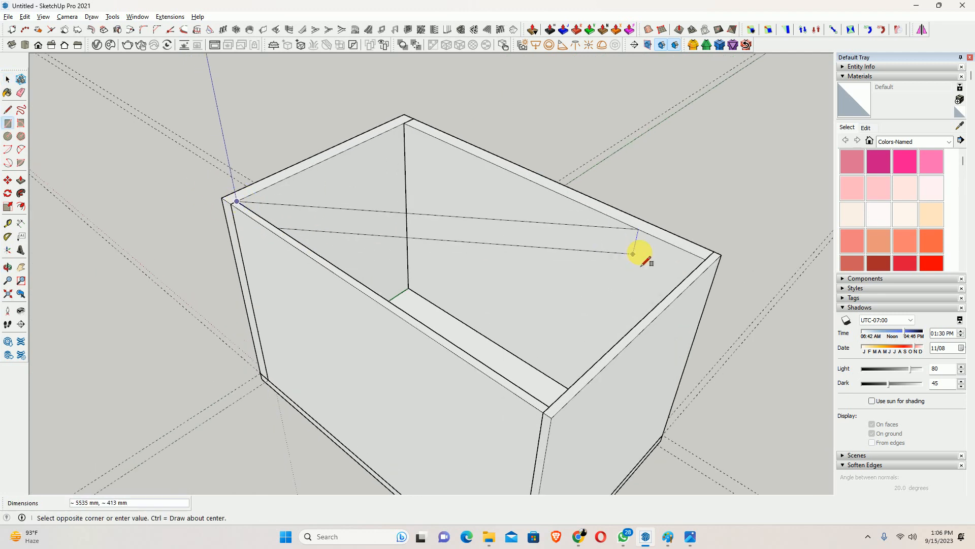
pyautogui.click(706, 259)
pyautogui.press('space')
pyautogui.doubleClick(435, 244)
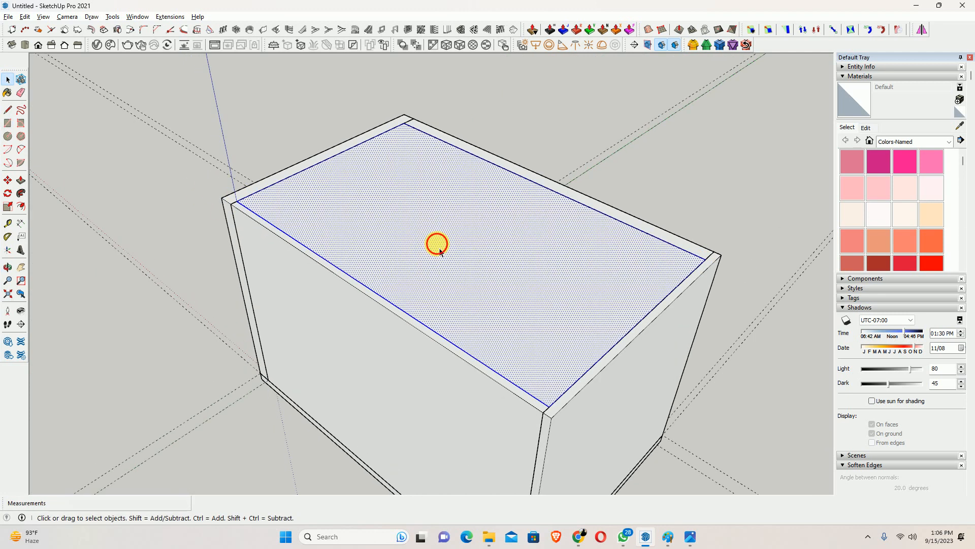
pyautogui.rightClick(437, 244)
pyautogui.click(466, 333)
# - Open the ceiling group, push its face down 150 mm between the walls, and leave group editing
pyautogui.doubleClick(446, 273)
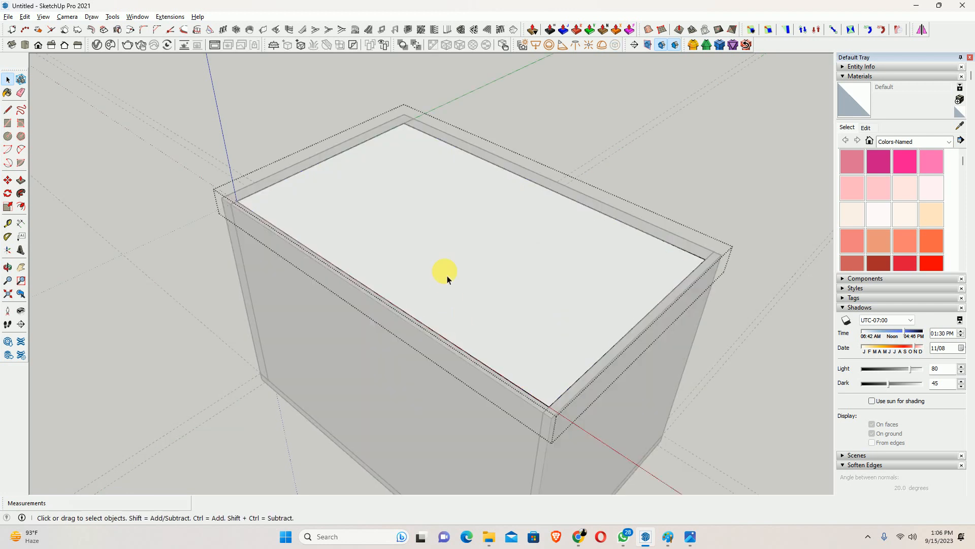
pyautogui.press('p')
pyautogui.click(444, 270)
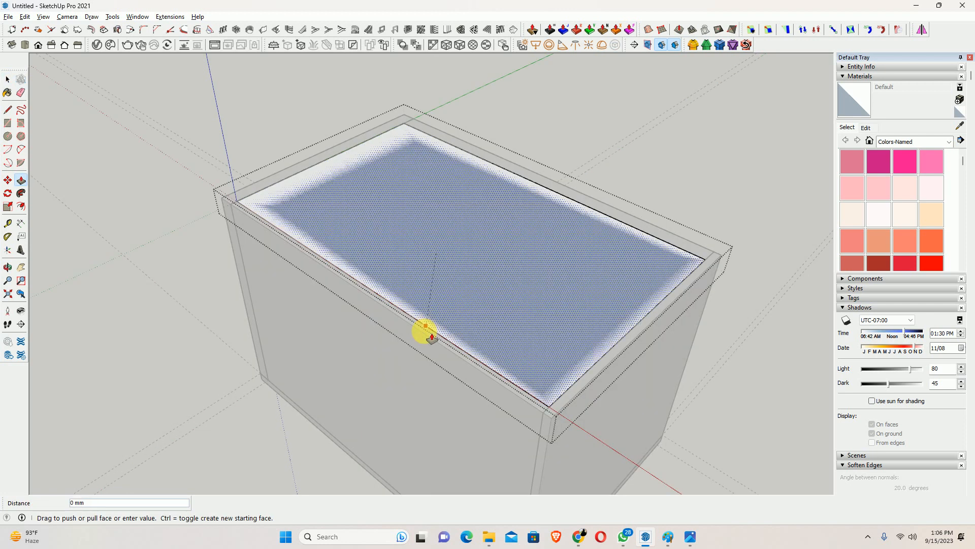
pyautogui.write('150')
pyautogui.press('Return')
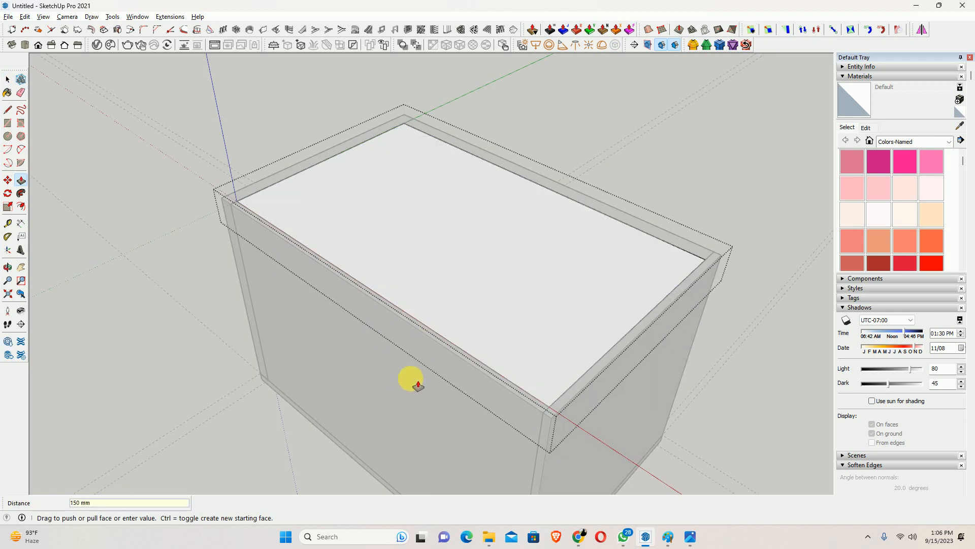
pyautogui.moveTo(417, 386); pyautogui.dragTo(211, 341, button='middle')
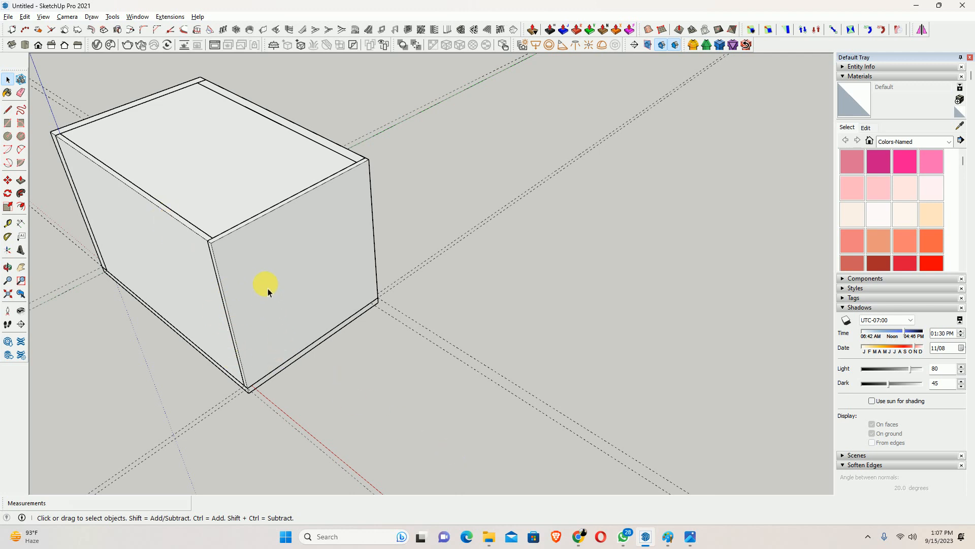
# - Open the short wall group farther from the origin and push its narrow end face back 100 mm
pyautogui.doubleClick(234, 295)
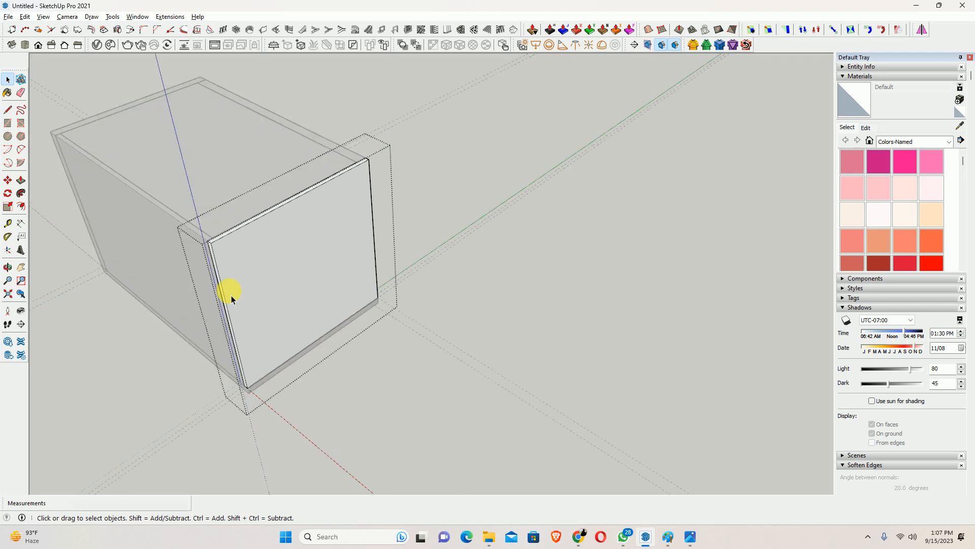
pyautogui.press('p')
pyautogui.scroll(2, 220, 271)
pyautogui.click(220, 240)
pyautogui.scroll(1, 218, 224)
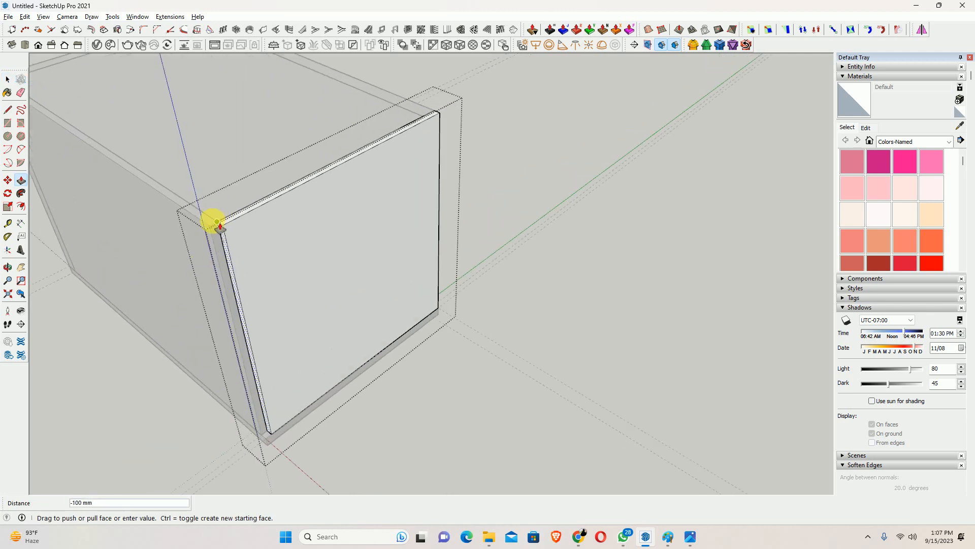
pyautogui.click(218, 222)
# - Push the same short wall's other end face back to the long wall's inner face, and leave group editing
pyautogui.moveTo(457, 178); pyautogui.dragTo(95, 158, button='middle')
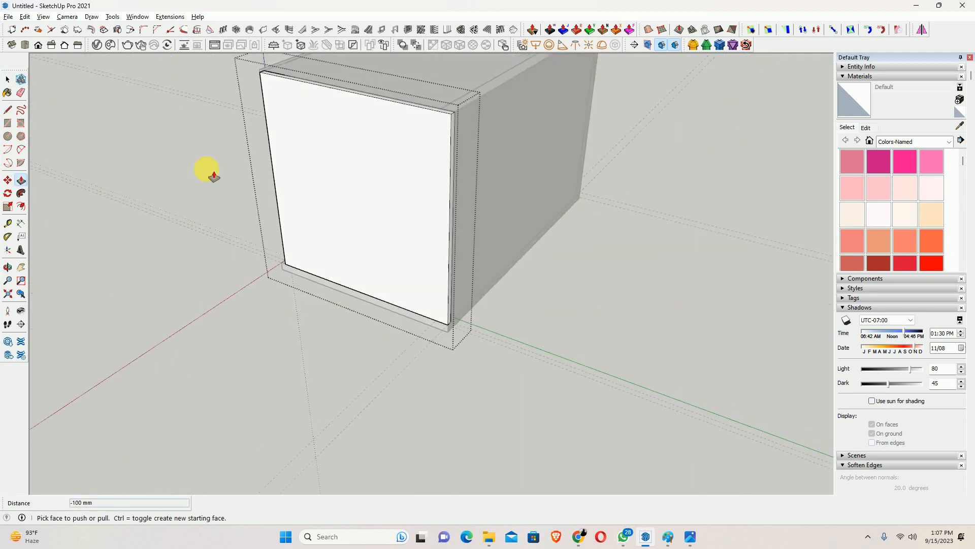
pyautogui.scroll(1, 455, 116)
pyautogui.click(459, 116)
pyautogui.click(451, 116)
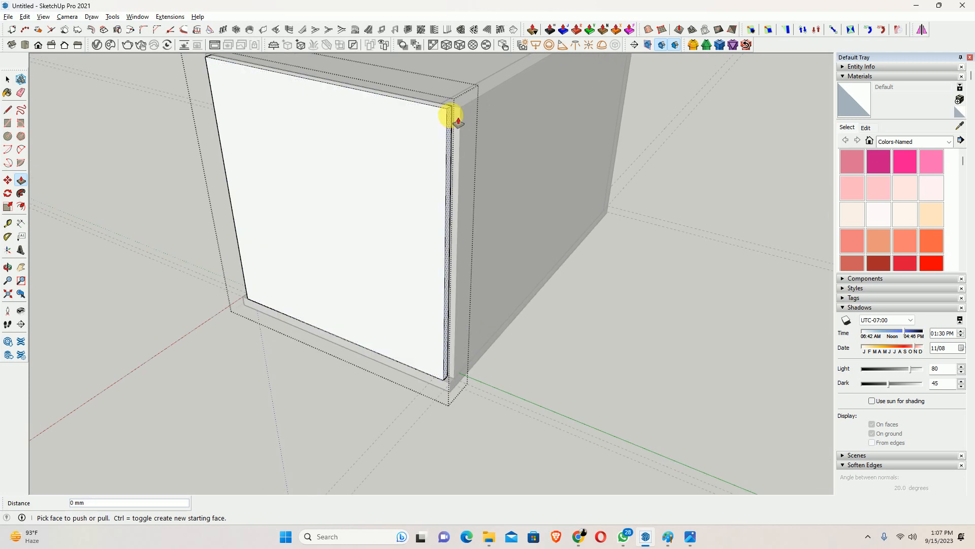
pyautogui.click(451, 115)
pyautogui.click(441, 103)
pyautogui.press('space')
pyautogui.scroll(-2, 452, 107)
pyautogui.click(506, 136)
pyautogui.moveTo(554, 133); pyautogui.dragTo(458, 228, button='middle')
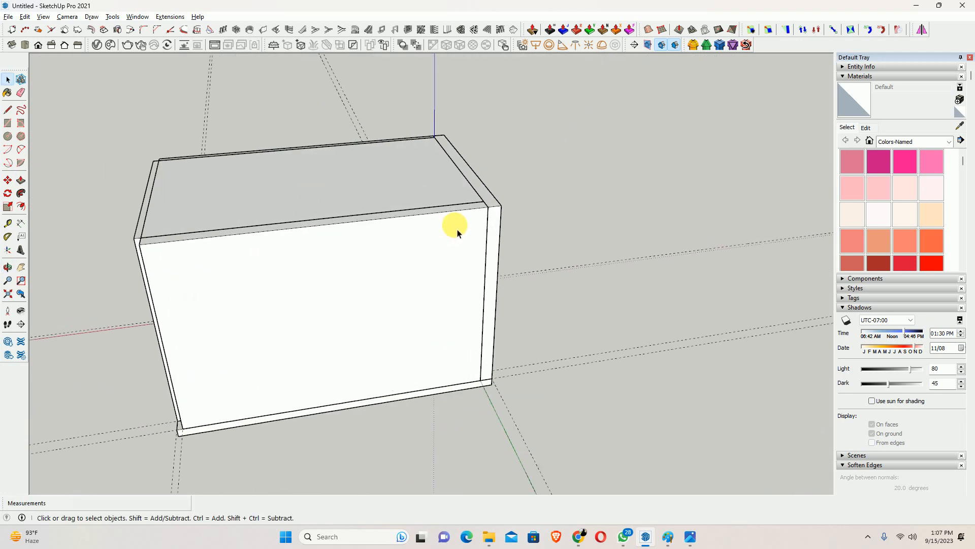
# - Open the short wall group at the origin end and push its narrow end face back to the inner corner
pyautogui.doubleClick(492, 232)
pyautogui.press('p')
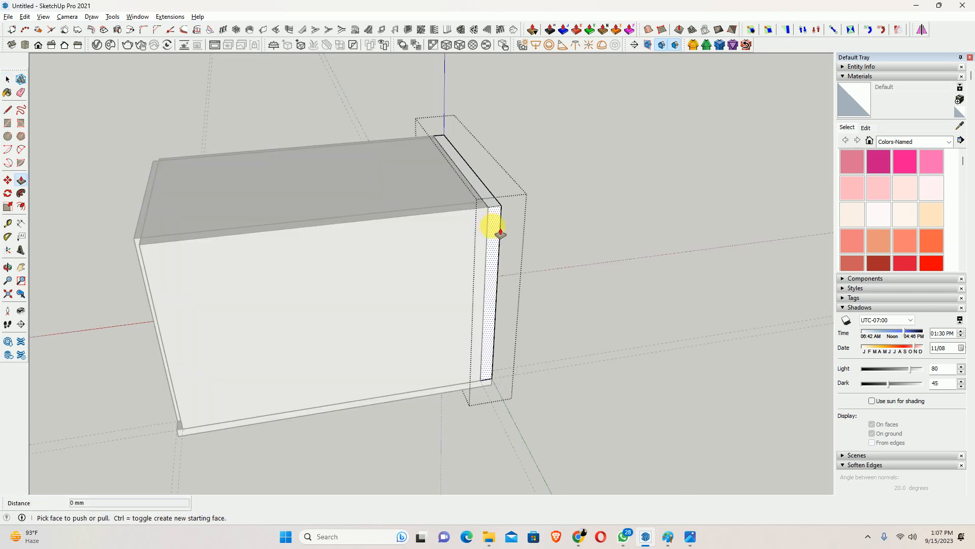
pyautogui.click(494, 229)
pyautogui.click(484, 202)
pyautogui.press('space')
# - Open the adjacent long wall group and extend its end face to the outer corner at the trimmed short wall
pyautogui.click(480, 254)
pyautogui.doubleClick(475, 254)
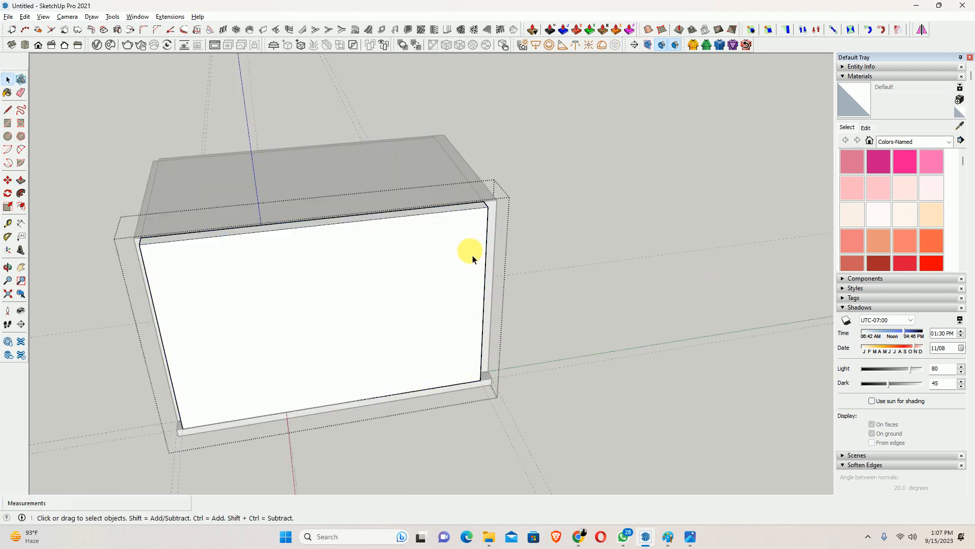
pyautogui.moveTo(468, 254); pyautogui.dragTo(322, 265, button='middle')
pyautogui.press('p')
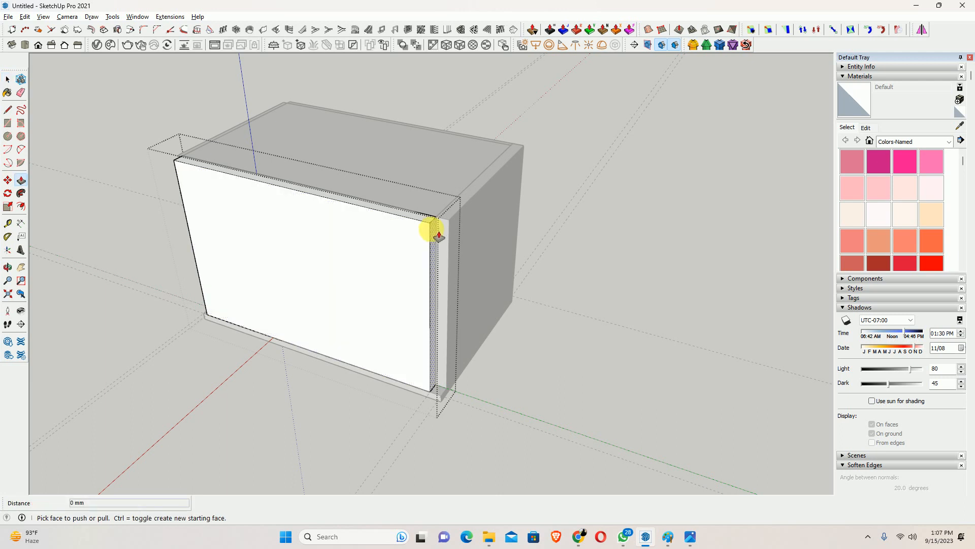
pyautogui.click(433, 228)
pyautogui.click(452, 220)
# - Extend the long wall's opposite end 100 mm to the outer corner, and leave group editing
pyautogui.keyDown('shift'); pyautogui.moveTo(201, 213); pyautogui.dragTo(450, 220, button='middle'); pyautogui.keyUp('shift')
pyautogui.click(451, 220)
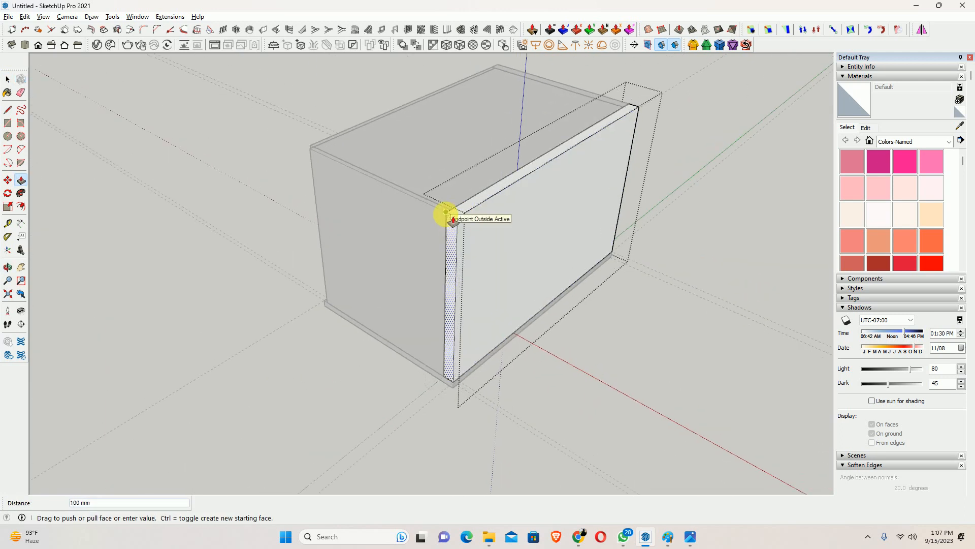
pyautogui.click(446, 214)
pyautogui.moveTo(311, 236); pyautogui.dragTo(354, 227, button='middle')
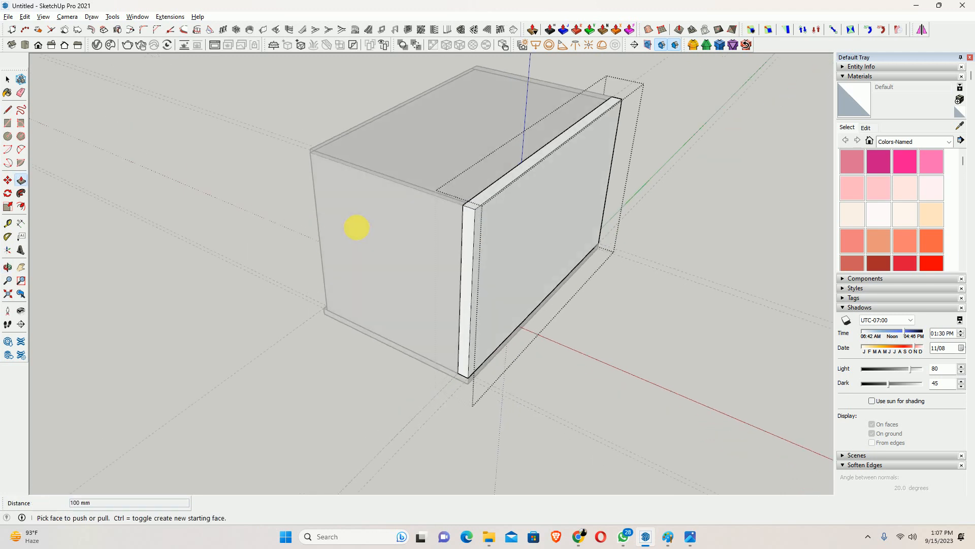
pyautogui.click(472, 222)
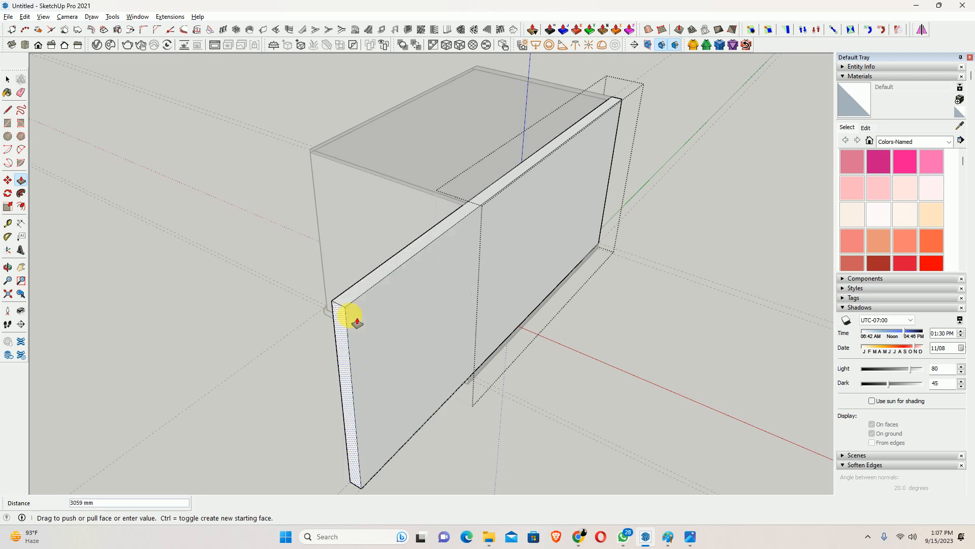
pyautogui.press('space')
pyautogui.click(418, 307)
pyautogui.moveTo(303, 262); pyautogui.dragTo(546, 263, button='middle')
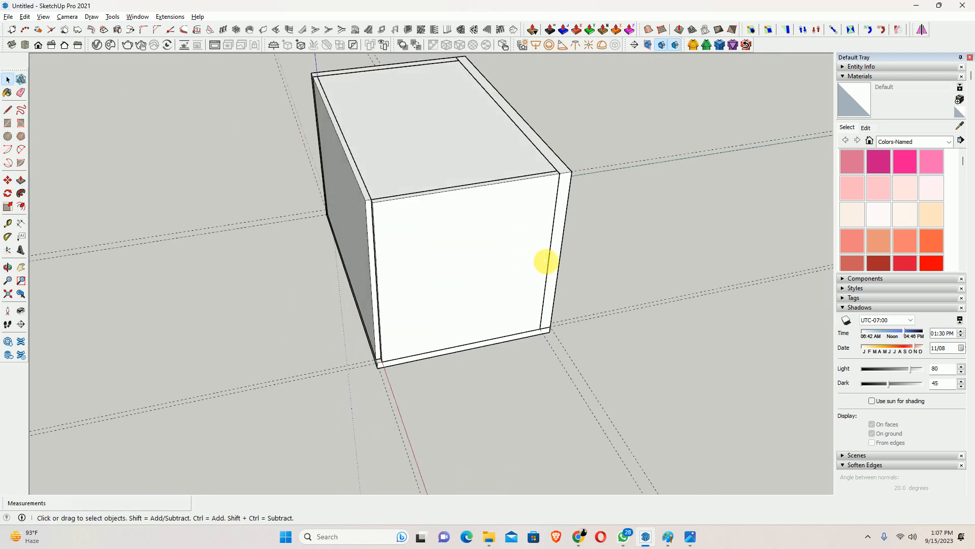
# - Open the other long wall group, extend its end face 100 mm to the outer corner, and leave group editing
pyautogui.scroll(2, 370, 232)
pyautogui.doubleClick(381, 215)
pyautogui.press('Escape')
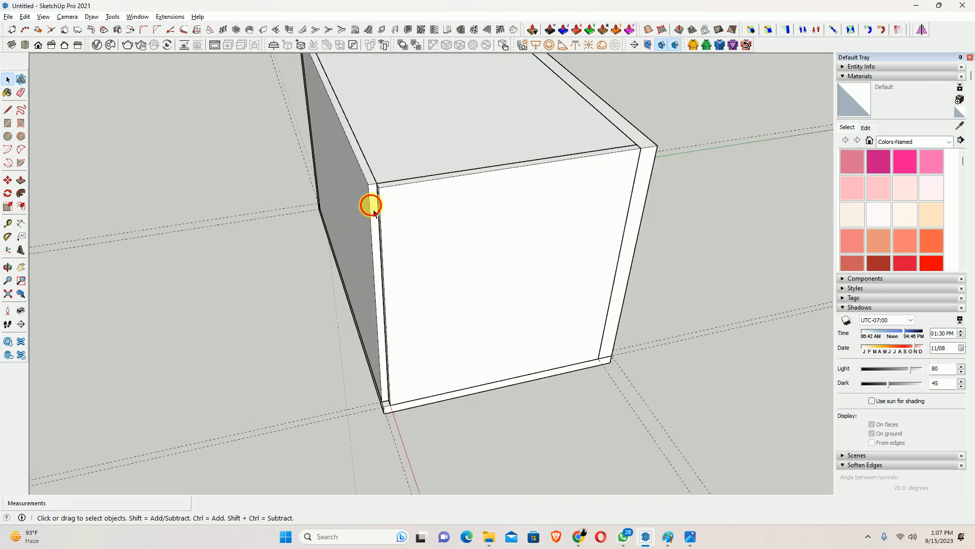
pyautogui.doubleClick(373, 210)
pyautogui.press('p')
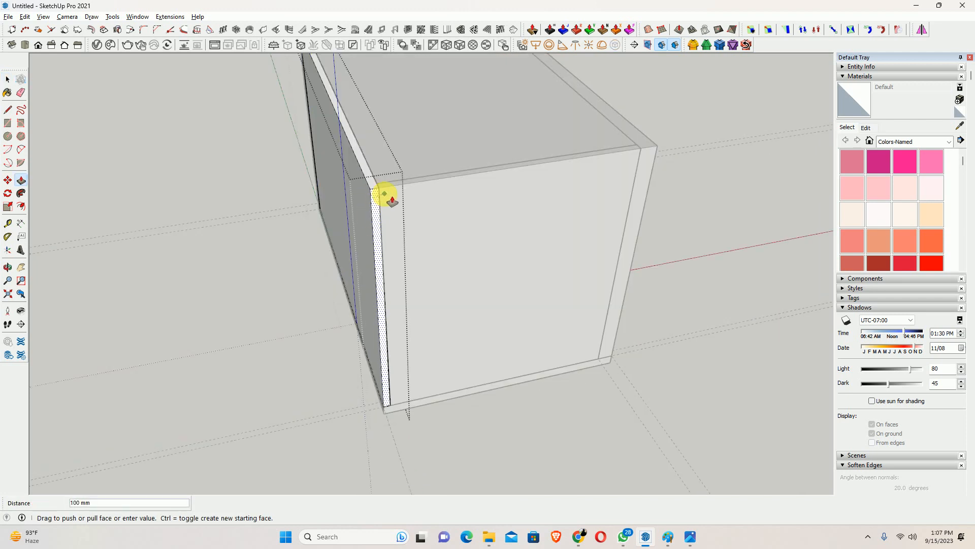
pyautogui.click(388, 197)
pyautogui.press('space')
pyautogui.click(407, 282)
# - Inspect the wall corners from several sides, examine the Master Bedroom.png reference image in the photo viewer, and return to the SketchUp model
pyautogui.moveTo(406, 287); pyautogui.dragTo(671, 280, button='middle')
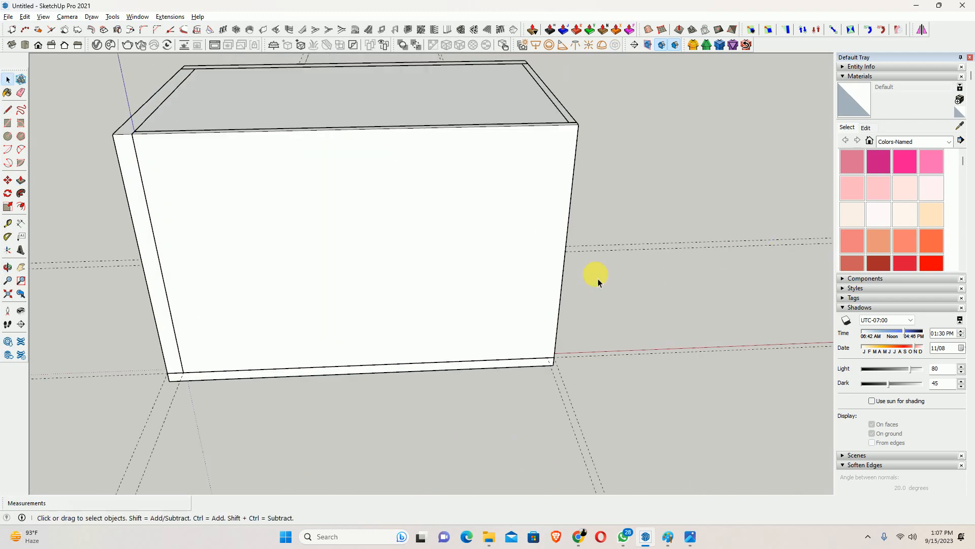
pyautogui.scroll(-2, 388, 305)
pyautogui.moveTo(326, 321)
pyautogui.mouseDown(button='middle')
pyautogui.moveTo(707, 278)
pyautogui.moveTo(303, 359)
pyautogui.moveTo(559, 343)
pyautogui.moveTo(312, 323)
pyautogui.mouseUp(button='middle')
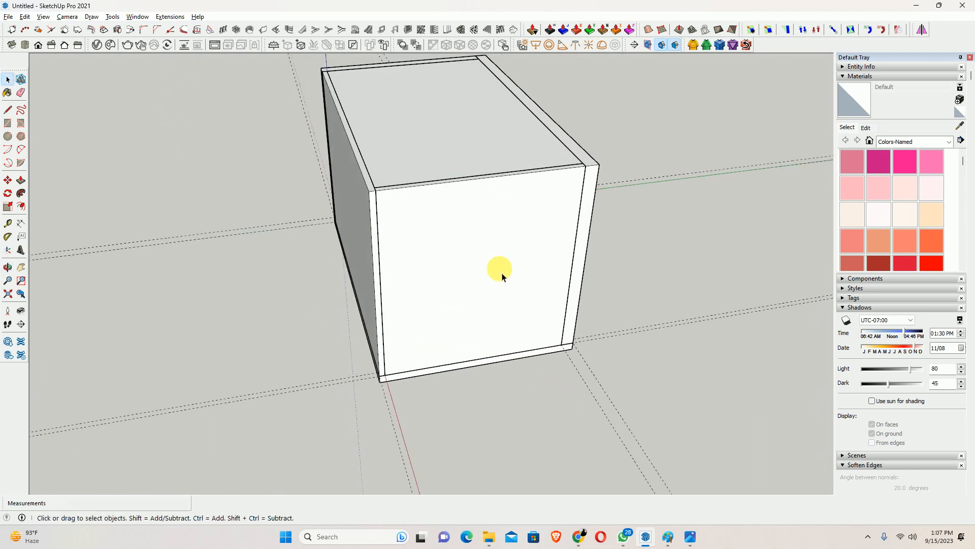
pyautogui.moveTo(527, 366); pyautogui.dragTo(806, 348, button='middle')
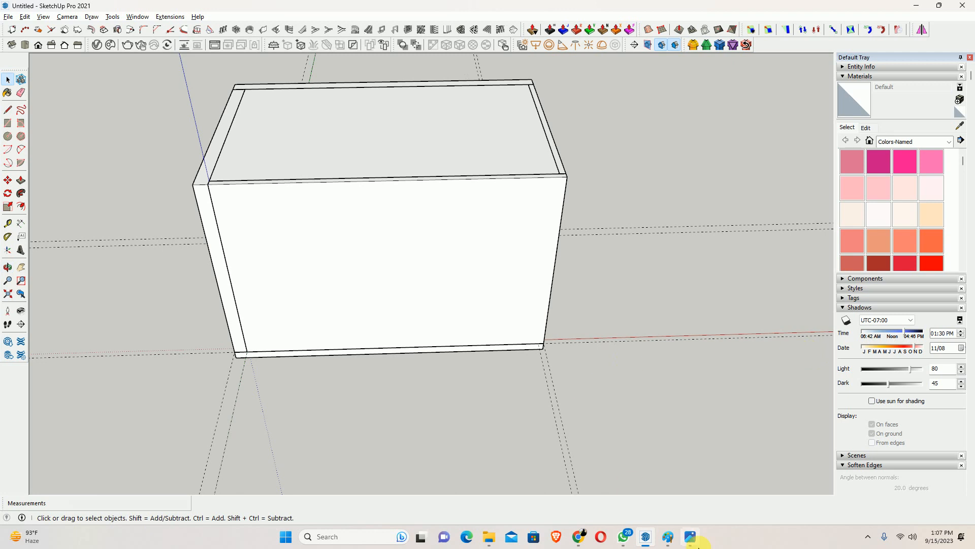
pyautogui.click(692, 542)
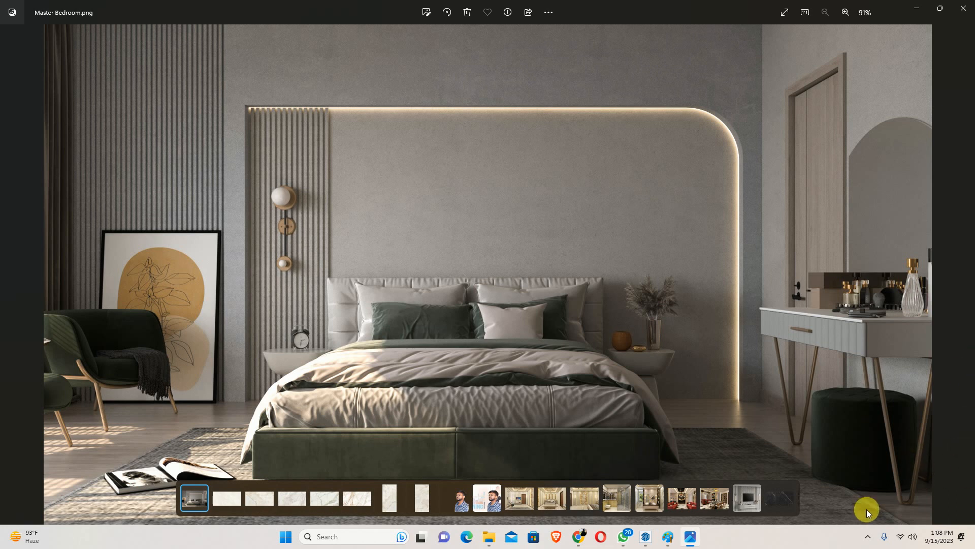
pyautogui.click(916, 8)
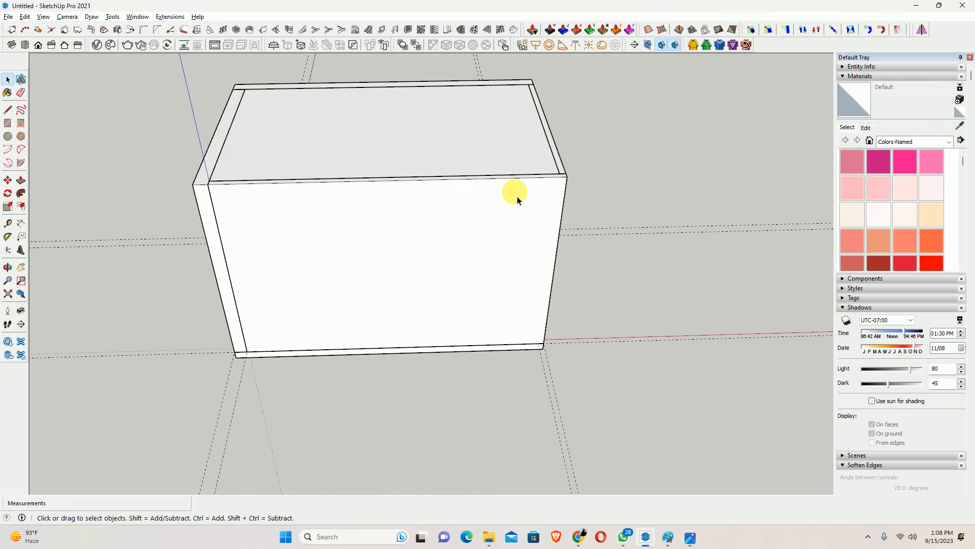
# - Open the short wall group and place guides 1200 mm from its side edge by the origin and 2400 mm above its base
pyautogui.moveTo(467, 267); pyautogui.dragTo(103, 214, button='middle')
pyautogui.scroll(5, 381, 385)
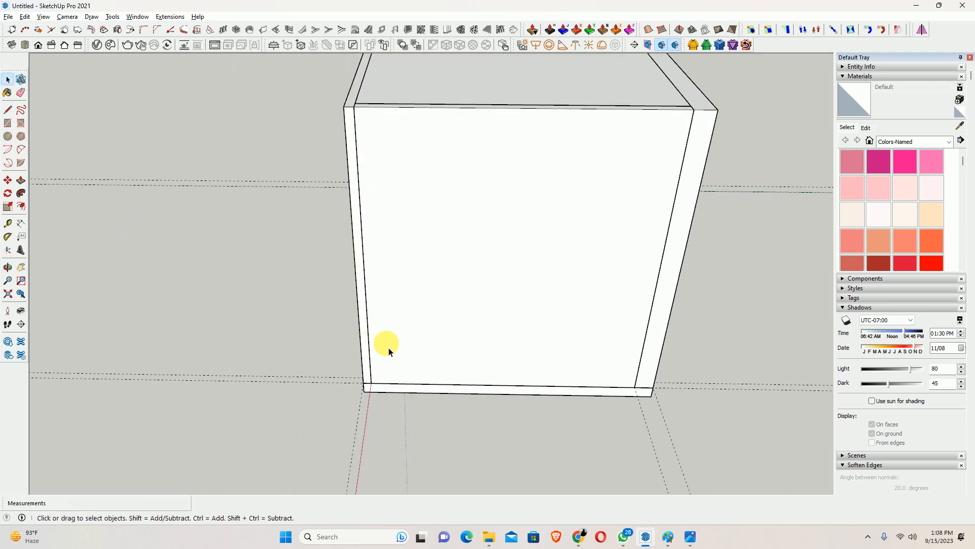
pyautogui.scroll(-1, 409, 340)
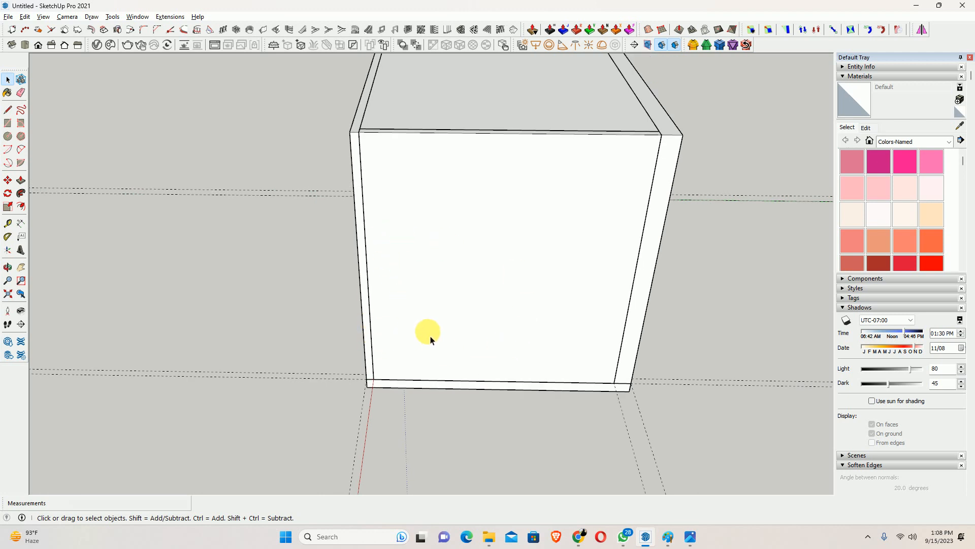
pyautogui.moveTo(429, 333); pyautogui.dragTo(385, 288, button='middle')
pyautogui.click(396, 307)
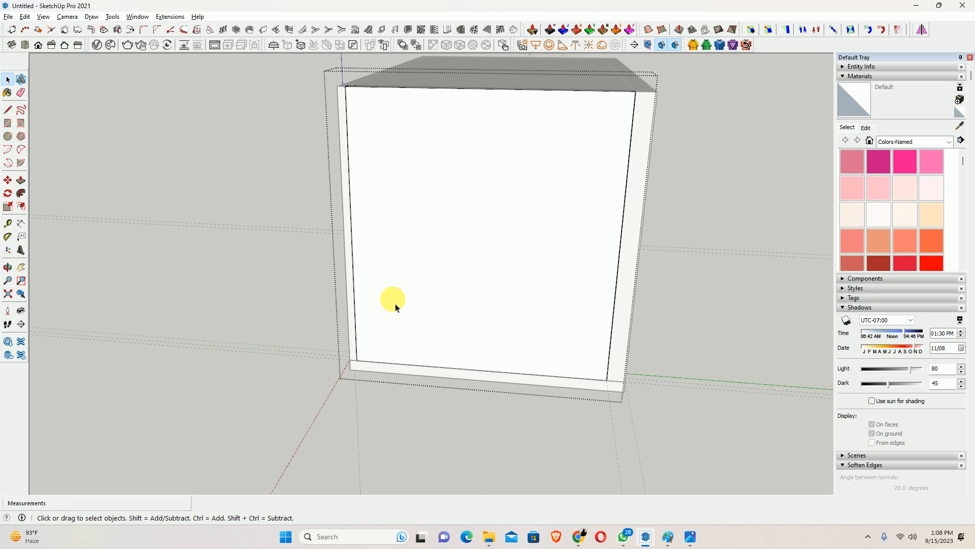
pyautogui.press('t')
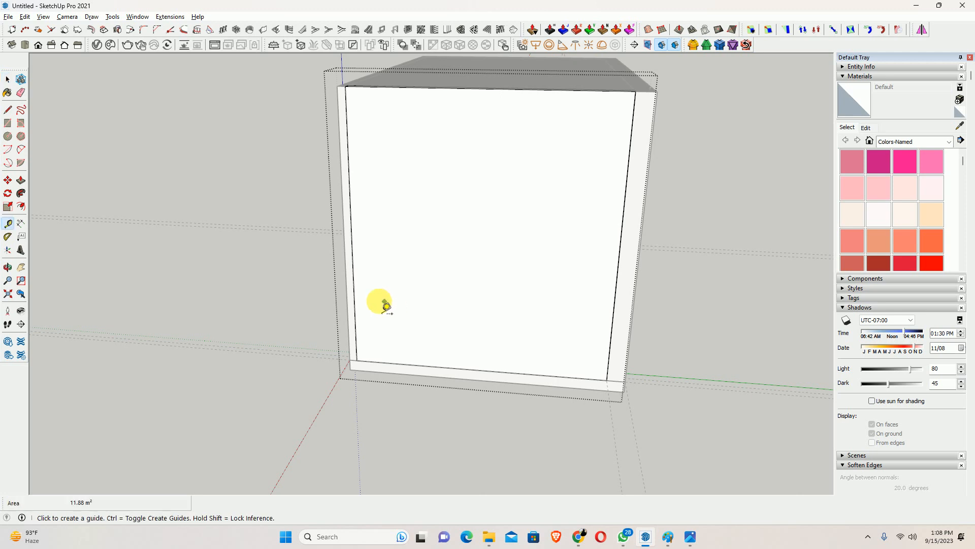
pyautogui.click(353, 268)
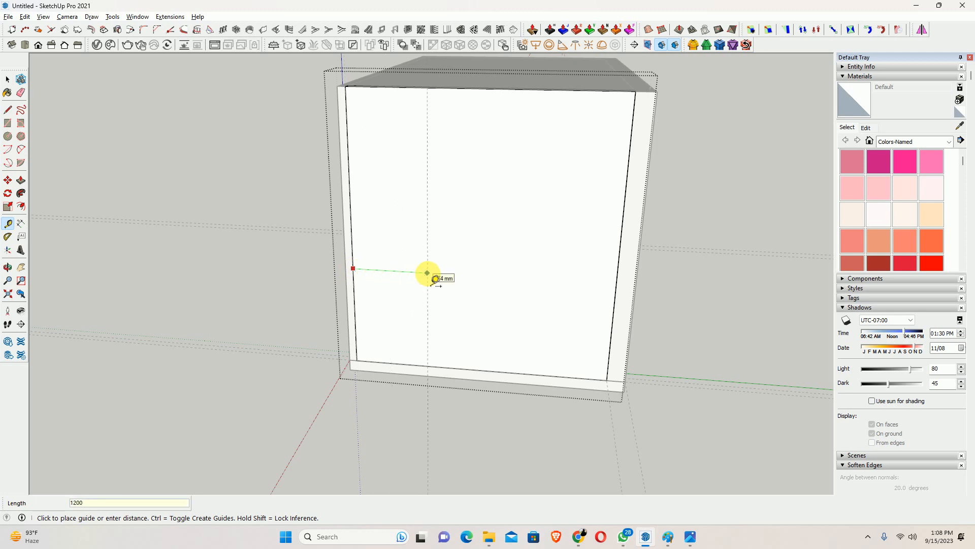
pyautogui.press('Return')
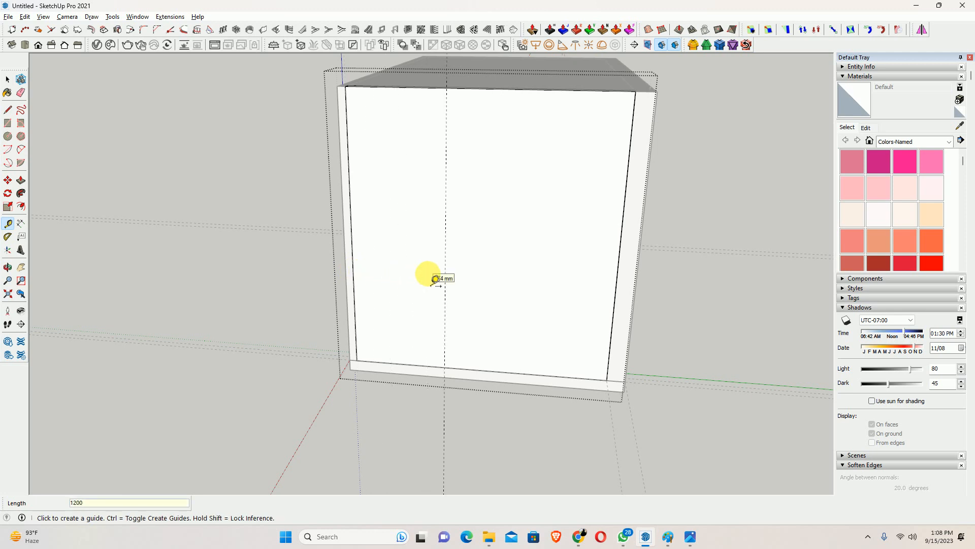
pyautogui.click(423, 365)
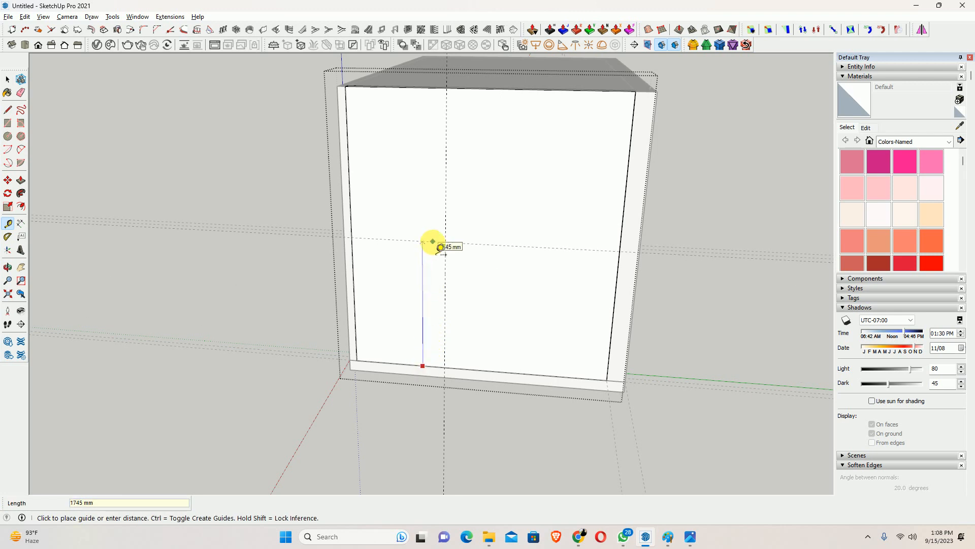
pyautogui.write('2400')
pyautogui.press('Return')
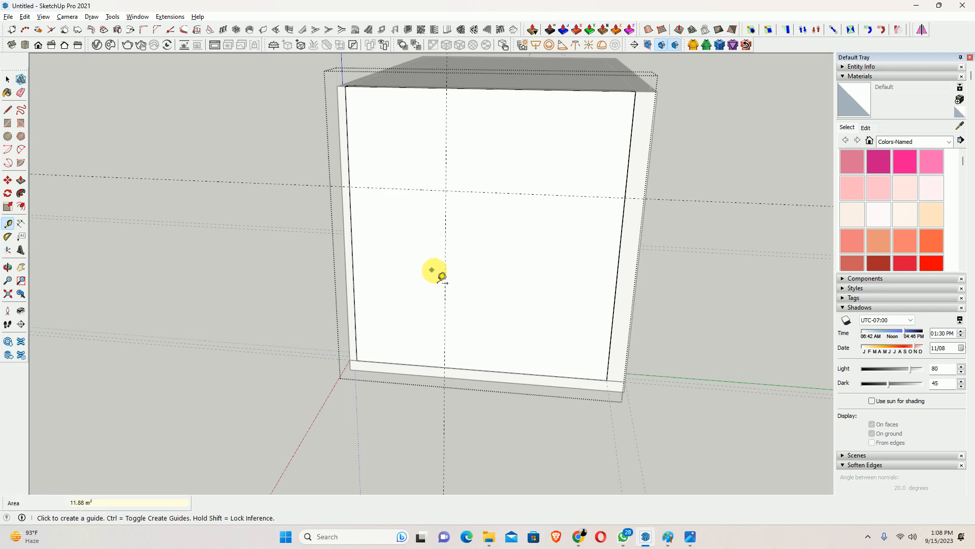
# - Draw a 2400 x 1200 mm rectangle on the short wall from its bottom corner to the intersection of the guides
pyautogui.moveTo(435, 272); pyautogui.dragTo(391, 246, button='middle')
pyautogui.press('r')
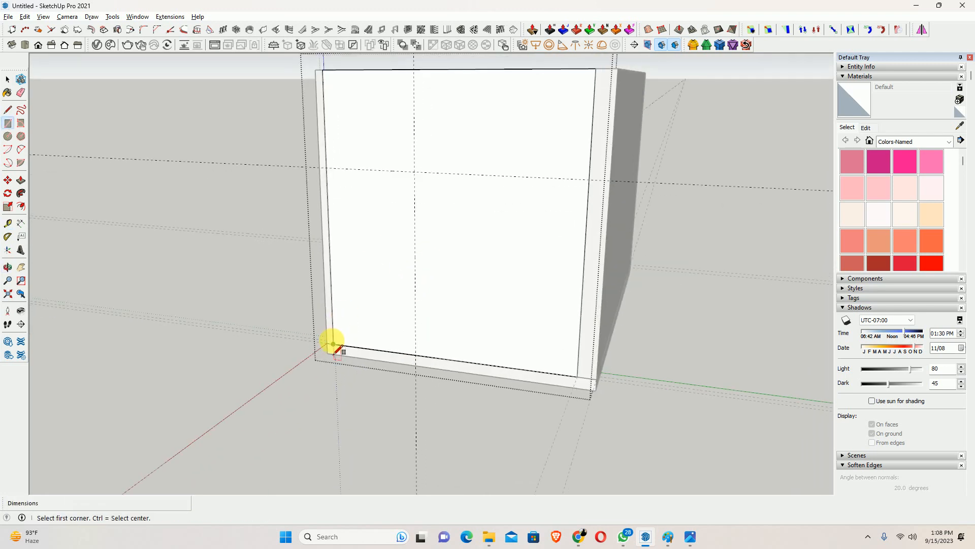
pyautogui.click(333, 344)
pyautogui.click(415, 171)
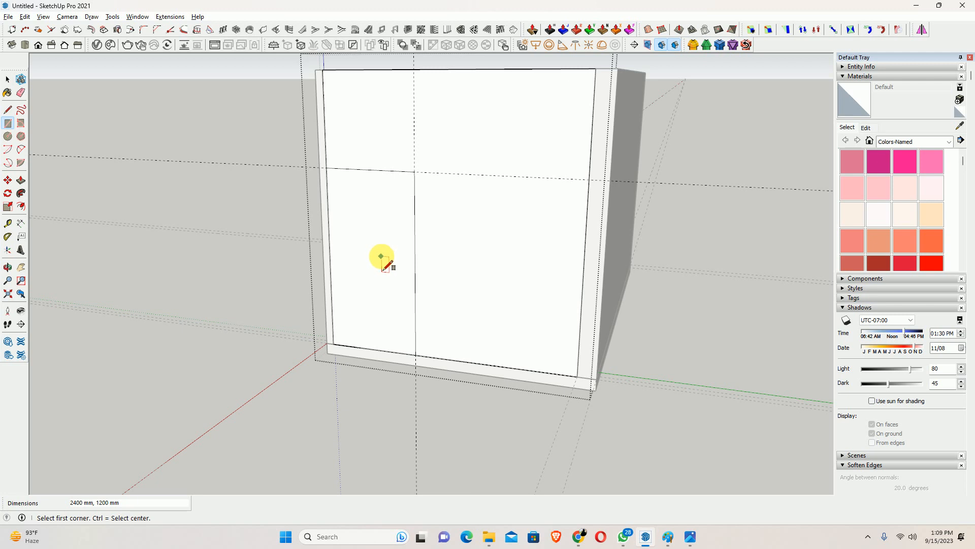
# - Push the rectangle 100 mm through the short wall to cut the door opening, and leave group editing
pyautogui.press('p')
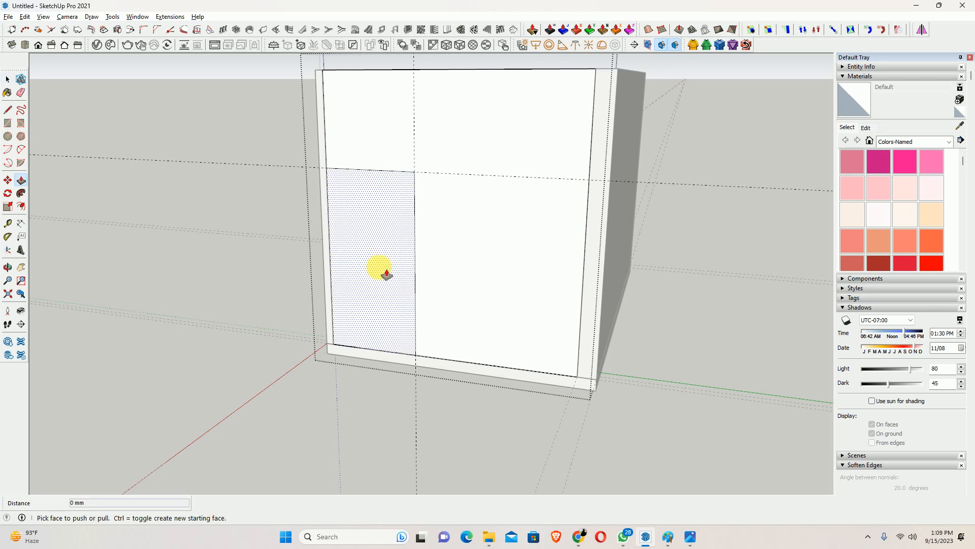
pyautogui.click(385, 280)
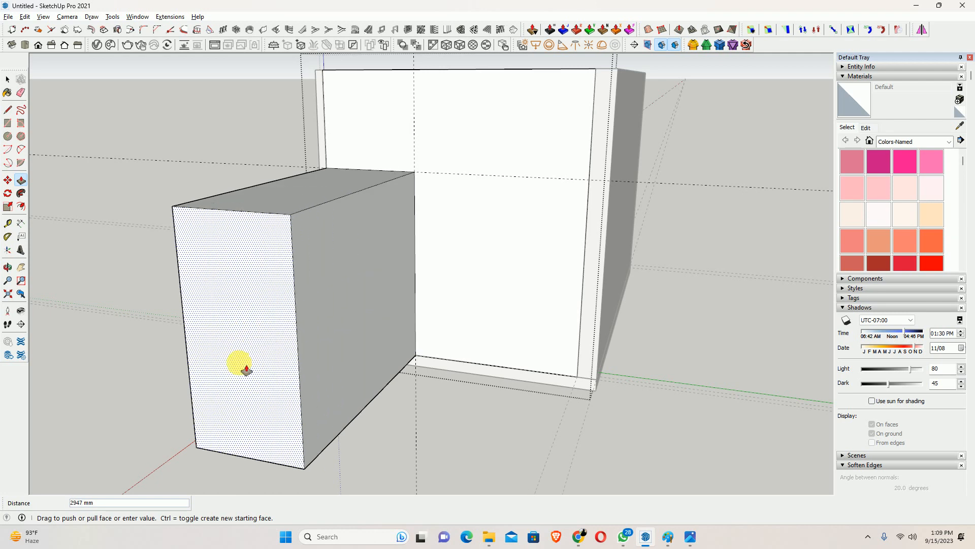
pyautogui.moveTo(288, 355); pyautogui.dragTo(392, 244)
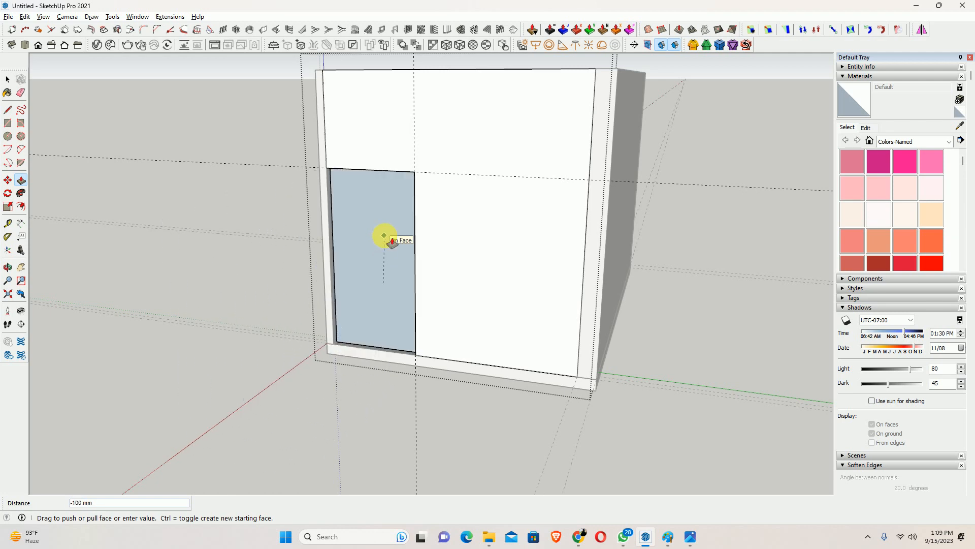
pyautogui.click(392, 243)
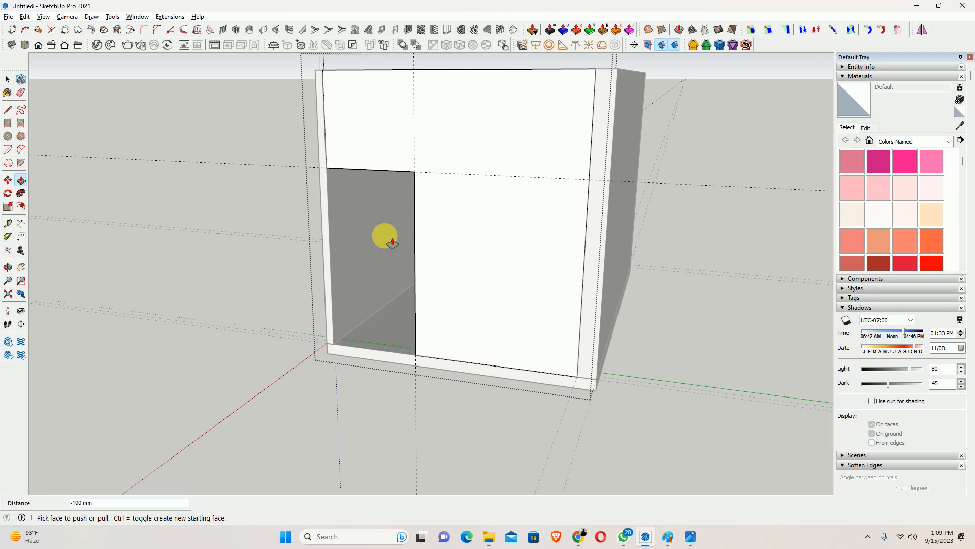
pyautogui.moveTo(398, 235); pyautogui.dragTo(446, 268, button='middle')
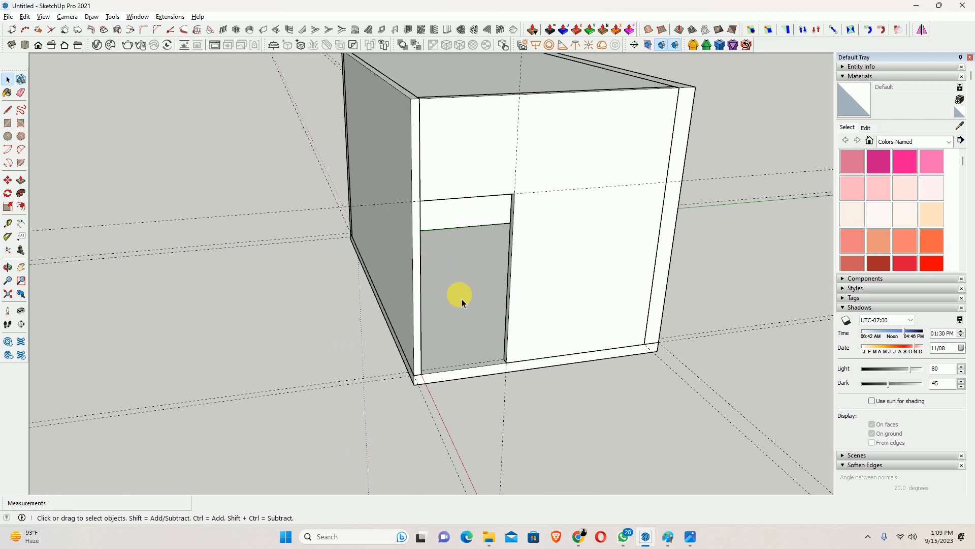
# - Open the long wall group beside the door opening, extend its end face outward 2400 mm, and leave group editing
pyautogui.keyDown('shift'); pyautogui.moveTo(514, 343); pyautogui.dragTo(470, 297, button='middle'); pyautogui.keyUp('shift')
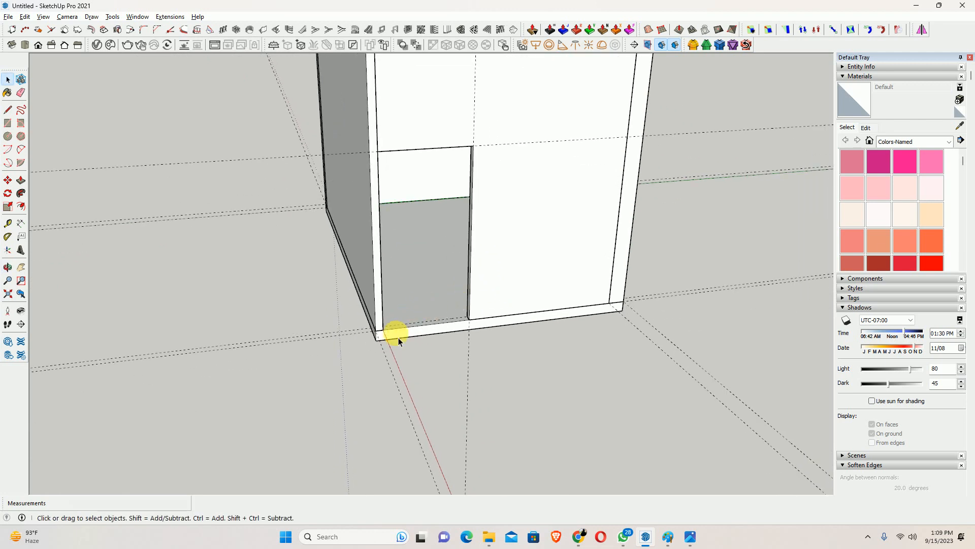
pyautogui.press('p')
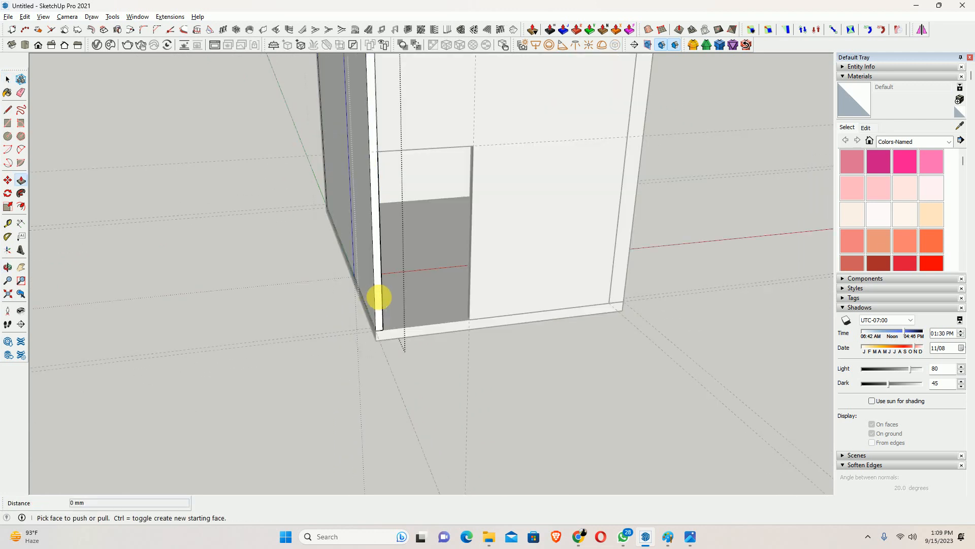
pyautogui.moveTo(377, 292); pyautogui.dragTo(390, 311)
pyautogui.scroll(-2, 406, 346)
pyautogui.keyDown('shift'); pyautogui.moveTo(410, 353); pyautogui.dragTo(373, 275, button='middle'); pyautogui.keyUp('shift')
pyautogui.scroll(-1, 409, 339)
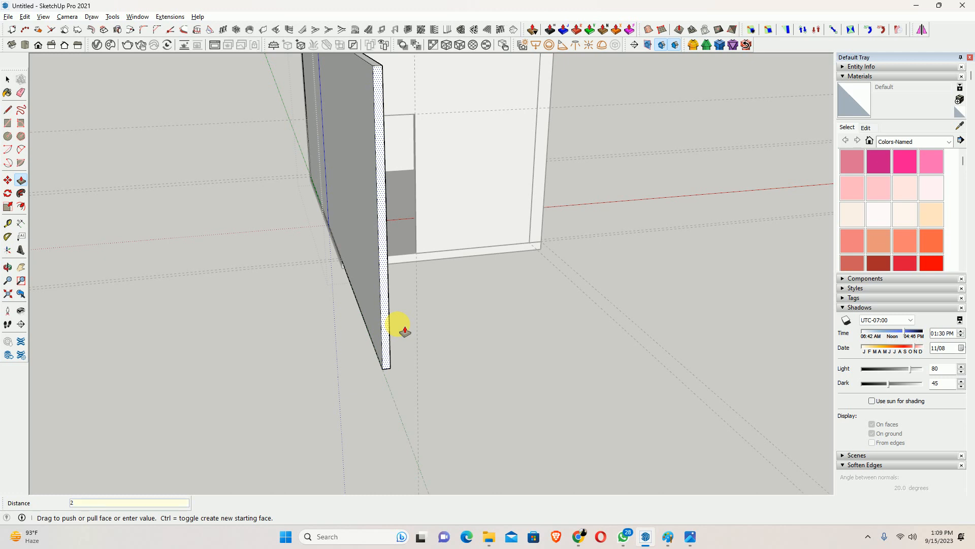
pyautogui.press('Return')
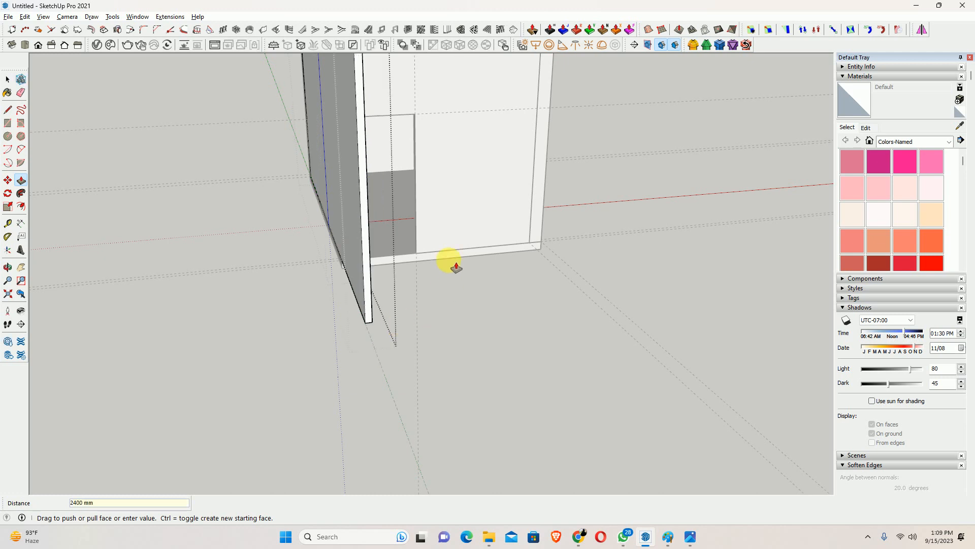
pyautogui.press('space')
pyautogui.click(434, 213)
# - Open the opposite long wall group and extend its end face 2400 mm, level with the first extended wall
pyautogui.moveTo(439, 198); pyautogui.dragTo(337, 229, button='middle')
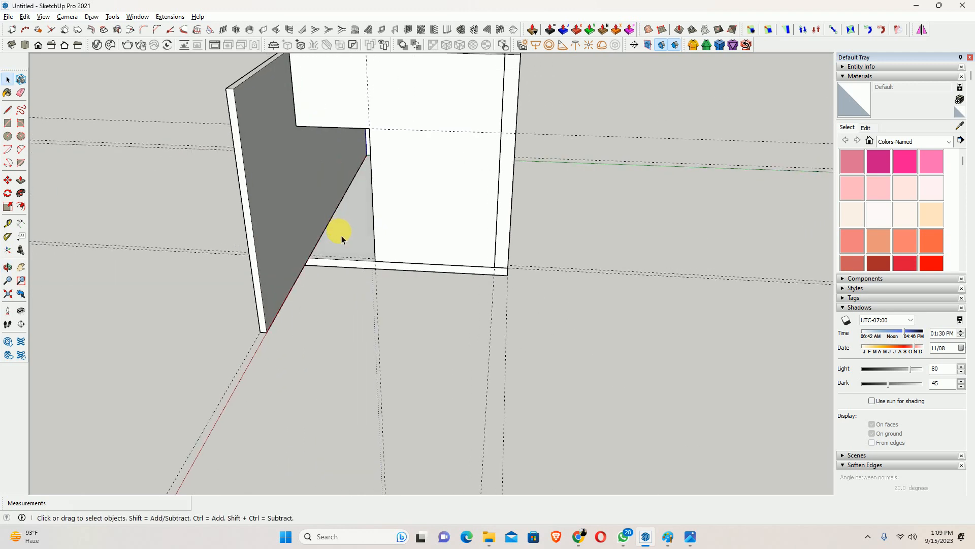
pyautogui.press('p')
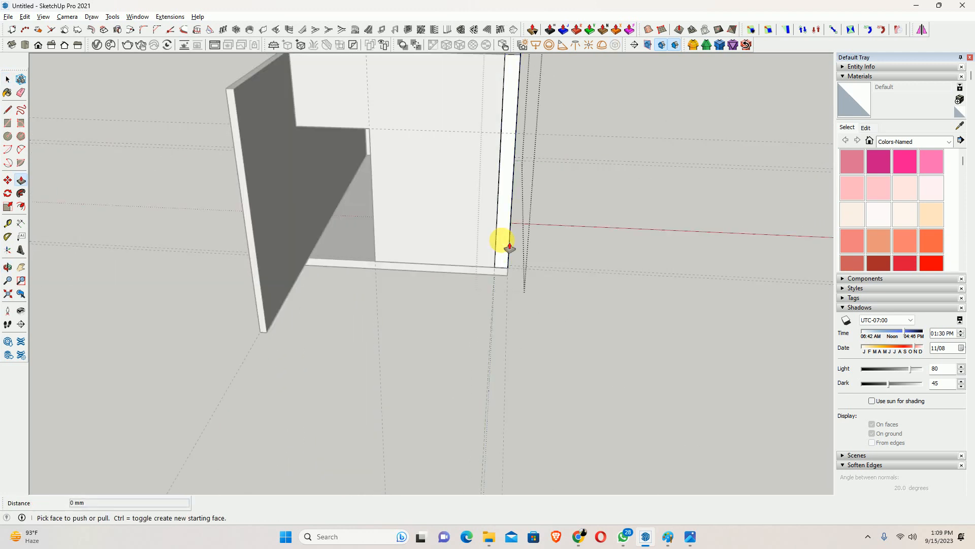
pyautogui.click(505, 239)
pyautogui.click(229, 92)
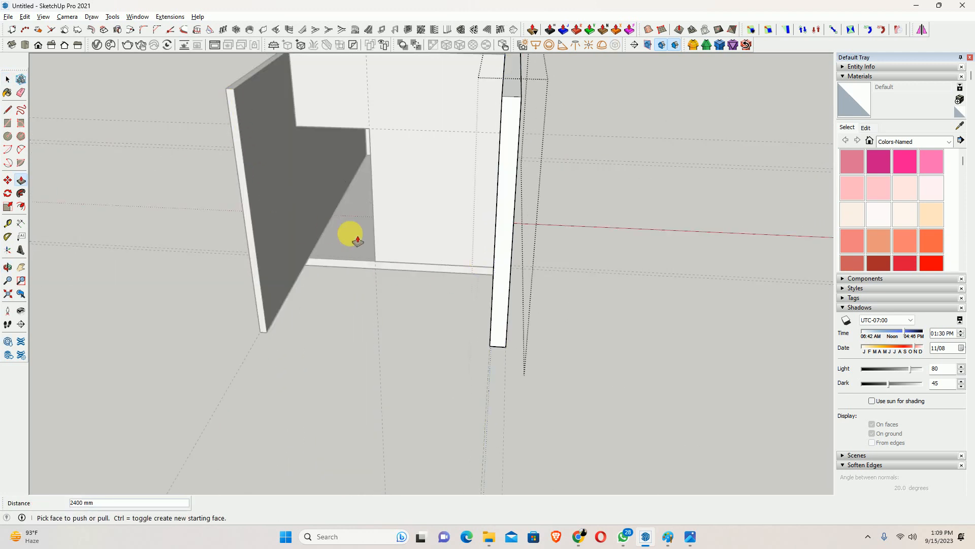
pyautogui.press('space')
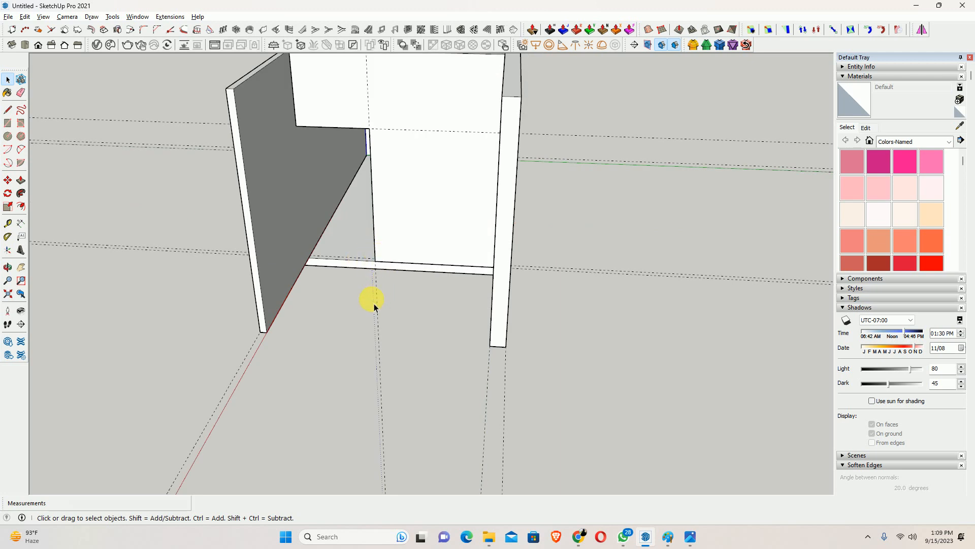
# - Open the floor group, extend its front face 2400 mm to the ends of the long walls, and leave group editing
pyautogui.doubleClick(354, 268)
pyautogui.press('p')
pyautogui.moveTo(341, 263); pyautogui.dragTo(265, 333)
pyautogui.click(263, 331)
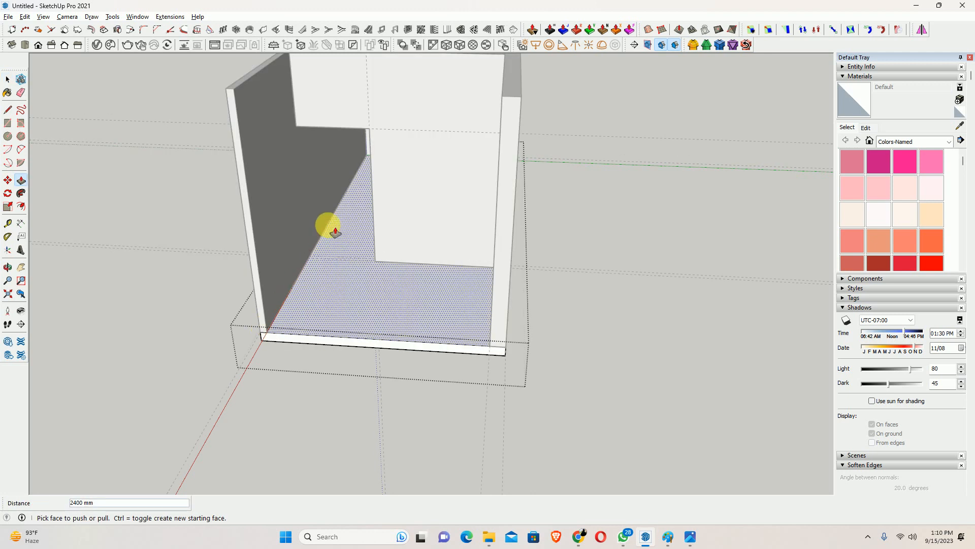
pyautogui.press('space')
pyautogui.press('Escape')
# - Open the short wall with the door opening, lower its top face 150 mm to the ceiling slab's underside, and leave group editing
pyautogui.scroll(-2, 326, 210)
pyautogui.moveTo(327, 208); pyautogui.dragTo(305, 159, button='middle')
pyautogui.scroll(3, 304, 159)
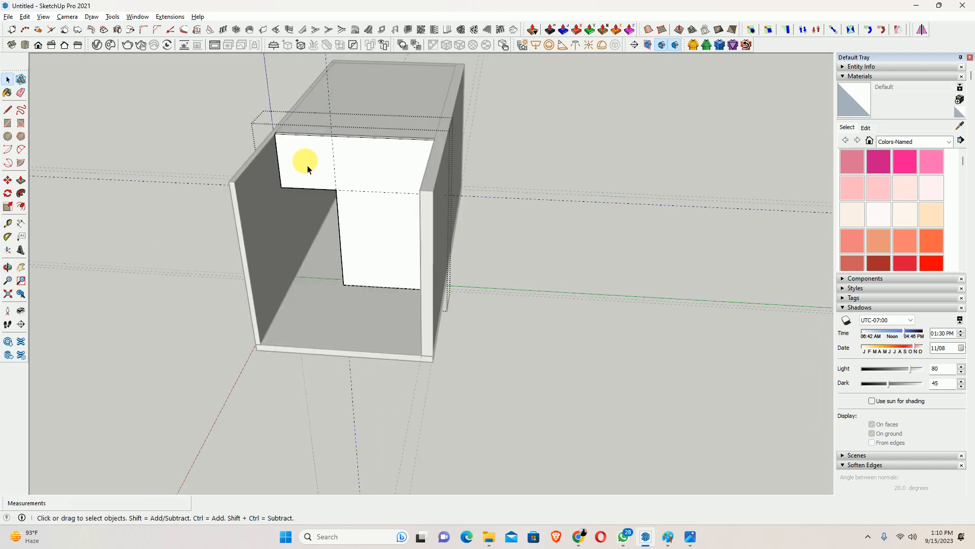
pyautogui.press('p')
pyautogui.scroll(2, 285, 133)
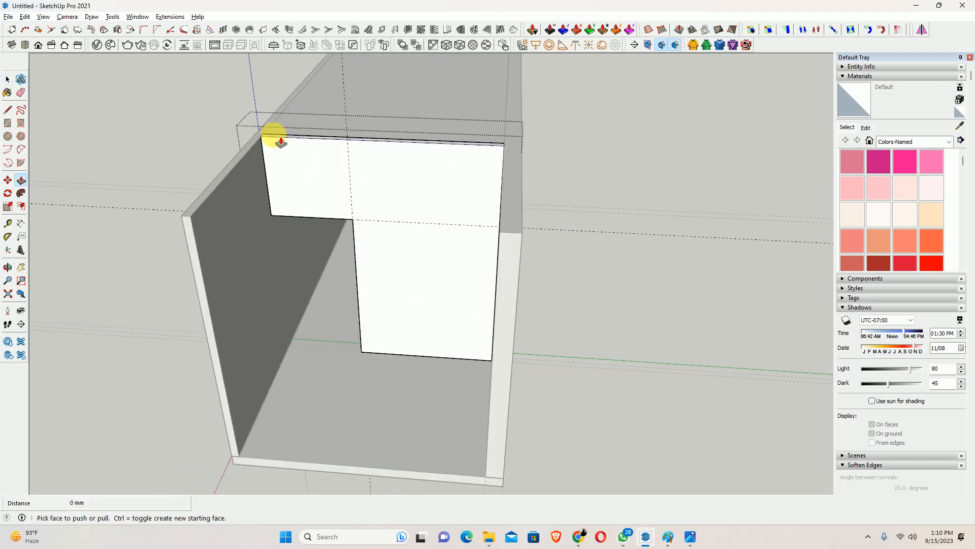
pyautogui.moveTo(278, 138); pyautogui.dragTo(293, 157)
pyautogui.click(296, 150)
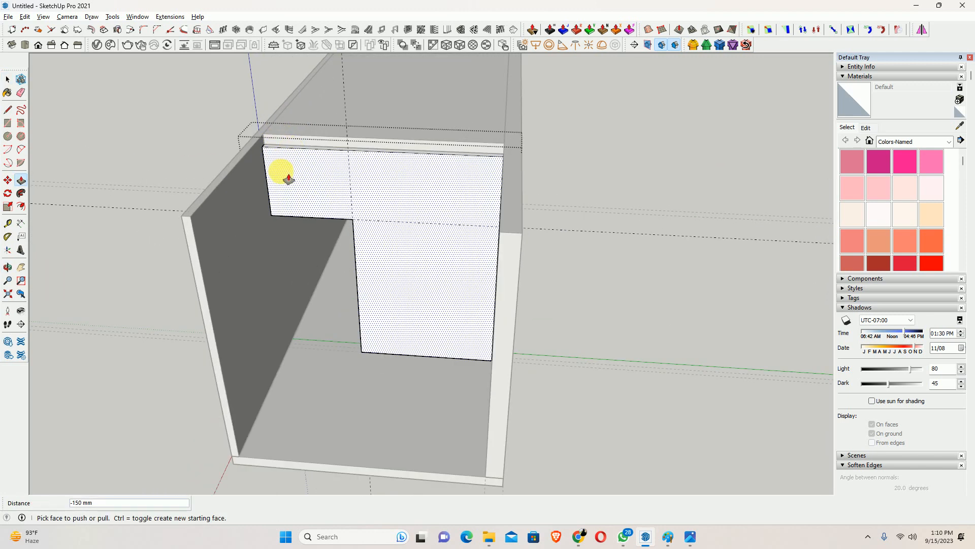
pyautogui.press('space')
pyautogui.press('Escape')
# - Open the ceiling slab group, extend its front face 2500 mm to the long walls' ends, and leave group editing
pyautogui.doubleClick(306, 145)
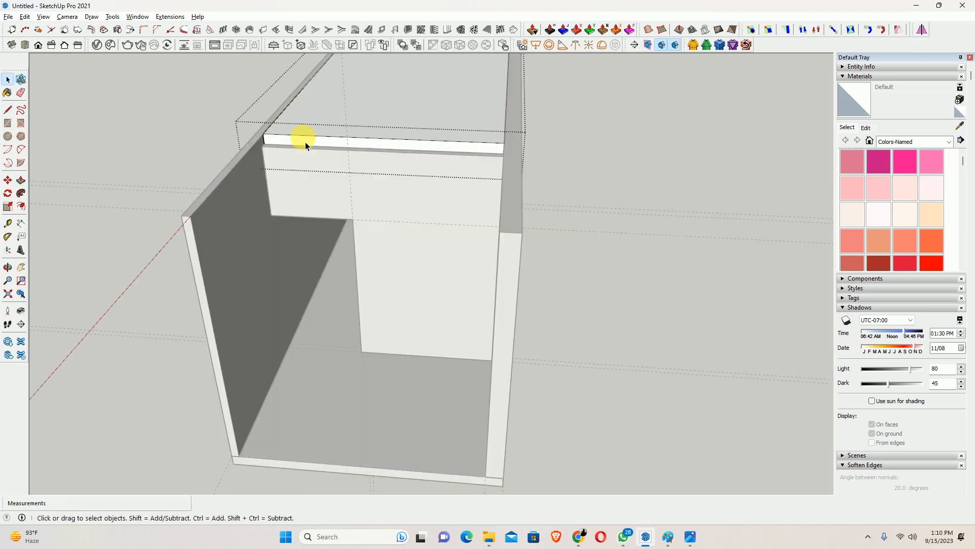
pyautogui.press('p')
pyautogui.moveTo(287, 144); pyautogui.dragTo(199, 229)
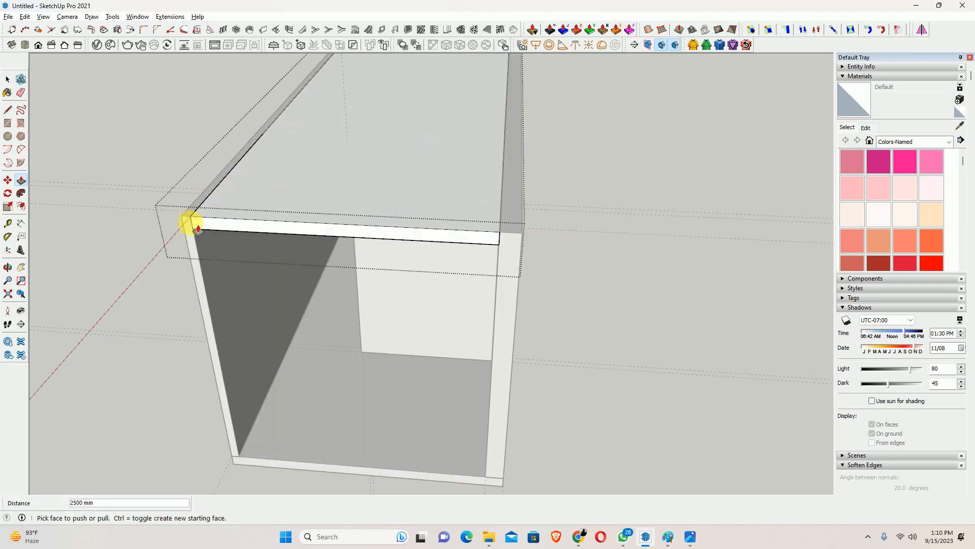
pyautogui.press('space')
pyautogui.press('Escape')
# - Place a floor guide parallel to the long wall through the door opening's lower corner, and a second guide 100 mm beyond it
pyautogui.moveTo(350, 267); pyautogui.dragTo(383, 235, button='middle')
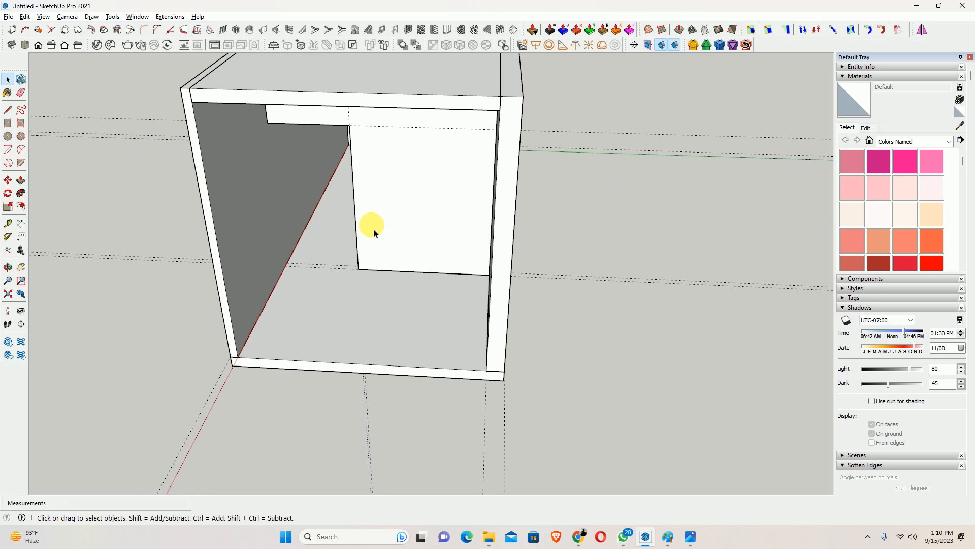
pyautogui.press('t')
pyautogui.click(271, 293)
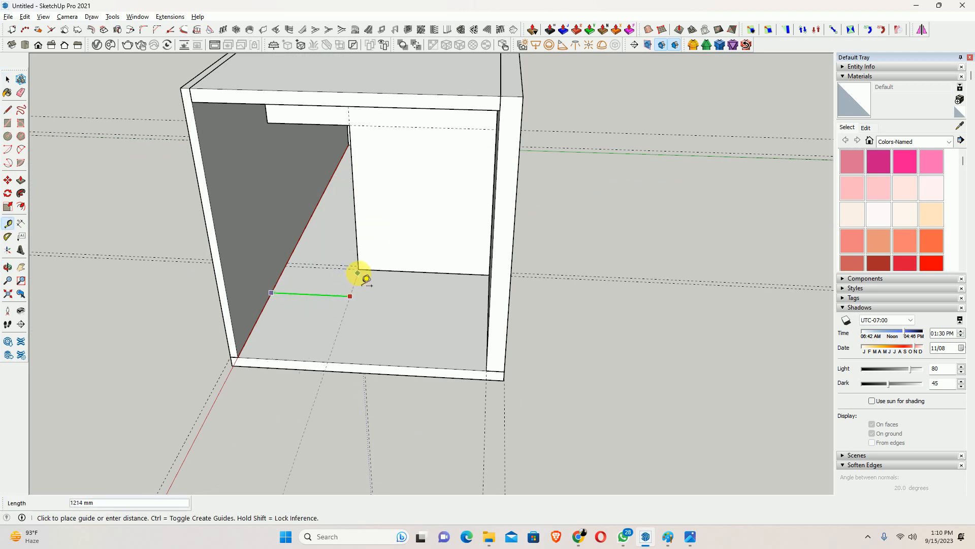
pyautogui.click(355, 269)
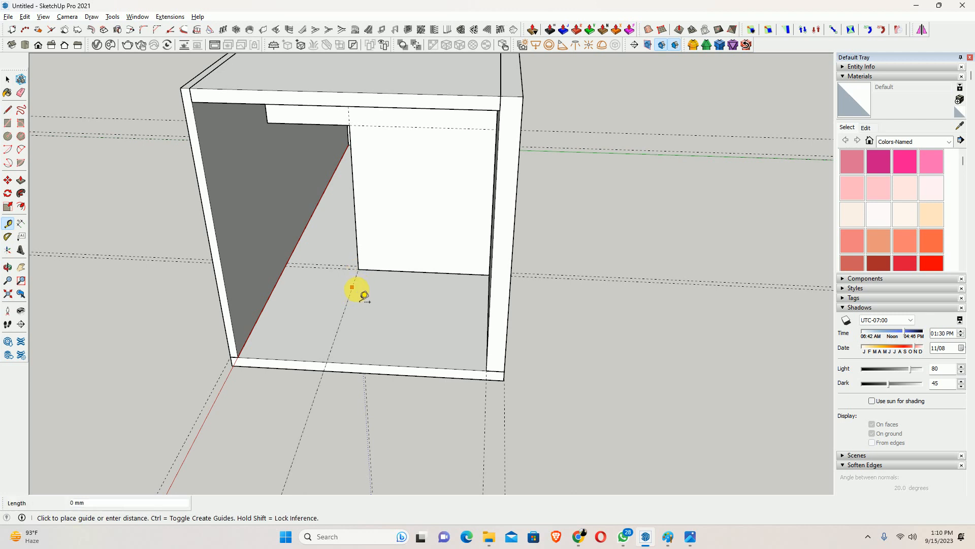
pyautogui.click(352, 288)
pyautogui.click(390, 301)
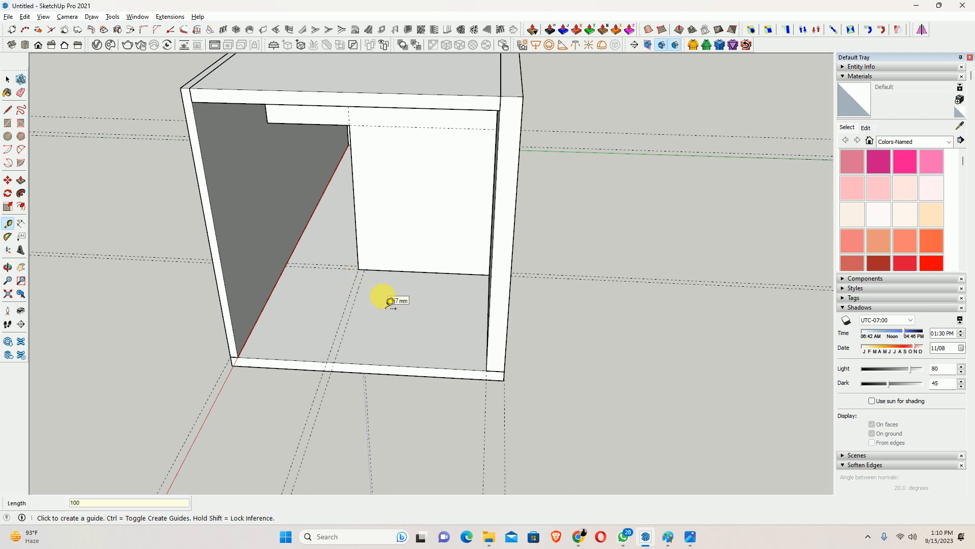
# - Draw a narrow rectangle on the floor between the two guides, from the door opening's corner to the floor's front edge
pyautogui.press('r')
pyautogui.click(358, 268)
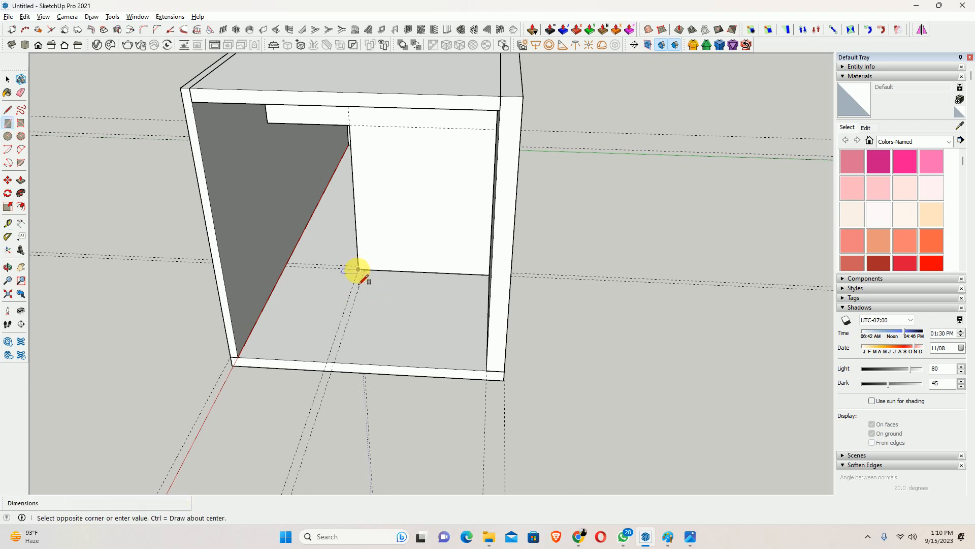
pyautogui.click(338, 364)
pyautogui.press('space')
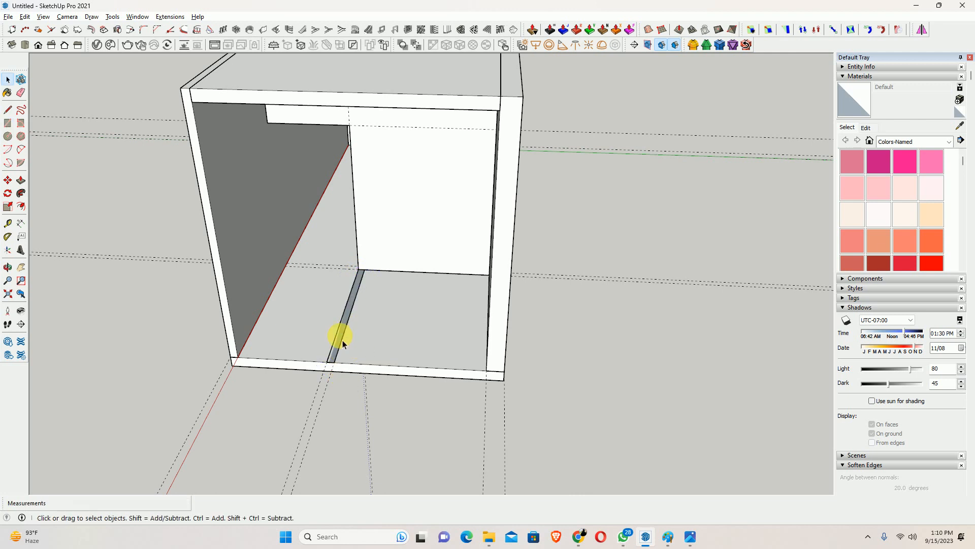
# - Group the narrow floor rectangle, extrude it 3450 mm up to the ceiling slab's underside, and leave group editing
pyautogui.rightClick(348, 337)
pyautogui.click(374, 196)
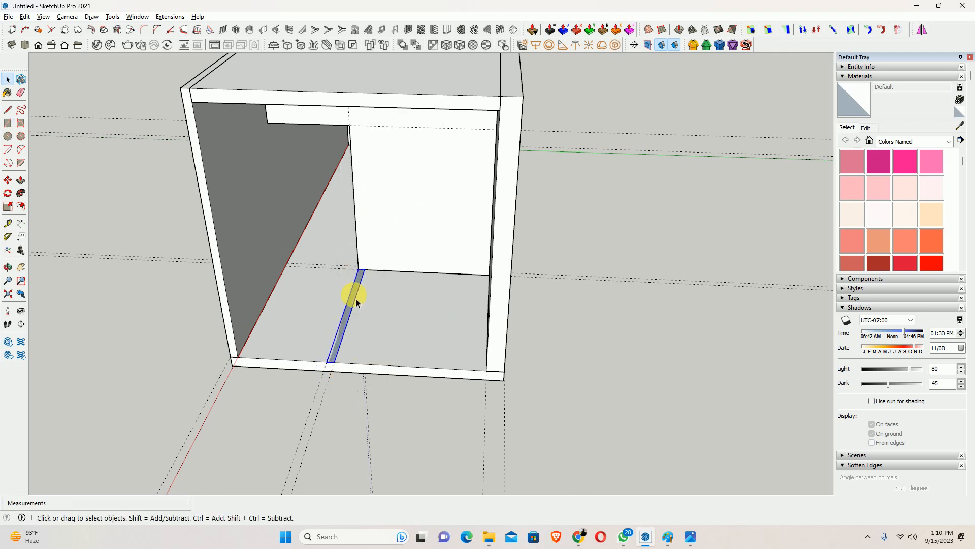
pyautogui.doubleClick(355, 301)
pyautogui.press('p')
pyautogui.click(350, 284)
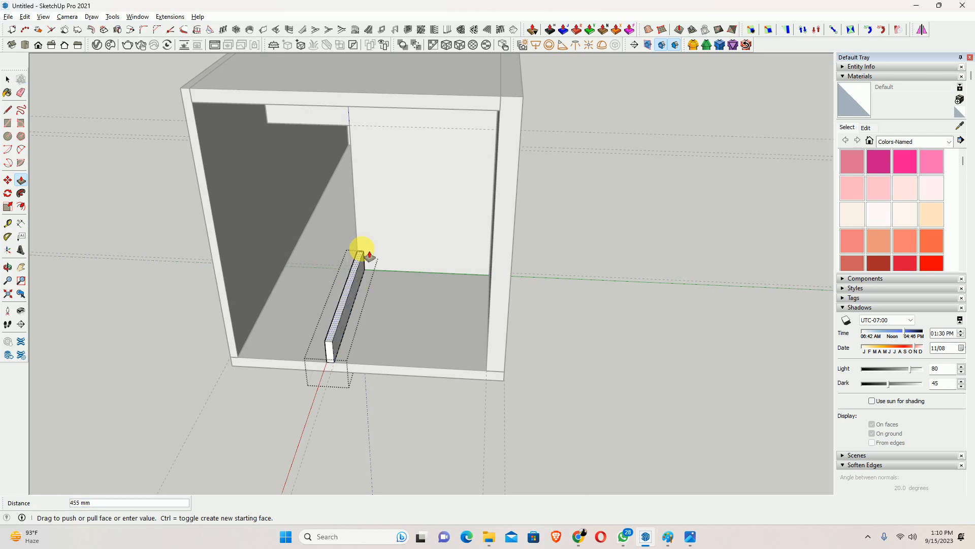
pyautogui.click(500, 109)
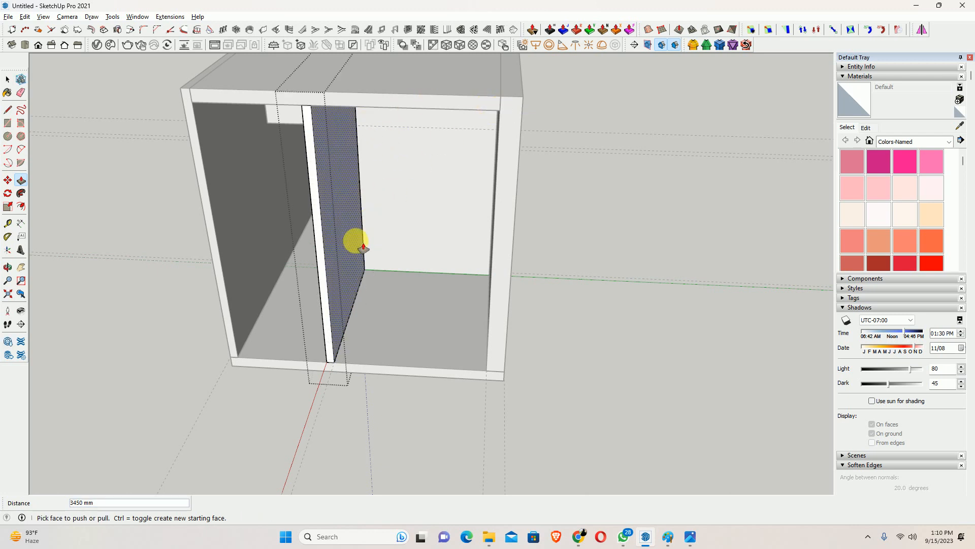
pyautogui.moveTo(355, 239); pyautogui.dragTo(461, 294, button='middle')
pyautogui.press('space')
pyautogui.click(460, 296)
# - Open the floor slab group, extend its front face slightly beyond the wall ends, and leave group editing
pyautogui.scroll(1, 420, 365)
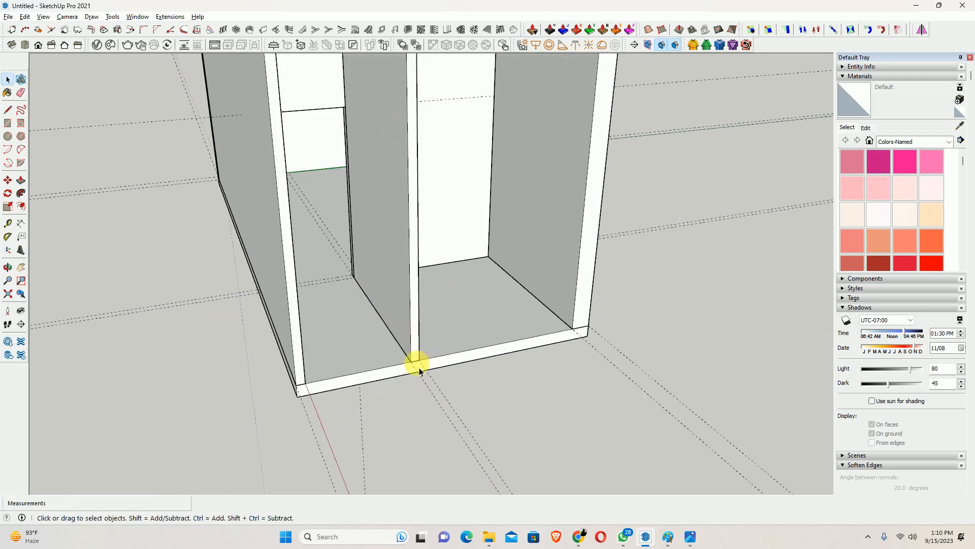
pyautogui.doubleClick(362, 381)
pyautogui.press('p')
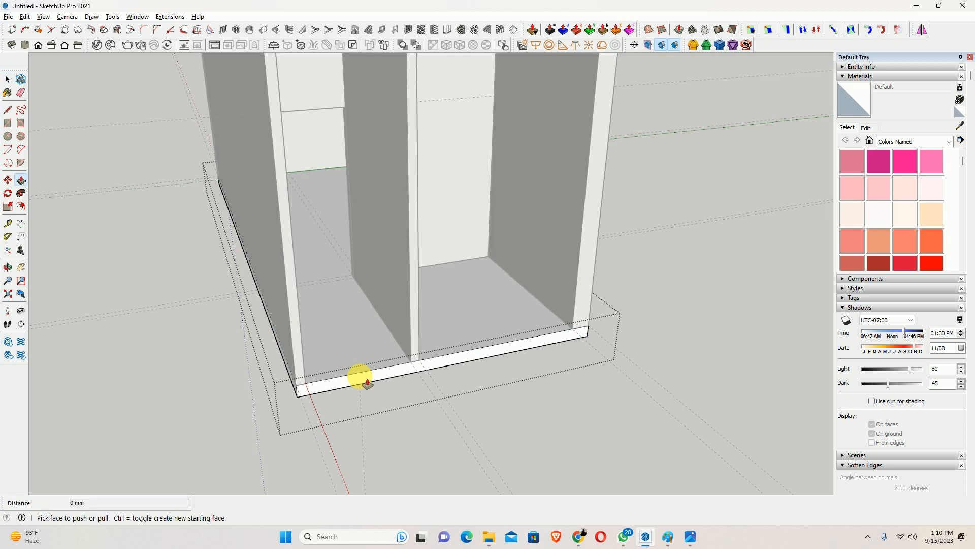
pyautogui.click(361, 382)
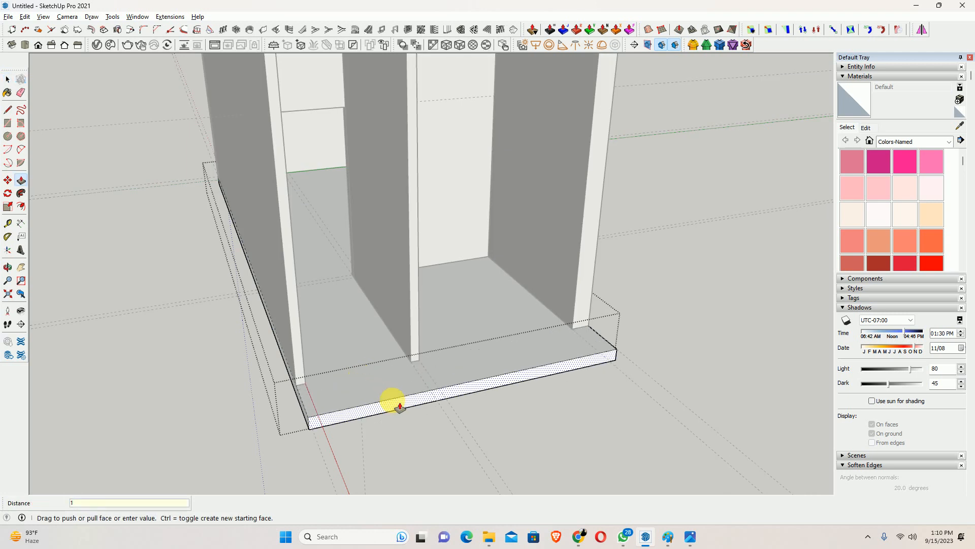
pyautogui.press('Return')
pyautogui.press('space')
pyautogui.click(415, 383)
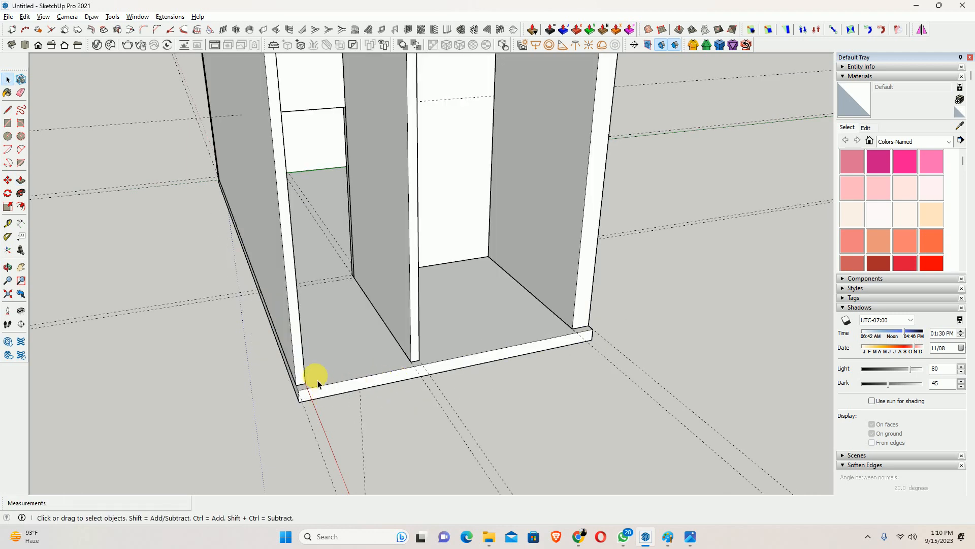
# - Open the long wall on the door-opening side and extend its end face to the floor slab's front edge
pyautogui.doubleClick(303, 375)
pyautogui.press('p')
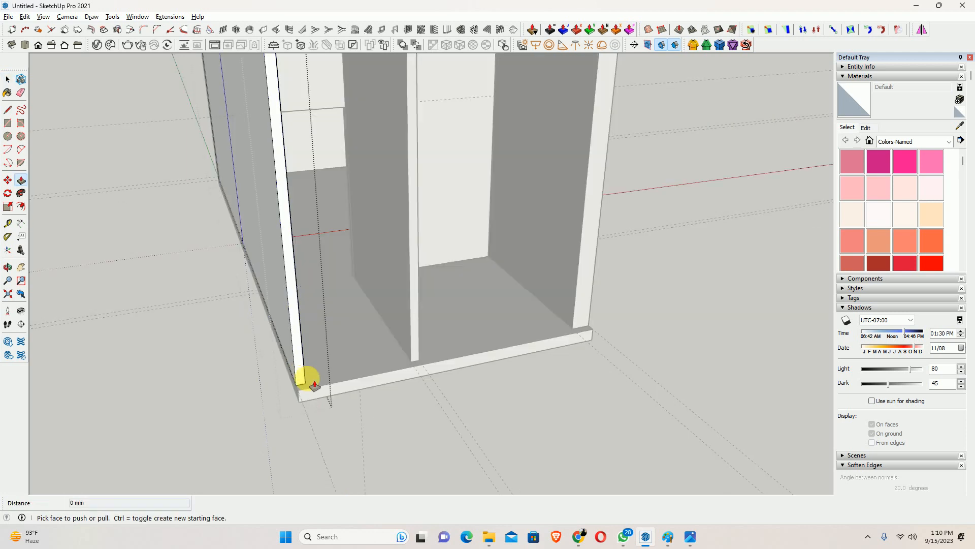
pyautogui.click(303, 381)
pyautogui.click(300, 400)
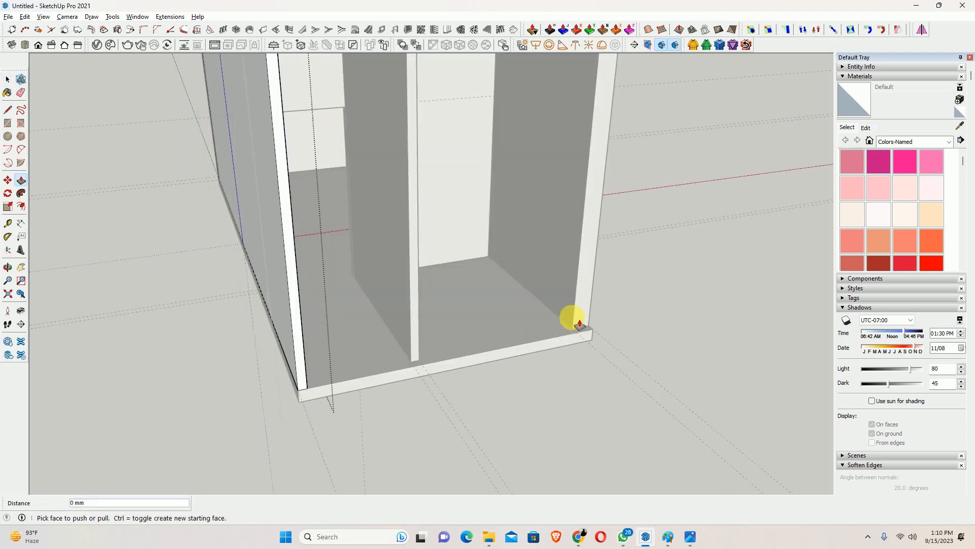
pyautogui.press('space')
pyautogui.click(586, 308)
# - Open the opposite long wall group and extend its end face to the floor slab's front edge
pyautogui.click(586, 305)
pyautogui.doubleClick(586, 304)
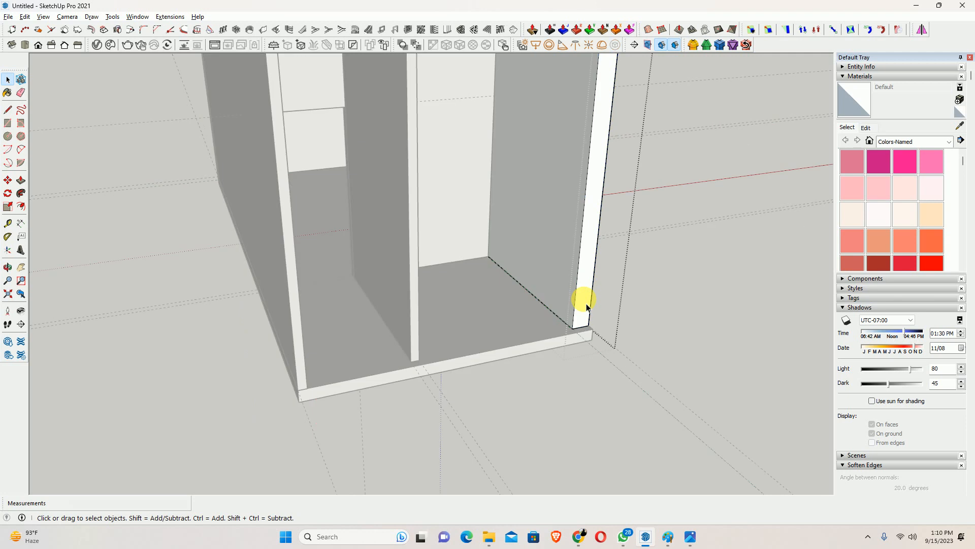
pyautogui.press('p')
pyautogui.click(584, 308)
pyautogui.click(564, 341)
pyautogui.press('space')
pyautogui.scroll(-5, 479, 359)
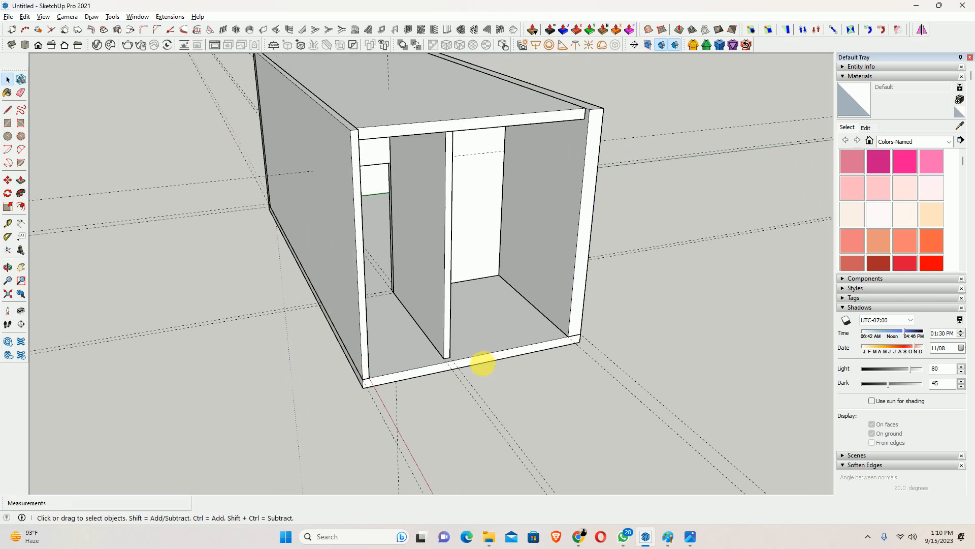
pyautogui.moveTo(479, 359); pyautogui.dragTo(413, 398, button='middle')
pyautogui.scroll(5, 414, 399)
pyautogui.press('r')
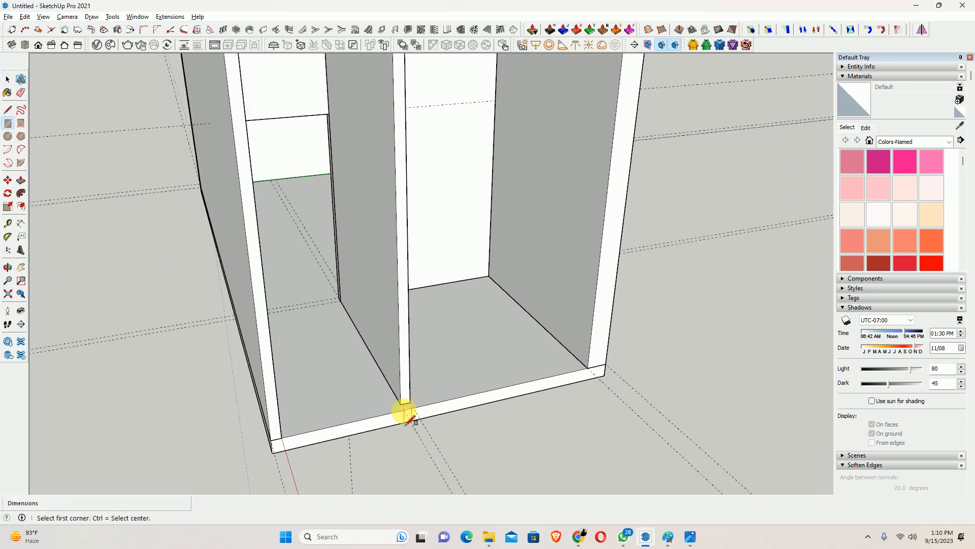
pyautogui.click(401, 402)
pyautogui.scroll(1, 570, 385)
pyautogui.press('space')
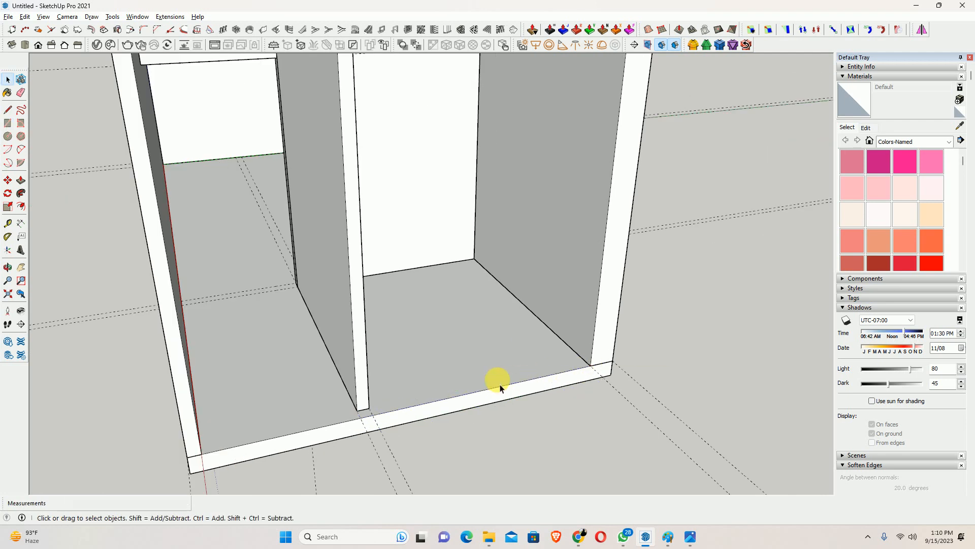
# - Draw a rectangle on the floor's front strip from the partition's end corner to the far long wall, and group it
pyautogui.press('r')
pyautogui.click(357, 410)
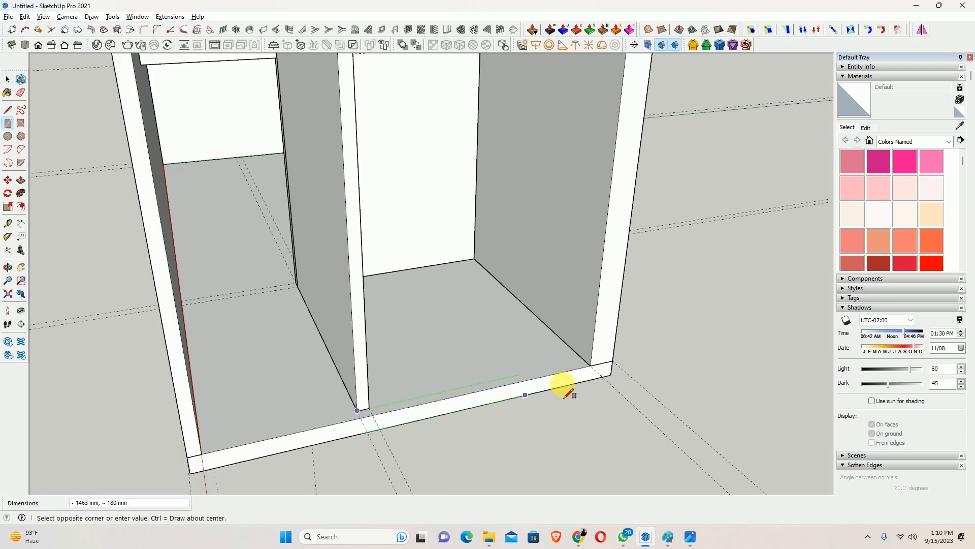
pyautogui.click(588, 364)
pyautogui.press('space')
pyautogui.rightClick(537, 375)
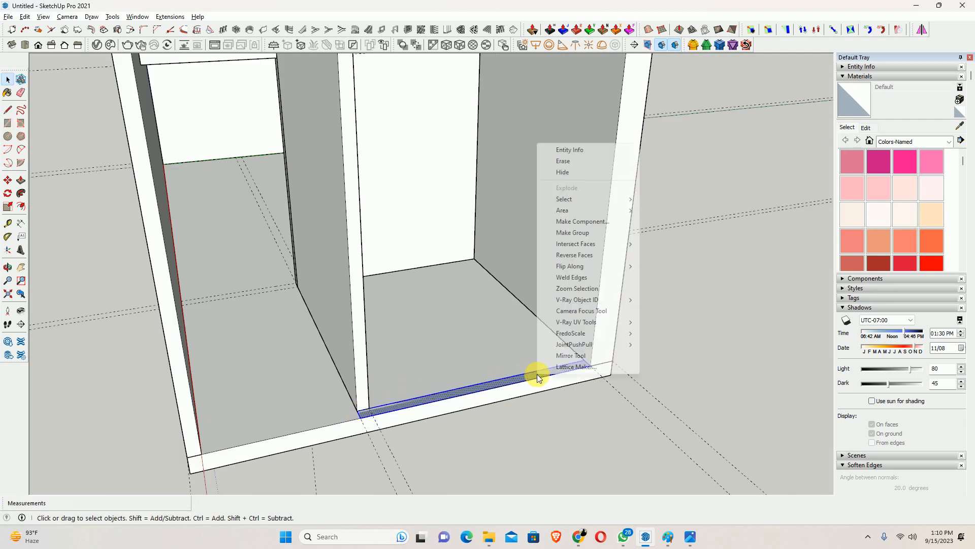
pyautogui.click(584, 233)
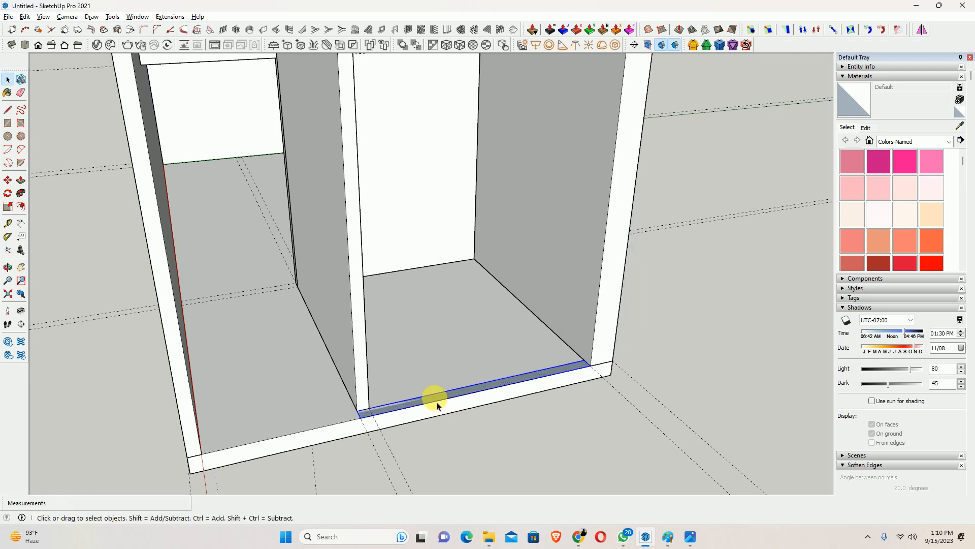
# - Open the front strip group and extrude its face up 3600 mm to the ceiling slab's top
pyautogui.doubleClick(437, 402)
pyautogui.press('p')
pyautogui.click(444, 400)
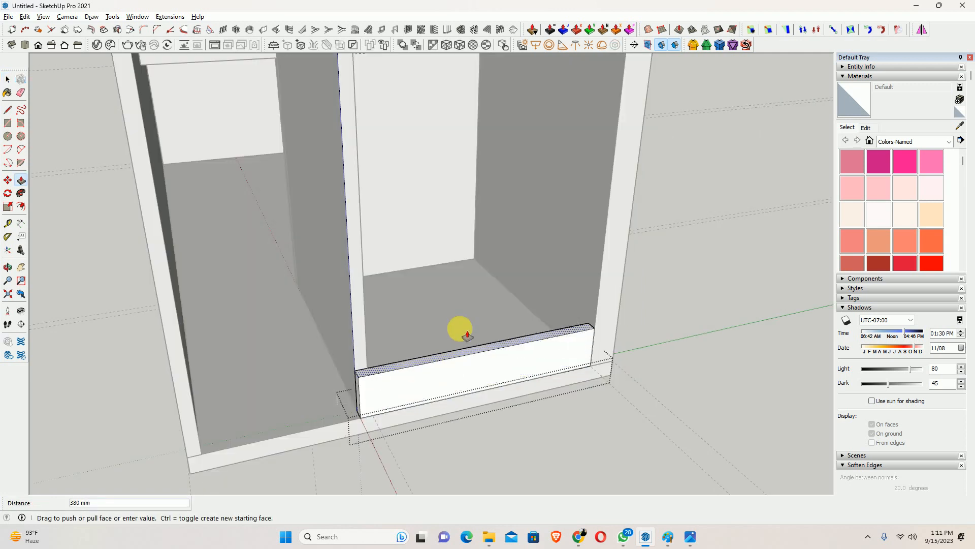
pyautogui.scroll(-2, 483, 290)
pyautogui.keyDown('shift'); pyautogui.moveTo(495, 258); pyautogui.dragTo(483, 403, button='middle'); pyautogui.keyUp('shift')
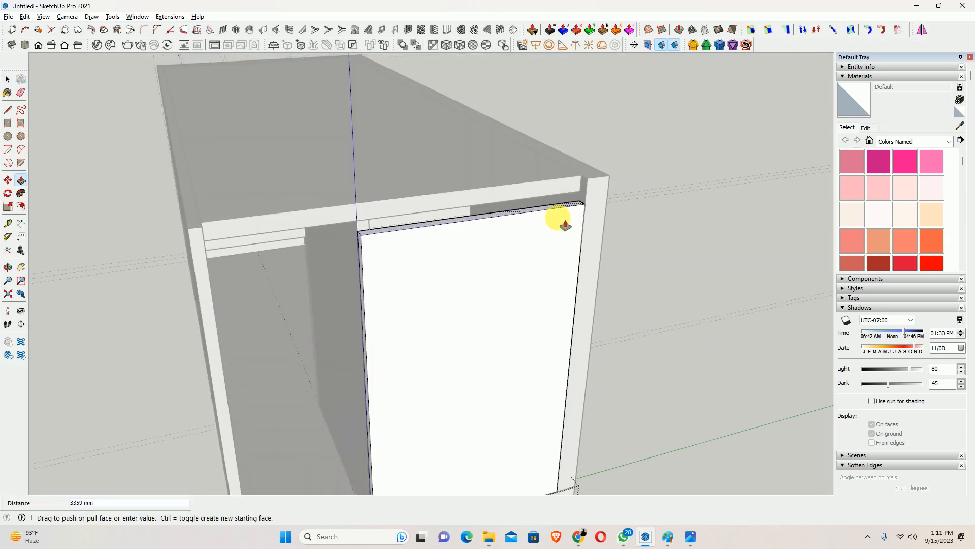
pyautogui.click(309, 209)
pyautogui.moveTo(309, 210); pyautogui.dragTo(437, 244, button='middle')
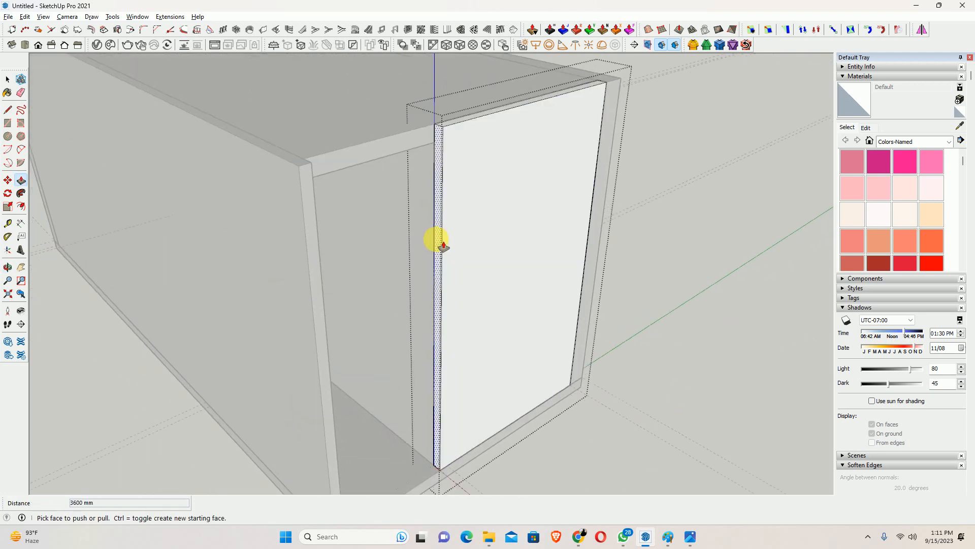
# - Extend the front wall's side face 1200 mm to the opposite long wall, closing the passage end
pyautogui.click(446, 268)
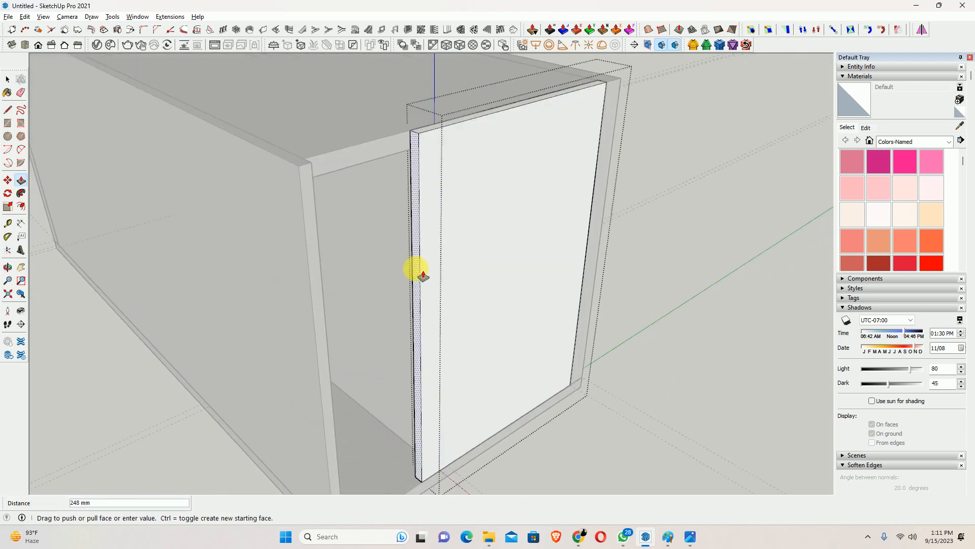
pyautogui.click(316, 166)
pyautogui.moveTo(425, 354); pyautogui.dragTo(454, 230, button='middle')
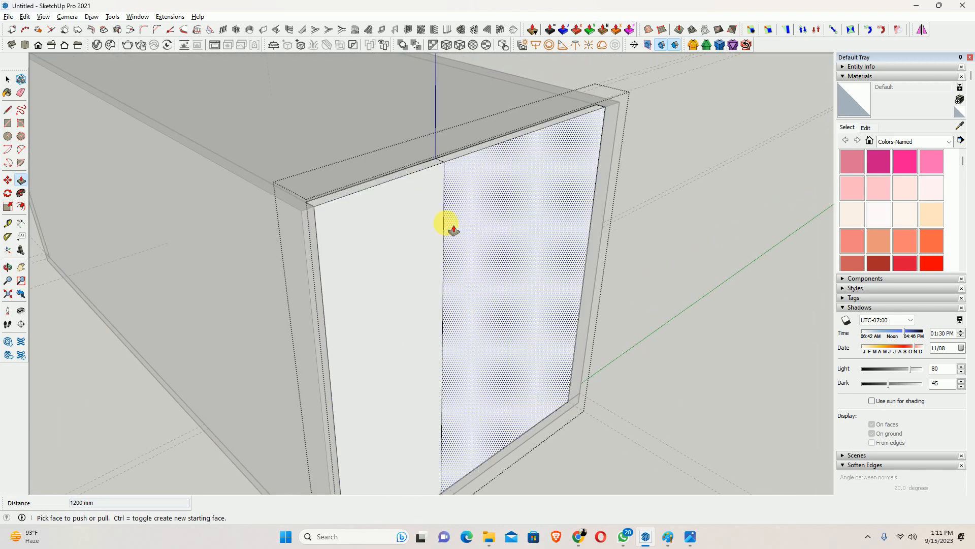
pyautogui.moveTo(463, 356); pyautogui.dragTo(412, 331, button='middle')
pyautogui.scroll(-3, 412, 332)
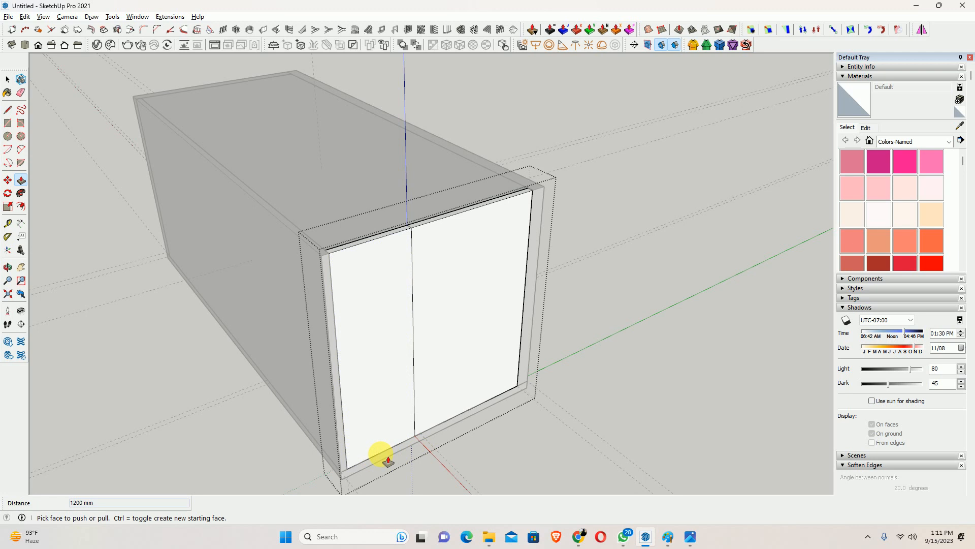
# - Hide the rest of the model while editing the front wall group
pyautogui.click(42, 17)
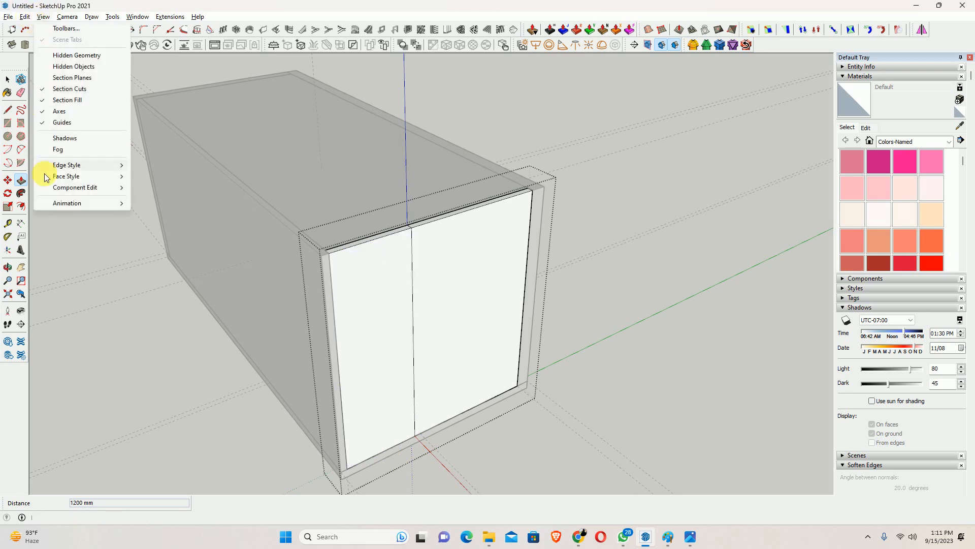
pyautogui.moveTo(76, 193)
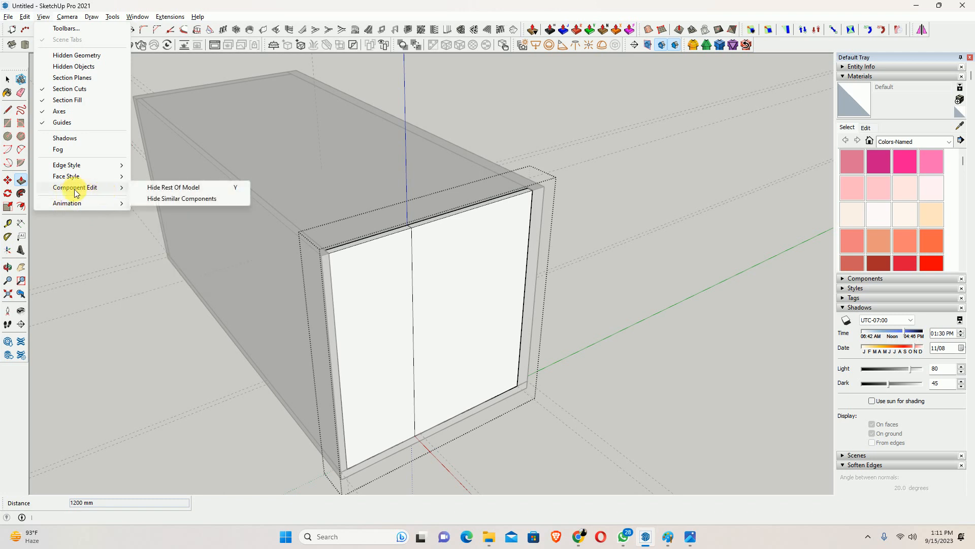
pyautogui.click(172, 190)
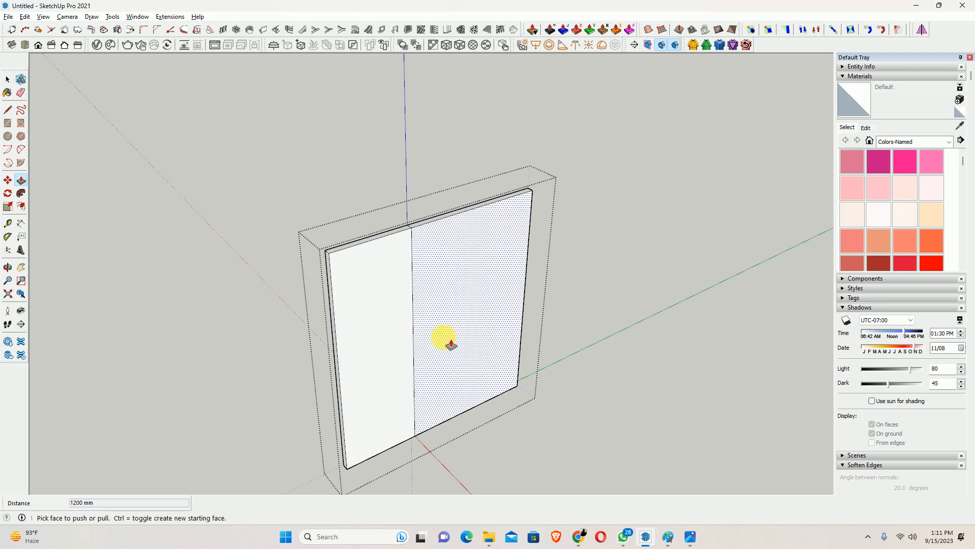
# - Push the underside of the front wall's 1200 mm section up 2400 mm to form a door opening
pyautogui.moveTo(447, 338); pyautogui.dragTo(351, 362, button='middle')
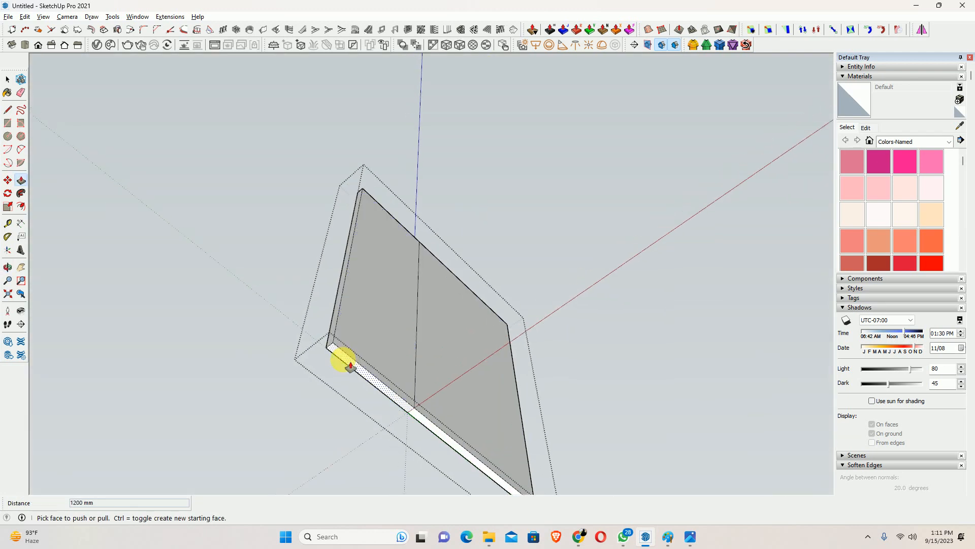
pyautogui.click(351, 361)
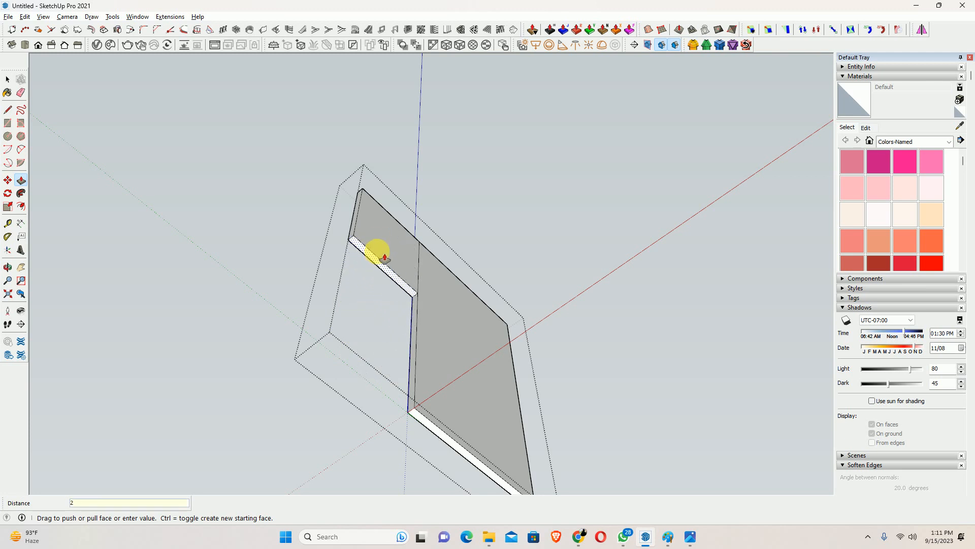
pyautogui.press('Return')
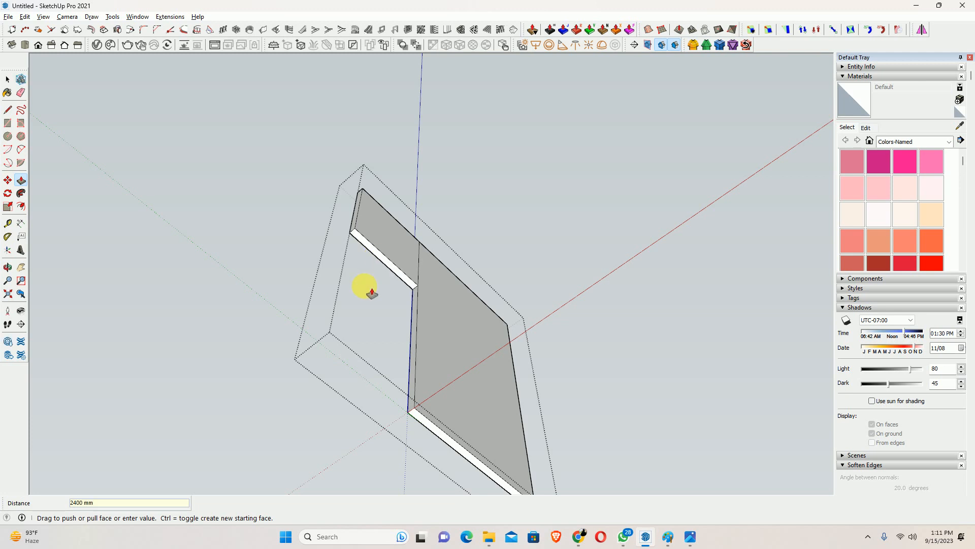
pyautogui.moveTo(372, 293); pyautogui.dragTo(386, 312, button='middle')
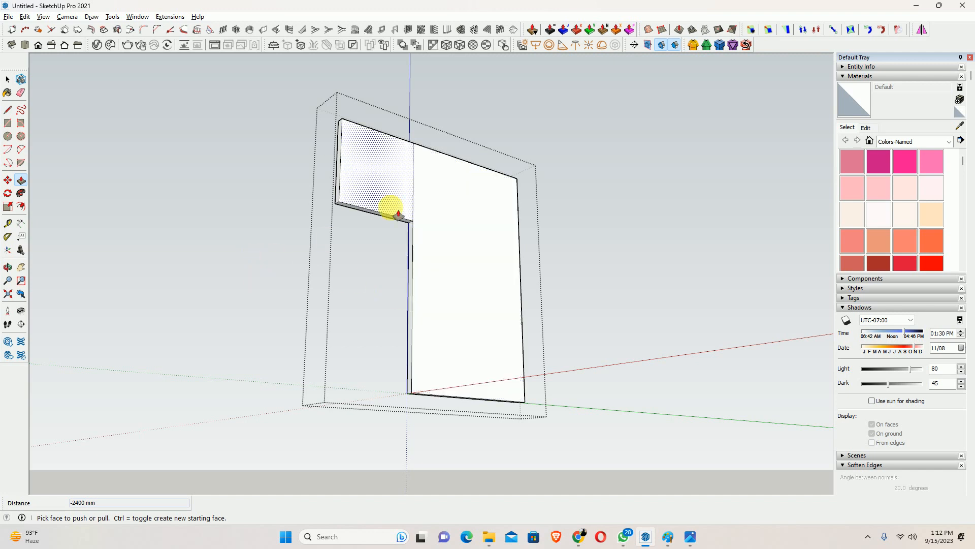
# - Erase the leftover vertical seam lines above the door opening on both wall faces, and leave group editing
pyautogui.moveTo(347, 197)
pyautogui.mouseDown(button='middle')
pyautogui.moveTo(313, 254)
pyautogui.moveTo(361, 269)
pyautogui.mouseUp(button='middle')
pyautogui.press('e')
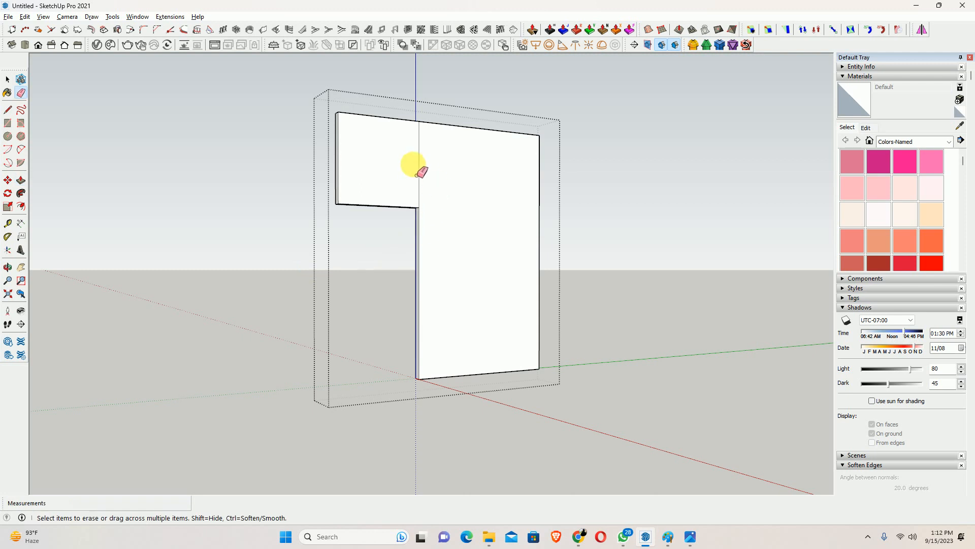
pyautogui.moveTo(419, 136)
pyautogui.mouseDown(button='middle')
pyautogui.moveTo(394, 192)
pyautogui.moveTo(427, 100)
pyautogui.moveTo(391, 250)
pyautogui.moveTo(768, 165)
pyautogui.mouseUp(button='middle')
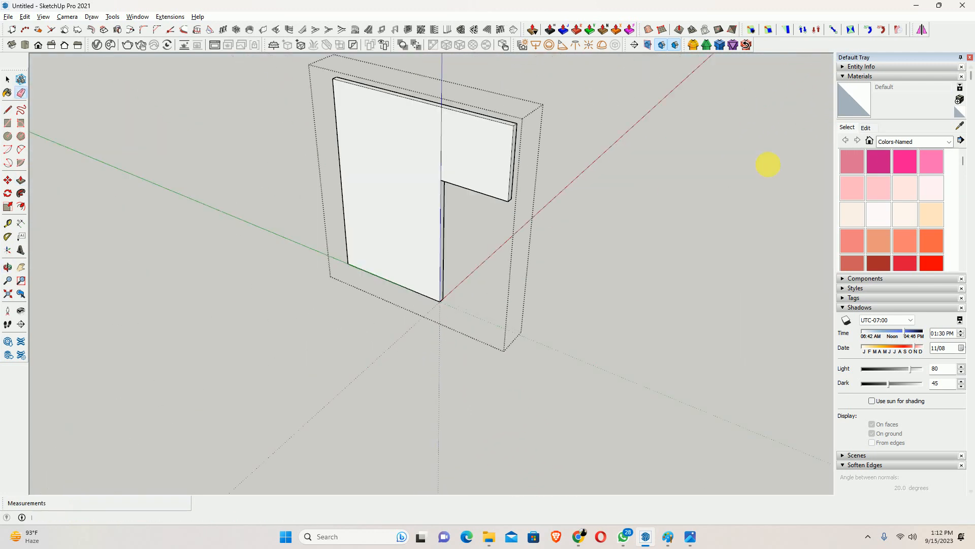
pyautogui.moveTo(435, 146); pyautogui.dragTo(485, 266, button='middle')
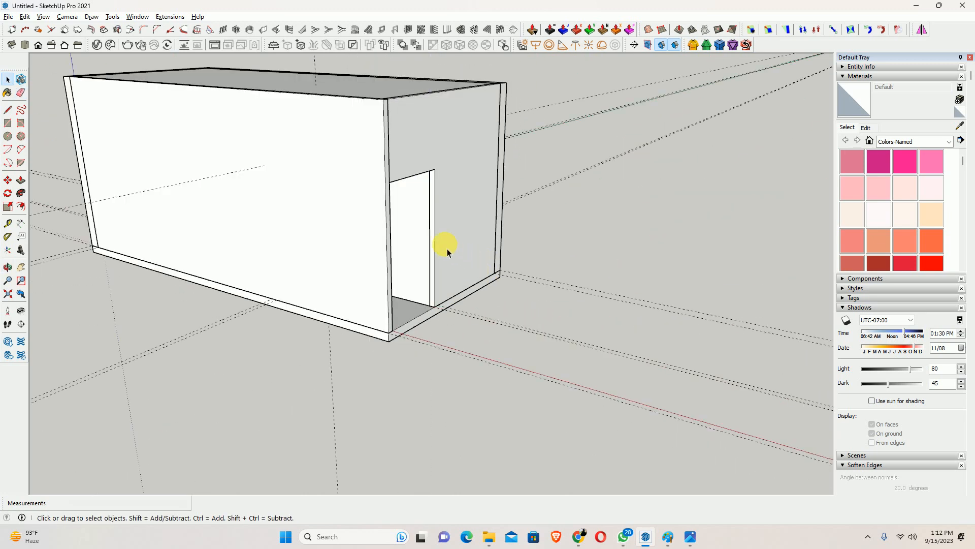
# - Examine the passage between the partition and the long wall from inside, returning to the previous view when lost
pyautogui.moveTo(444, 246); pyautogui.dragTo(243, 230, button='middle')
pyautogui.scroll(10, 328, 244)
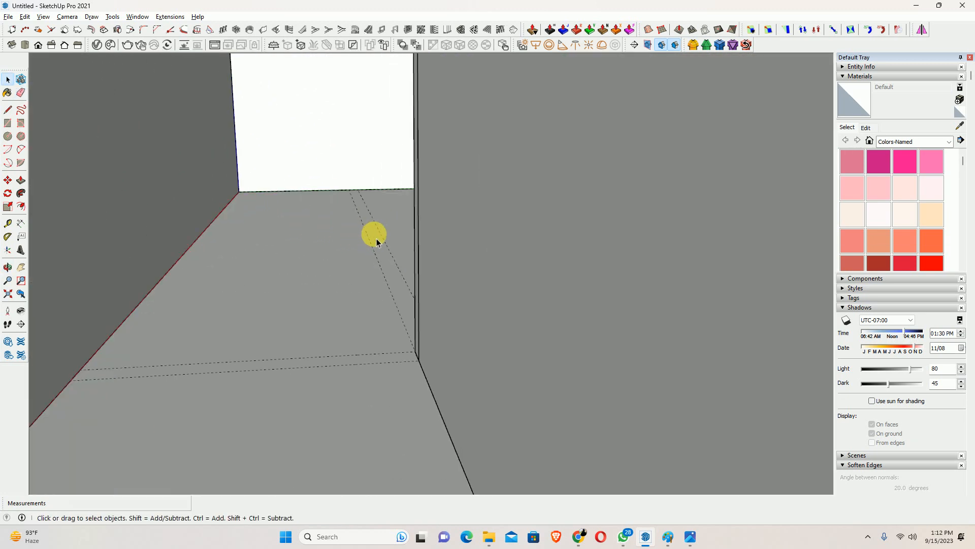
pyautogui.moveTo(357, 247); pyautogui.dragTo(477, 226, button='middle')
pyautogui.scroll(3, 331, 279)
pyautogui.scroll(3, 457, 234)
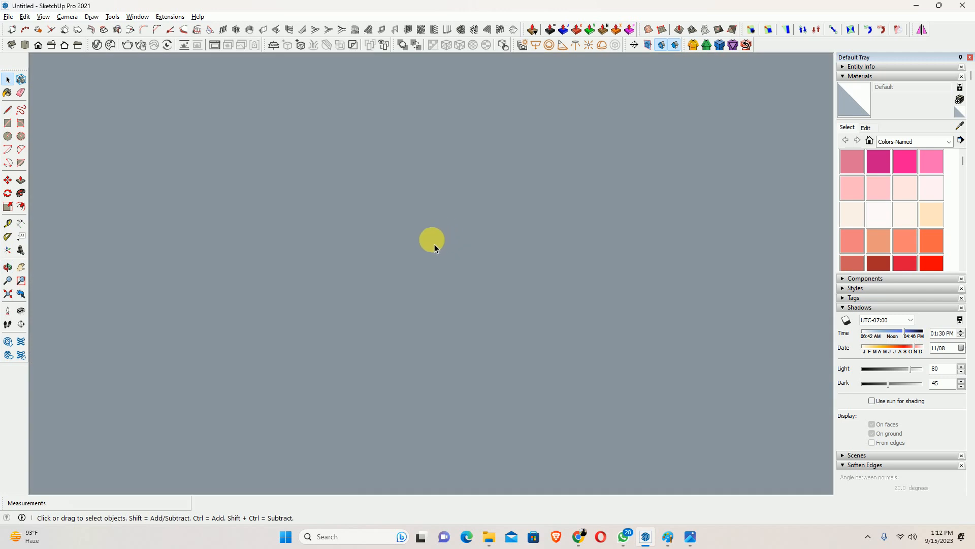
pyautogui.click(20, 294)
pyautogui.moveTo(363, 300); pyautogui.dragTo(446, 297, button='middle')
pyautogui.scroll(-3, 355, 269)
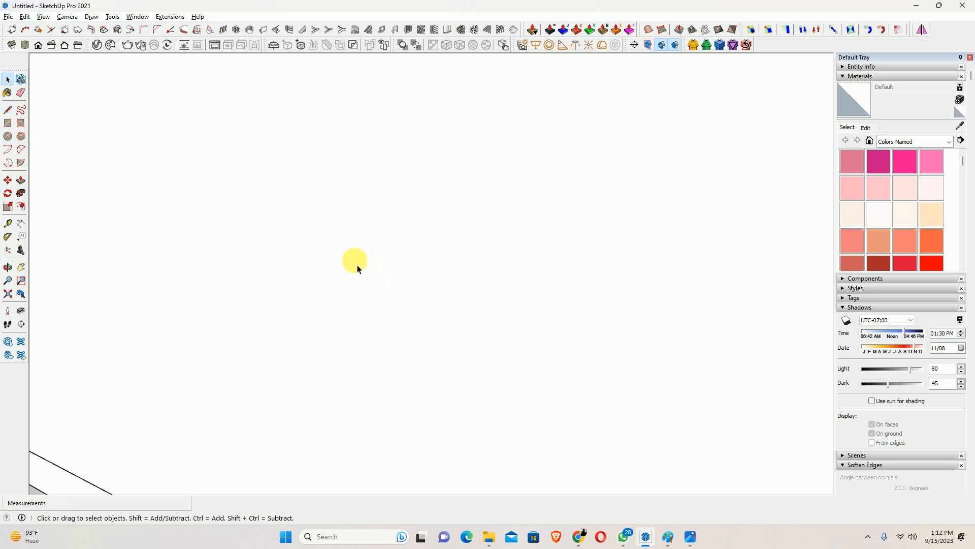
# - Delete all construction guides from the model
pyautogui.scroll(-8, 354, 282)
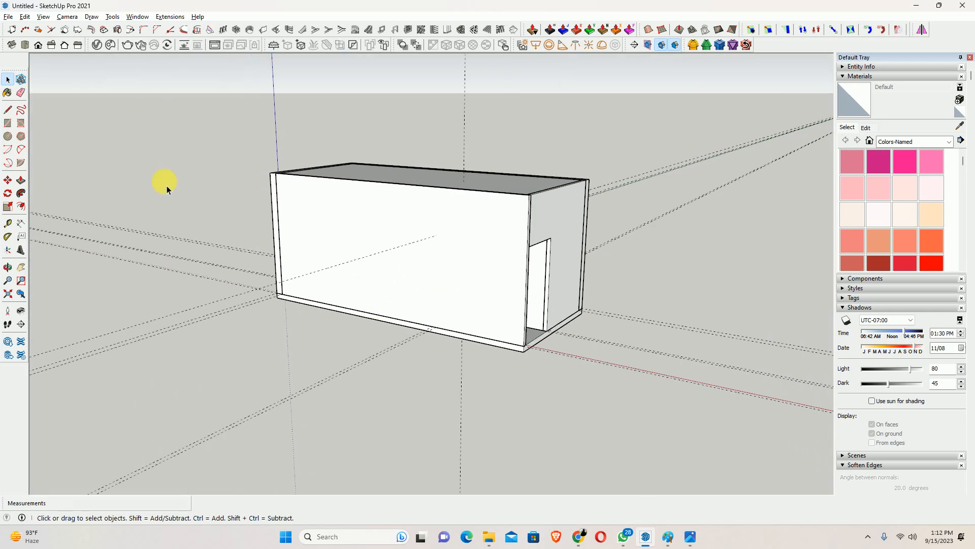
pyautogui.click(25, 17)
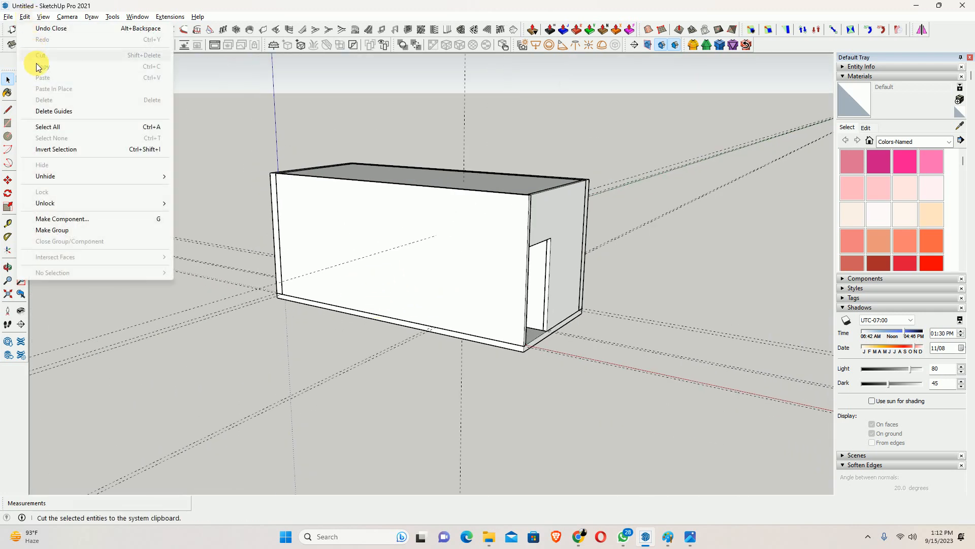
pyautogui.click(49, 113)
pyautogui.moveTo(185, 218)
pyautogui.mouseDown(button='middle')
pyautogui.moveTo(305, 218)
pyautogui.moveTo(355, 200)
pyautogui.moveTo(305, 286)
pyautogui.moveTo(318, 269)
pyautogui.mouseUp(button='middle')
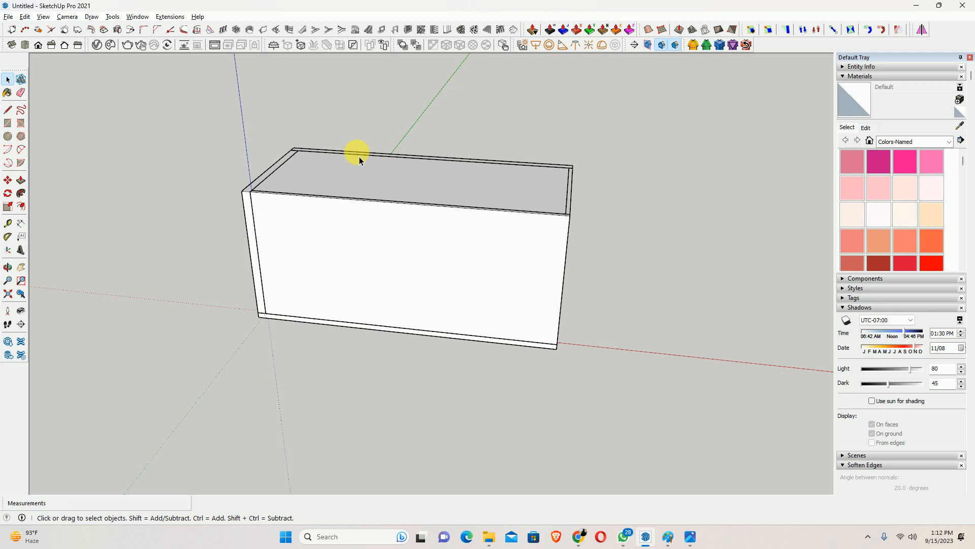
# - Switch to the front view and hide the long wall that blocks the bedroom interior
pyautogui.click(35, 47)
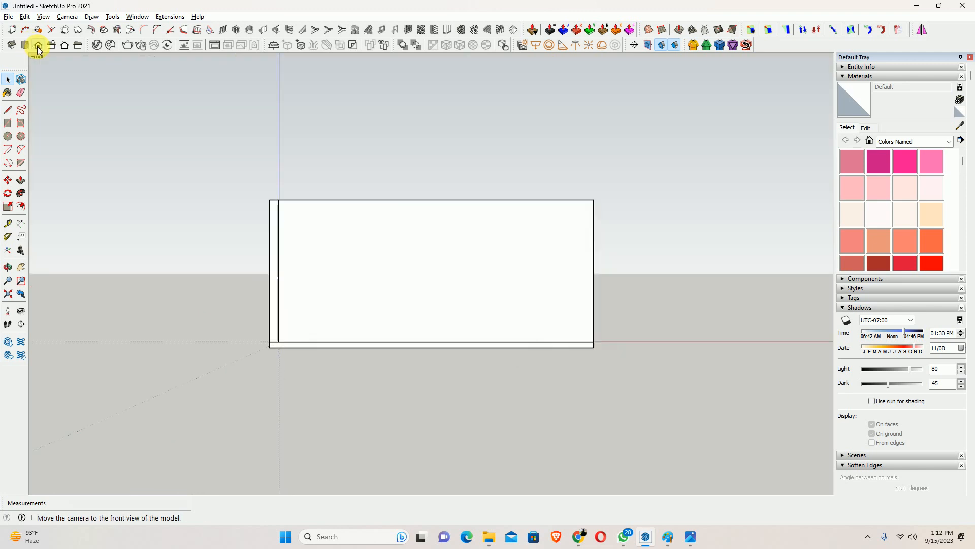
pyautogui.keyDown('shift'); pyautogui.moveTo(218, 272); pyautogui.dragTo(179, 299, button='middle'); pyautogui.keyUp('shift')
pyautogui.scroll(3, 188, 305)
pyautogui.keyDown('shift'); pyautogui.moveTo(238, 300); pyautogui.dragTo(276, 291, button='middle'); pyautogui.keyUp('shift')
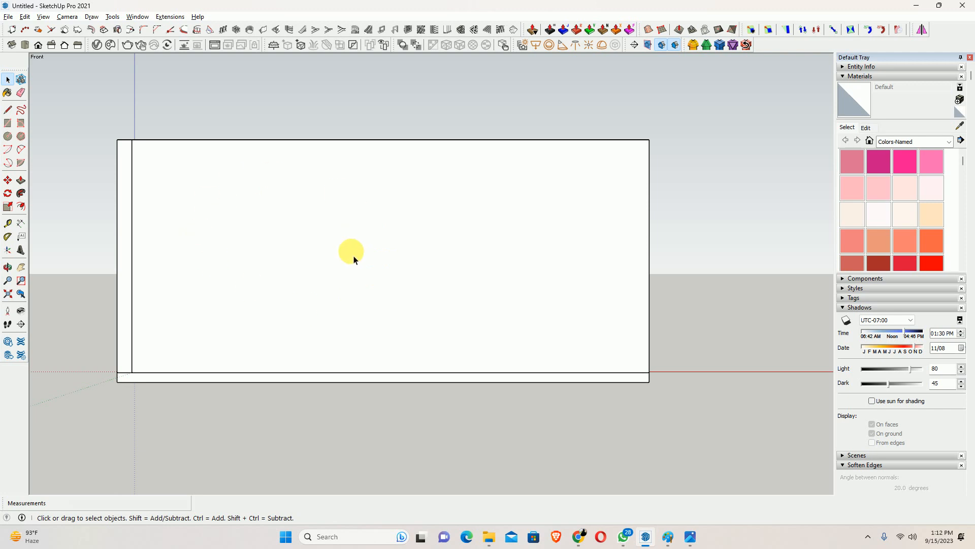
pyautogui.rightClick(301, 244)
pyautogui.click(326, 273)
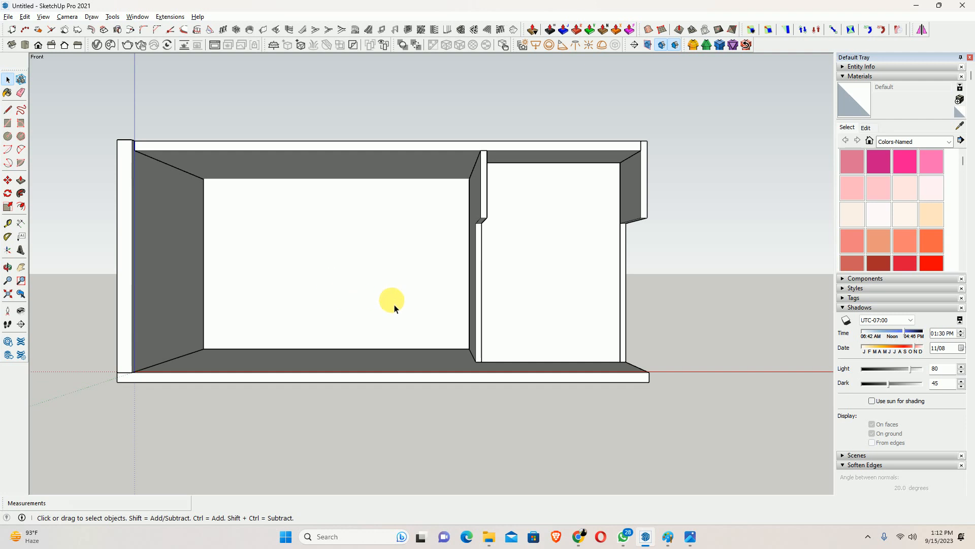
# - Add a scene that saves the close front view of the bedroom's back wall with the long wall hidden
pyautogui.moveTo(391, 305); pyautogui.dragTo(355, 305, button='middle')
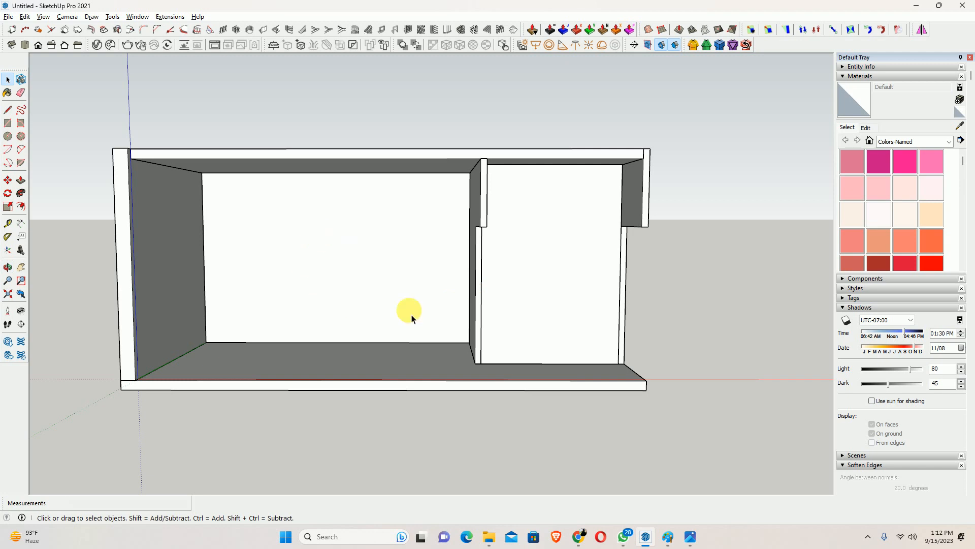
pyautogui.click(36, 45)
pyautogui.scroll(3, 427, 325)
pyautogui.scroll(5, 429, 330)
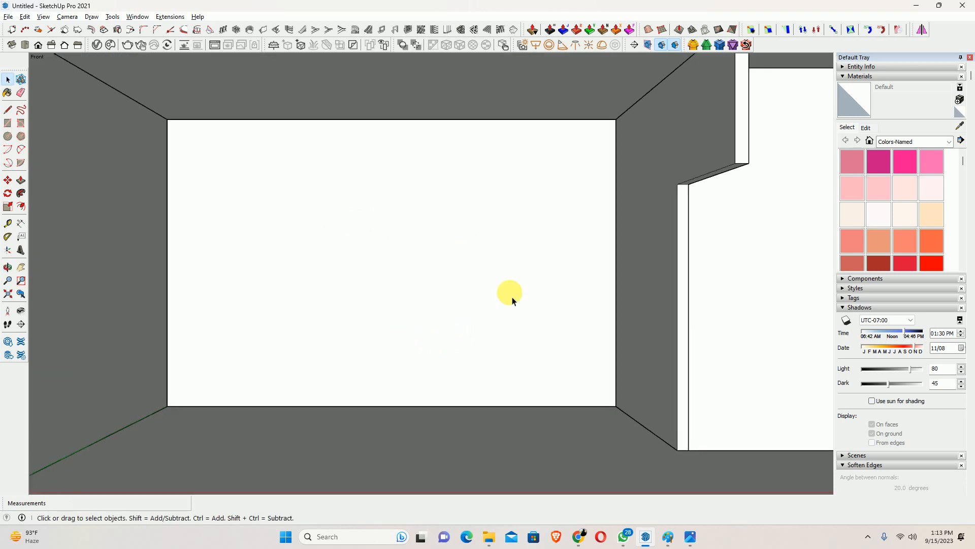
pyautogui.click(41, 19)
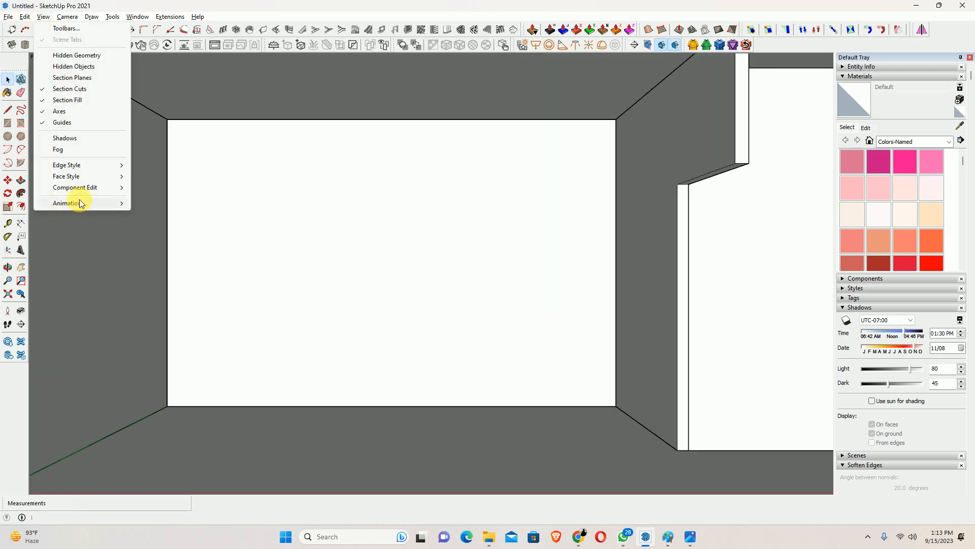
pyautogui.moveTo(66, 203)
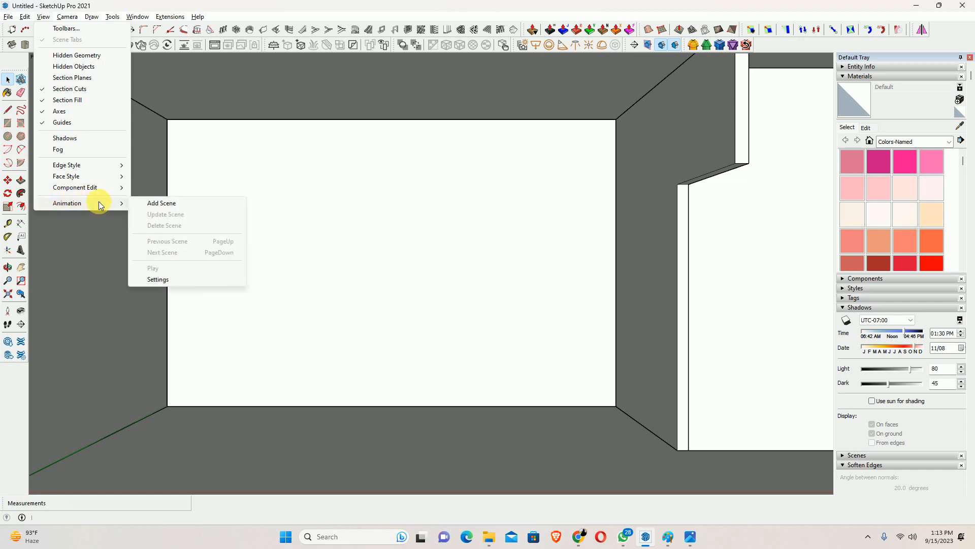
pyautogui.click(172, 205)
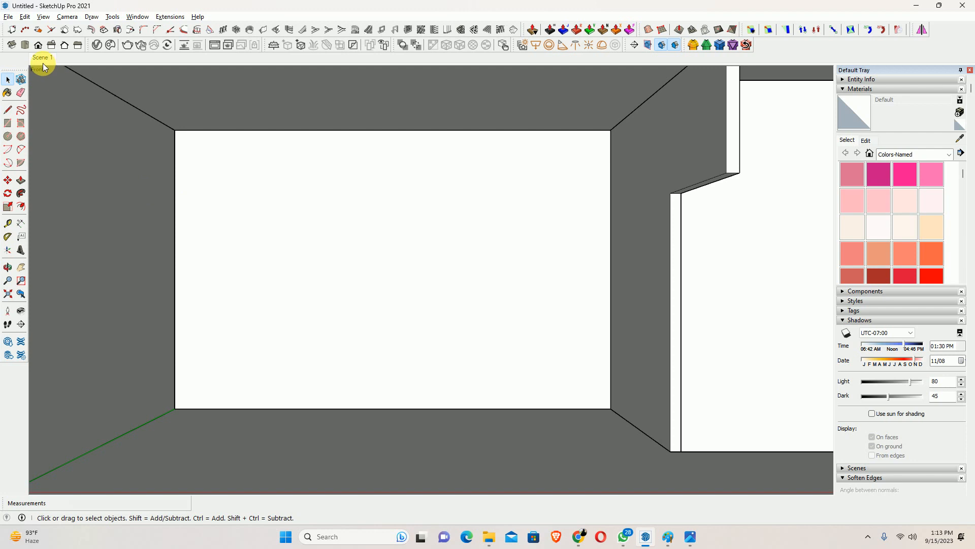
# - Unhide the long wall on the front side of the room
pyautogui.scroll(-5, 278, 117)
pyautogui.moveTo(279, 125); pyautogui.dragTo(168, 219, button='middle')
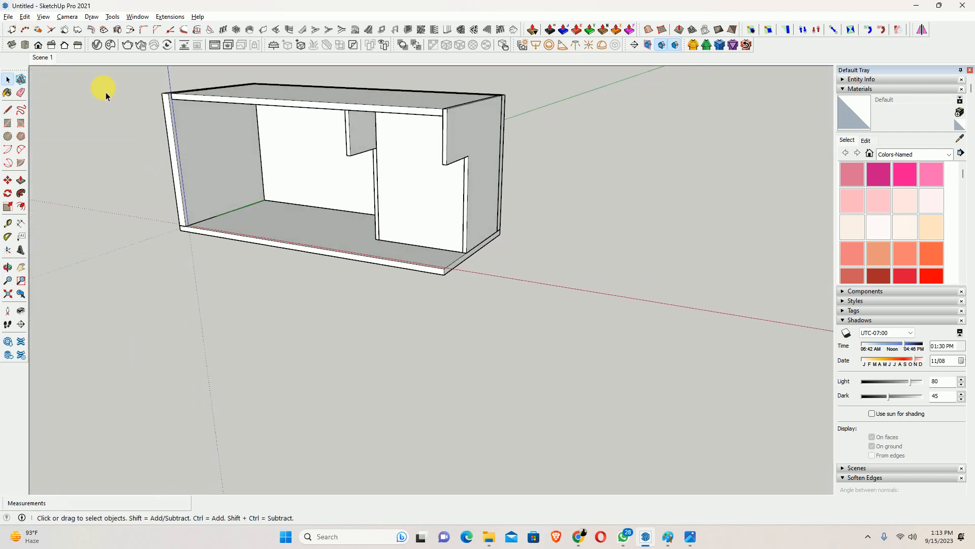
pyautogui.click(43, 16)
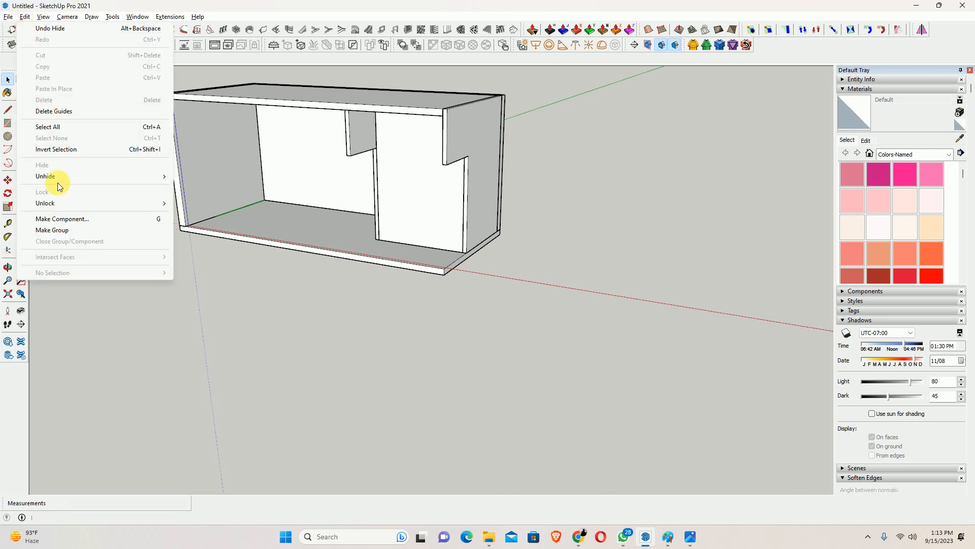
pyautogui.moveTo(57, 182)
pyautogui.click(191, 194)
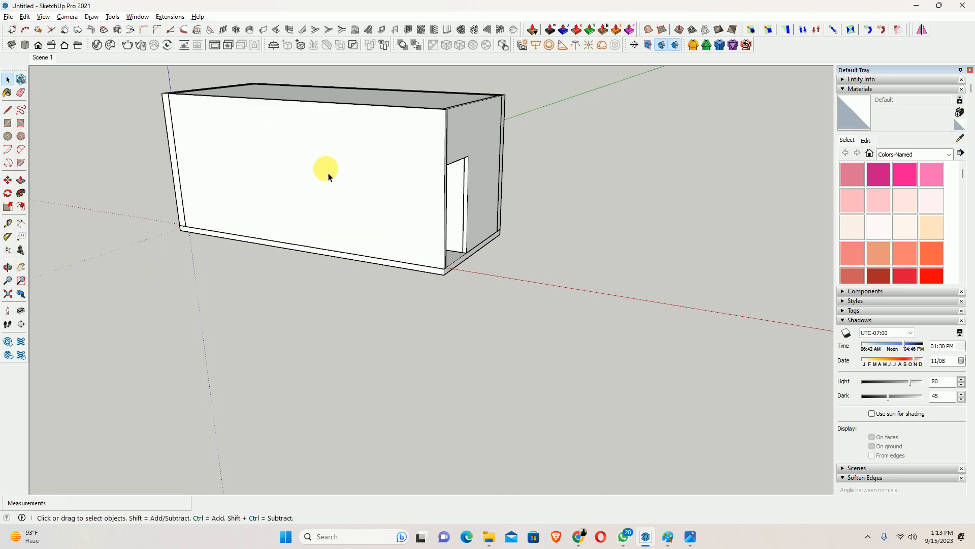
# - Recall Scene 1 to check its saved view, and bring the hidden long wall back
pyautogui.moveTo(327, 179); pyautogui.dragTo(240, 189, button='middle')
pyautogui.scroll(2, 434, 180)
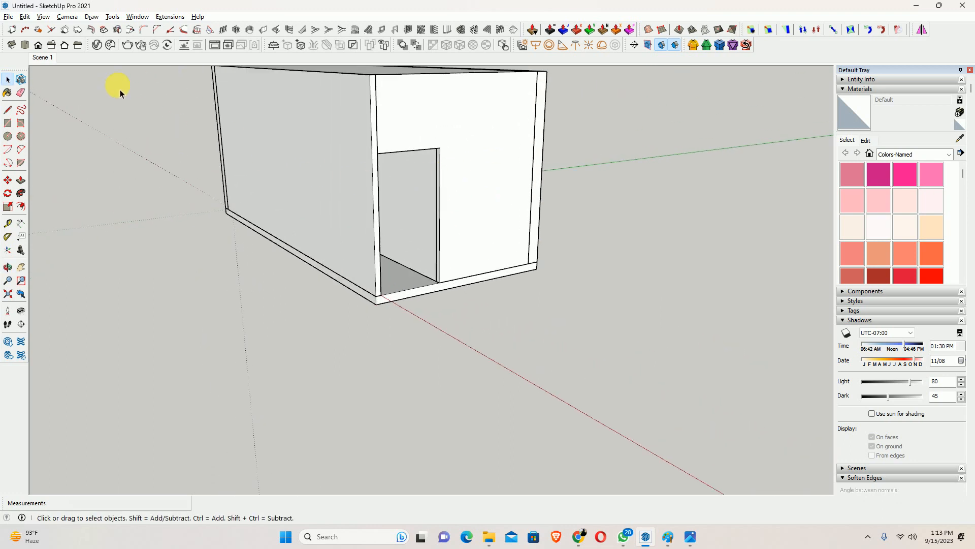
pyautogui.click(41, 57)
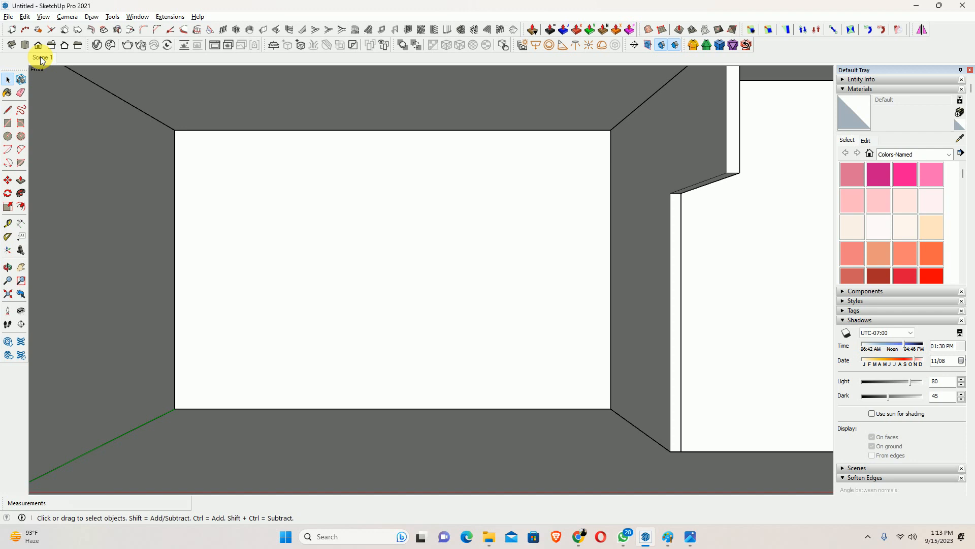
pyautogui.moveTo(278, 166); pyautogui.dragTo(422, 264, button='middle')
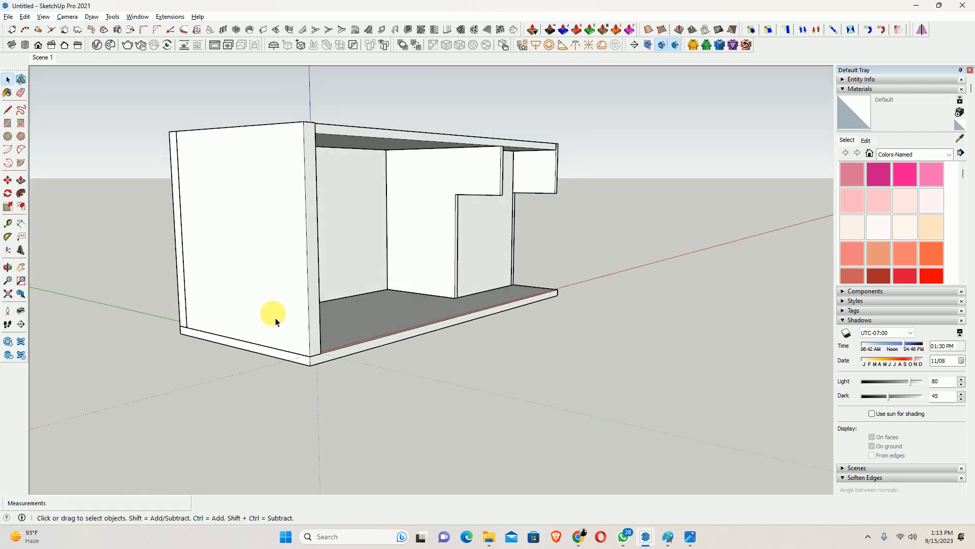
pyautogui.click(25, 17)
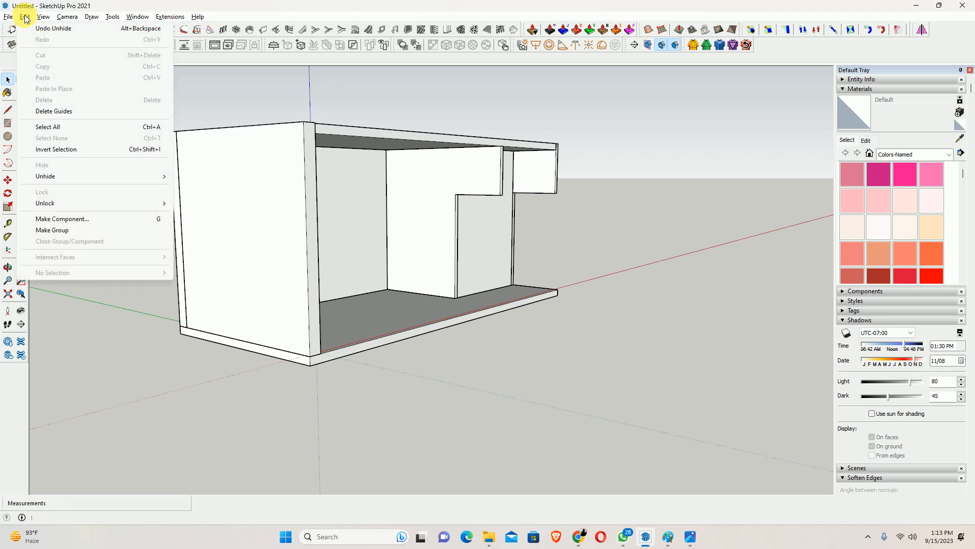
pyautogui.click(191, 198)
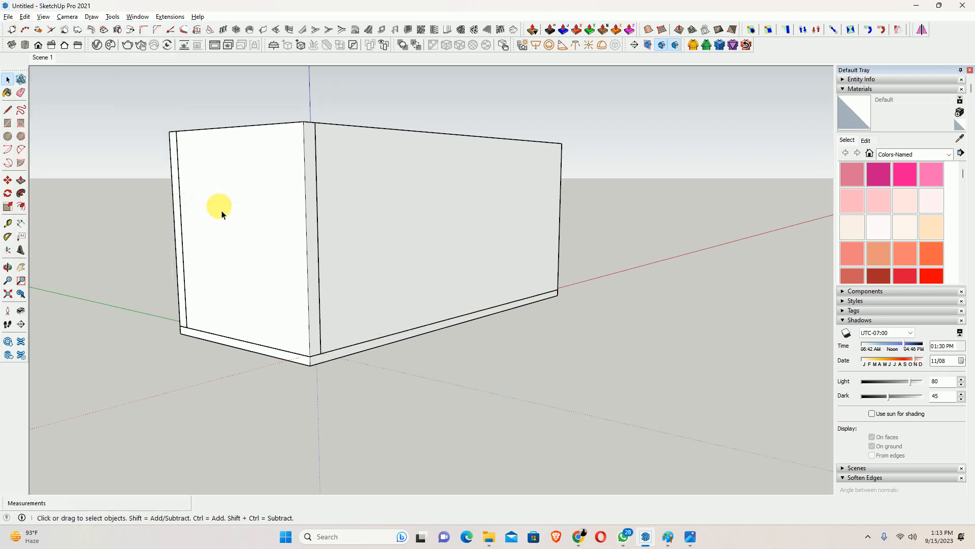
# - Add a second scene that saves the left view of the bedroom's end wall
pyautogui.moveTo(221, 214); pyautogui.dragTo(373, 279, button='middle')
pyautogui.click(52, 47)
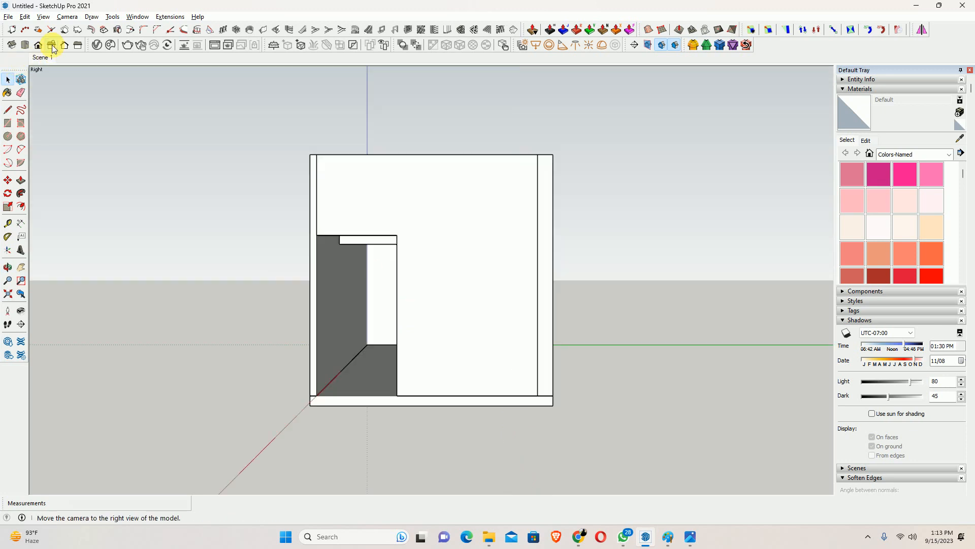
pyautogui.click(77, 46)
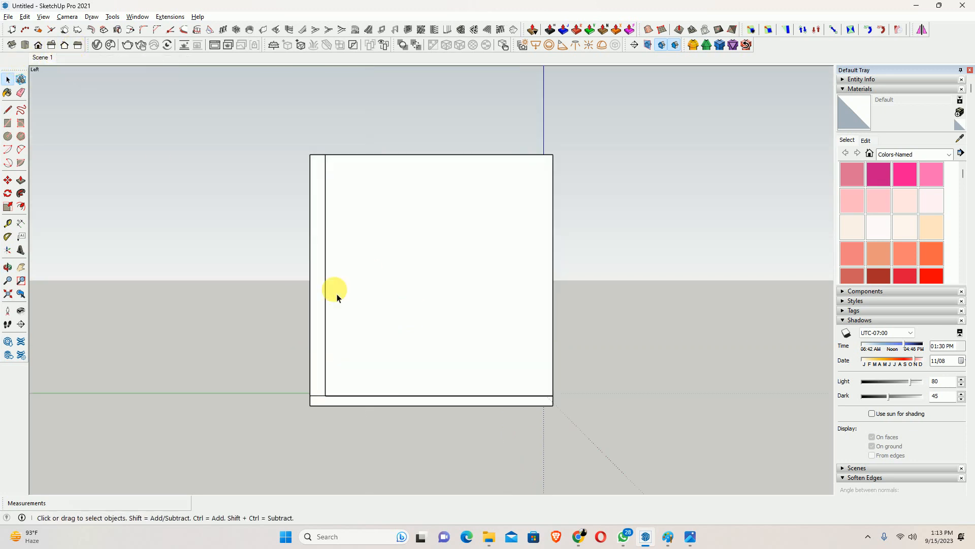
pyautogui.keyDown('shift'); pyautogui.moveTo(456, 364); pyautogui.dragTo(432, 370, button='middle'); pyautogui.keyUp('shift')
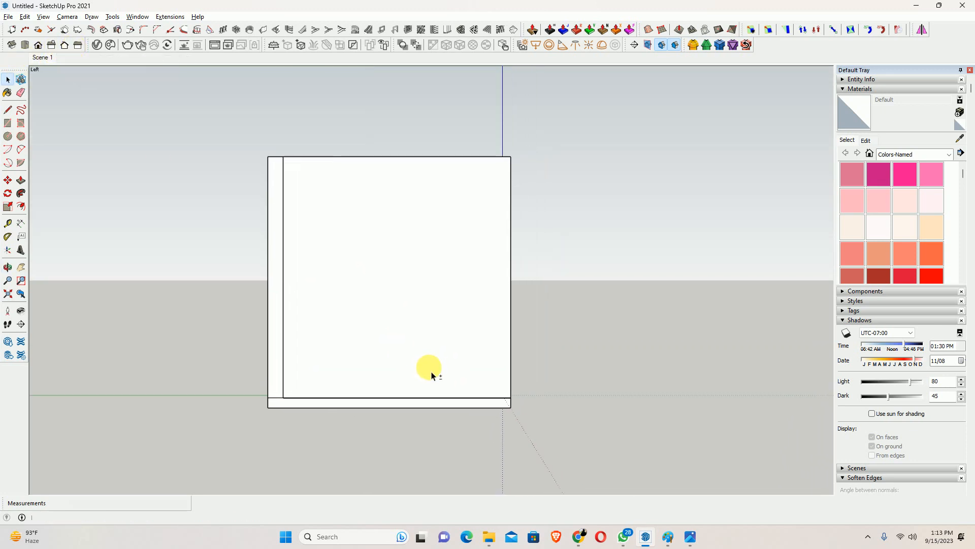
pyautogui.click(43, 16)
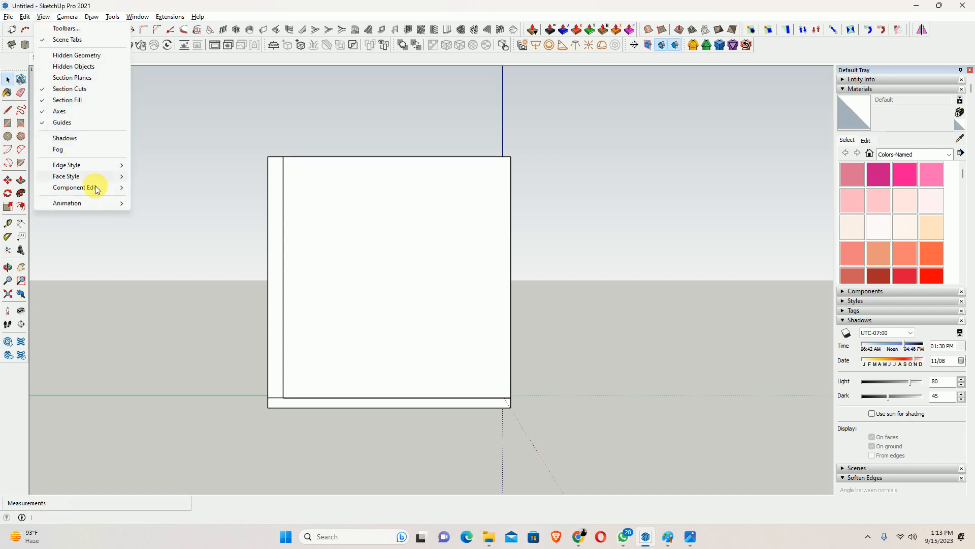
pyautogui.moveTo(102, 206)
pyautogui.click(155, 204)
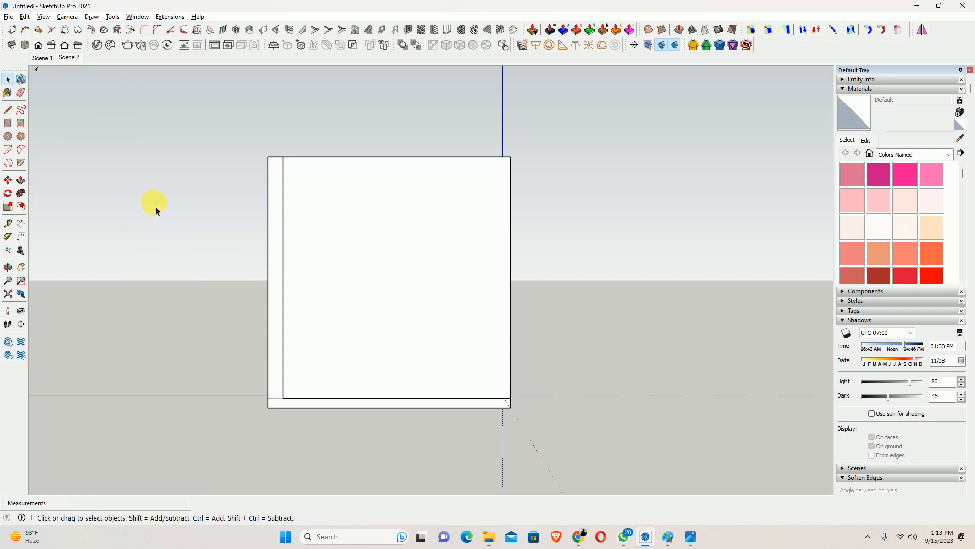
# - Rename Scene 1 as Bed Wall
pyautogui.rightClick(41, 60)
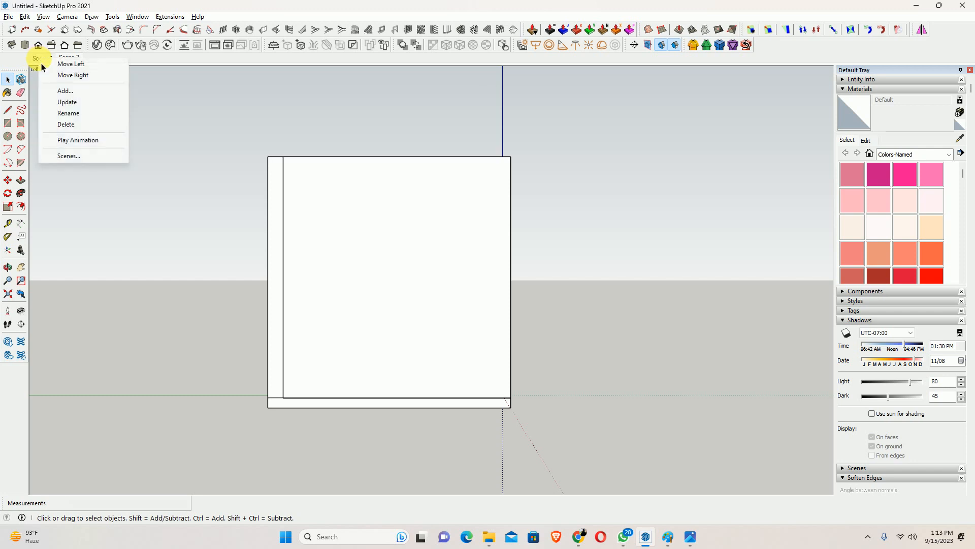
pyautogui.click(64, 112)
pyautogui.write('B')
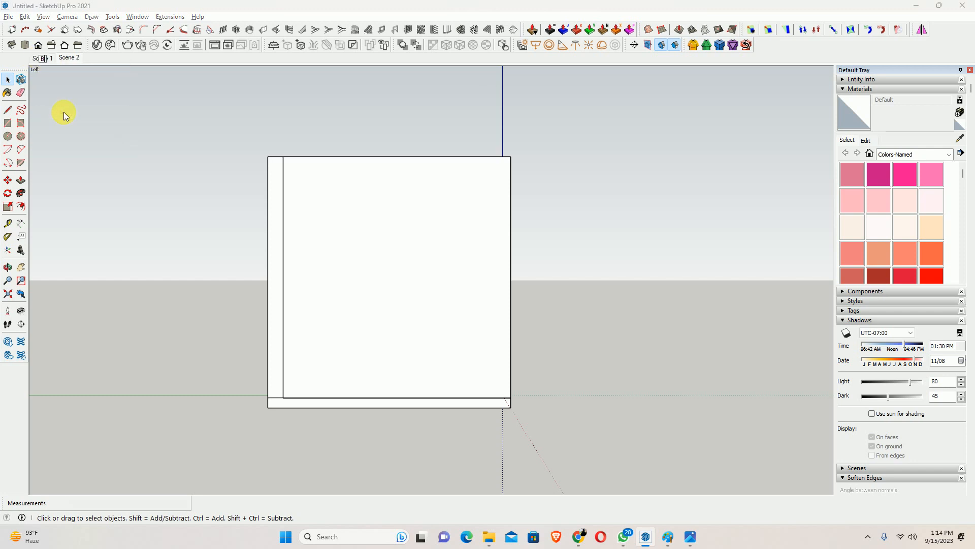
pyautogui.write('ed Wall')
pyautogui.press('Return')
# - Rename Scene 2 as Window Elevation
pyautogui.rightClick(70, 58)
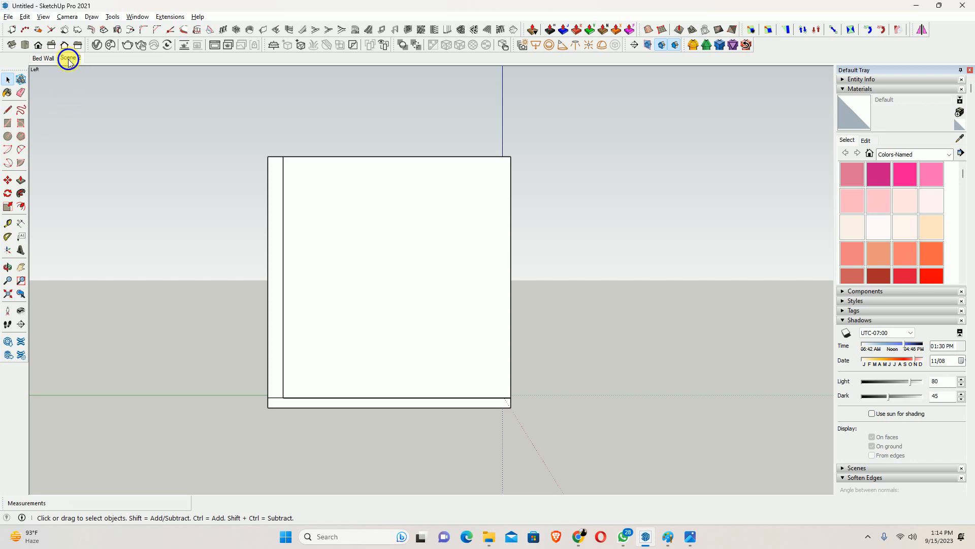
pyautogui.click(96, 116)
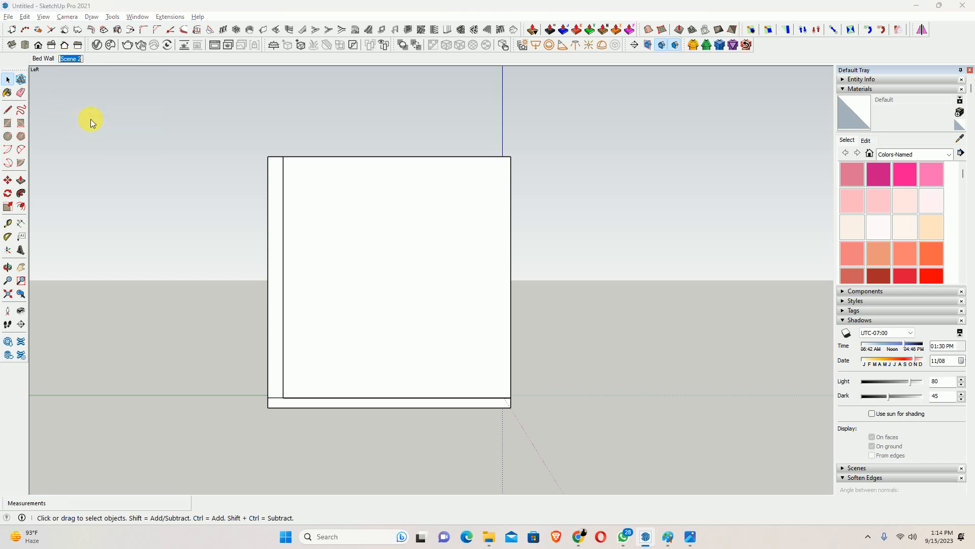
pyautogui.write('Wind')
pyautogui.write('ow Wlw')
pyautogui.press('BackSpace')
pyautogui.press('BackSpace')
pyautogui.press('BackSpace')
pyautogui.press('BackSpace')
pyautogui.write('Elevation')
pyautogui.press('Return')
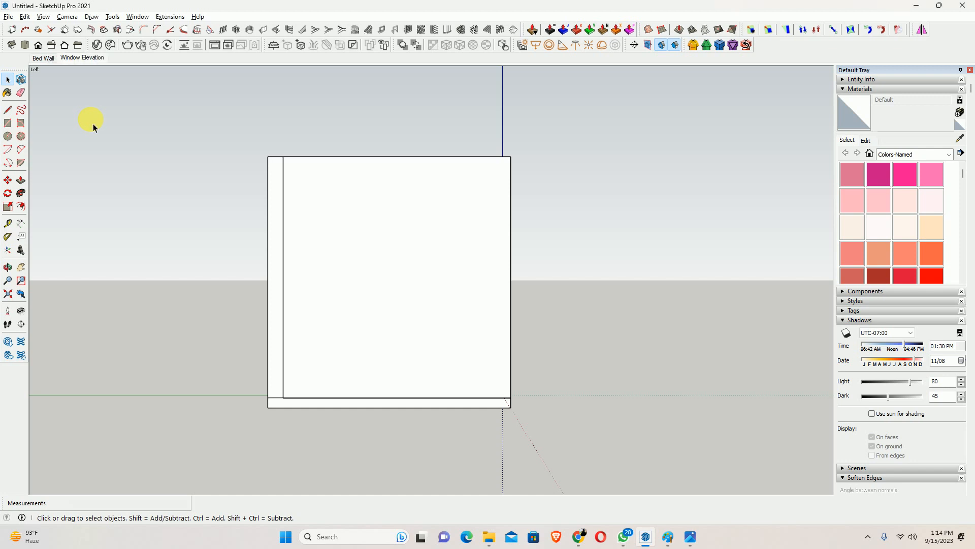
# - Extend the floor slab outward past the end wall on the window elevation side, and leave group editing
pyautogui.keyDown('shift'); pyautogui.moveTo(342, 268); pyautogui.dragTo(296, 289, button='middle'); pyautogui.keyUp('shift')
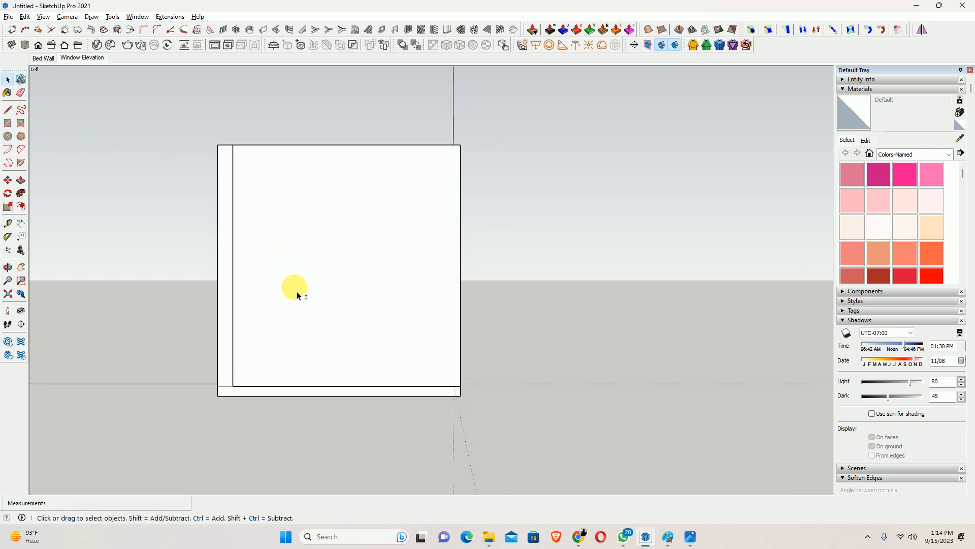
pyautogui.moveTo(283, 403); pyautogui.dragTo(139, 444, button='middle')
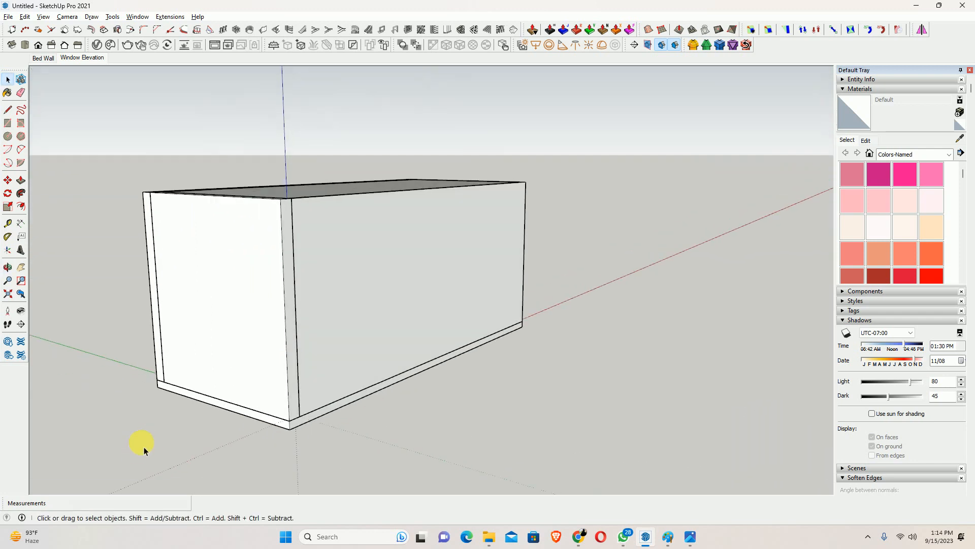
pyautogui.doubleClick(236, 416)
pyautogui.press('p')
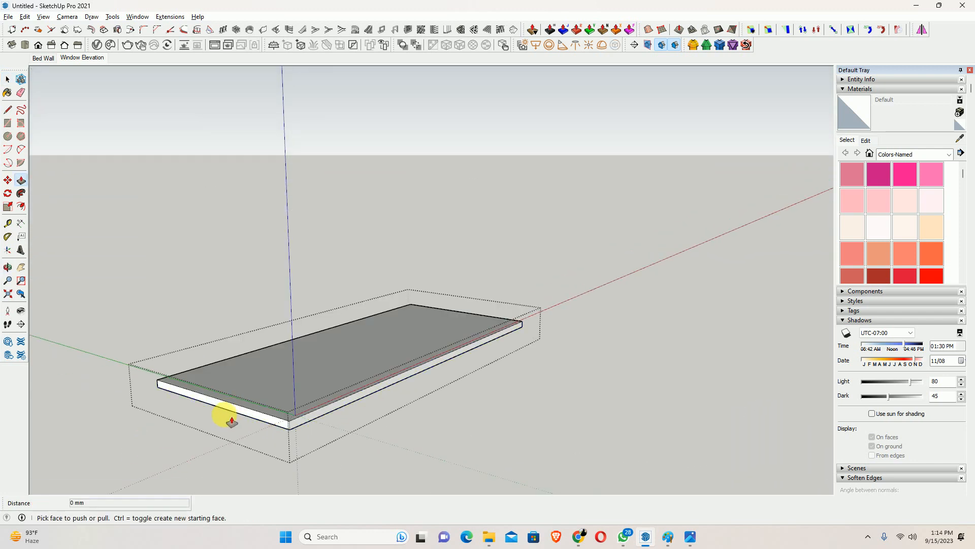
pyautogui.click(235, 414)
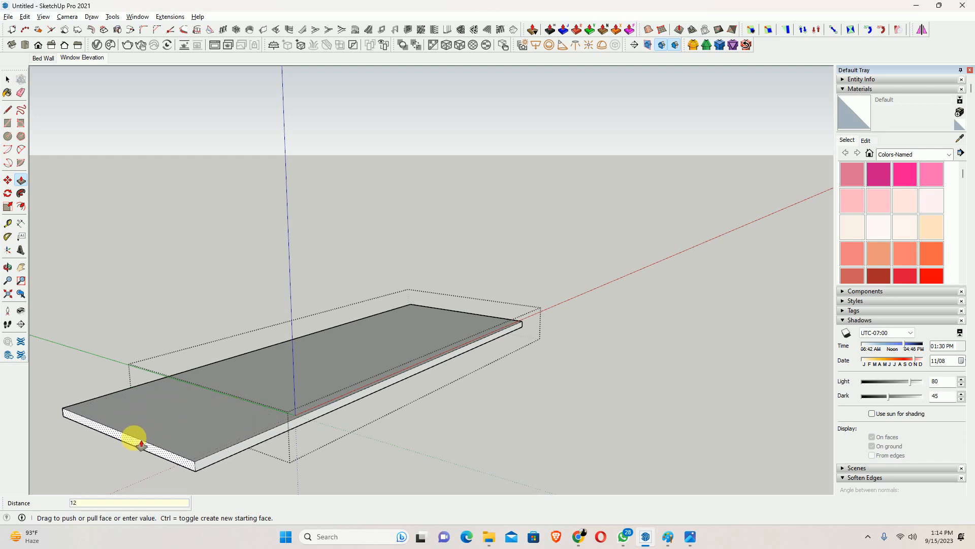
pyautogui.press('Return')
pyautogui.press('space')
pyautogui.click(277, 470)
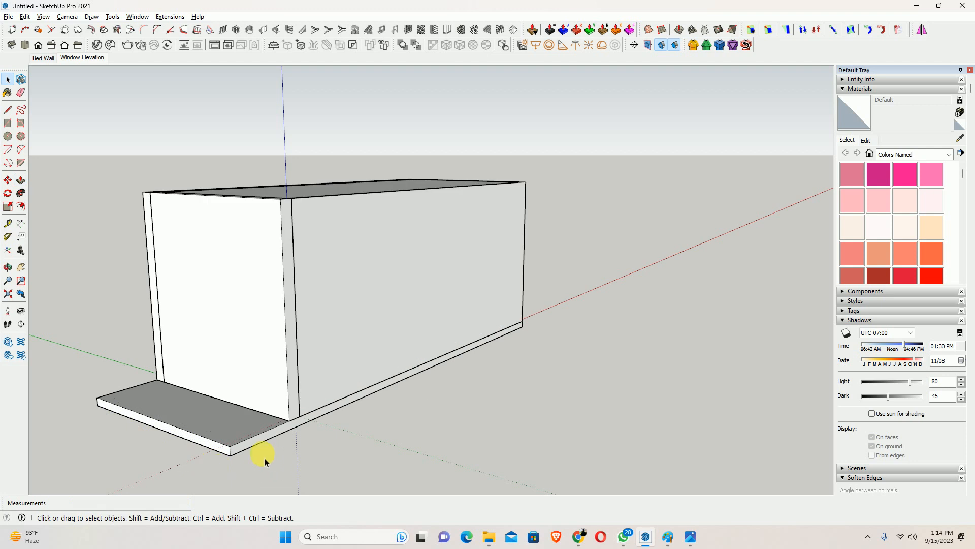
# - Open the window-side end wall for editing and place vertical guides 600 mm inward from both of its side edges
pyautogui.moveTo(303, 399); pyautogui.dragTo(370, 394, button='middle')
pyautogui.doubleClick(313, 378)
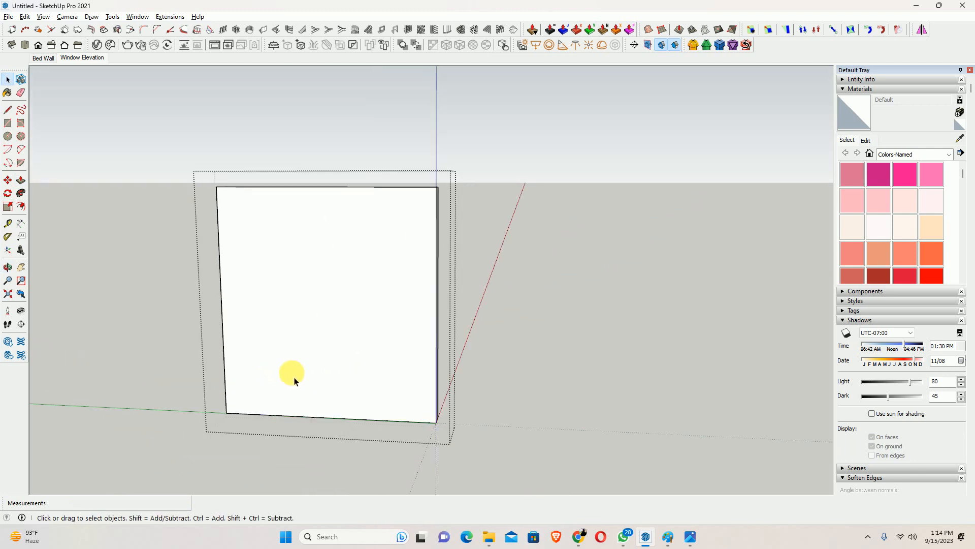
pyautogui.keyDown('shift'); pyautogui.moveTo(293, 378); pyautogui.dragTo(318, 391, button='middle'); pyautogui.keyUp('shift')
pyautogui.moveTo(298, 447); pyautogui.dragTo(344, 393, button='middle')
pyautogui.press('t')
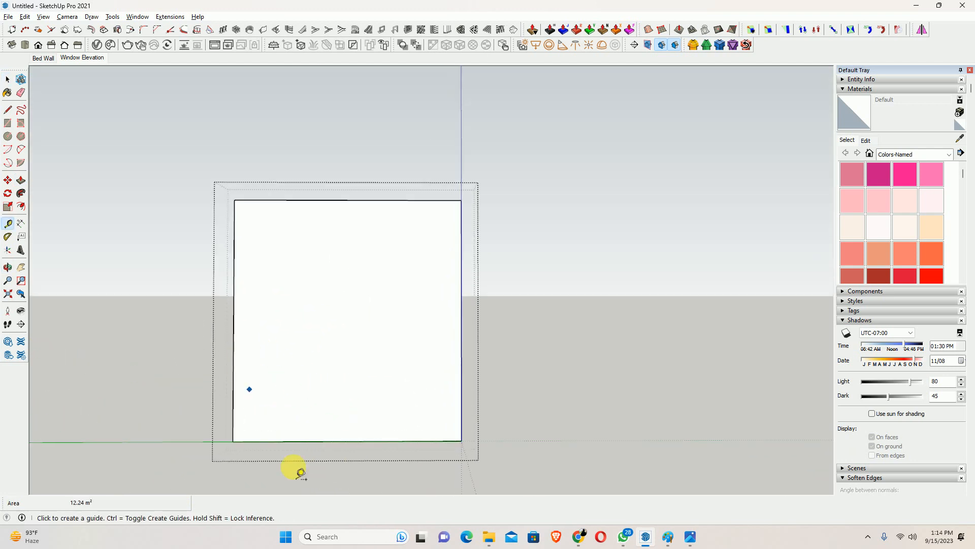
pyautogui.click(692, 533)
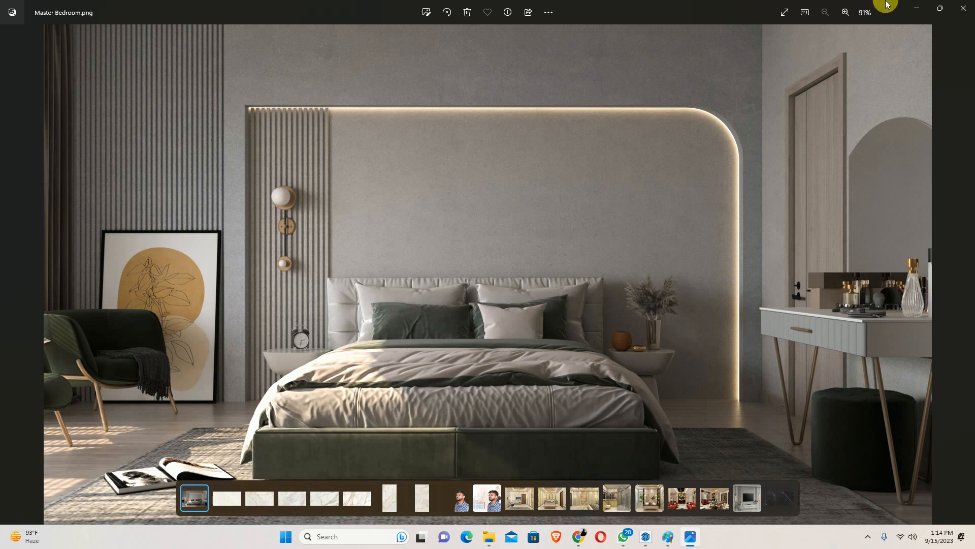
pyautogui.click(917, 9)
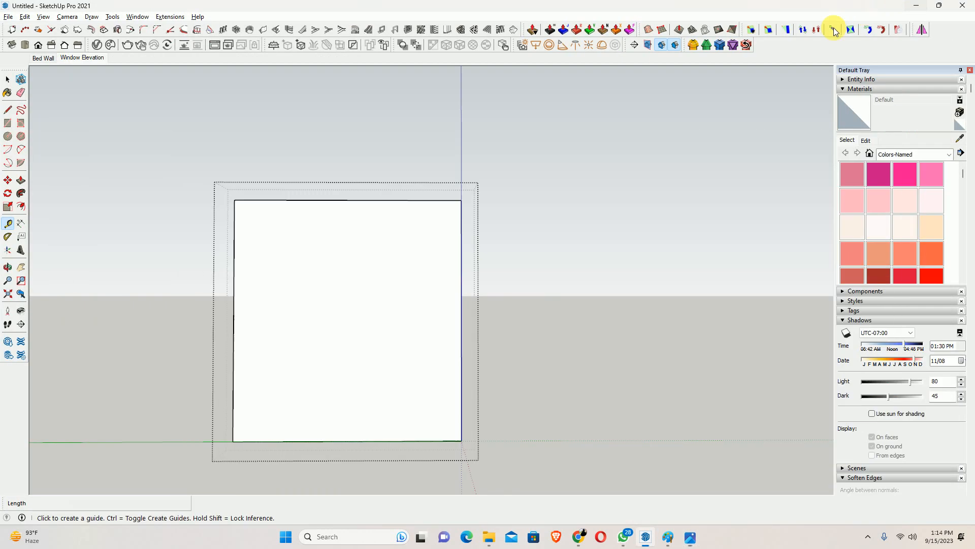
pyautogui.click(234, 320)
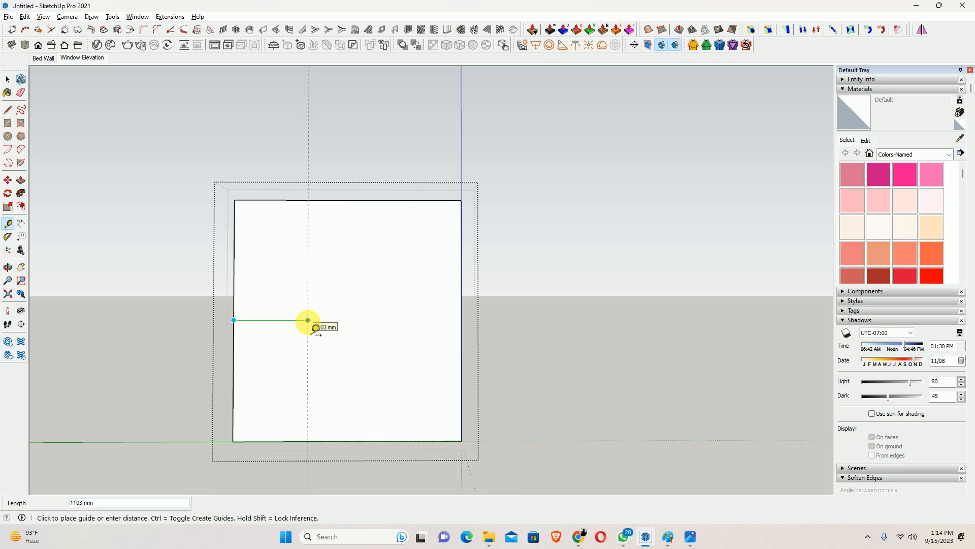
pyautogui.write('600')
pyautogui.press('Return')
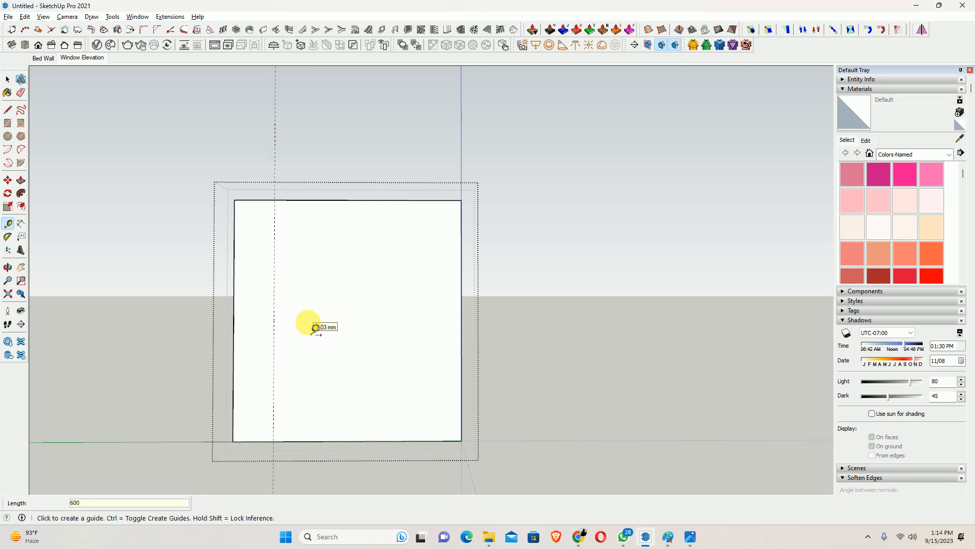
pyautogui.click(462, 320)
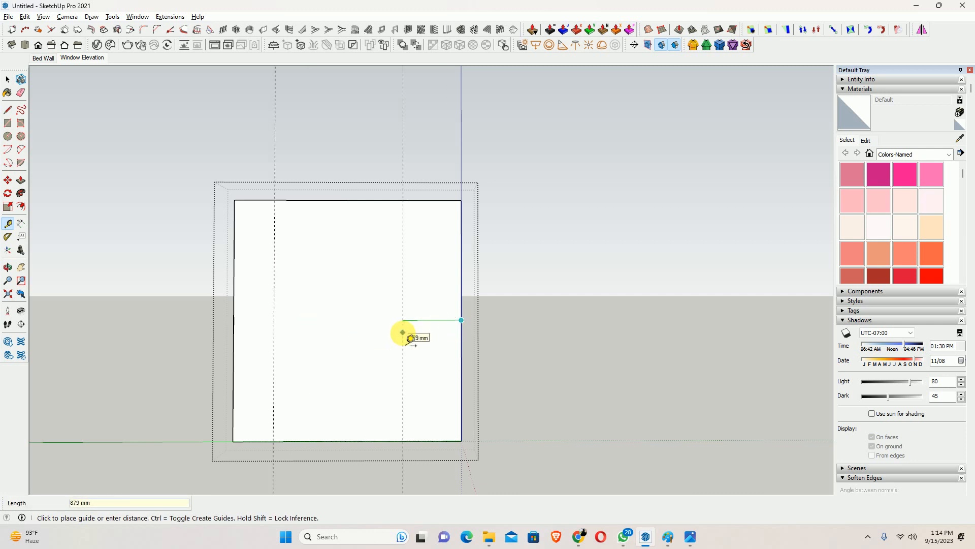
pyautogui.press('Return')
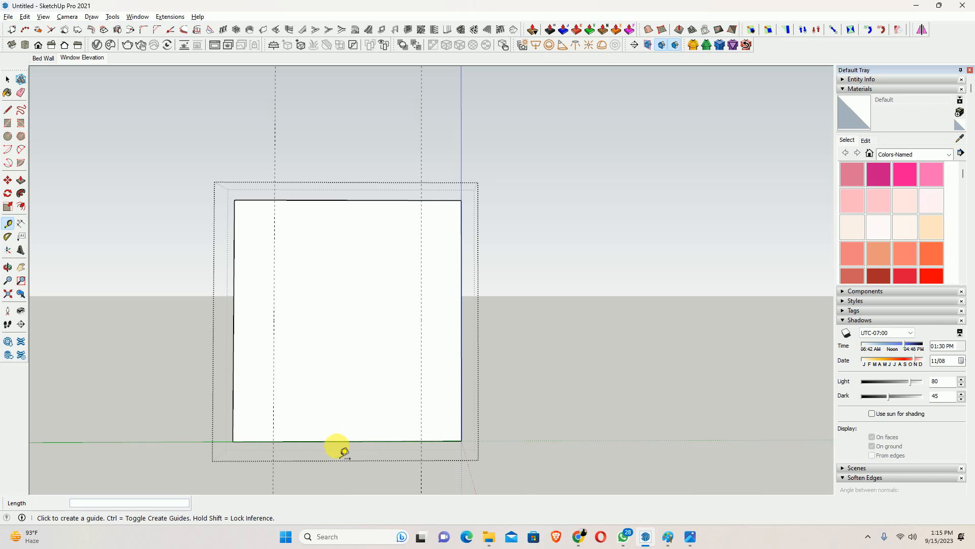
# - Place a horizontal guide 2400 mm above the bottom edge of the window-side wall
pyautogui.click(340, 442)
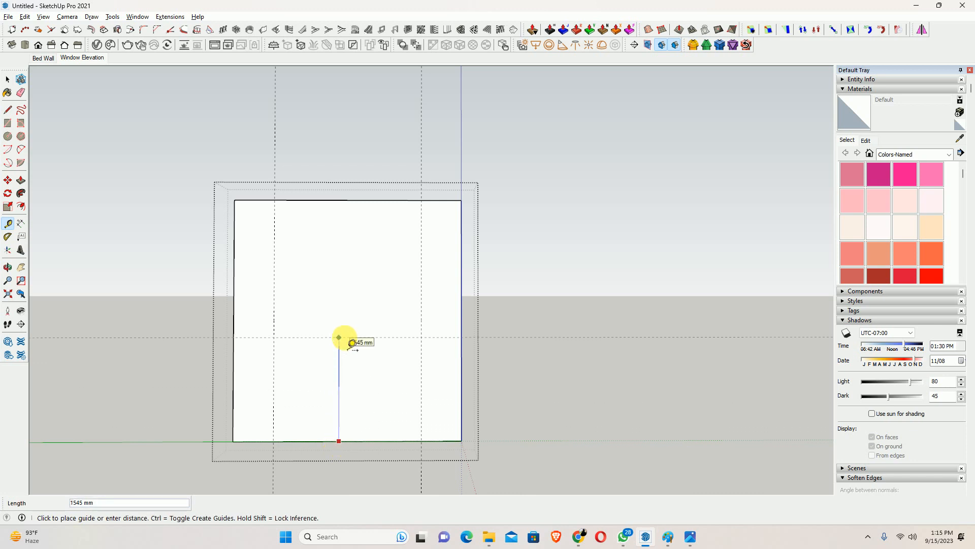
pyautogui.write('2400')
pyautogui.press('Return')
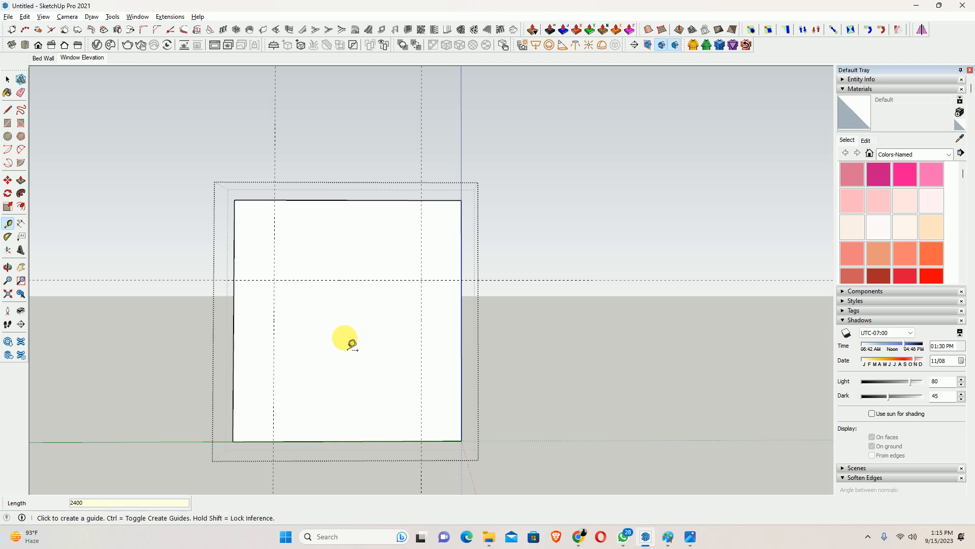
# - Draw a 2400 × 2200 mm rectangle between the guides, push it through the window-side wall as an opening, and leave group editing
pyautogui.press('r')
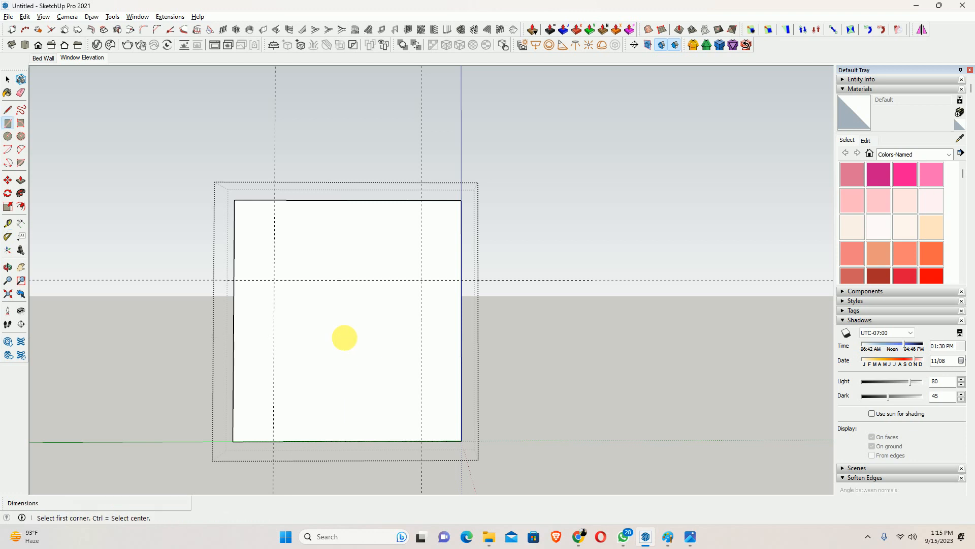
pyautogui.click(274, 280)
pyautogui.click(421, 440)
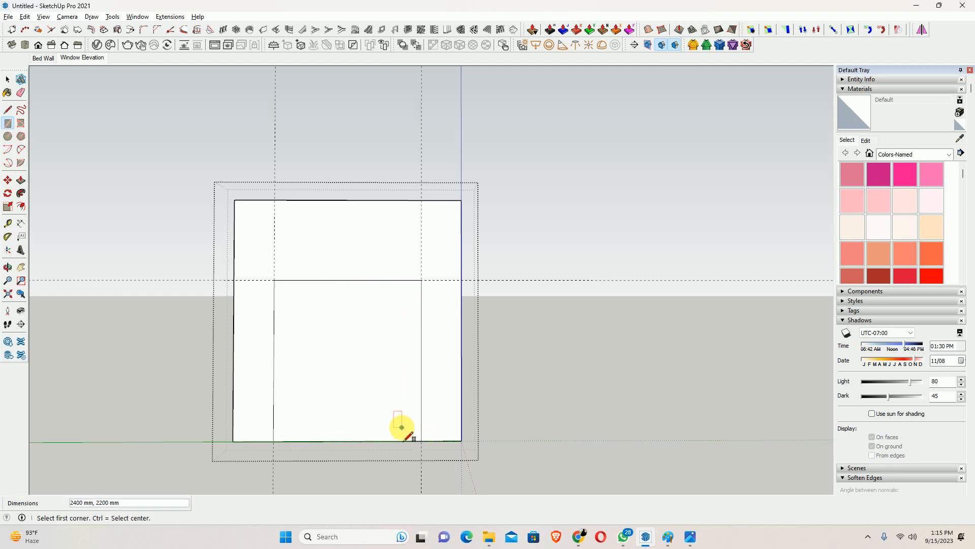
pyautogui.press('p')
pyautogui.click(356, 354)
pyautogui.press('space')
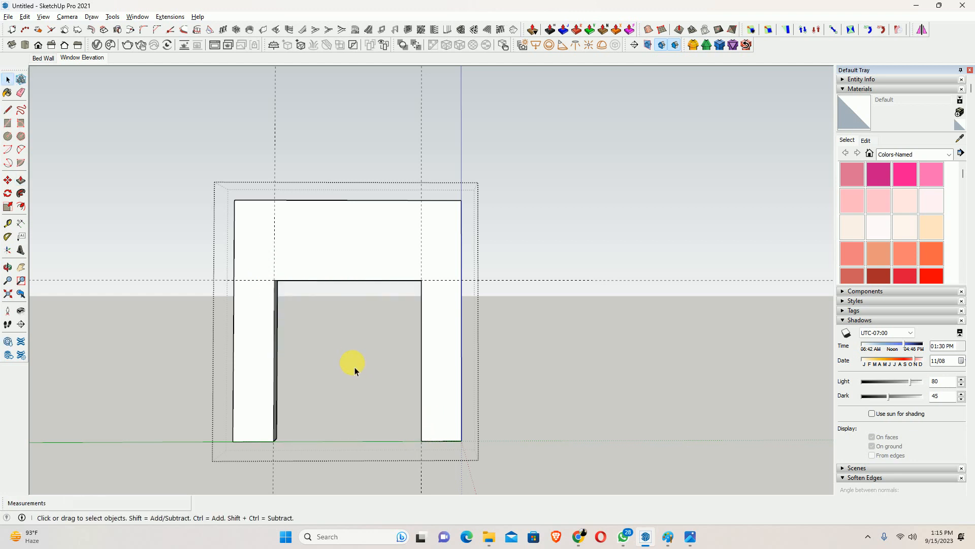
pyautogui.click(354, 367)
pyautogui.scroll(5, 354, 370)
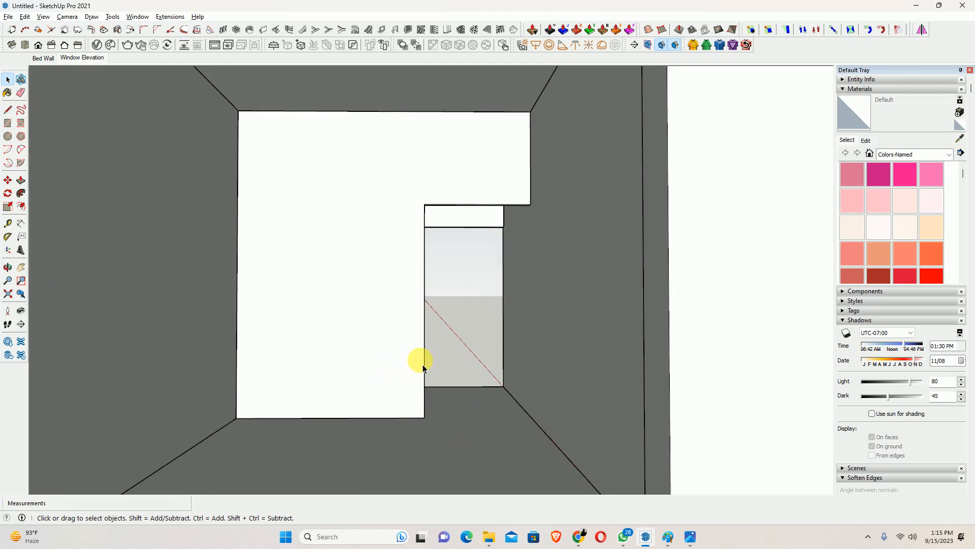
pyautogui.scroll(-5, 424, 367)
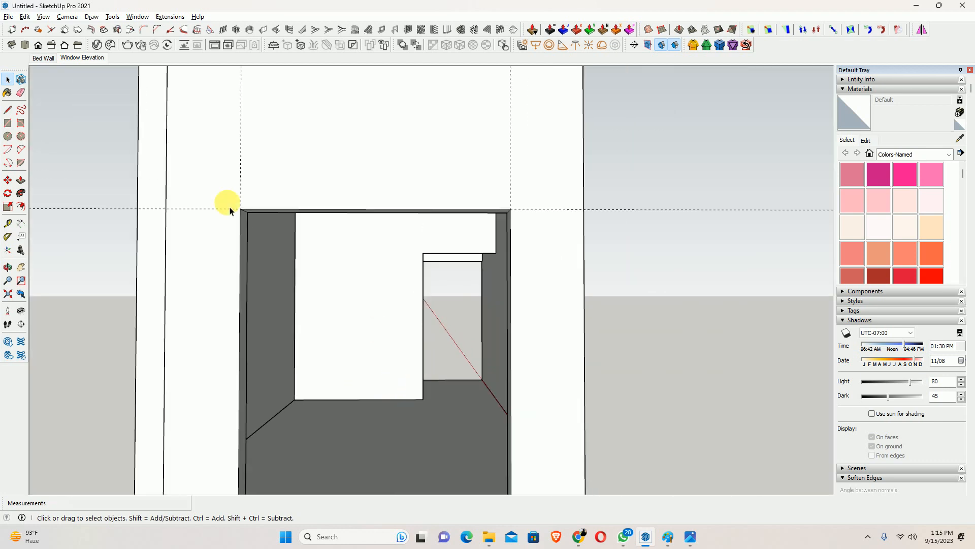
# - Check the opening in the Bed Wall and Window Elevation scenes, and delete all guides
pyautogui.click(42, 59)
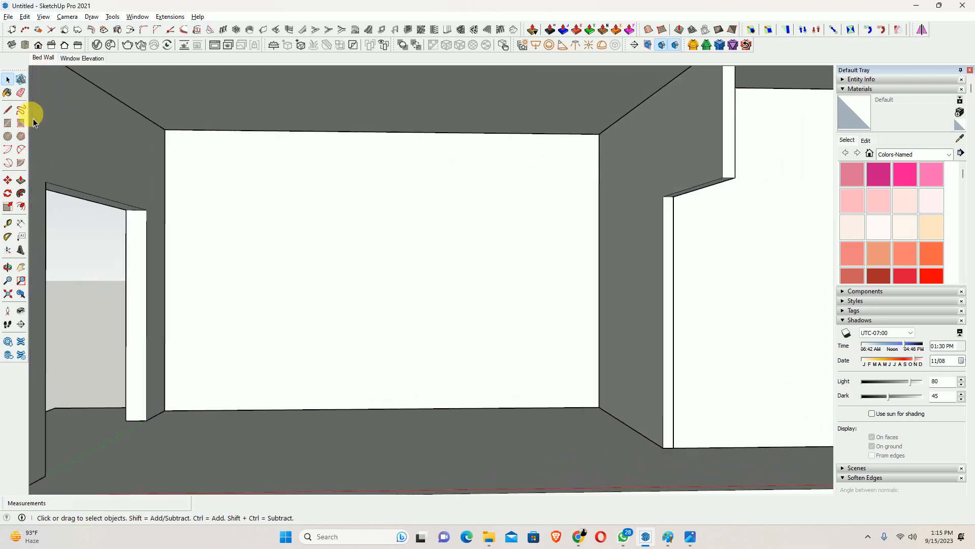
pyautogui.click(76, 57)
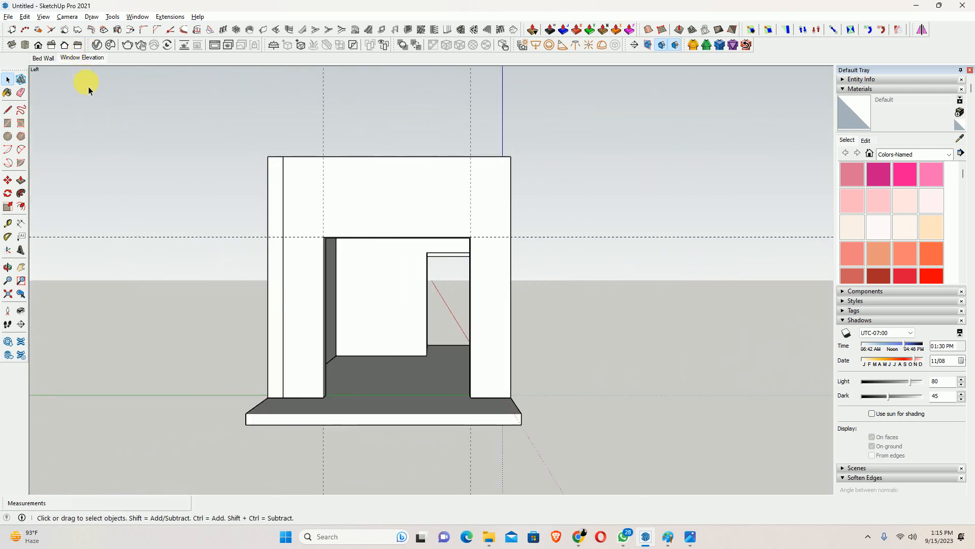
pyautogui.moveTo(364, 192); pyautogui.dragTo(218, 201, button='middle')
pyautogui.click(24, 16)
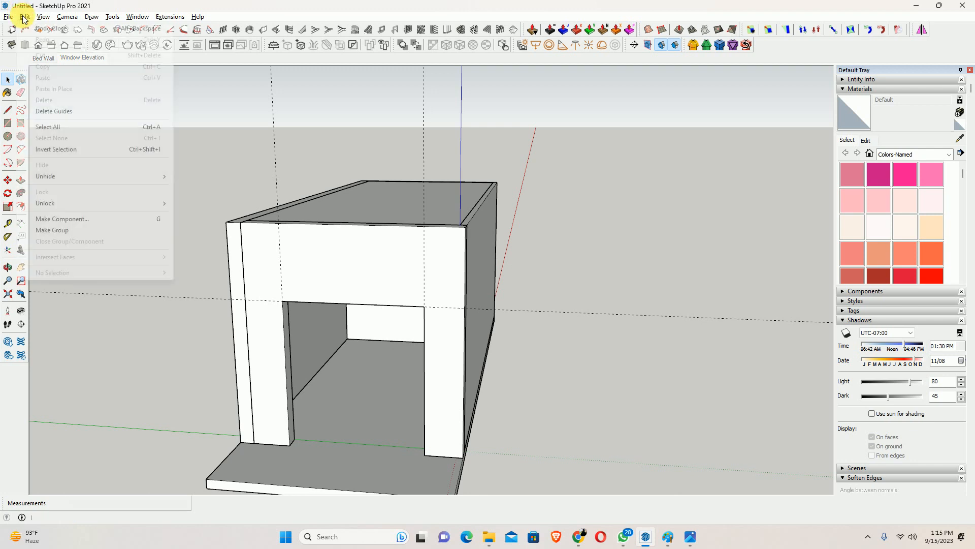
pyautogui.click(56, 111)
# - Return to the Bed Wall scene, examine the bedroom reference image, and calculate 1800 × 2 in Calculator
pyautogui.click(43, 57)
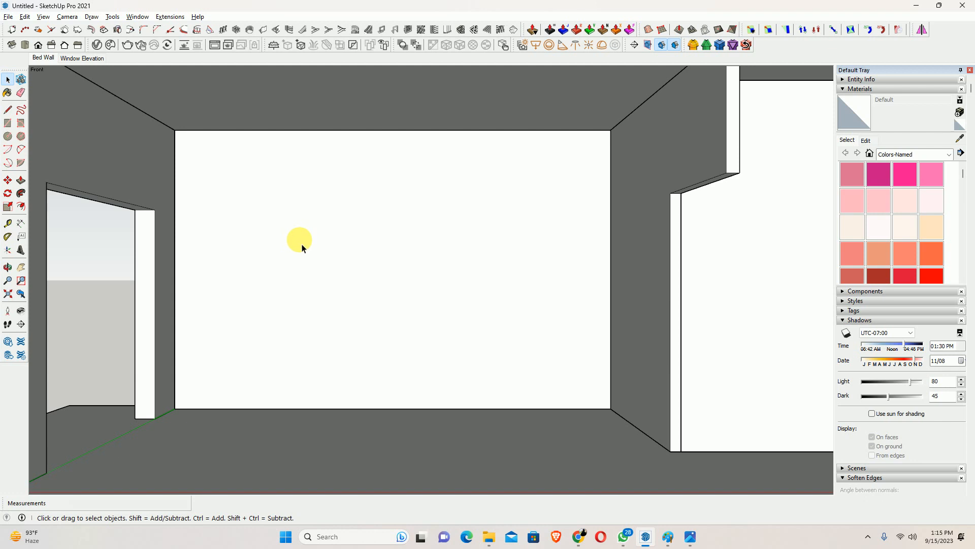
pyautogui.click(690, 537)
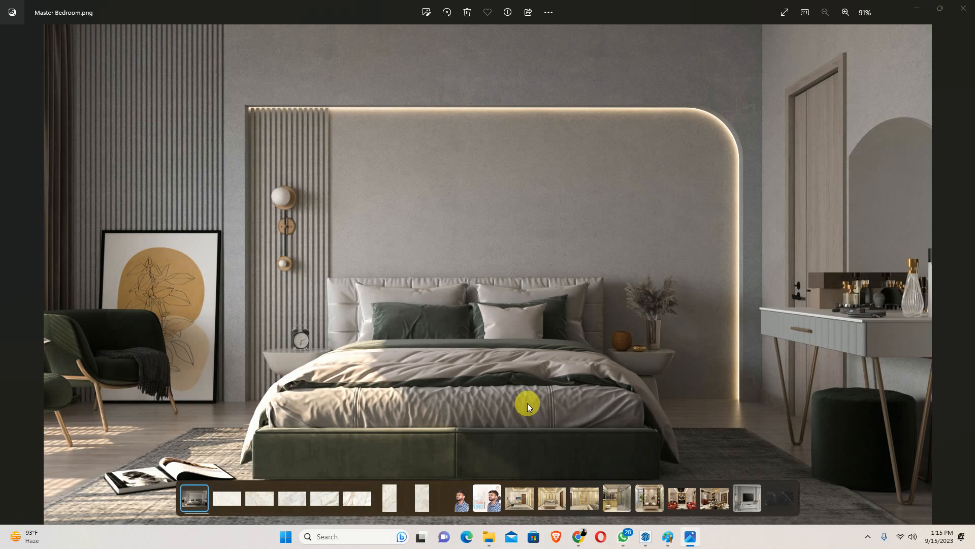
pyautogui.press('super+e')
pyautogui.press('super+r')
pyautogui.press('Return')
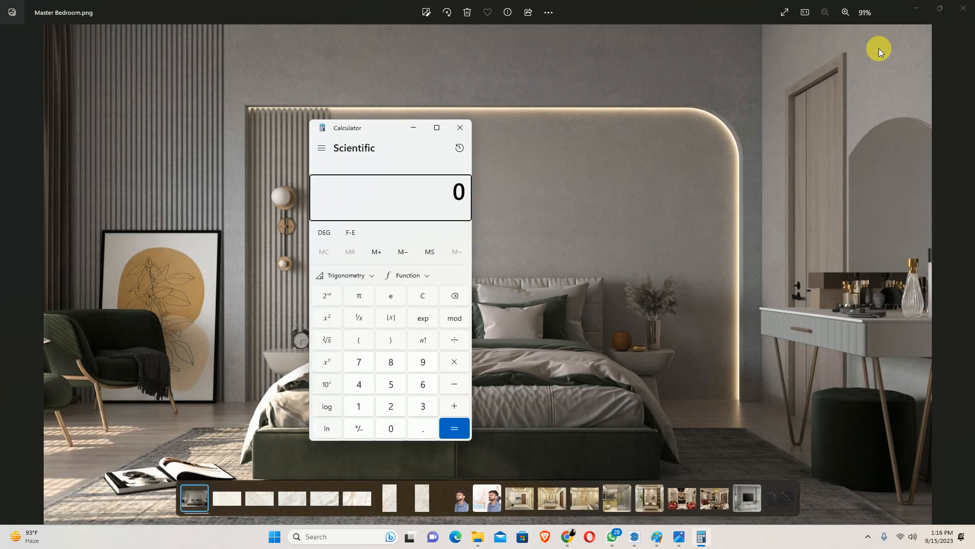
pyautogui.press('8')
pyautogui.press('Return')
pyautogui.write('1800 × 2')
pyautogui.press('Return')
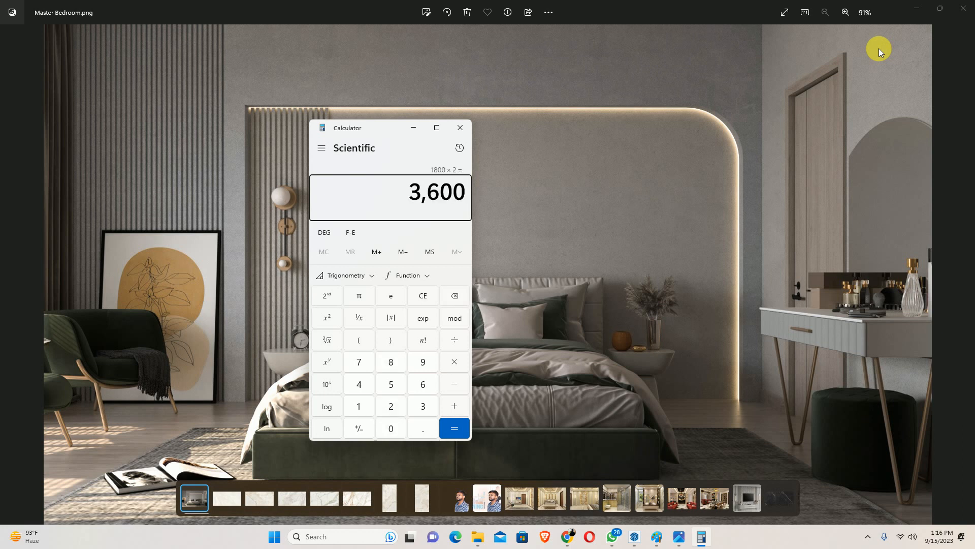
pyautogui.click(915, 10)
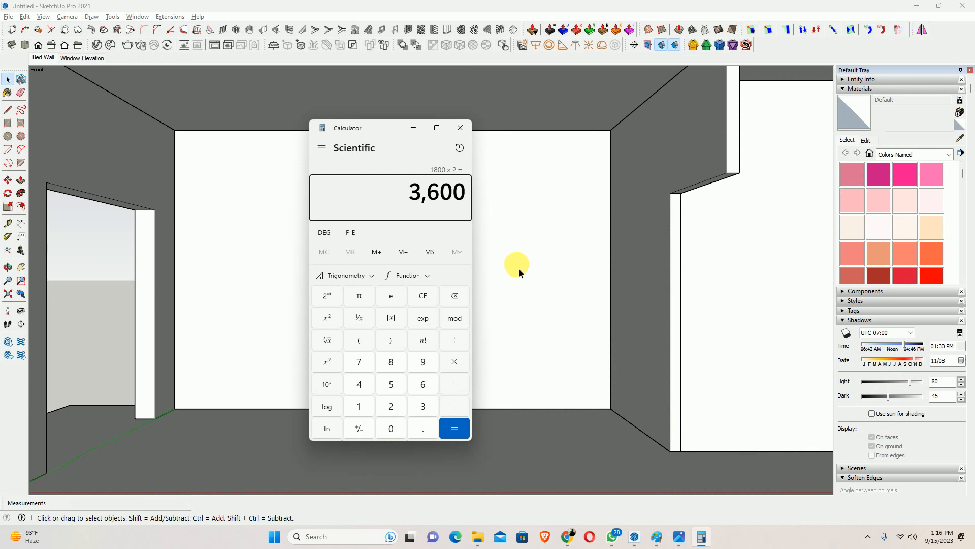
pyautogui.click(460, 127)
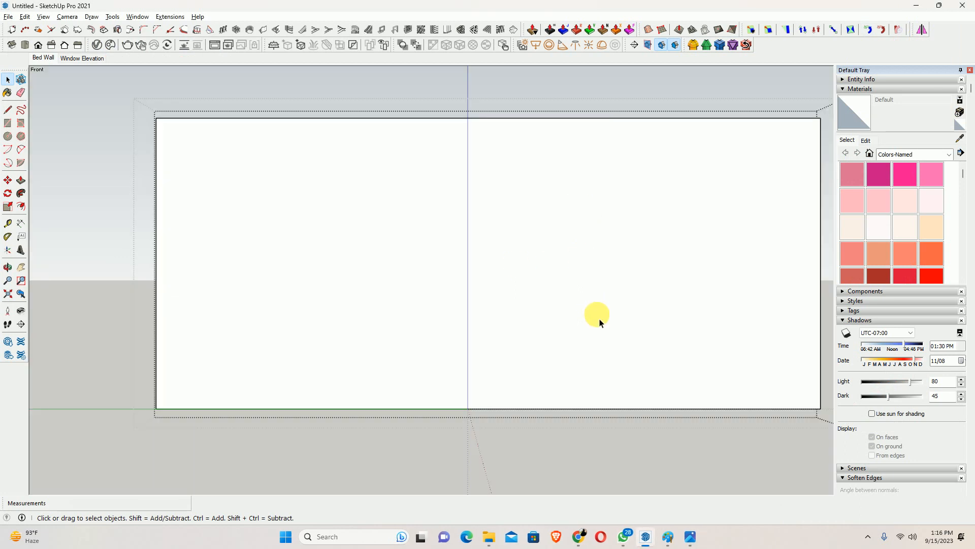
# - Open the bed wall group for editing and place a vertical guide 1500 mm in from its left edge
pyautogui.press('Escape')
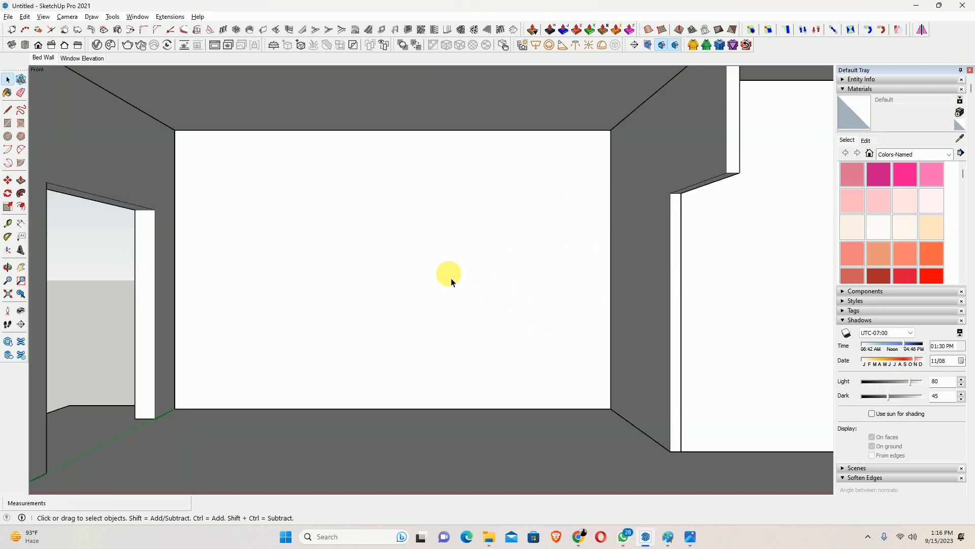
pyautogui.doubleClick(451, 279)
pyautogui.scroll(-1, 452, 281)
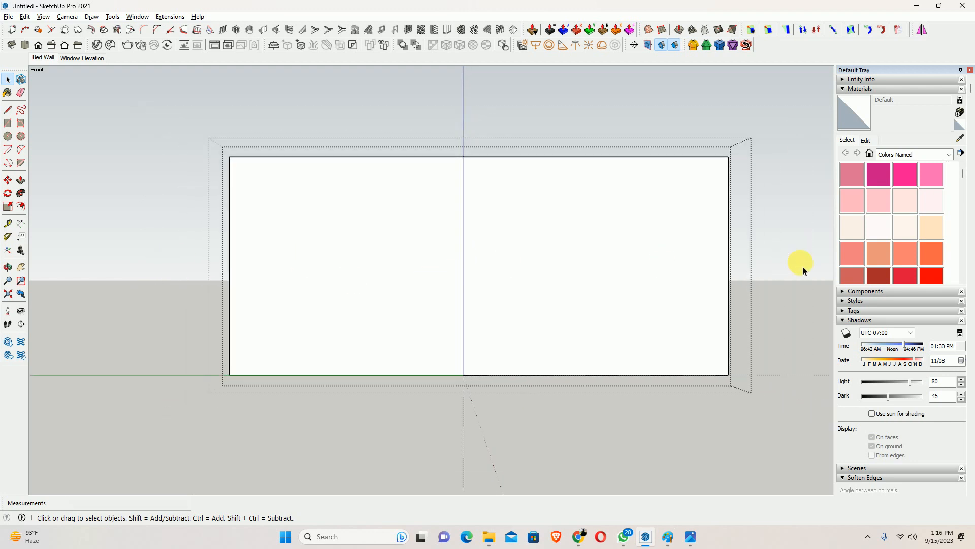
pyautogui.press('t')
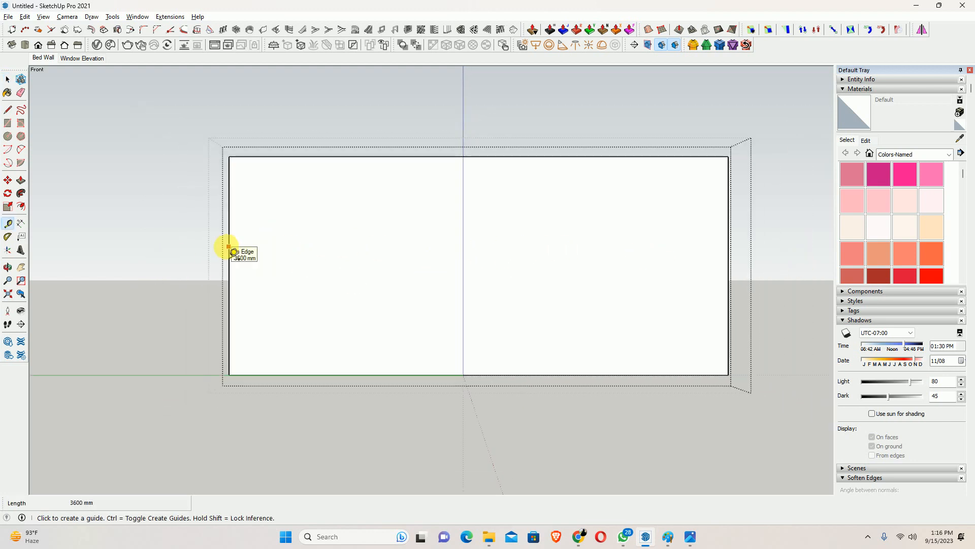
pyautogui.click(228, 246)
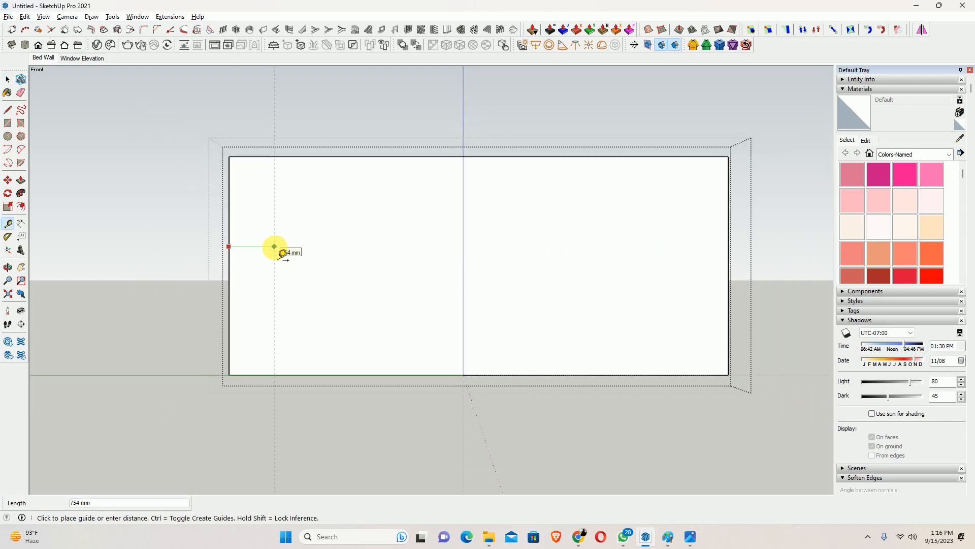
pyautogui.press('Return')
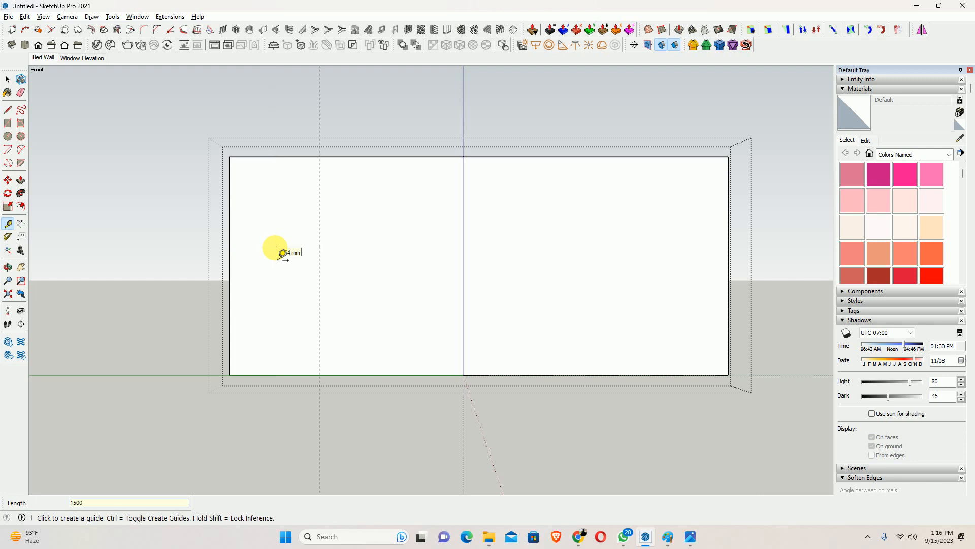
# - Check the annotated reference image in Paint and place a vertical guide 150 mm right of the 1500 mm guide on the bed wall
pyautogui.click(667, 536)
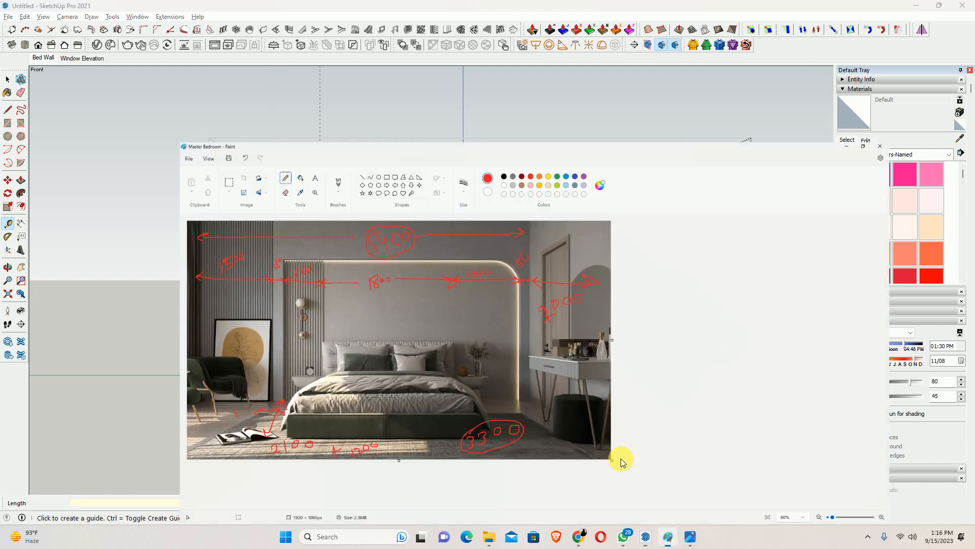
pyautogui.click(910, 4)
pyautogui.click(320, 232)
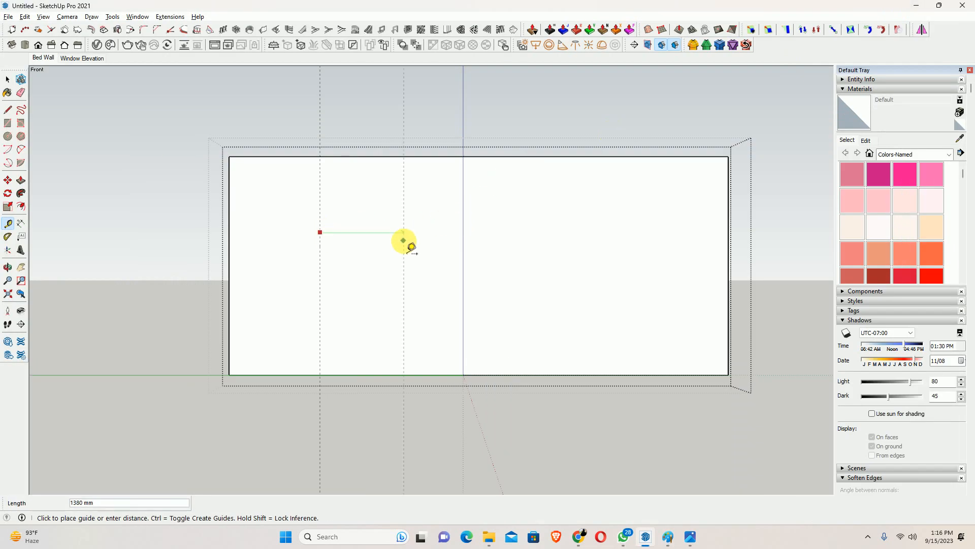
pyautogui.write('150')
pyautogui.press('Return')
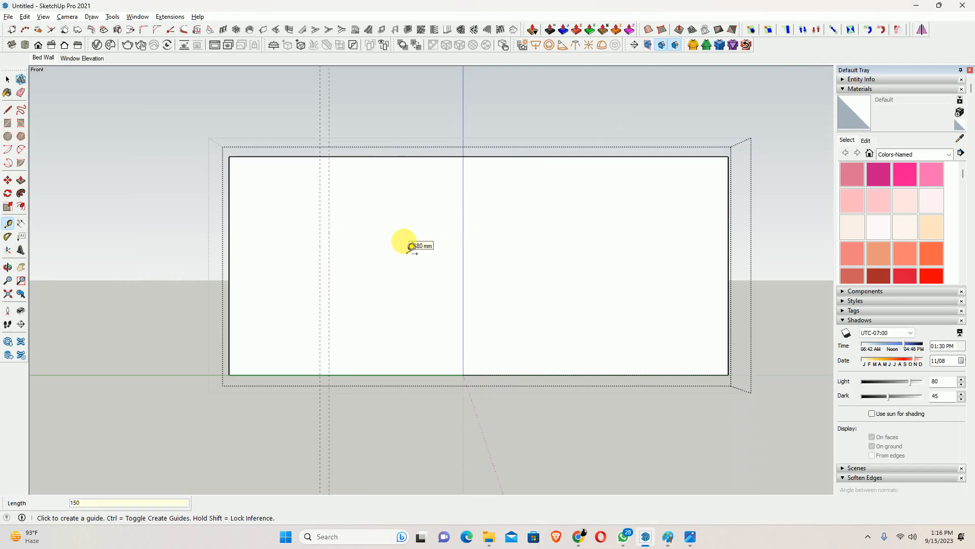
# - Place another vertical guide 600 mm right of the 150 mm guide on the bed wall
pyautogui.click(329, 264)
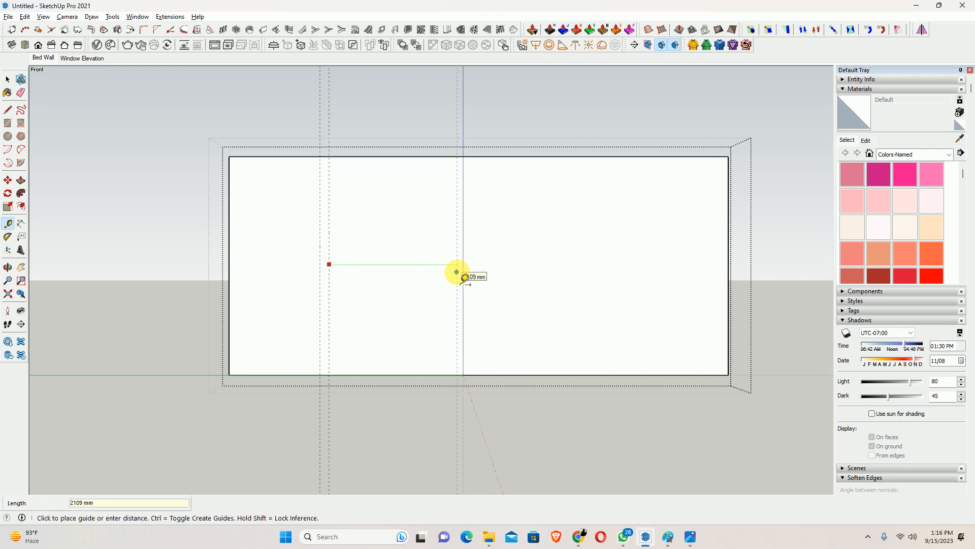
pyautogui.click(417, 391)
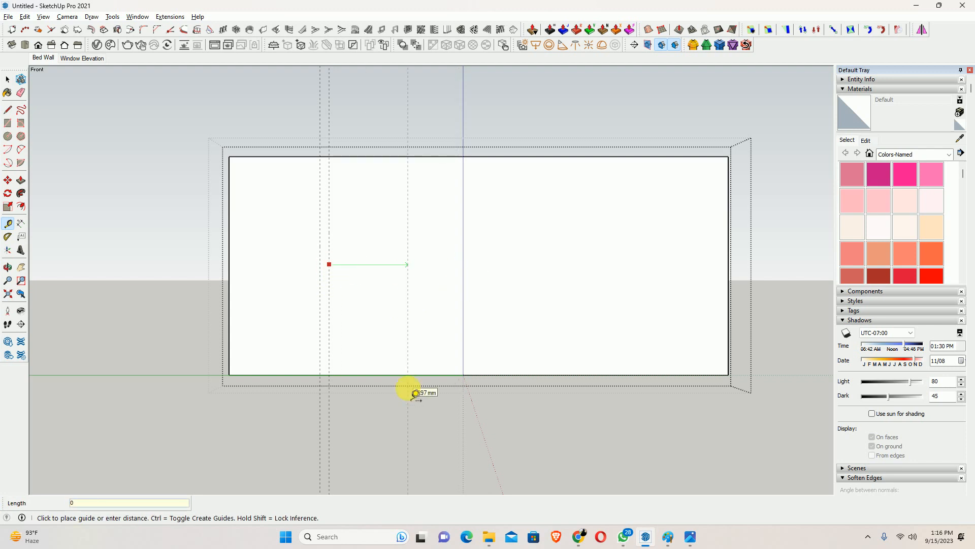
pyautogui.write('600')
pyautogui.press('Return')
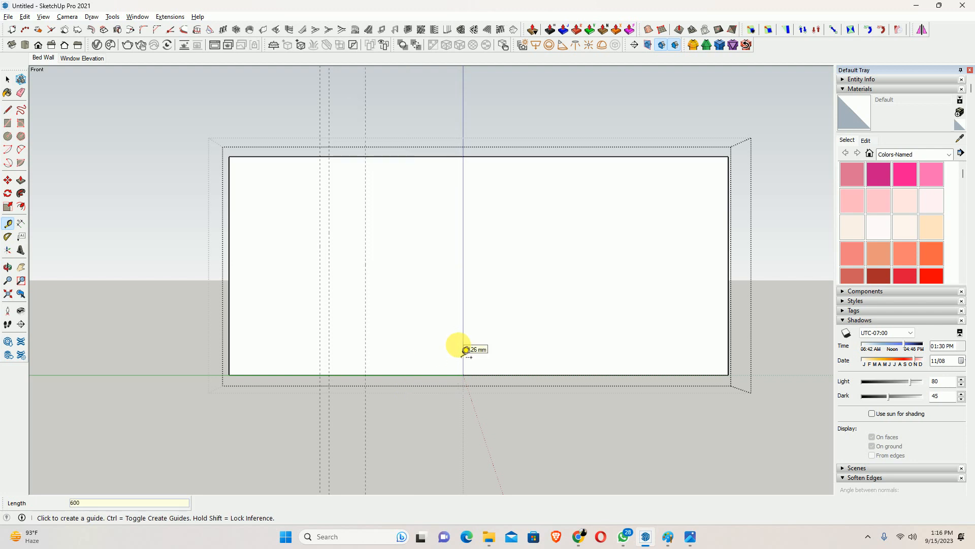
# - Place a vertical guide 1800 mm right of the 600 mm guide on the bed wall
pyautogui.click(365, 287)
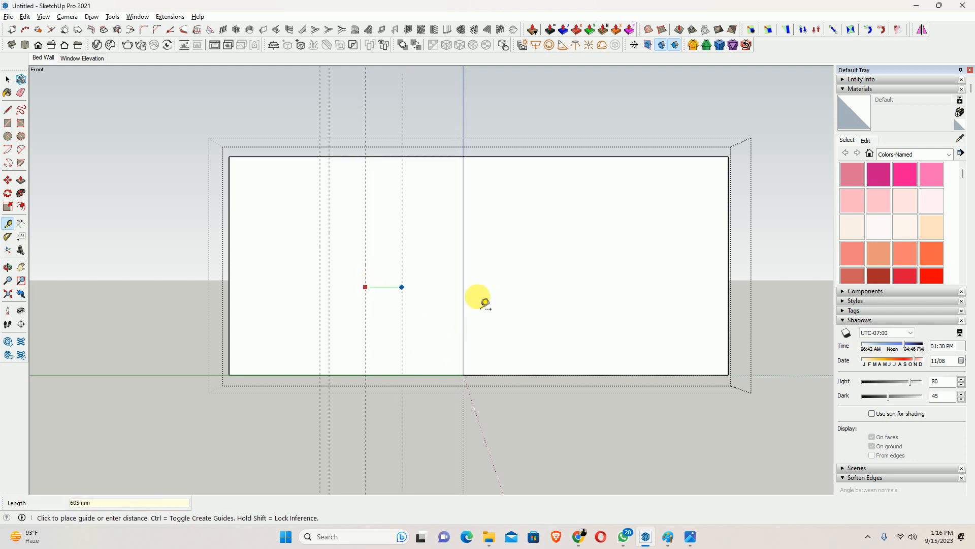
pyautogui.write('180')
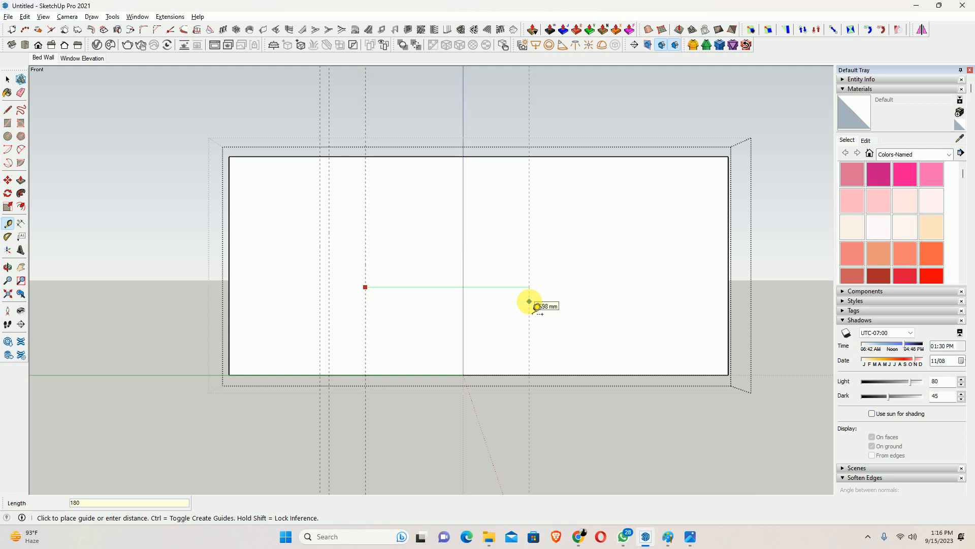
pyautogui.write('0')
pyautogui.press('Return')
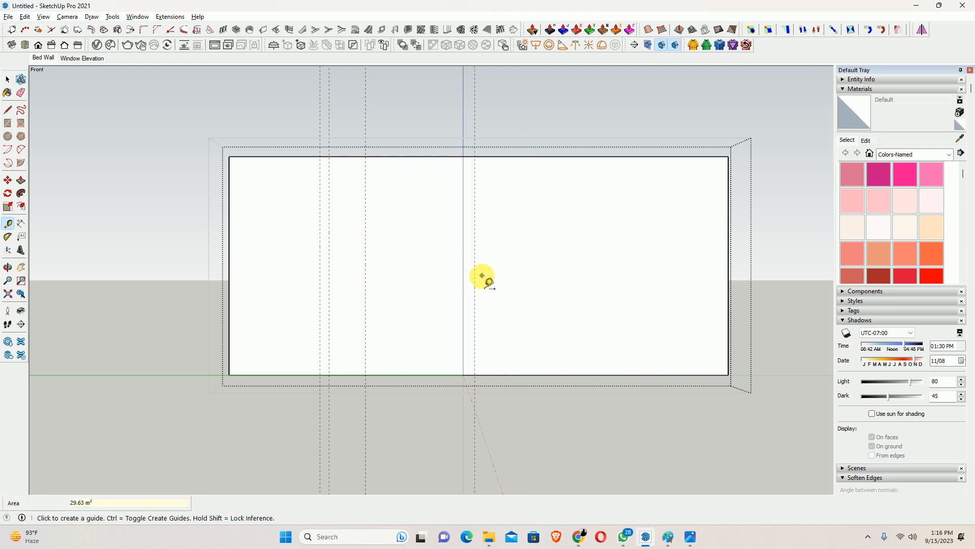
# - Place a vertical guide 1200 mm right of the 1800 mm guide, and another 150 mm right of that one
pyautogui.click(474, 279)
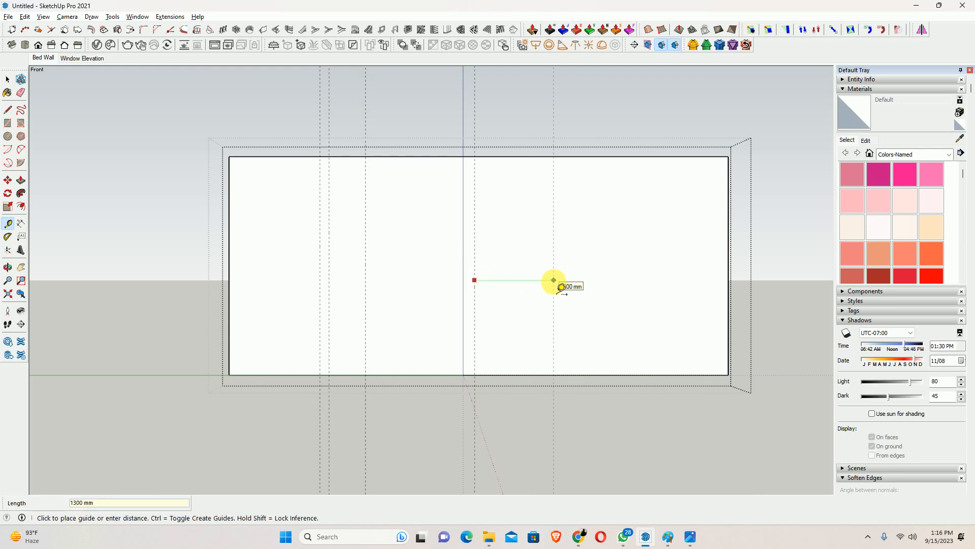
pyautogui.write('1200')
pyautogui.press('Return')
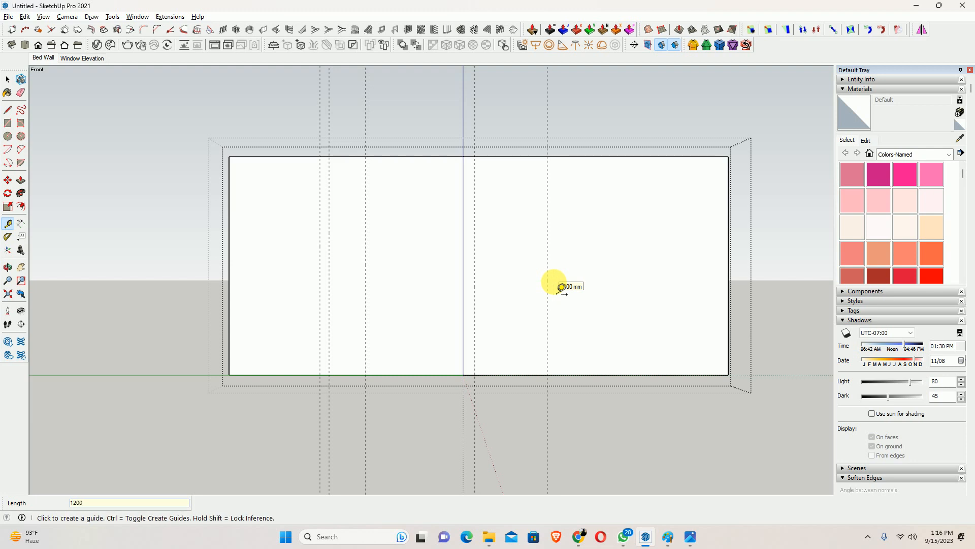
pyautogui.click(547, 276)
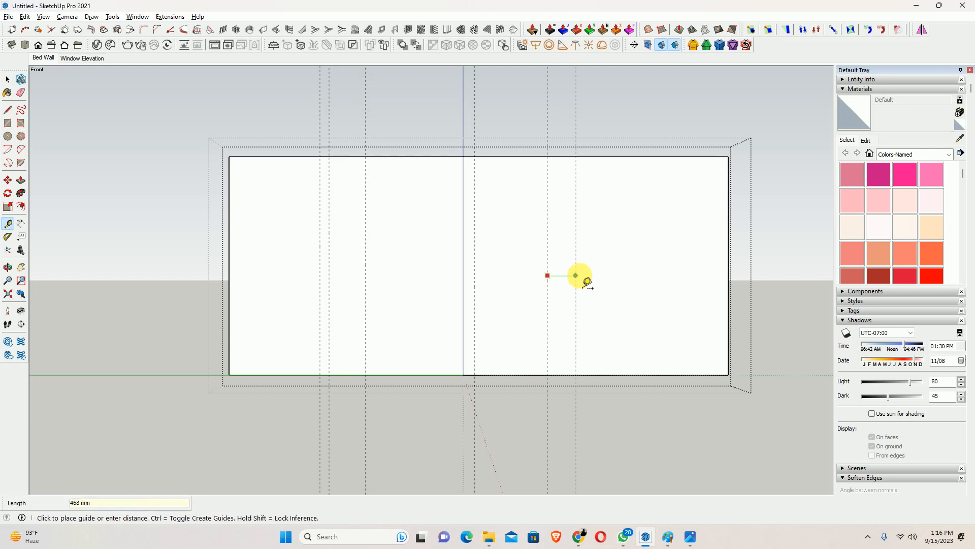
pyautogui.write('150')
pyautogui.press('Return')
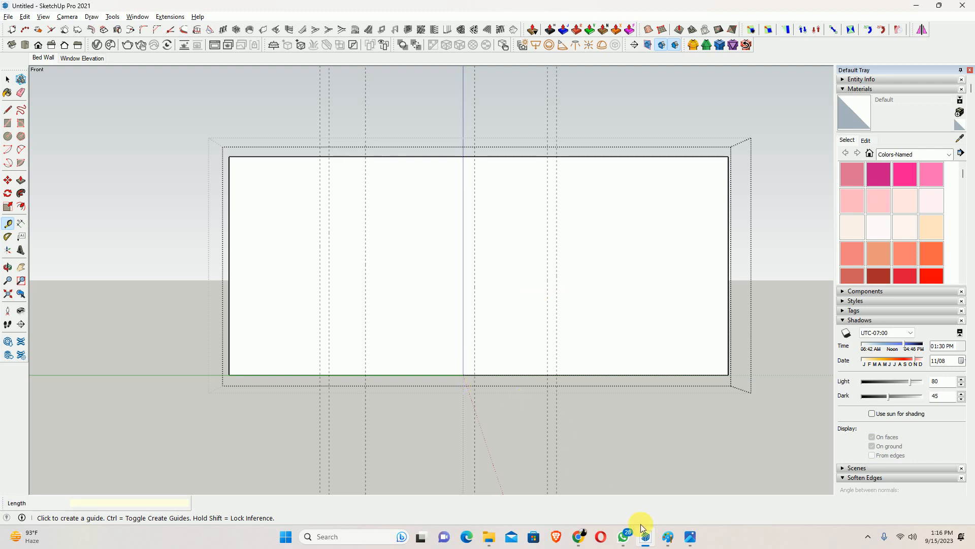
# - Check the bedroom reference image and place a horizontal guide 2400 mm above the bed wall's bottom edge
pyautogui.click(689, 537)
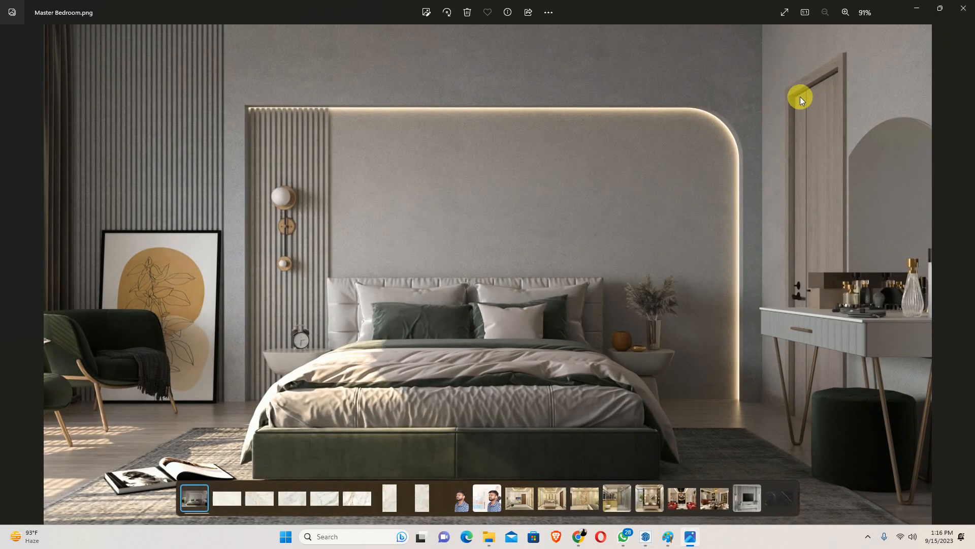
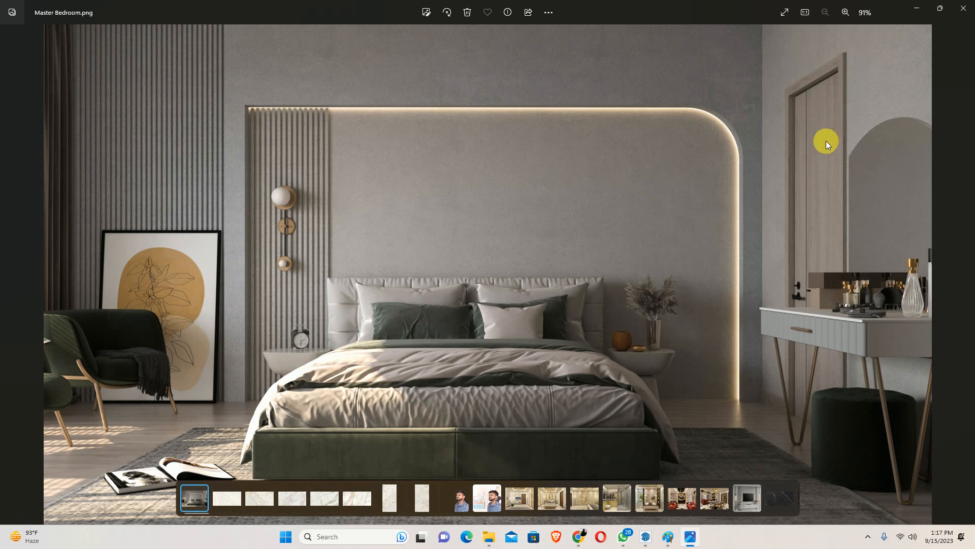
pyautogui.click(915, 7)
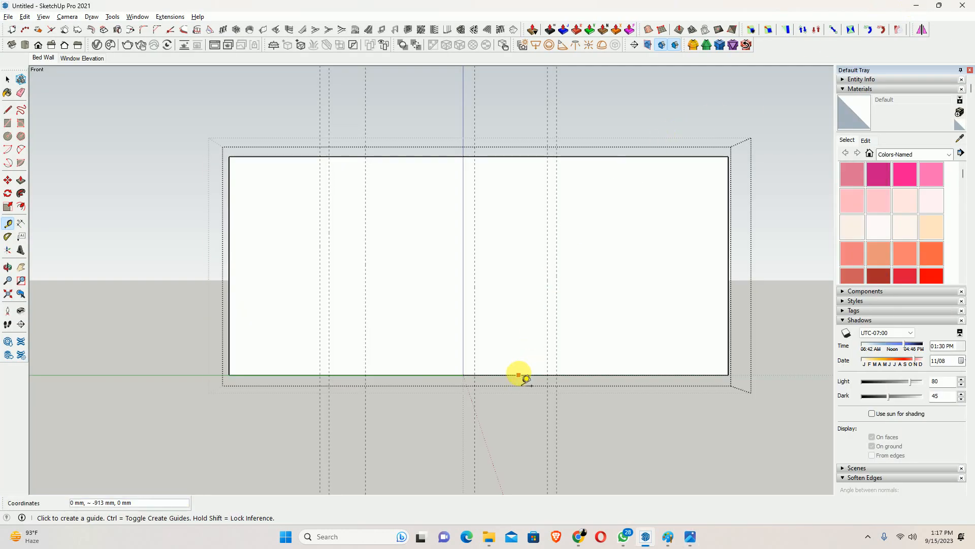
pyautogui.click(519, 375)
pyautogui.write('2400')
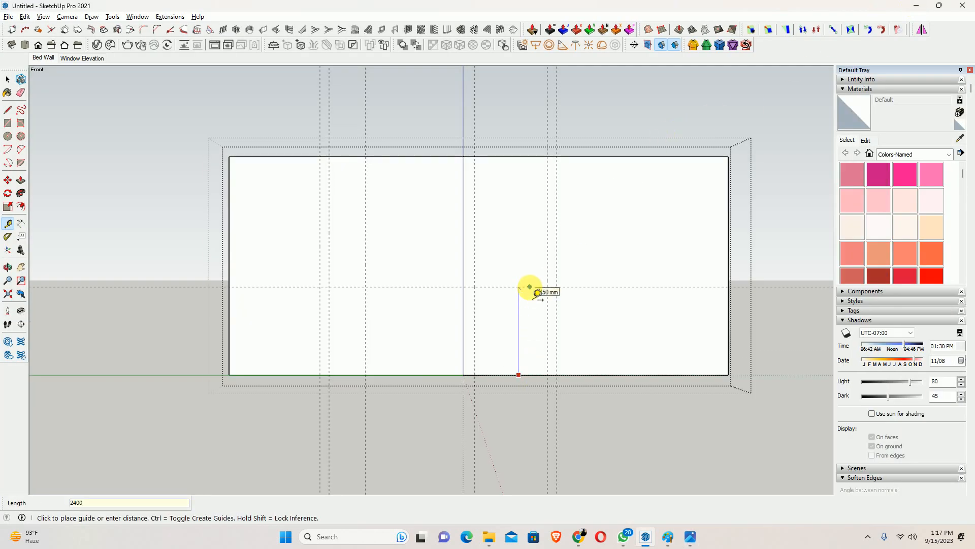
pyautogui.press('Return')
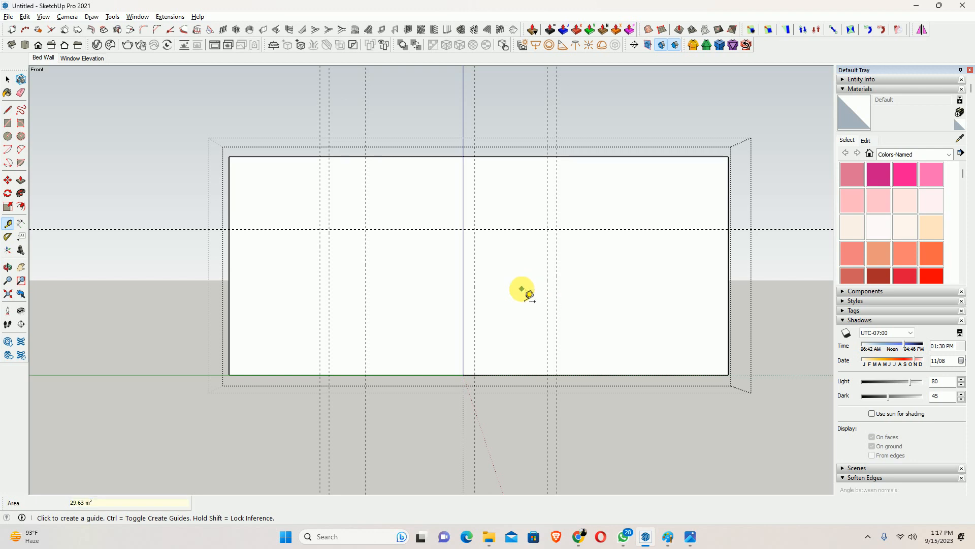
# - Draw a 3600 × 2400 mm rectangle on the bed wall between the inner guides, from the floor edge to the horizontal guide
pyautogui.press('r')
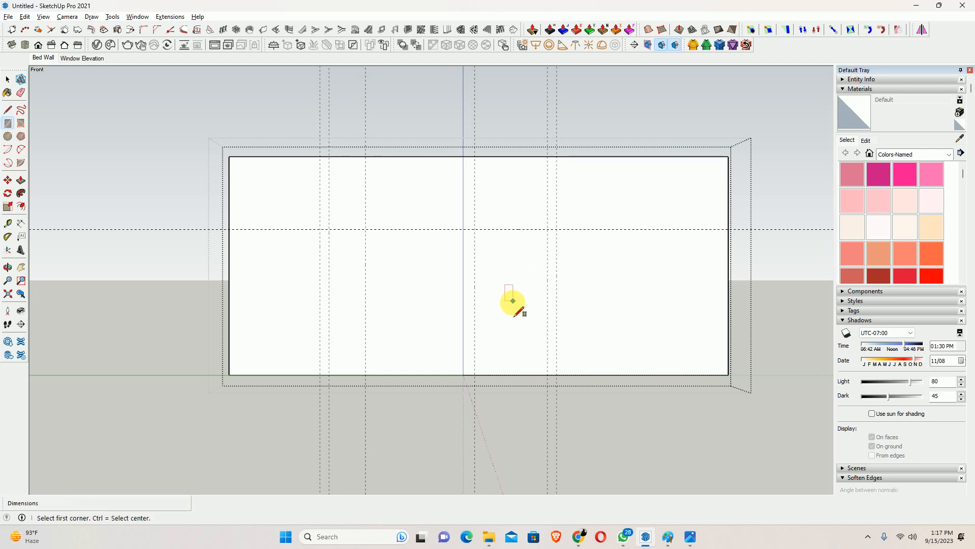
pyautogui.click(548, 375)
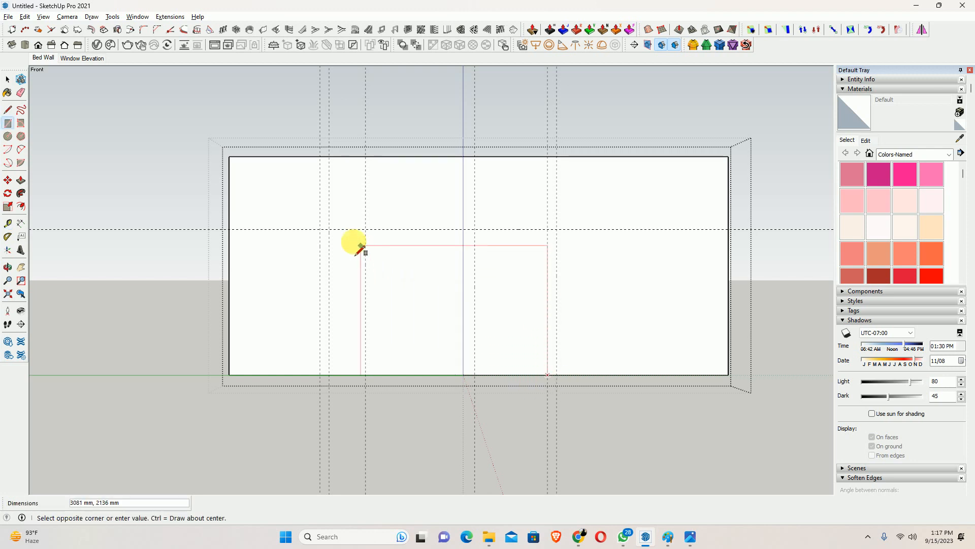
pyautogui.click(329, 229)
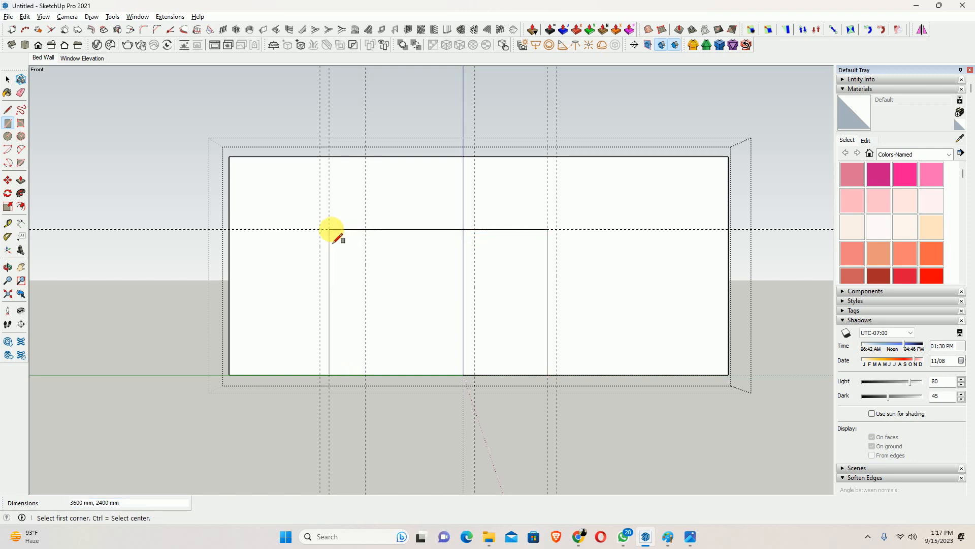
# - Push the rectangle's face 130 mm into the bed wall
pyautogui.moveTo(489, 291); pyautogui.dragTo(266, 366, button='middle')
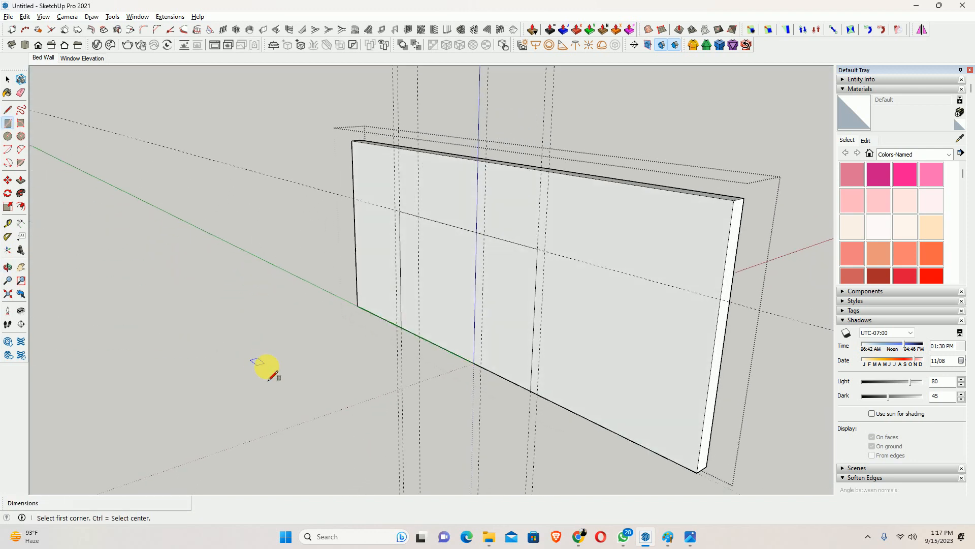
pyautogui.press('space')
pyautogui.press('p')
pyautogui.click(496, 330)
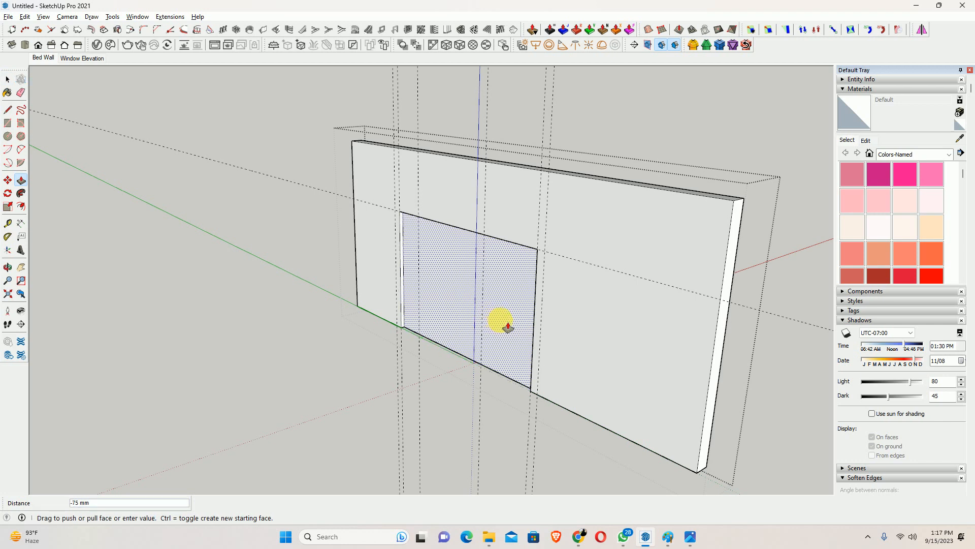
pyautogui.write('130')
pyautogui.press('Return')
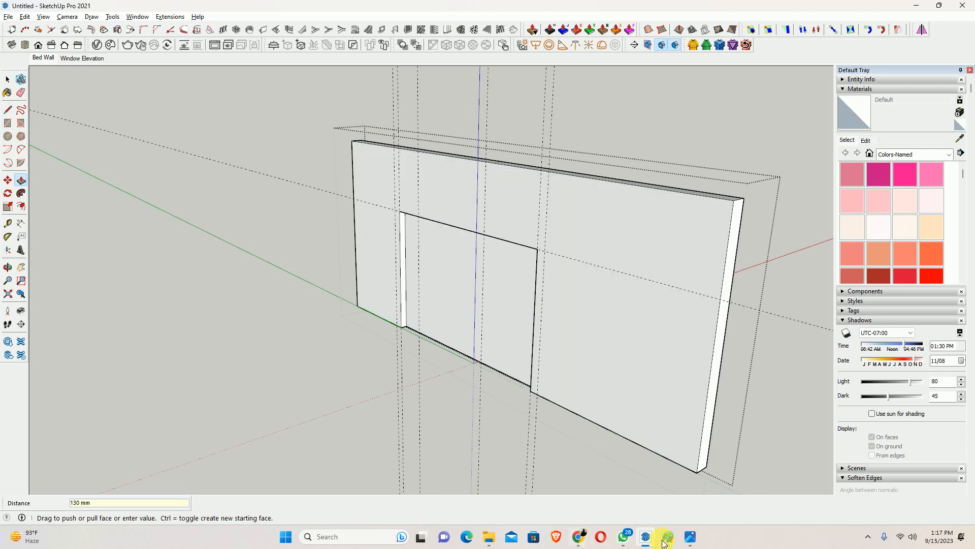
# - Compare the recess with the bedroom reference image and set its depth to 50 mm
pyautogui.click(690, 536)
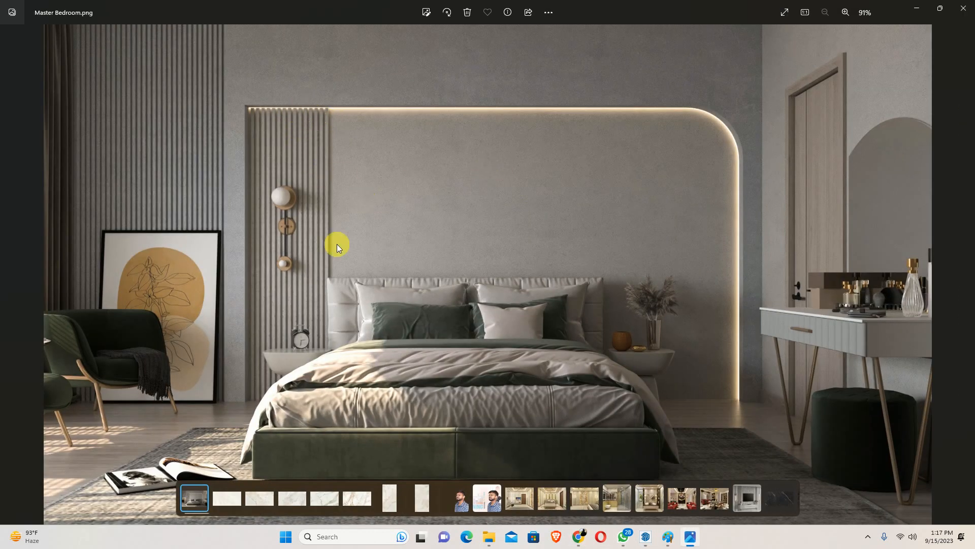
pyautogui.click(917, 8)
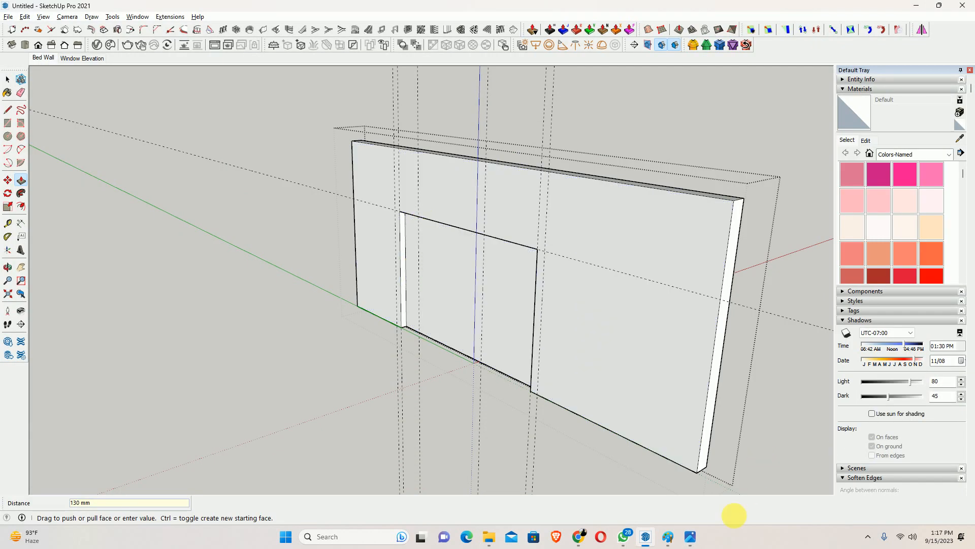
pyautogui.click(691, 537)
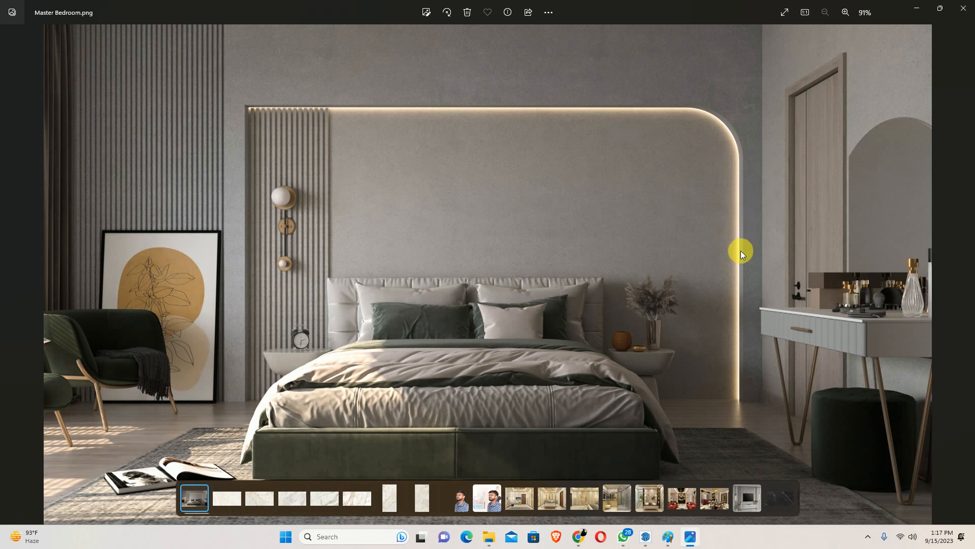
pyautogui.click(917, 8)
pyautogui.moveTo(523, 257)
pyautogui.mouseDown()
pyautogui.moveTo(407, 300)
pyautogui.moveTo(427, 327)
pyautogui.moveTo(447, 324)
pyautogui.moveTo(440, 320)
pyautogui.mouseUp()
pyautogui.write('50')
pyautogui.press('Return')
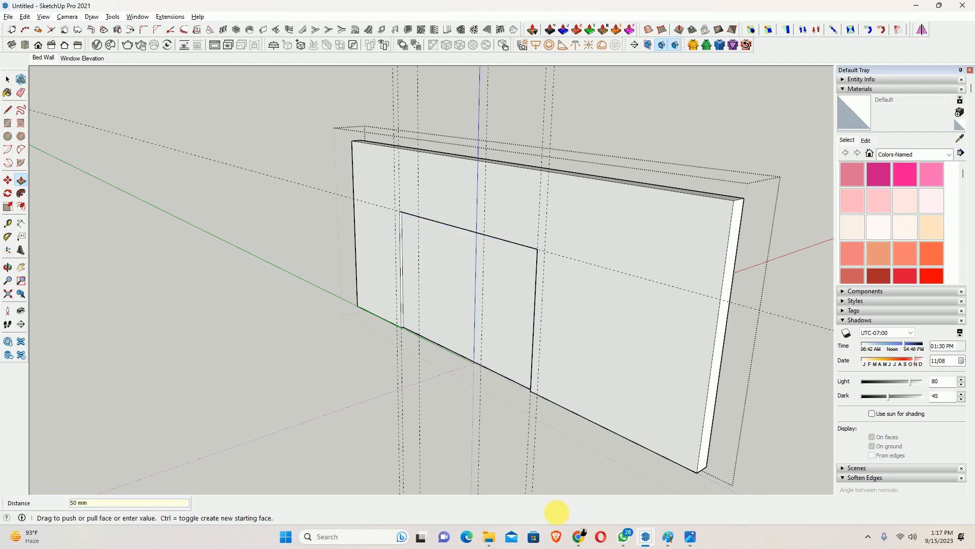
# - Check the bedroom reference image again and push the recess face another 50 mm into the wall
pyautogui.click(689, 538)
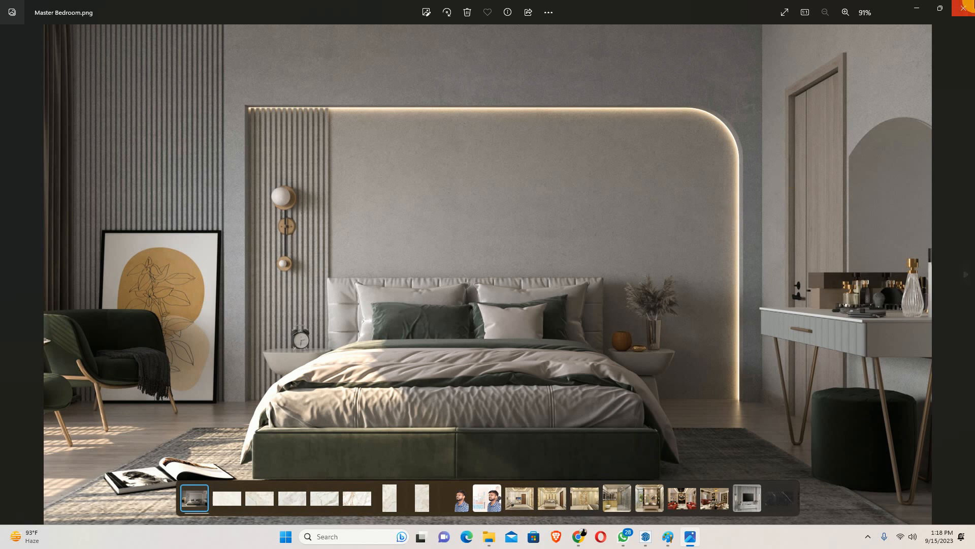
pyautogui.click(917, 7)
pyautogui.click(461, 300)
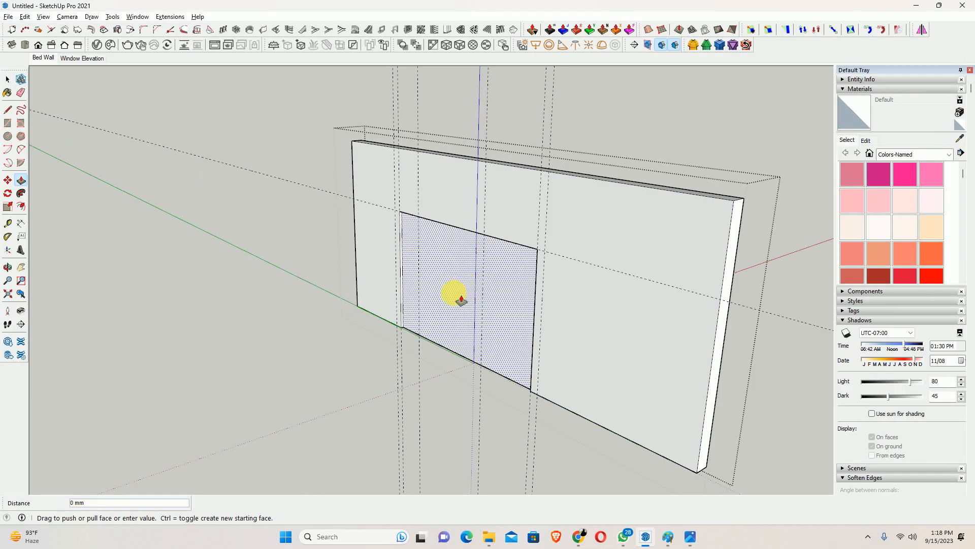
pyautogui.write('50')
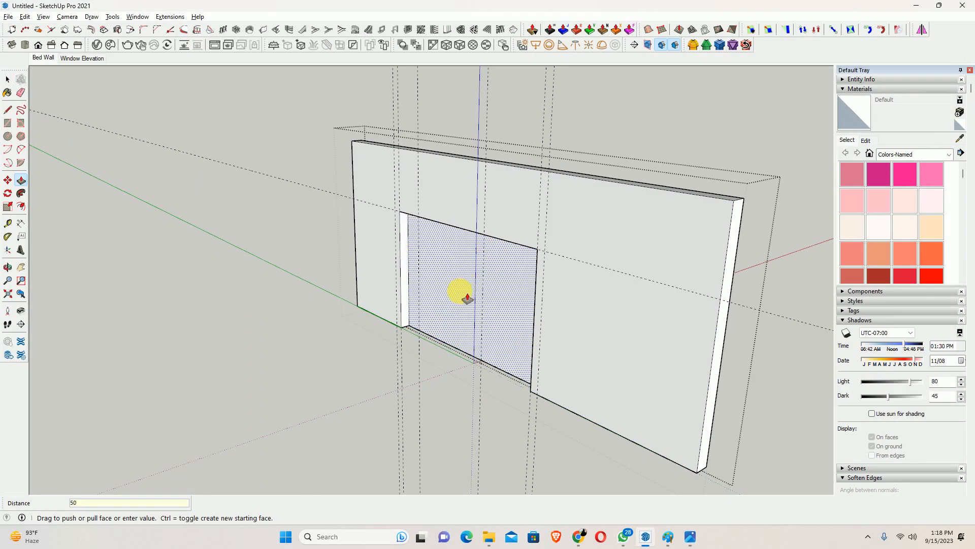
pyautogui.press('Return')
# - Examine the recess depth at its left side and upper corner, and view the whole opening from several angles
pyautogui.scroll(5, 399, 306)
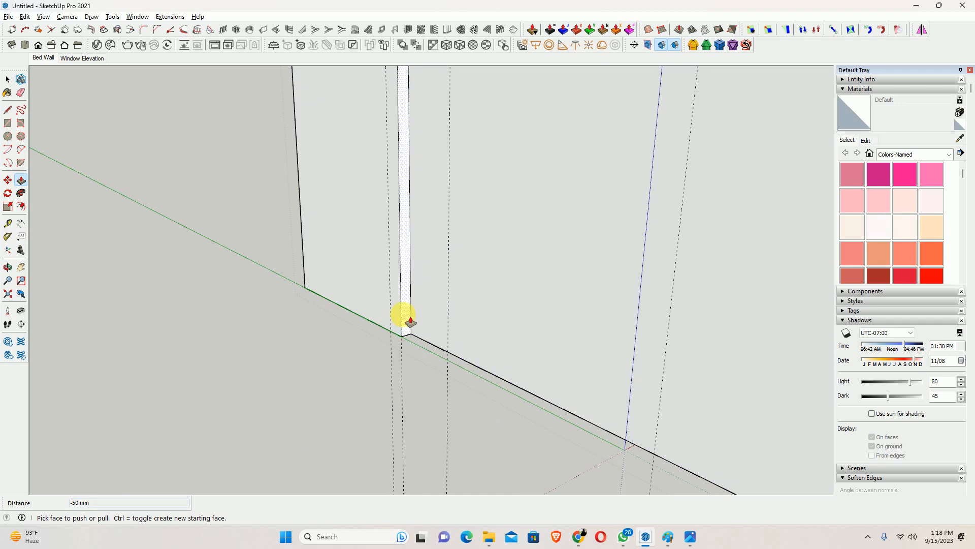
pyautogui.press('t')
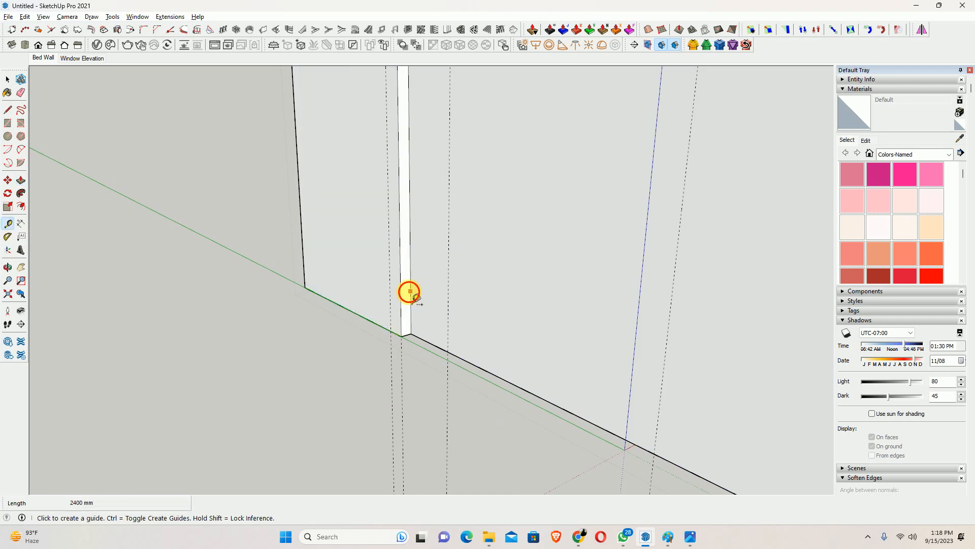
pyautogui.click(406, 292)
pyautogui.scroll(-5, 414, 290)
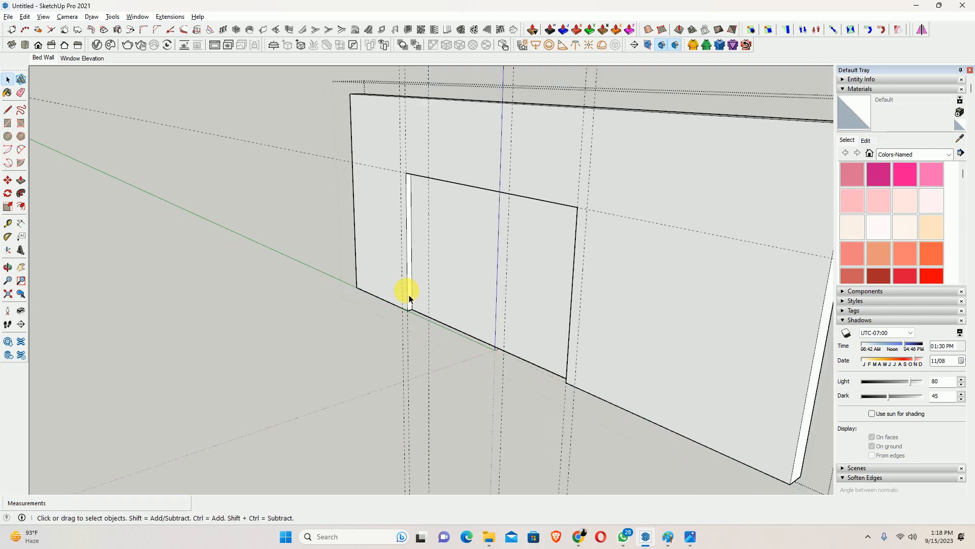
pyautogui.moveTo(403, 296); pyautogui.dragTo(412, 127, button='middle')
pyautogui.scroll(5, 409, 198)
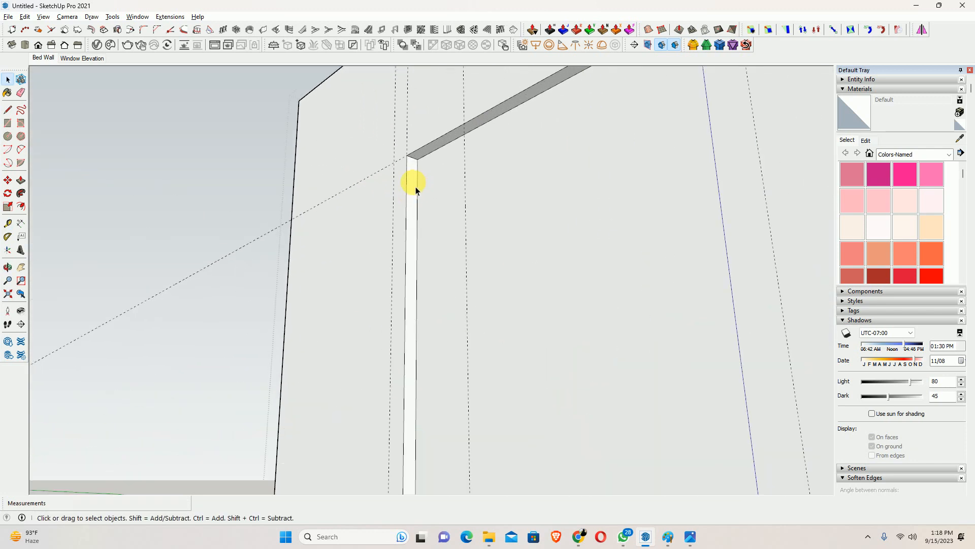
pyautogui.scroll(-5, 416, 189)
pyautogui.moveTo(392, 227); pyautogui.dragTo(655, 248, button='middle')
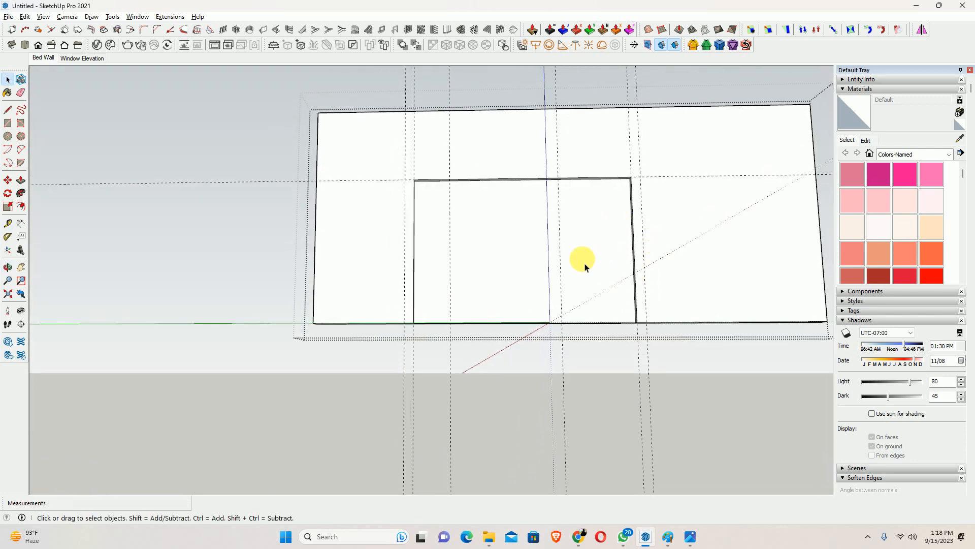
pyautogui.moveTo(584, 265); pyautogui.dragTo(589, 297, button='middle')
# - Check the bedroom reference image and place a vertical guide 450 mm inside the recess's right edge
pyautogui.click(686, 543)
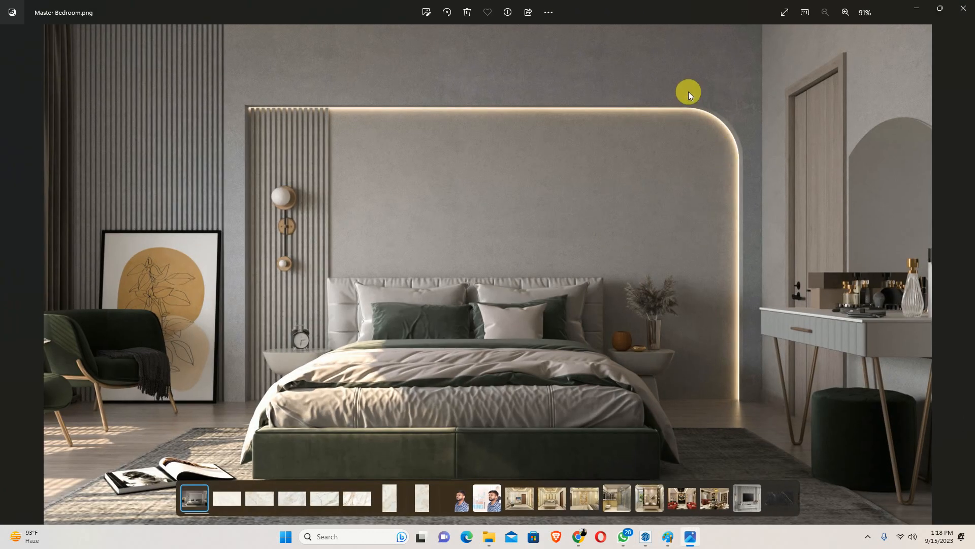
pyautogui.click(917, 8)
pyautogui.scroll(2, 625, 193)
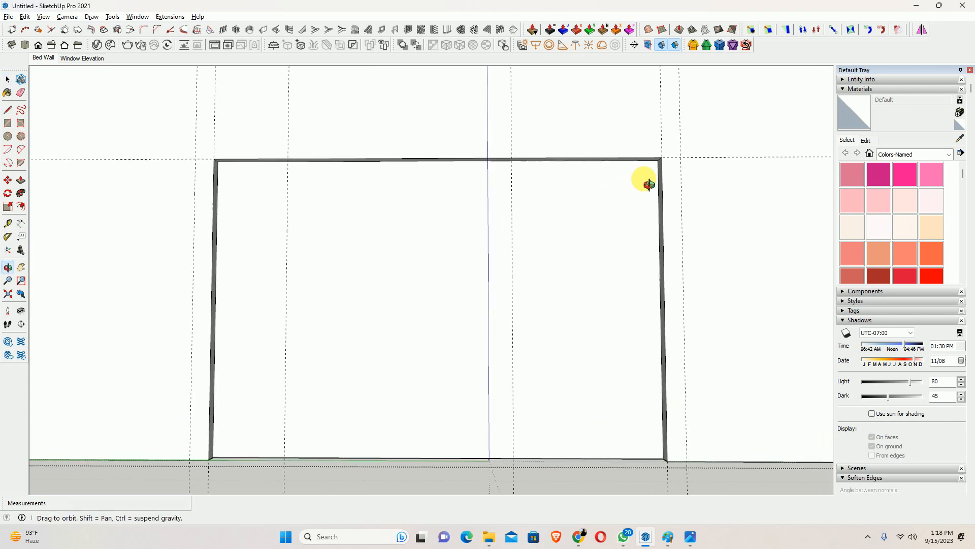
pyautogui.moveTo(644, 180); pyautogui.dragTo(651, 185, button='middle')
pyautogui.press('t')
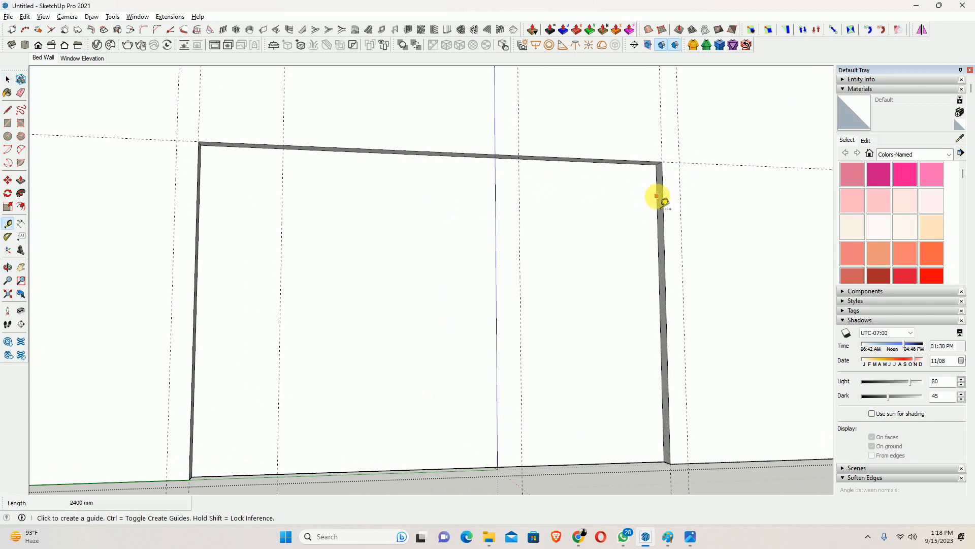
pyautogui.click(657, 196)
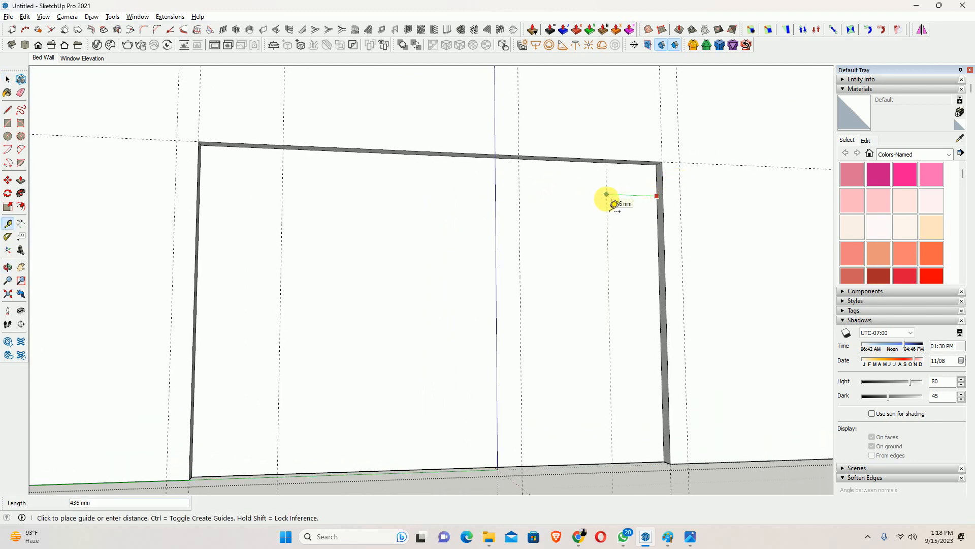
pyautogui.click(690, 538)
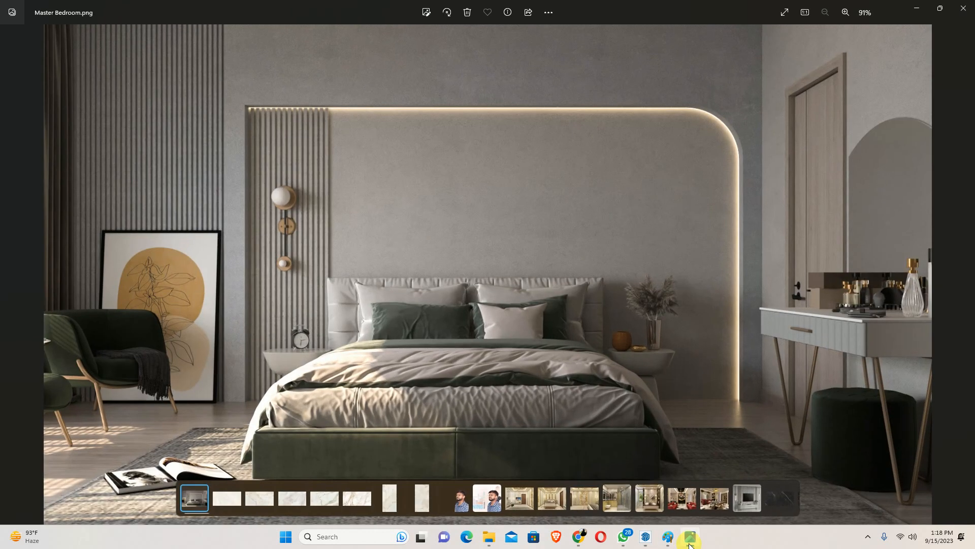
pyautogui.click(690, 538)
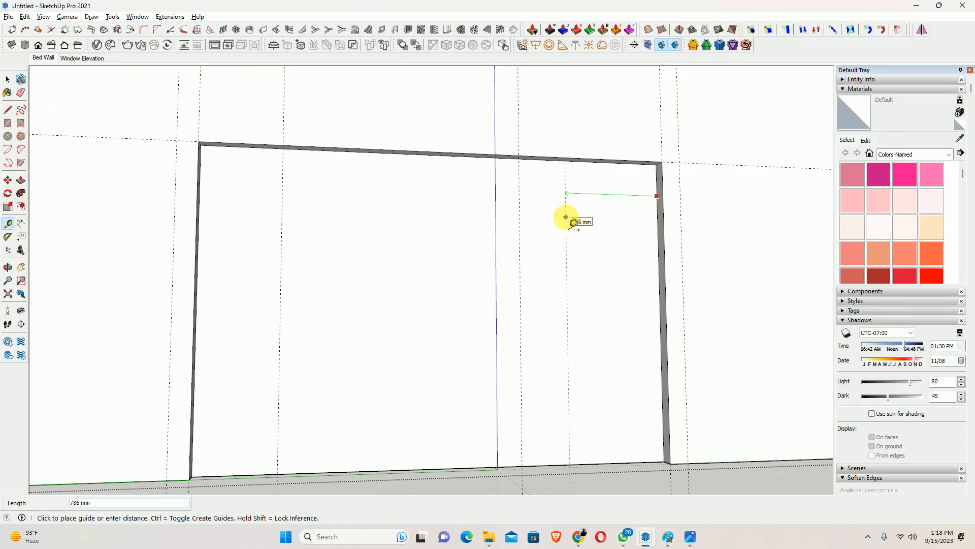
pyautogui.write('450')
pyautogui.press('Return')
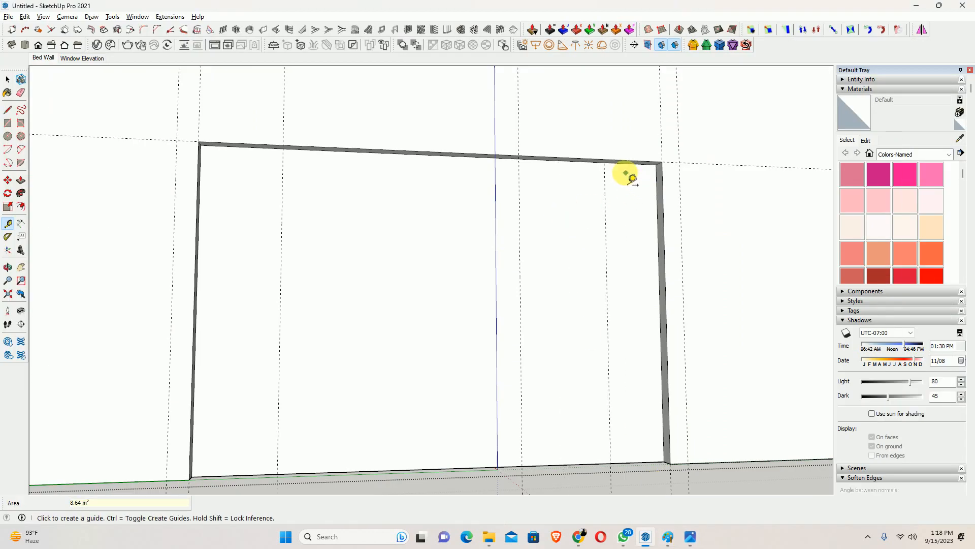
# - Place a horizontal guide 450 mm below the recess's top edge
pyautogui.click(623, 163)
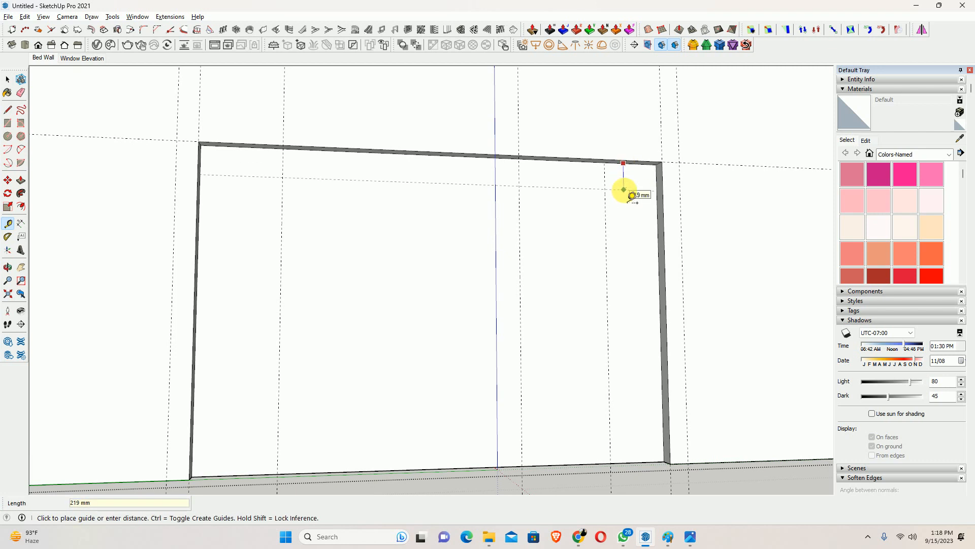
pyautogui.write('450')
pyautogui.press('Return')
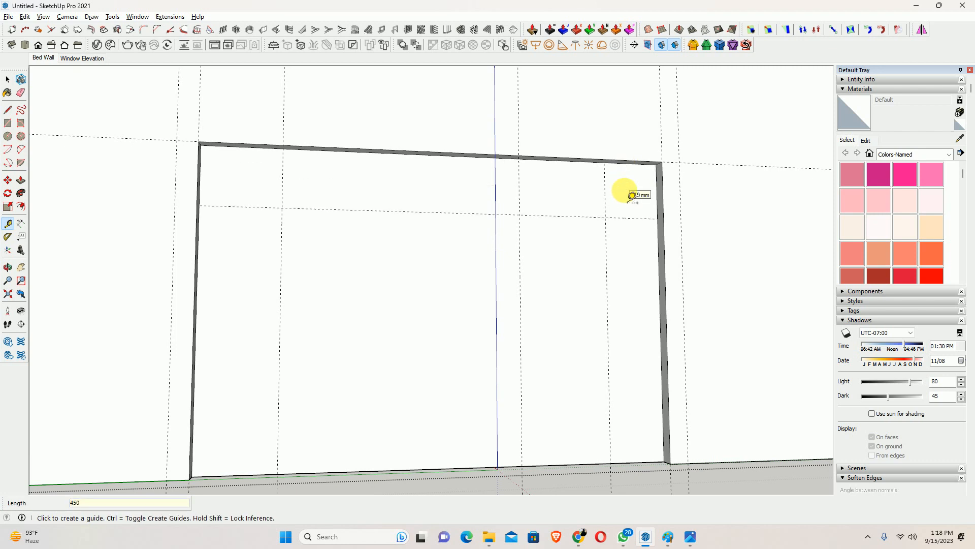
pyautogui.moveTo(613, 197); pyautogui.dragTo(628, 169, button='middle')
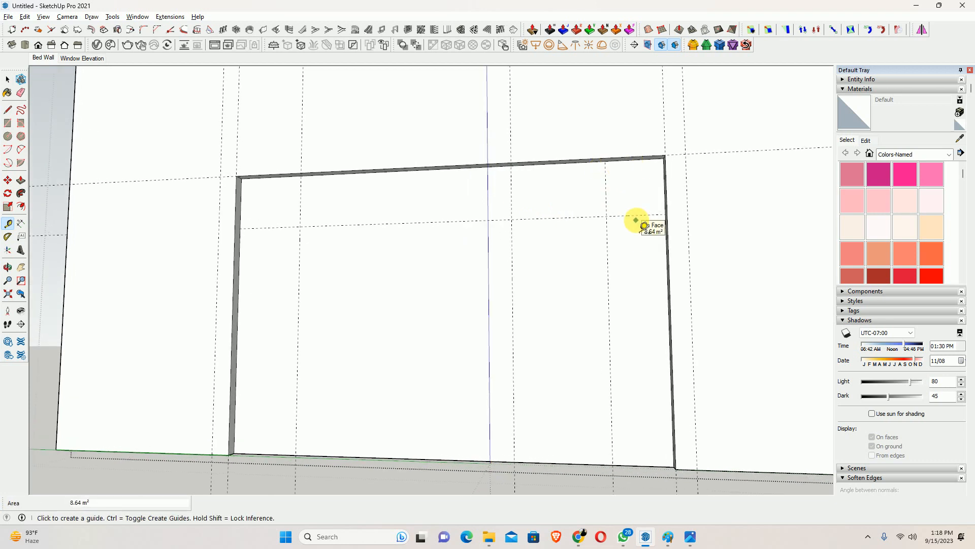
# - Draw a tangent arc across the recess's upper right corner between the ends of the two 450 mm guides
pyautogui.press('a')
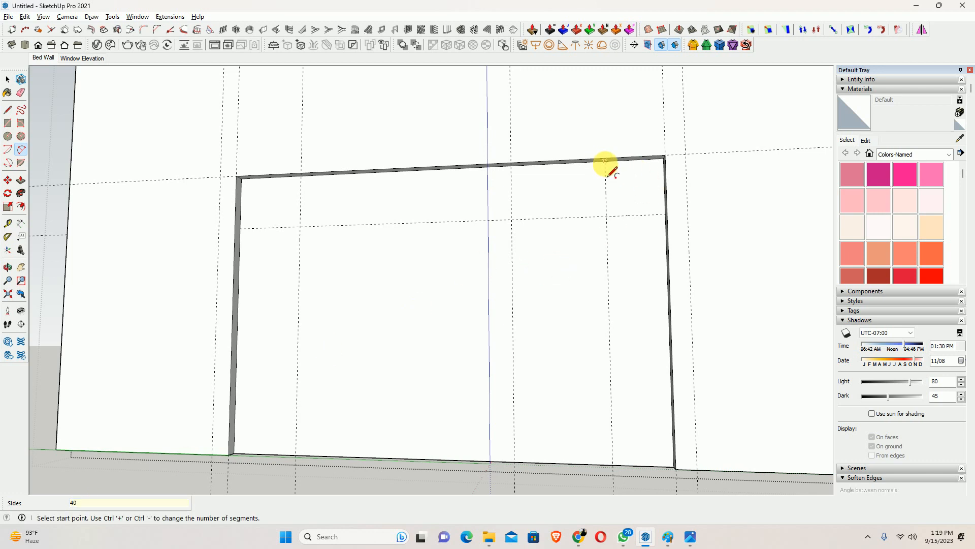
pyautogui.click(607, 160)
pyautogui.moveTo(625, 200); pyautogui.dragTo(682, 208, button='middle')
pyautogui.click(665, 219)
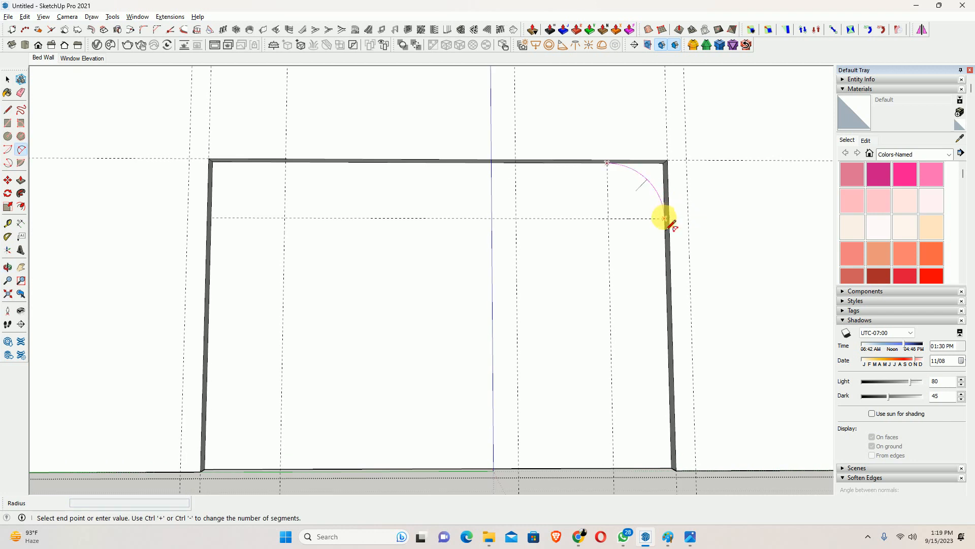
pyautogui.click(660, 193)
pyautogui.press('space')
# - Pull the corner face outside the arc 100 mm out to the wall surface and erase its leftover corner edges
pyautogui.press('p')
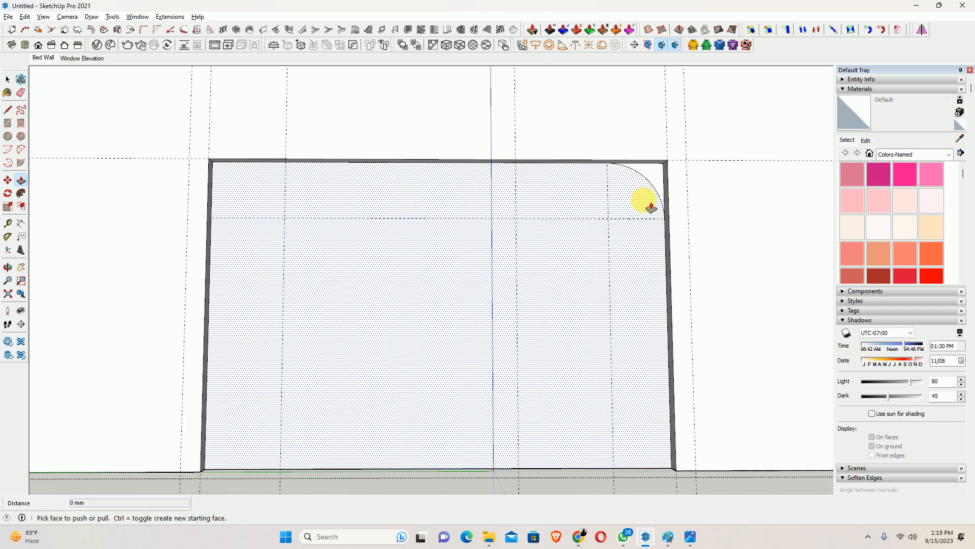
pyautogui.click(649, 172)
pyautogui.click(679, 170)
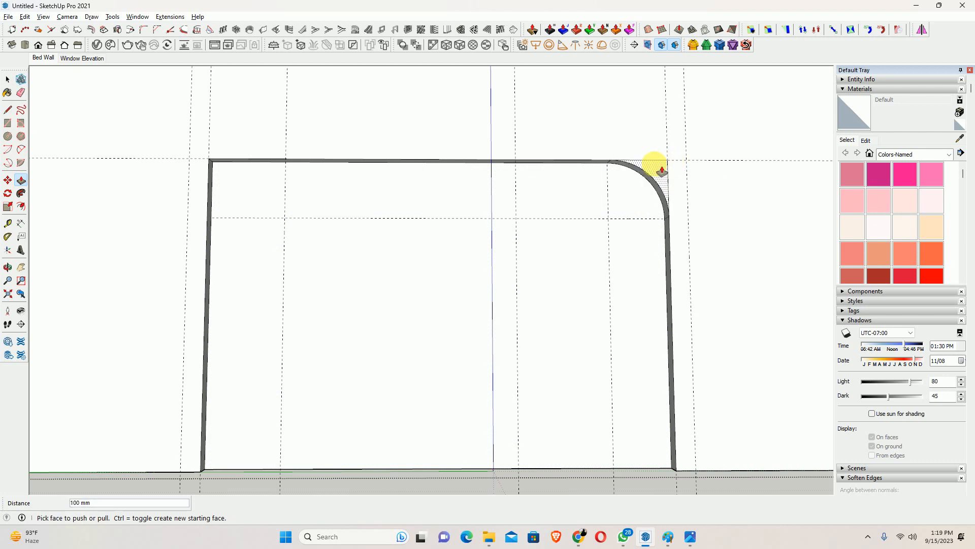
pyautogui.moveTo(662, 172)
pyautogui.mouseDown(button='middle')
pyautogui.moveTo(555, 239)
pyautogui.moveTo(661, 218)
pyautogui.mouseUp(button='middle')
pyautogui.press('e')
pyautogui.moveTo(686, 258); pyautogui.dragTo(663, 180, button='middle')
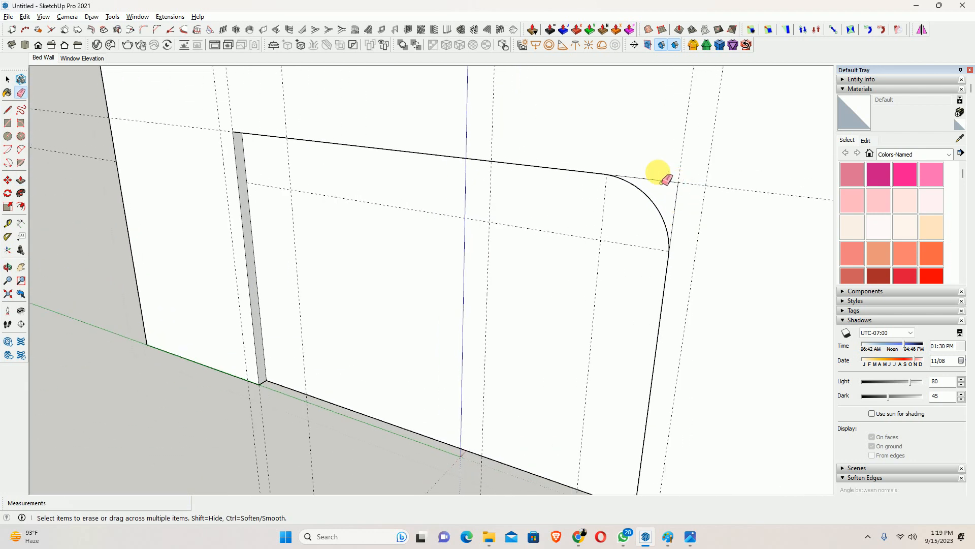
pyautogui.moveTo(662, 182); pyautogui.dragTo(680, 215)
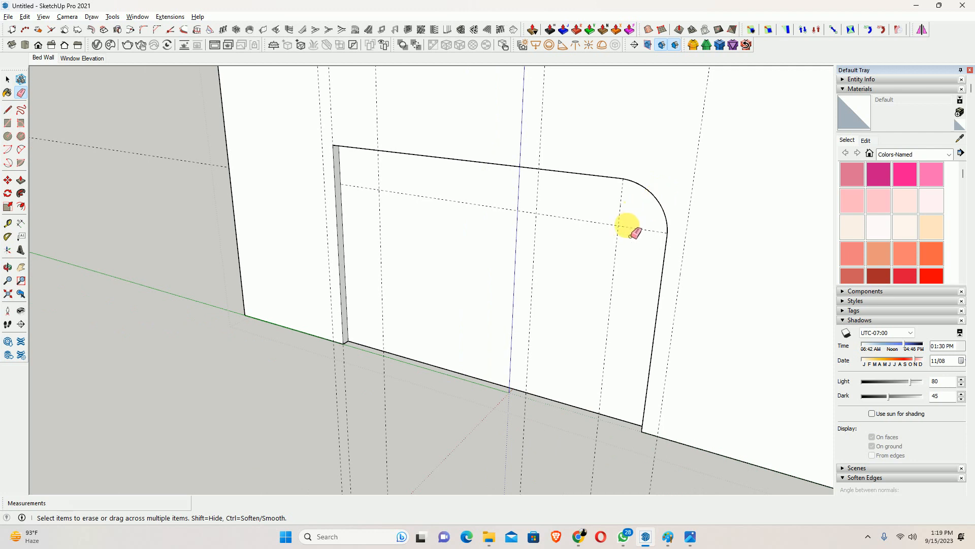
# - Leave the bed wall group and compare the rounded recess in the room with the bedroom reference image
pyautogui.scroll(-2, 614, 226)
pyautogui.press('space')
pyautogui.press('Escape')
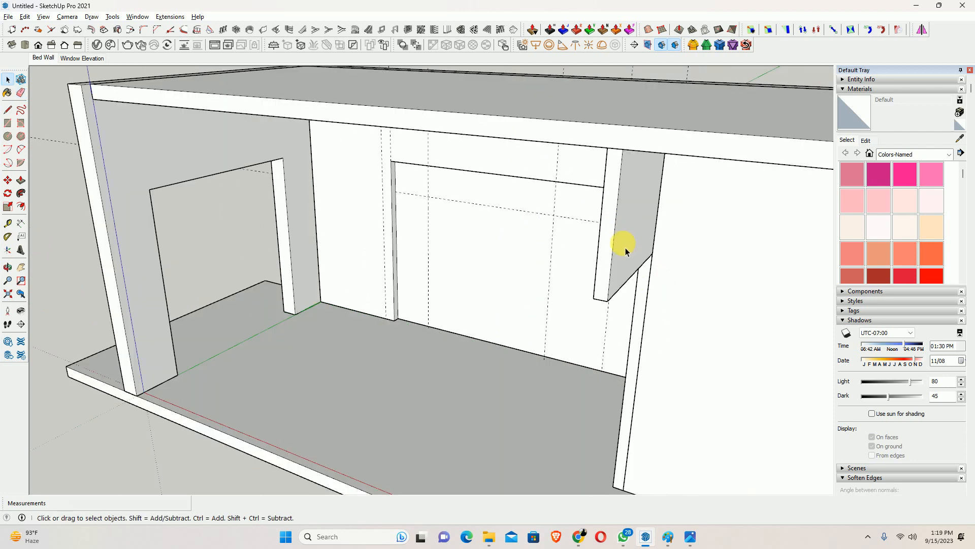
pyautogui.moveTo(544, 298); pyautogui.dragTo(649, 230, button='middle')
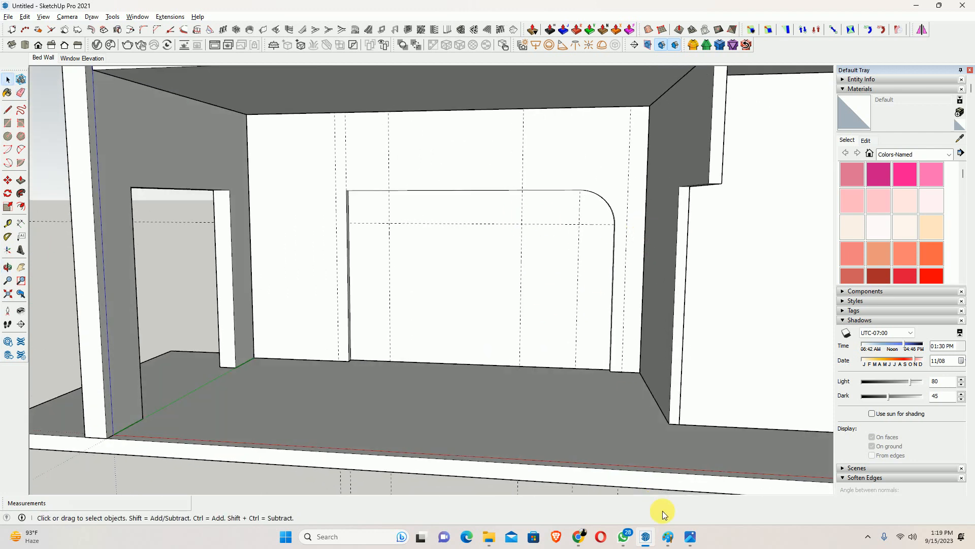
pyautogui.click(690, 536)
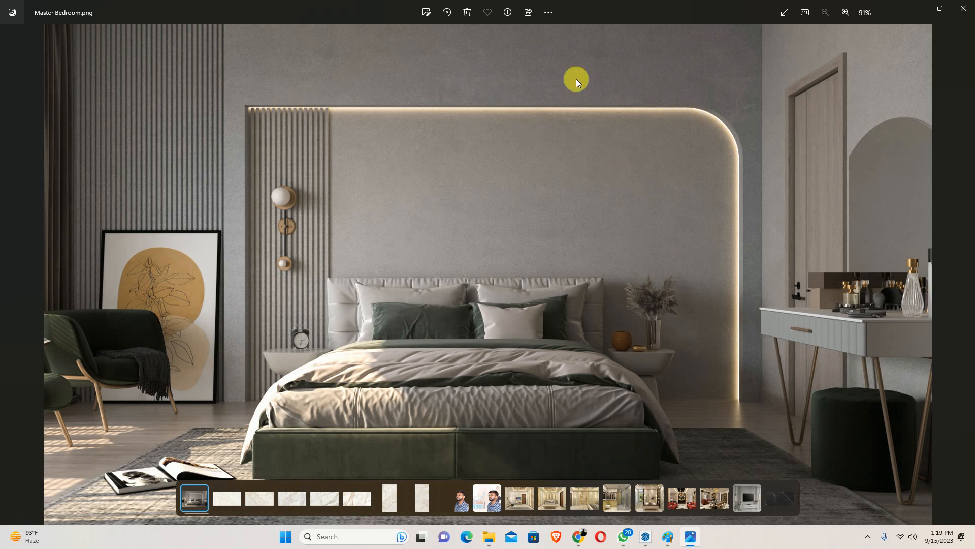
pyautogui.click(917, 8)
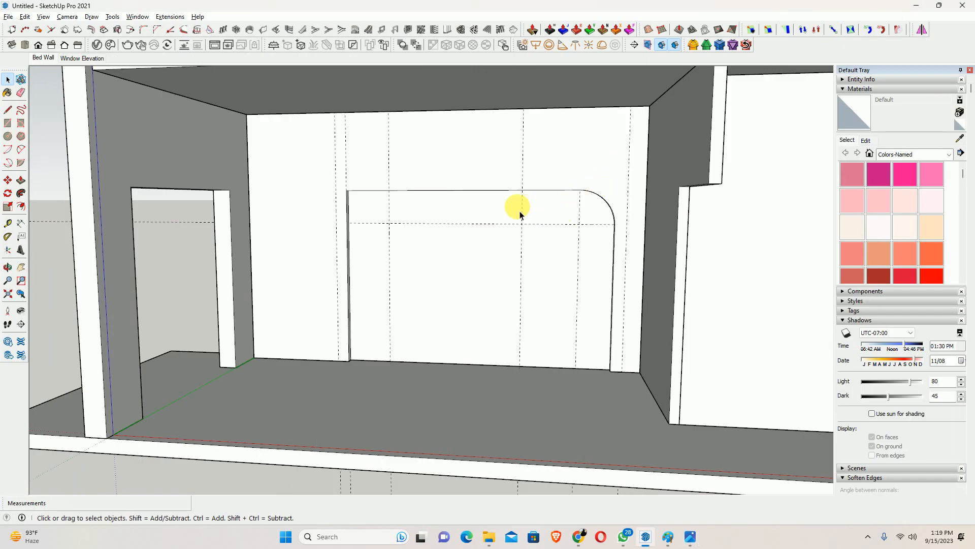
# - Copy the recess's back edges along the top, rounded corner and right side 50 mm forward to mid-depth
pyautogui.scroll(5, 416, 220)
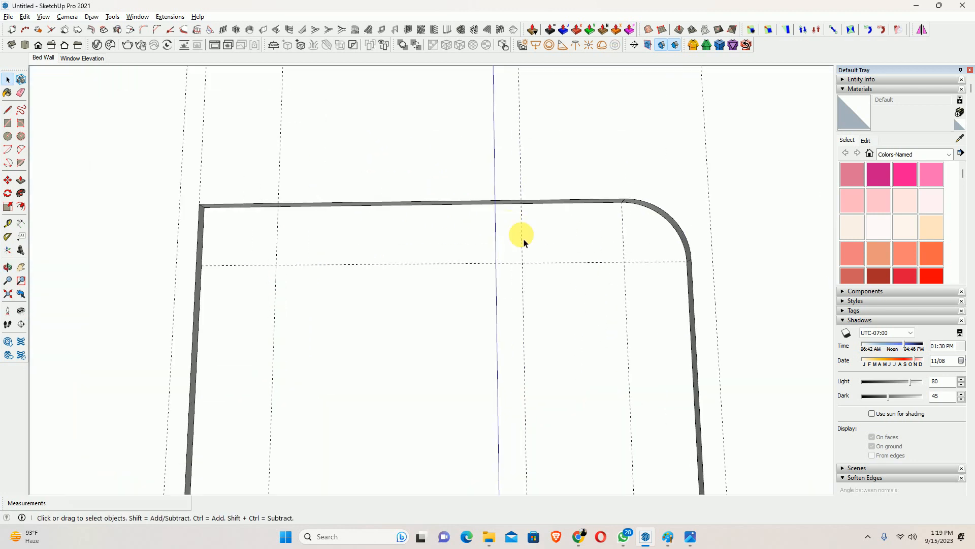
pyautogui.moveTo(524, 242); pyautogui.dragTo(658, 180, button='middle')
pyautogui.scroll(3, 632, 222)
pyautogui.click(597, 231)
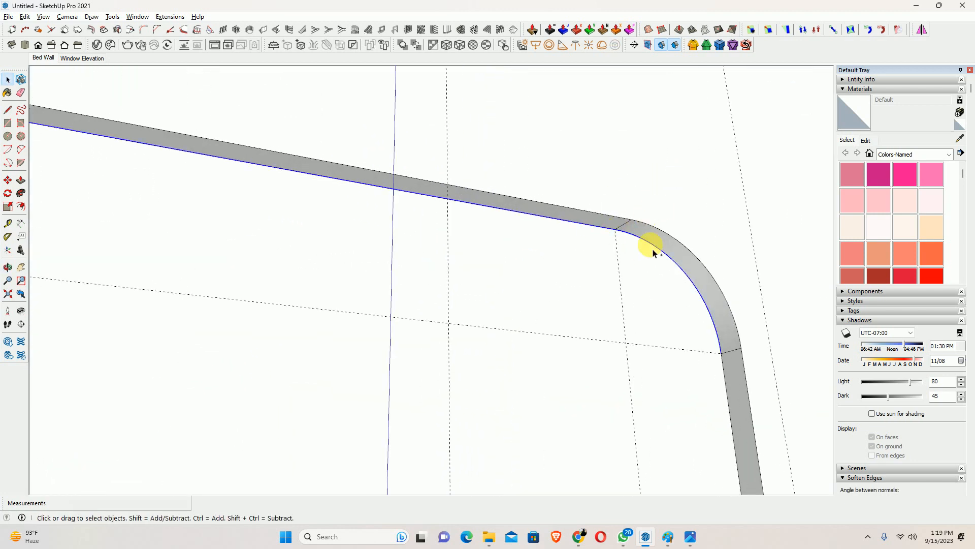
pyautogui.moveTo(653, 263)
pyautogui.mouseDown(button='middle')
pyautogui.moveTo(618, 294)
pyautogui.moveTo(649, 280)
pyautogui.mouseUp(button='middle')
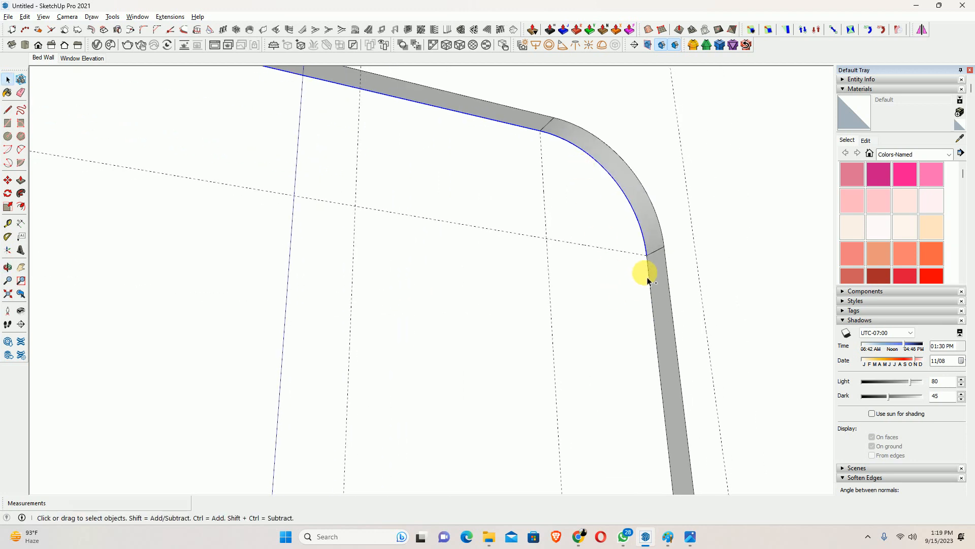
pyautogui.keyDown('ctrl'); pyautogui.click(650, 278); pyautogui.keyUp('ctrl')
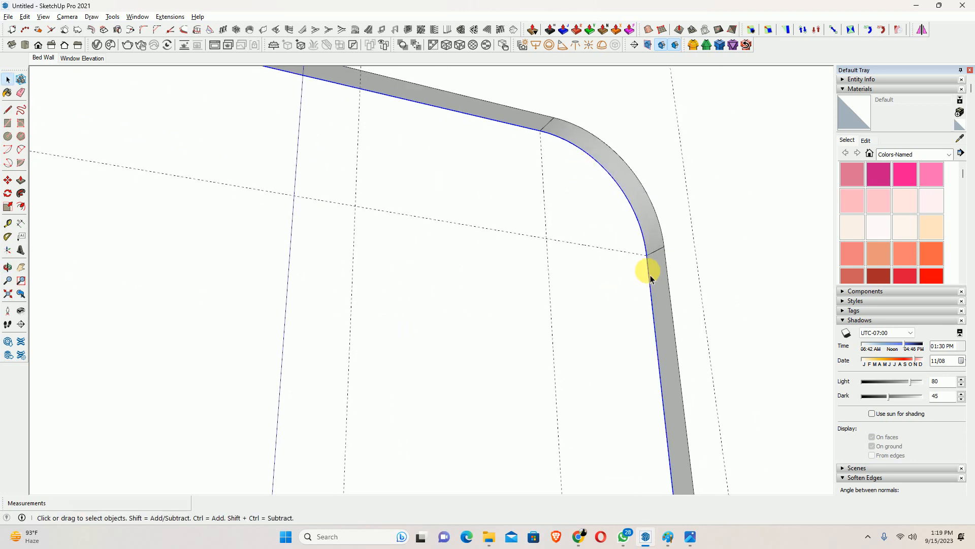
pyautogui.press('m')
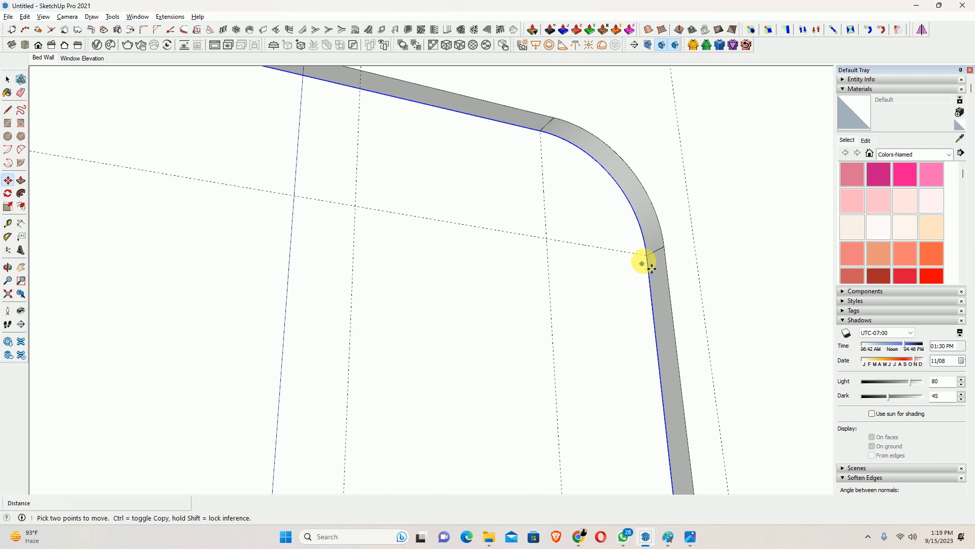
pyautogui.scroll(3, 652, 262)
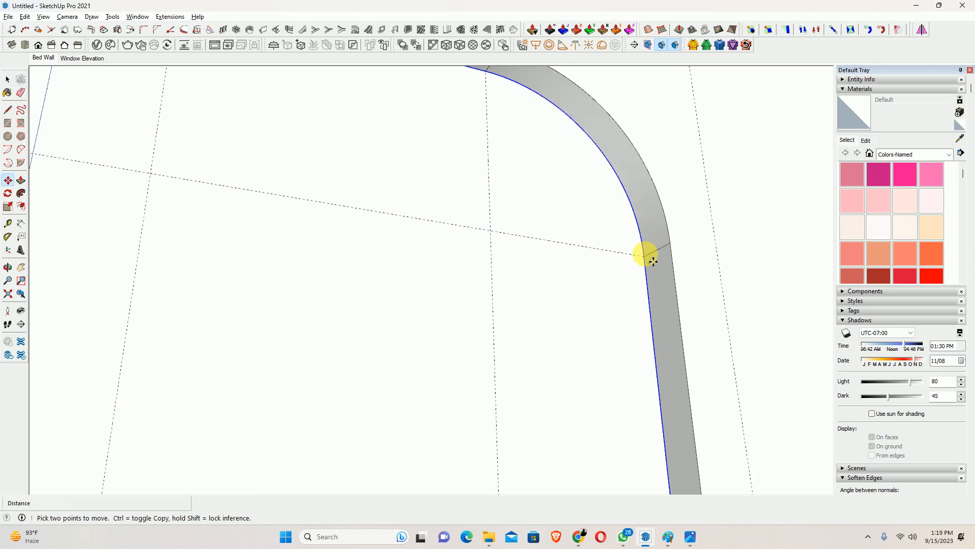
pyautogui.click(646, 254)
pyautogui.press('ctrl')
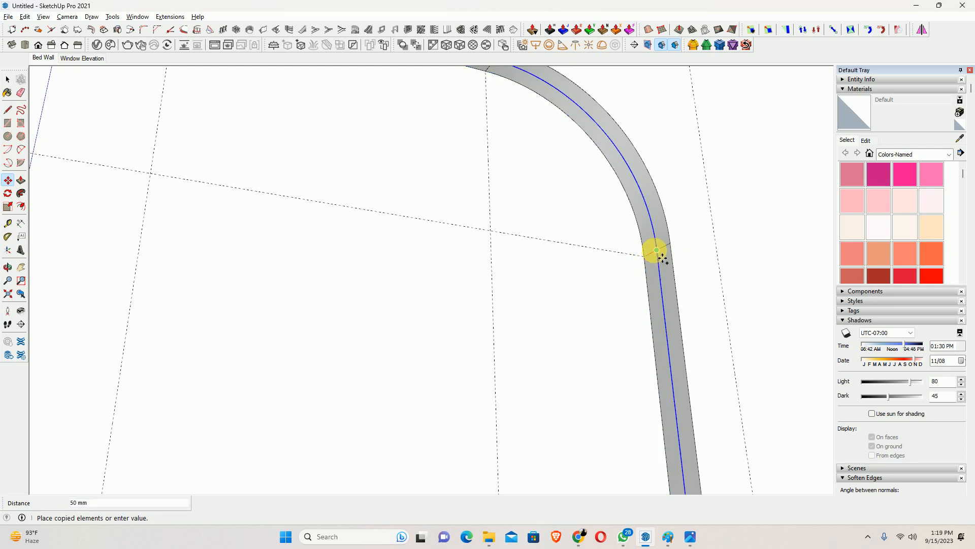
pyautogui.click(656, 251)
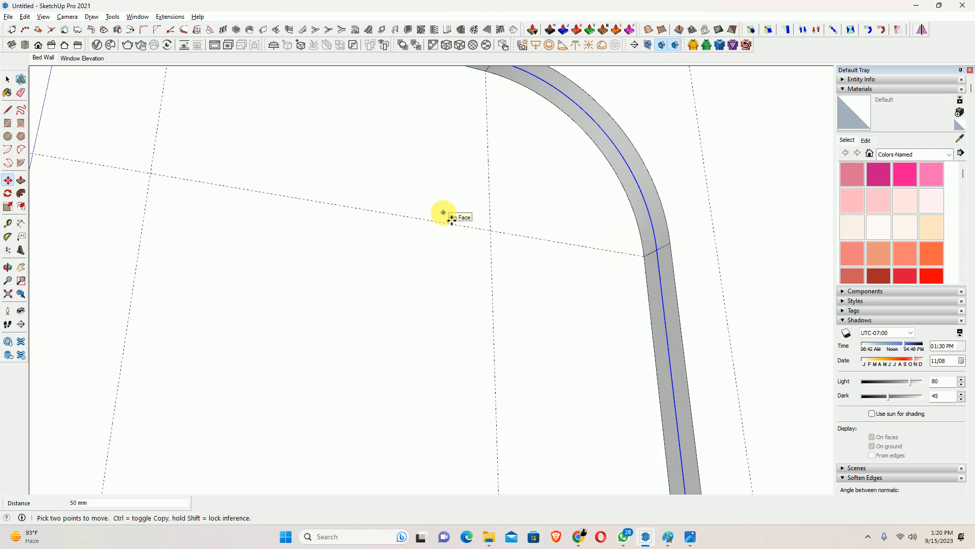
# - Examine the copied edge line around the recess's rounded corner and right side from several angles
pyautogui.moveTo(493, 174); pyautogui.dragTo(398, 244, button='middle')
pyautogui.scroll(-5, 537, 157)
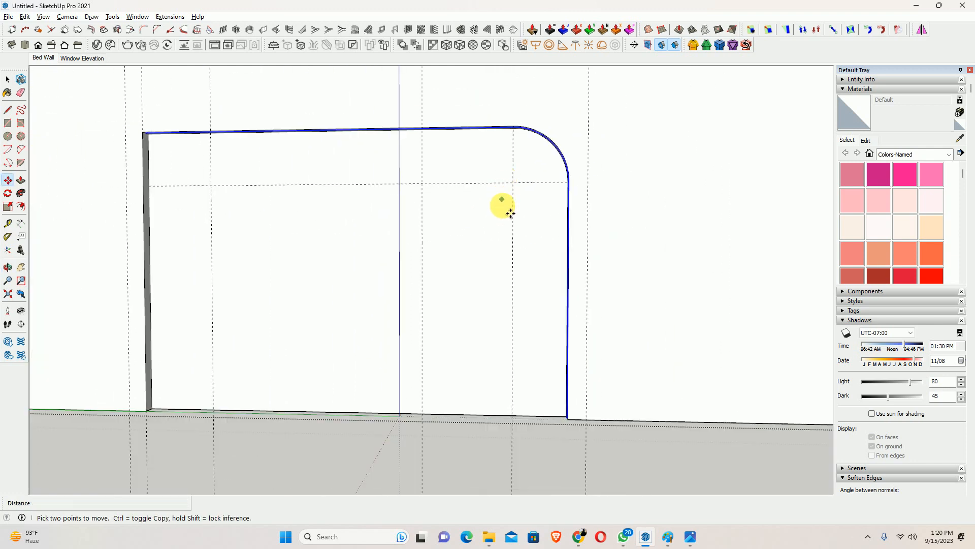
pyautogui.moveTo(511, 213); pyautogui.dragTo(635, 191, button='middle')
pyautogui.scroll(8, 547, 197)
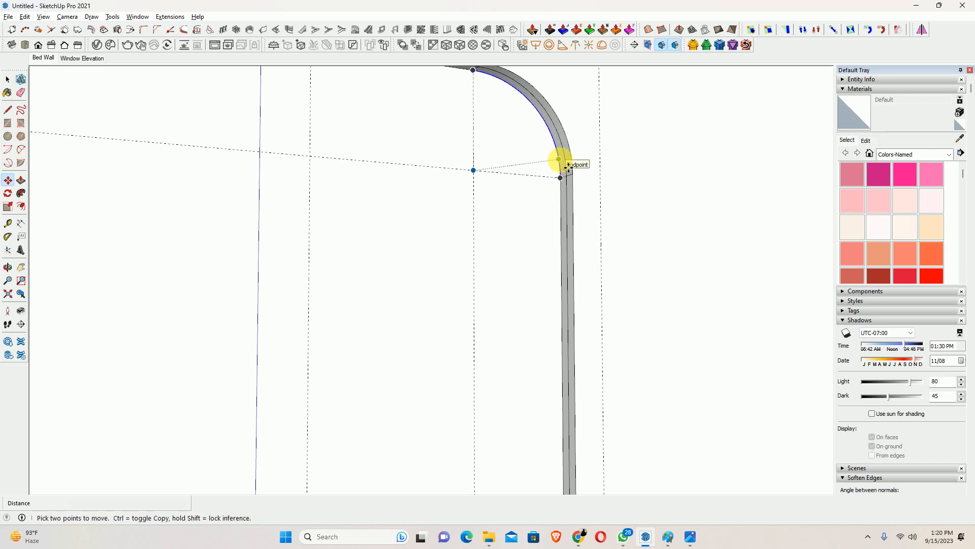
pyautogui.scroll(-3, 564, 168)
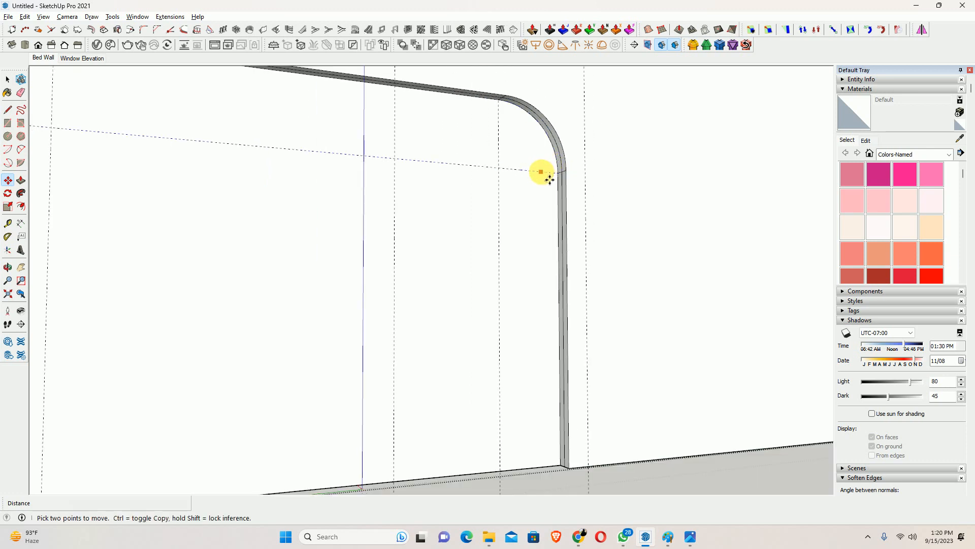
pyautogui.moveTo(541, 173); pyautogui.dragTo(429, 203, button='middle')
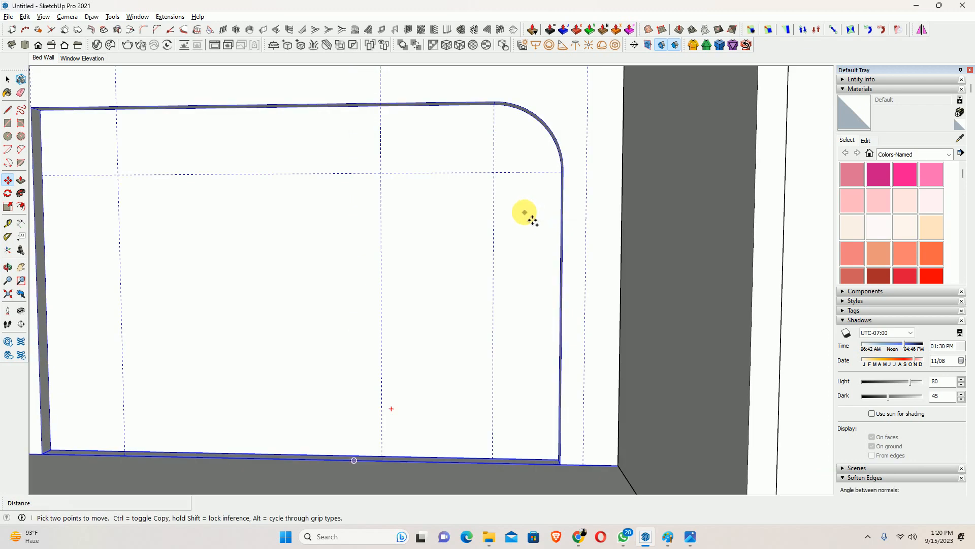
pyautogui.scroll(-3, 559, 203)
pyautogui.press('space')
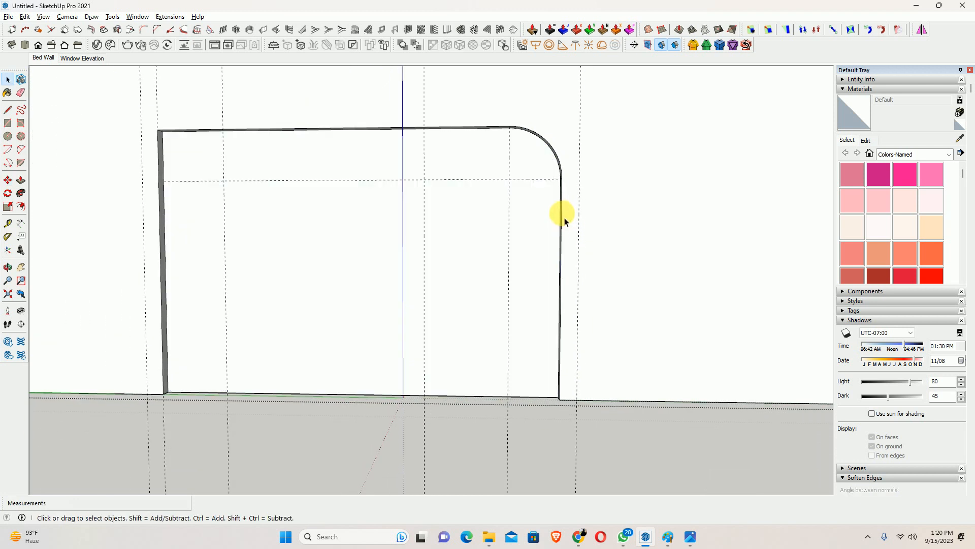
# - Offset the recess's front top, rounded corner and right edges 50 mm outward on the wall surface
pyautogui.click(562, 222)
pyautogui.scroll(3, 557, 152)
pyautogui.keyDown('shift'); pyautogui.click(562, 170); pyautogui.keyUp('shift')
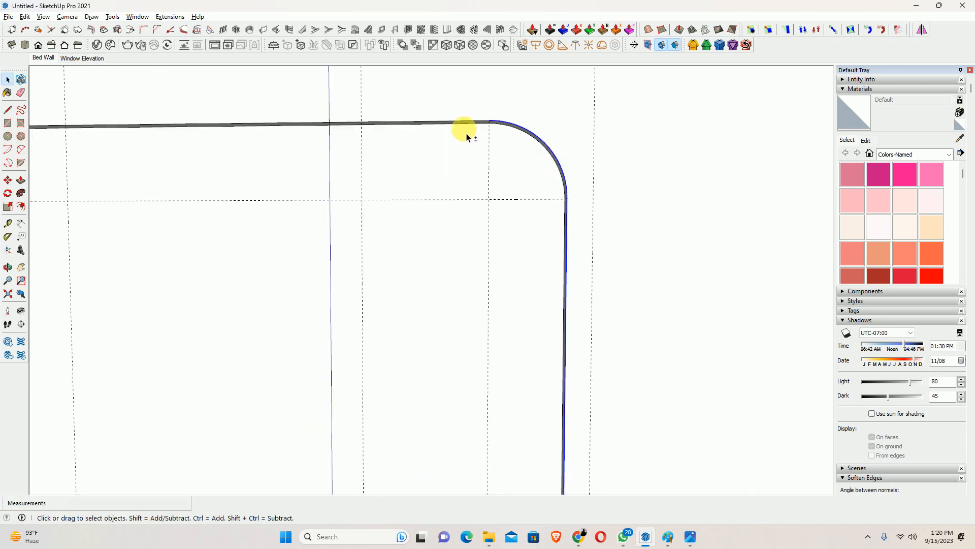
pyautogui.keyDown('shift'); pyautogui.moveTo(438, 129); pyautogui.dragTo(526, 146, button='middle'); pyautogui.keyUp('shift')
pyautogui.keyDown('shift'); pyautogui.click(519, 141); pyautogui.keyUp('shift')
pyautogui.keyDown('shift'); pyautogui.moveTo(298, 146); pyautogui.dragTo(533, 97, button='middle'); pyautogui.keyUp('shift')
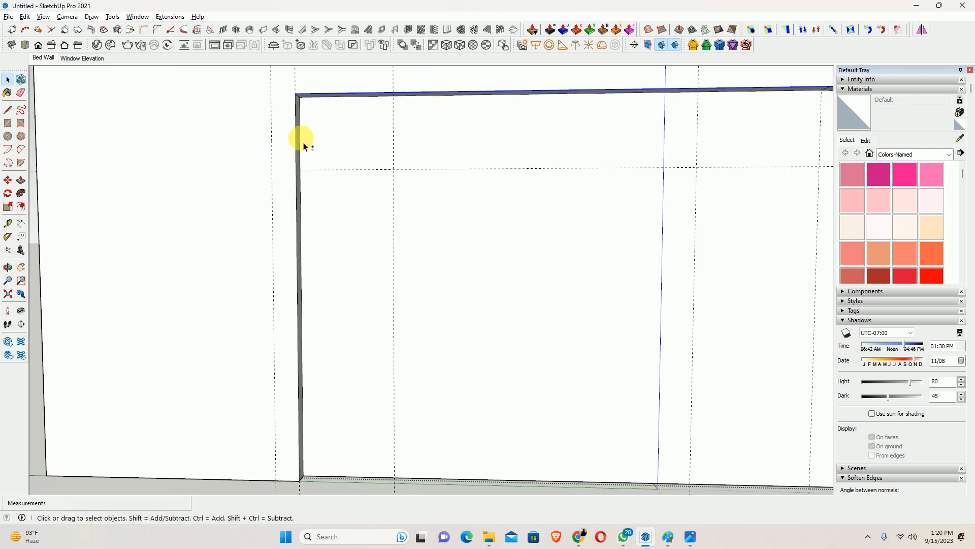
pyautogui.scroll(-2, 305, 137)
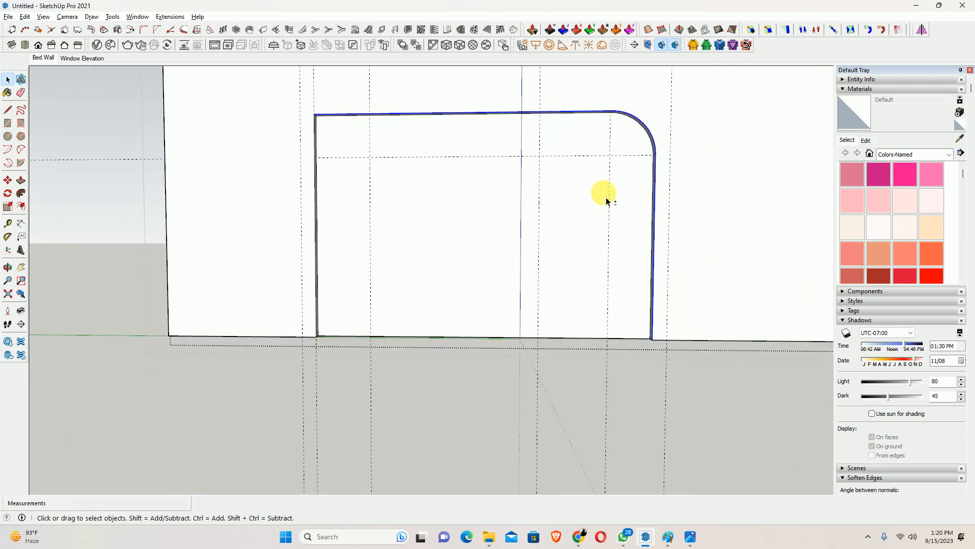
pyautogui.keyDown('shift'); pyautogui.moveTo(584, 131); pyautogui.dragTo(488, 143, button='middle'); pyautogui.keyUp('shift')
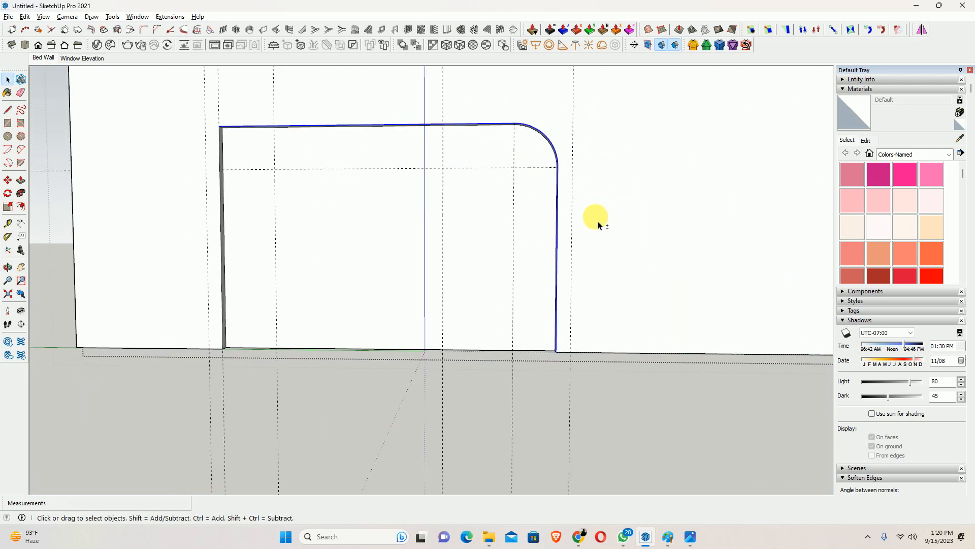
pyautogui.press('f')
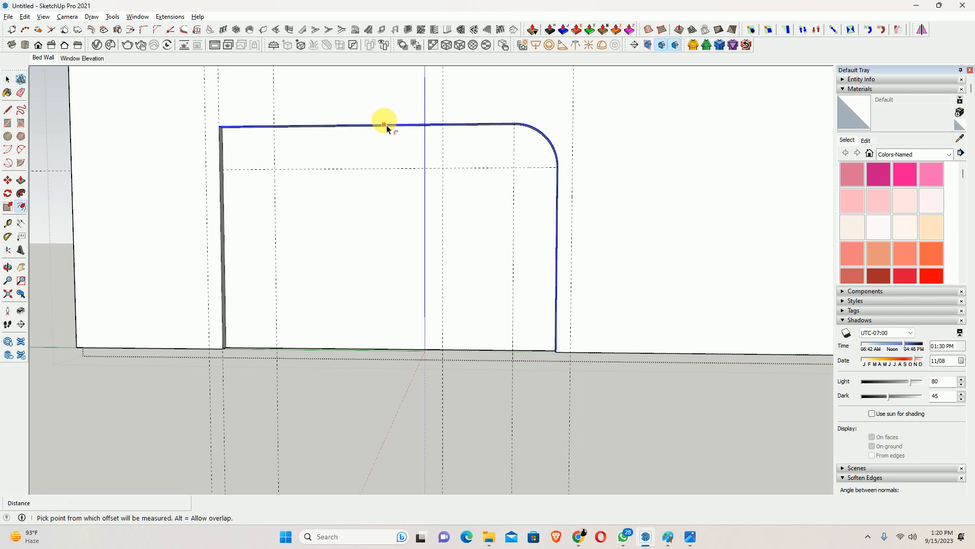
pyautogui.click(386, 125)
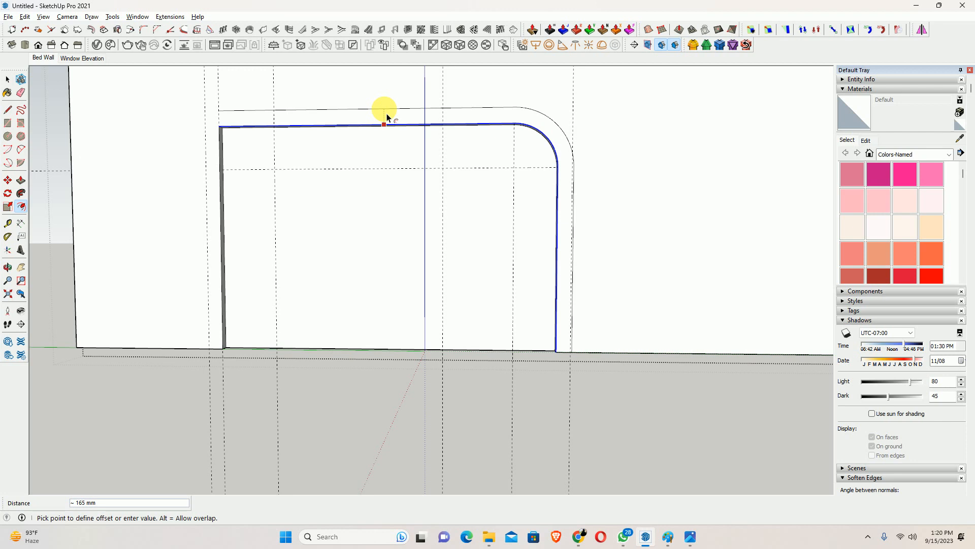
pyautogui.press('Return')
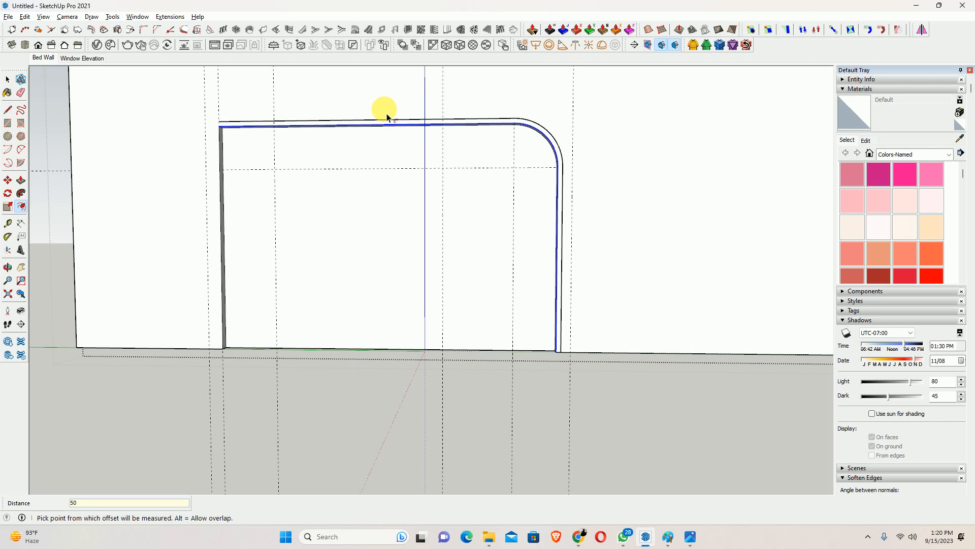
# - Draw a 50 mm line closing the offset strip's open end at the recess's upper-left corner
pyautogui.press('l')
pyautogui.scroll(2, 214, 129)
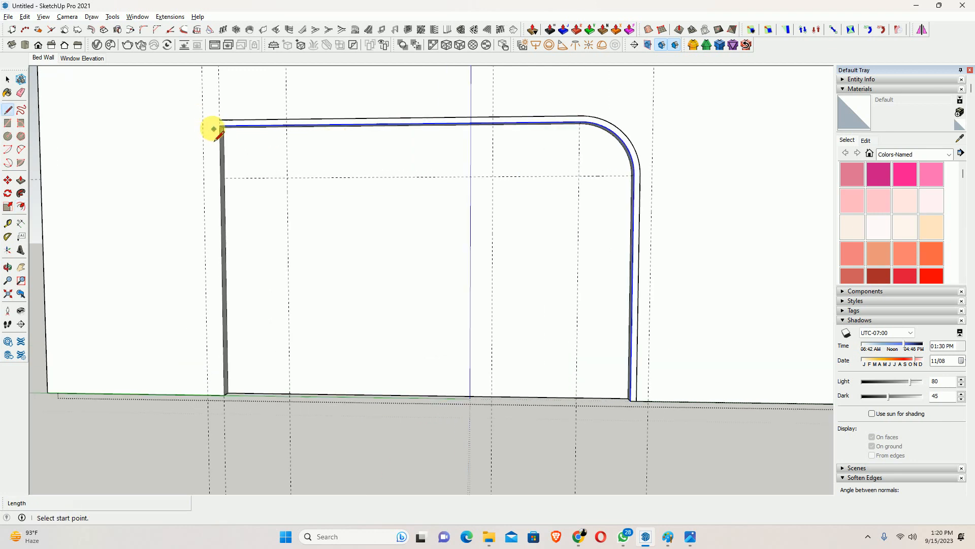
pyautogui.click(219, 120)
pyautogui.click(221, 127)
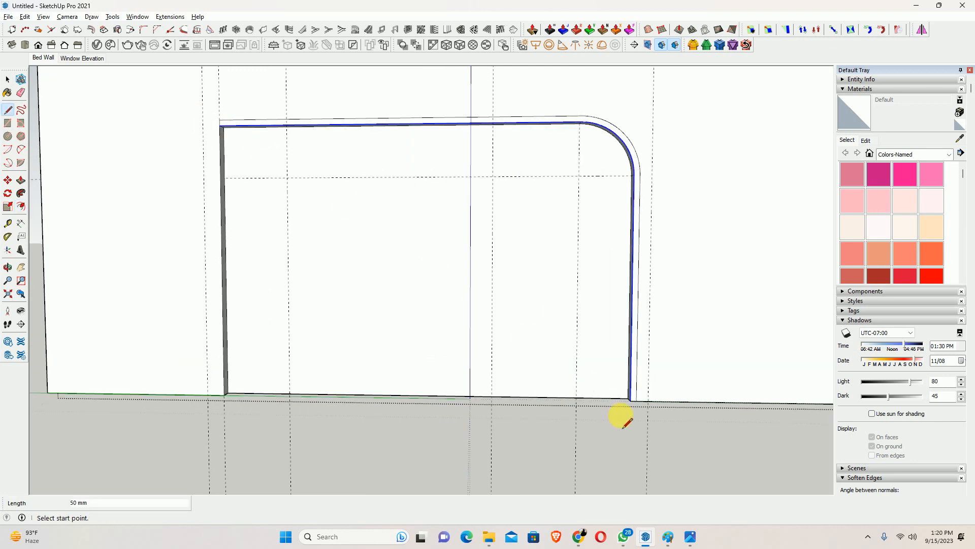
pyautogui.press('space')
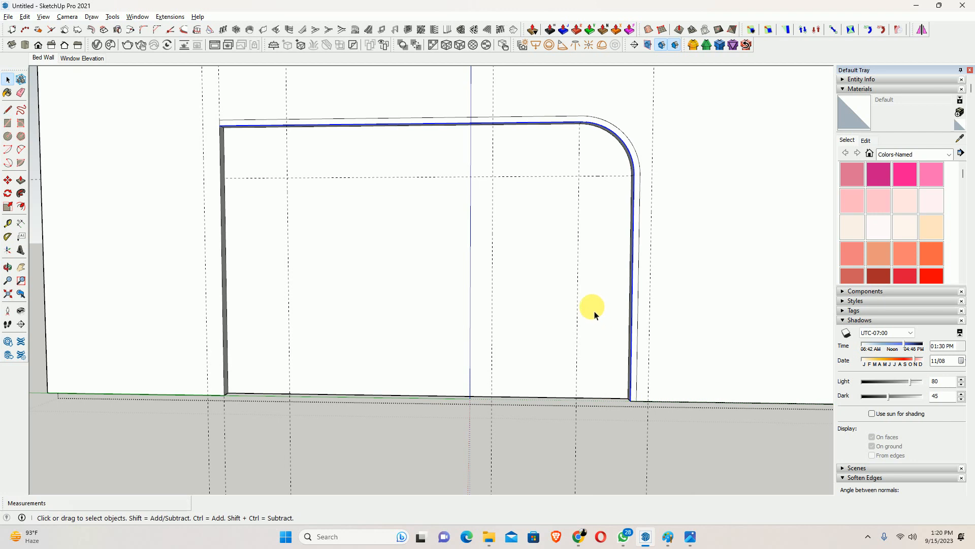
# - Copy the offset strip's face and push the original 100 mm back to the recess's back surface
pyautogui.press('p')
pyautogui.scroll(2, 617, 125)
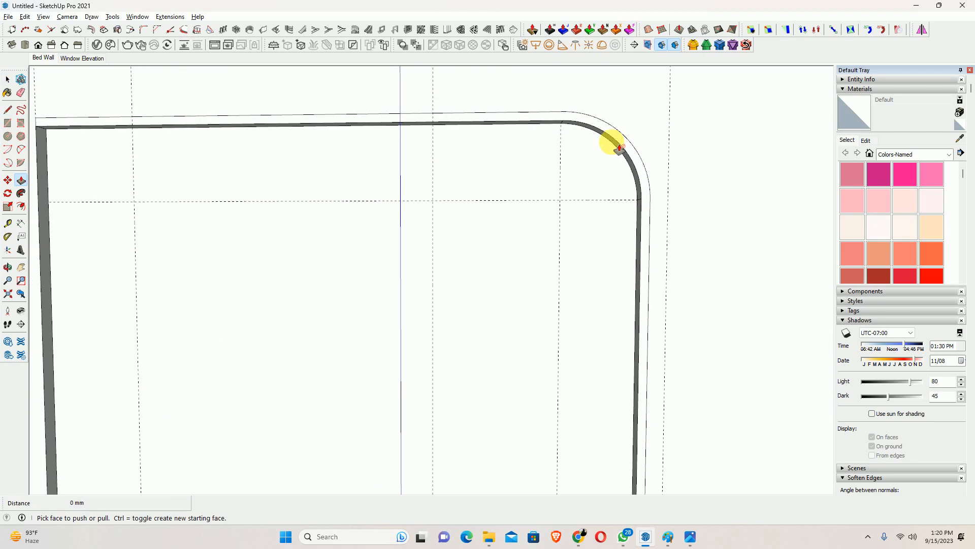
pyautogui.press('space')
pyautogui.click(633, 152)
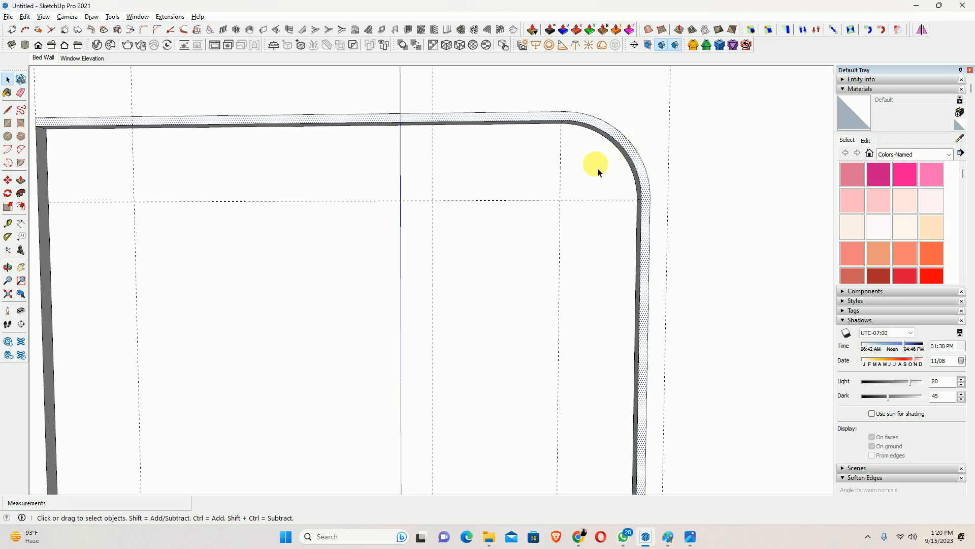
pyautogui.press('p')
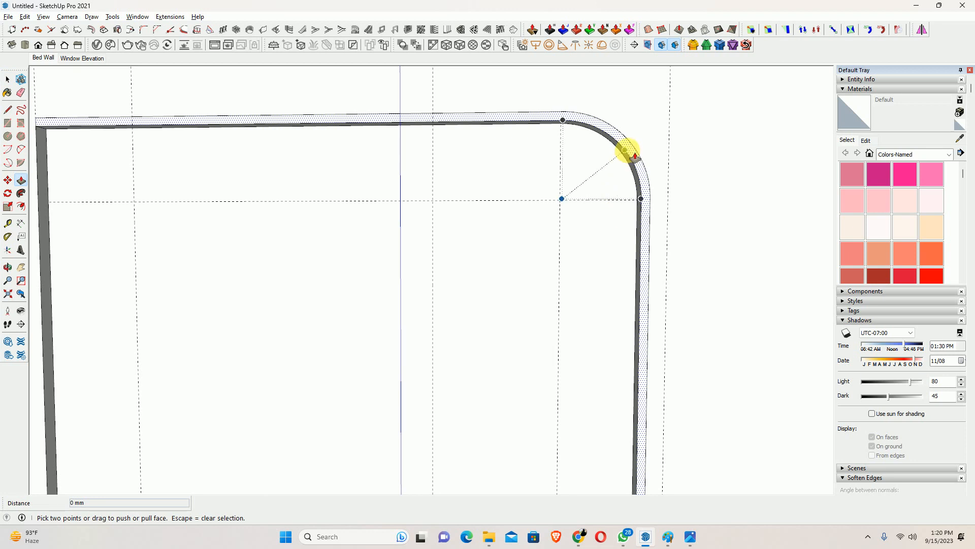
pyautogui.click(628, 152)
pyautogui.scroll(2, 629, 150)
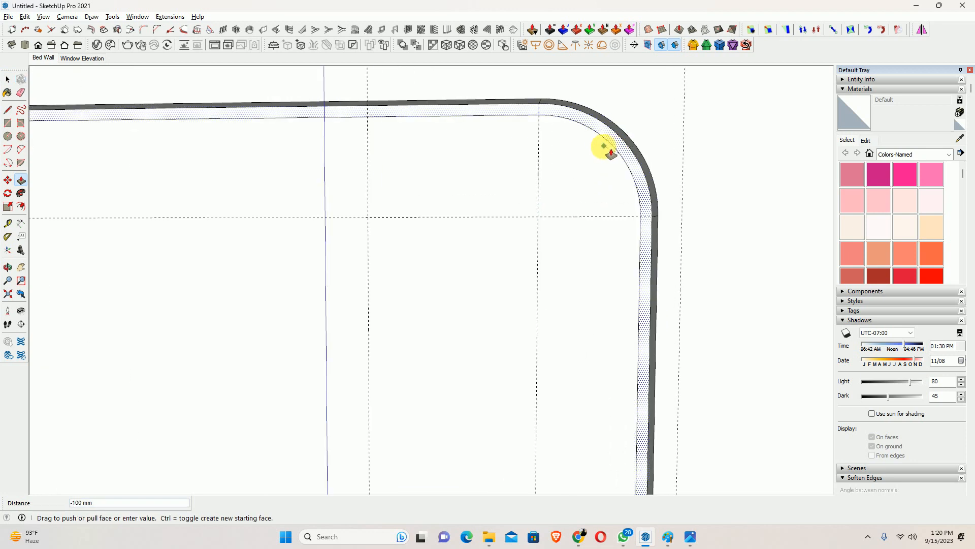
pyautogui.click(605, 147)
pyautogui.scroll(-4, 603, 148)
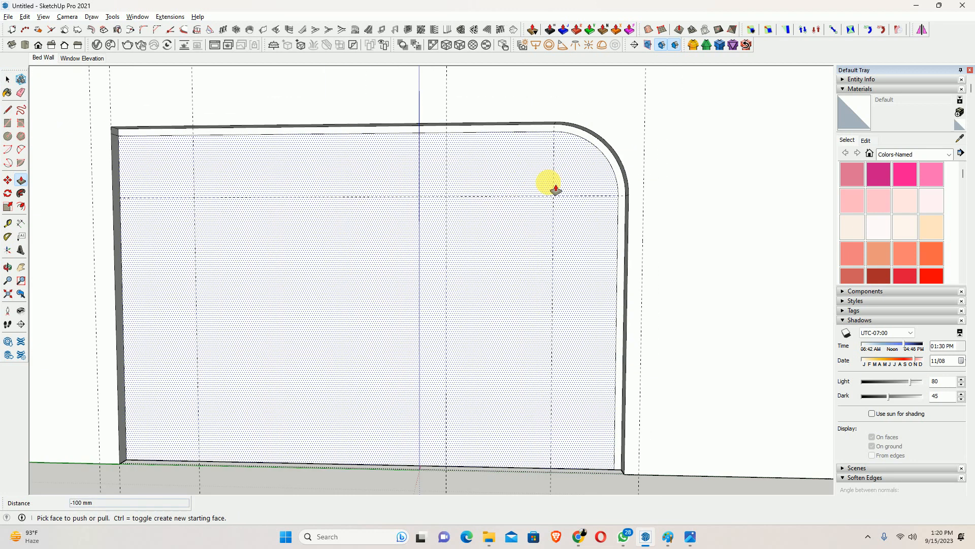
# - Examine the pushed-back strip at the recess's left end, and view the whole recess within the room
pyautogui.moveTo(551, 191); pyautogui.dragTo(308, 93, button='middle')
pyautogui.scroll(3, 307, 102)
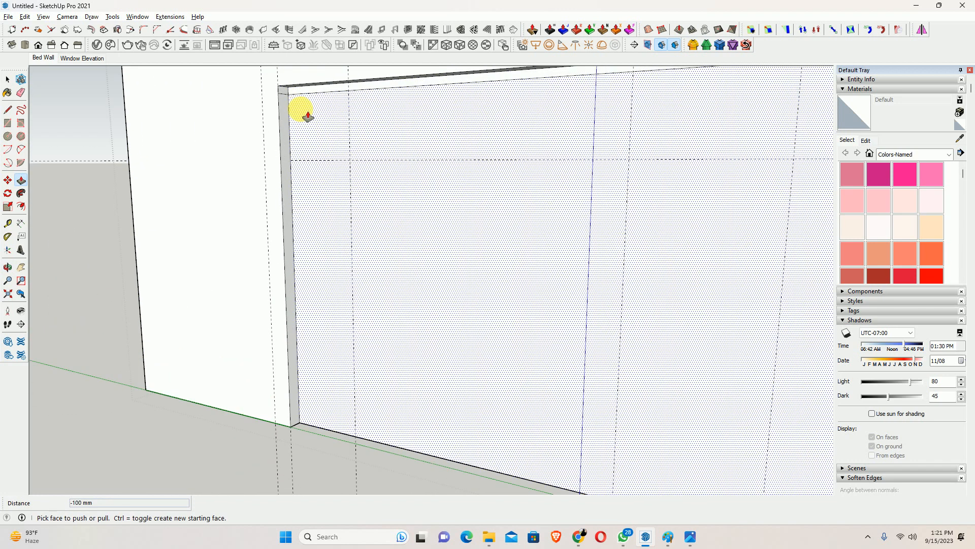
pyautogui.press('e')
pyautogui.scroll(2, 285, 101)
pyautogui.scroll(-5, 300, 107)
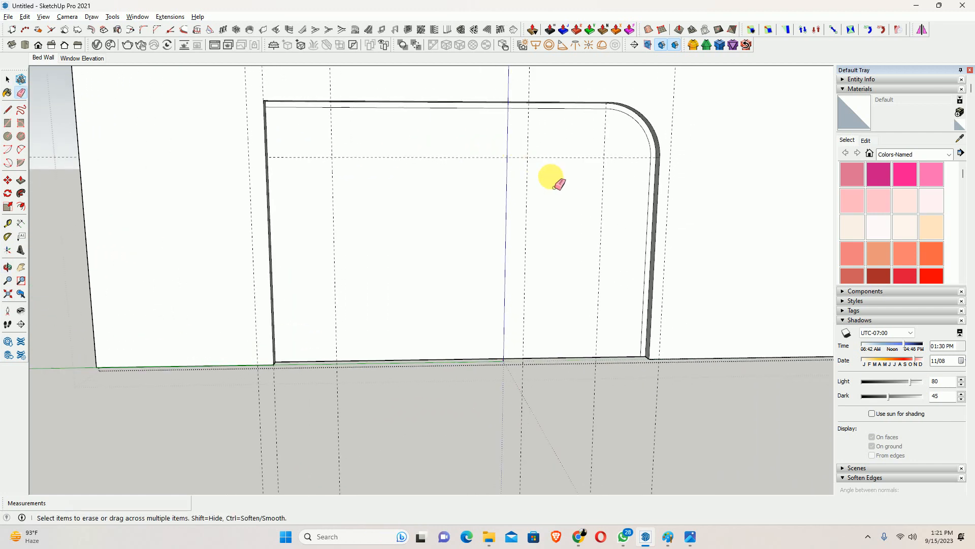
pyautogui.press('space')
pyautogui.scroll(-1, 529, 168)
pyautogui.scroll(-2, 355, 167)
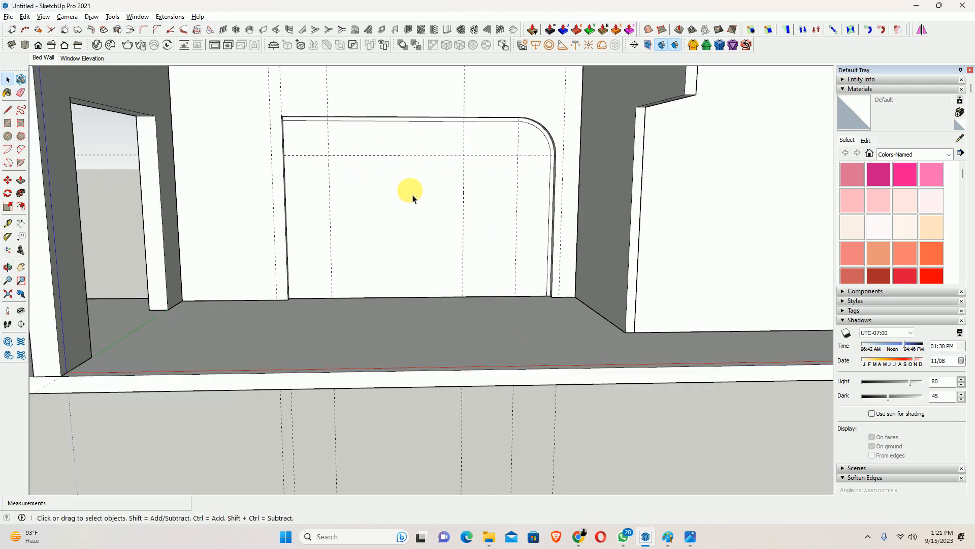
# - Reopen the bed wall group and paste the copied strip face in place on the wall surface
pyautogui.doubleClick(402, 96)
pyautogui.keyDown('shift'); pyautogui.moveTo(409, 140); pyautogui.dragTo(328, 140, button='middle'); pyautogui.keyUp('shift')
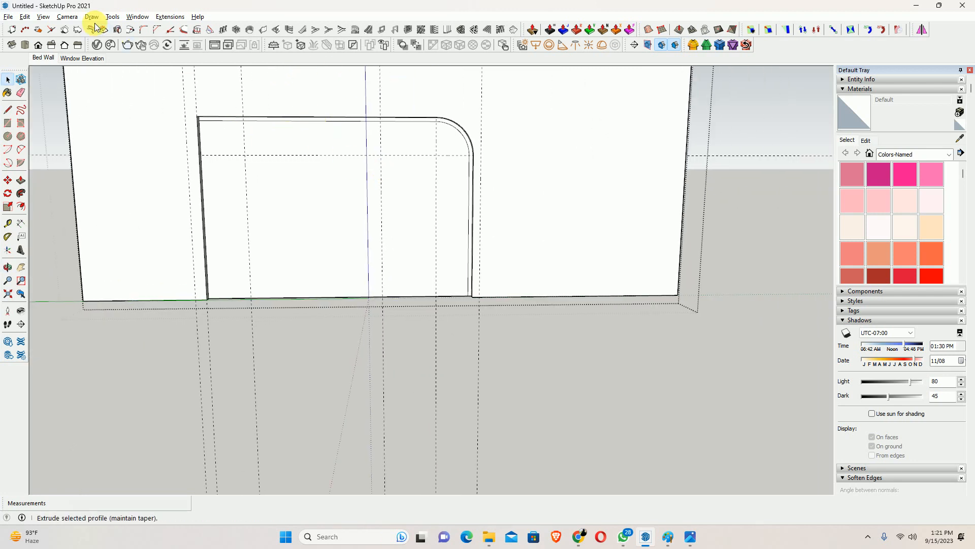
pyautogui.click(25, 17)
pyautogui.click(53, 90)
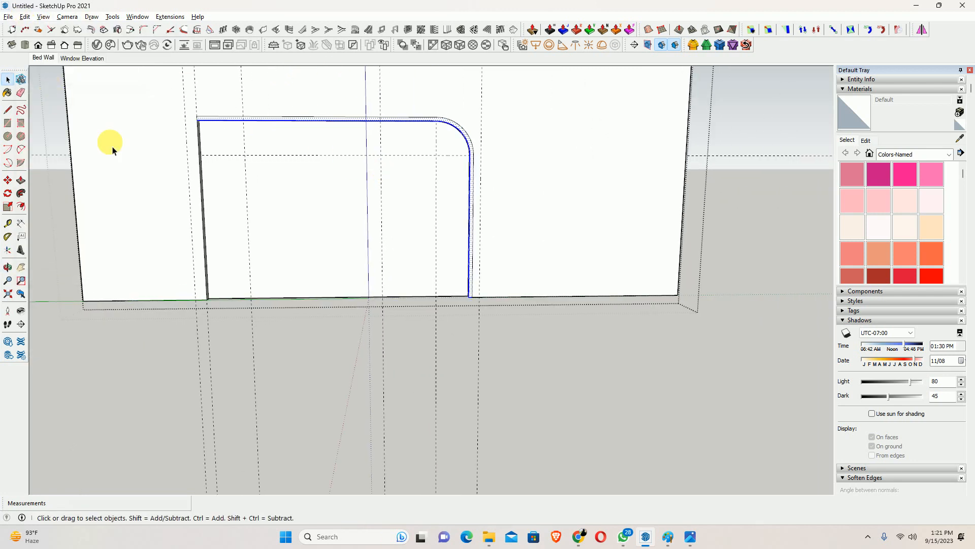
# - Extrude the pasted strip face 50 mm to form a lip around the recess's rim
pyautogui.scroll(3, 442, 192)
pyautogui.moveTo(443, 192); pyautogui.dragTo(424, 349, button='middle')
pyautogui.press('p')
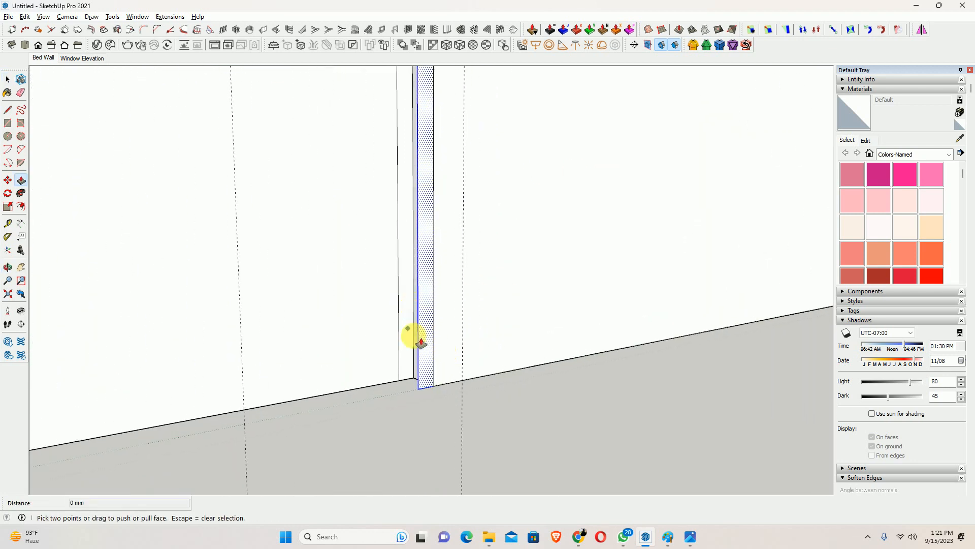
pyautogui.click(430, 347)
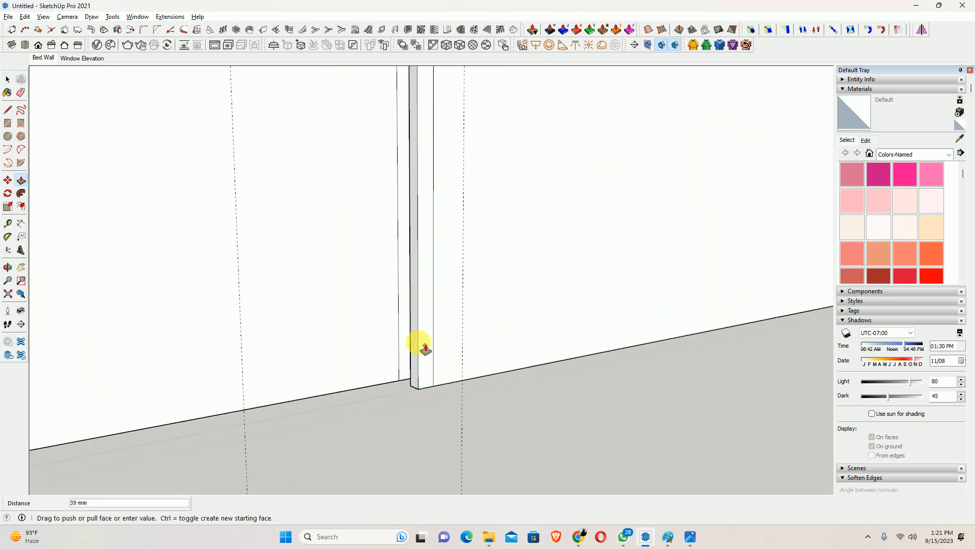
pyautogui.write('50')
pyautogui.press('Return')
pyautogui.press('space')
pyautogui.moveTo(425, 349); pyautogui.dragTo(453, 299, button='middle')
pyautogui.scroll(-2, 452, 300)
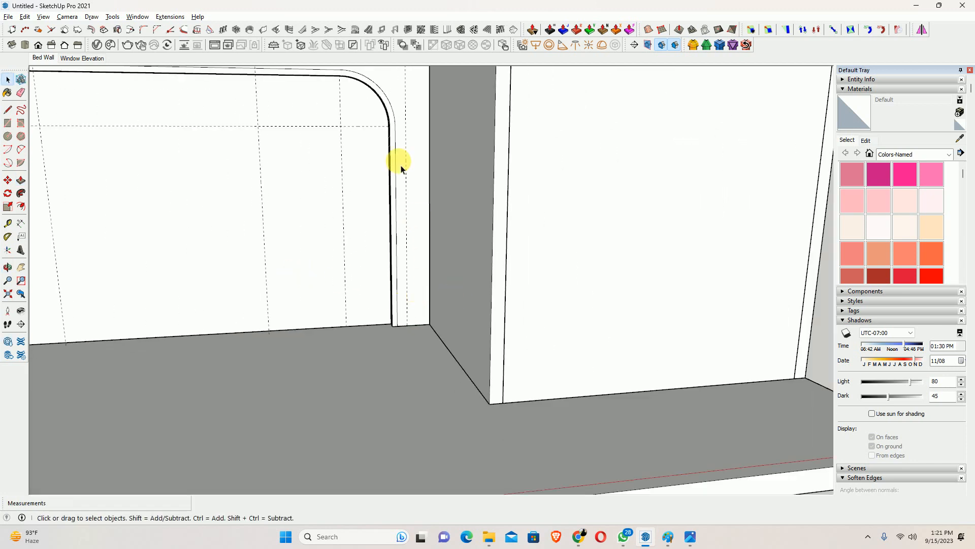
pyautogui.keyDown('shift'); pyautogui.moveTo(357, 125); pyautogui.dragTo(440, 304, button='middle'); pyautogui.keyUp('shift')
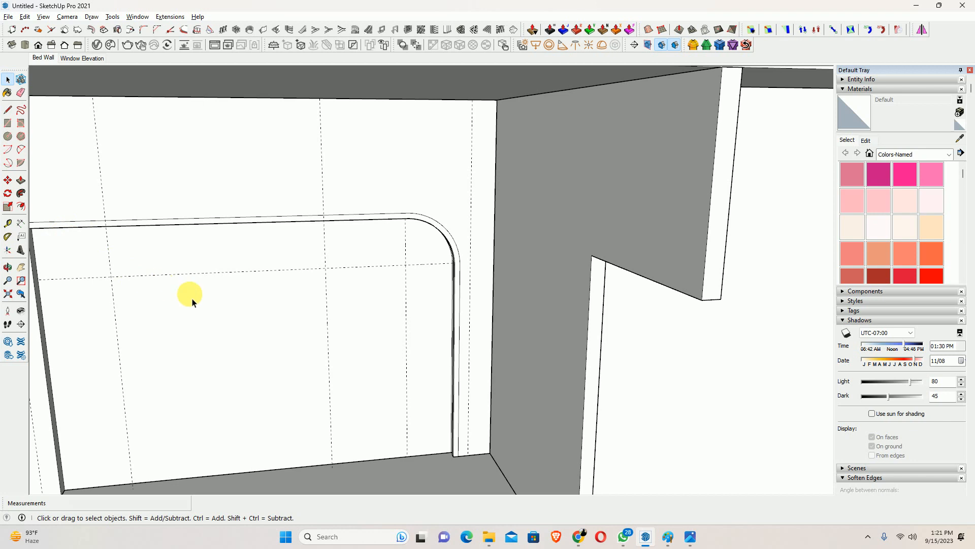
pyautogui.moveTo(328, 313); pyautogui.dragTo(369, 248, button='middle')
# - Erase the lip's outer outline along the right side, rounded corner and top so it merges with the wall
pyautogui.click(475, 308)
pyautogui.doubleClick(475, 308)
pyautogui.scroll(3, 468, 329)
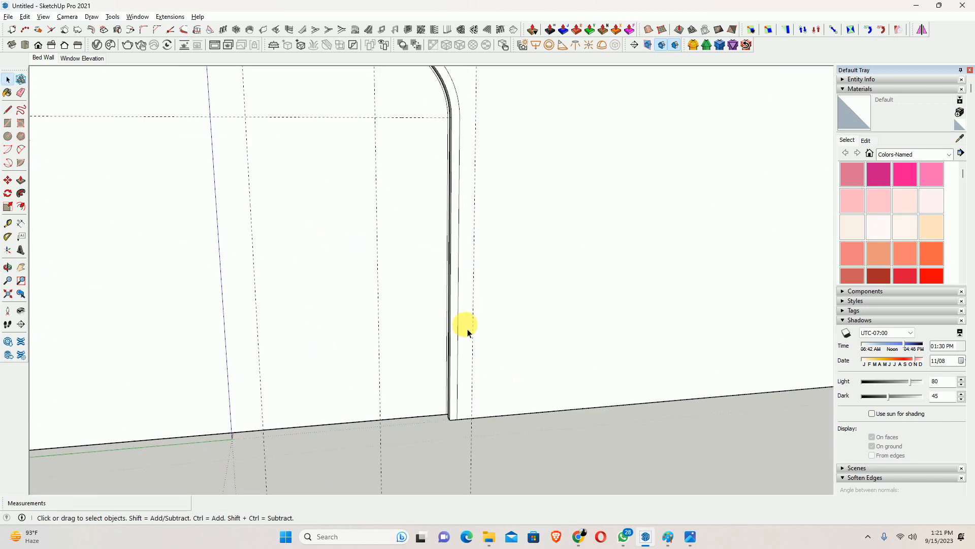
pyautogui.press('e')
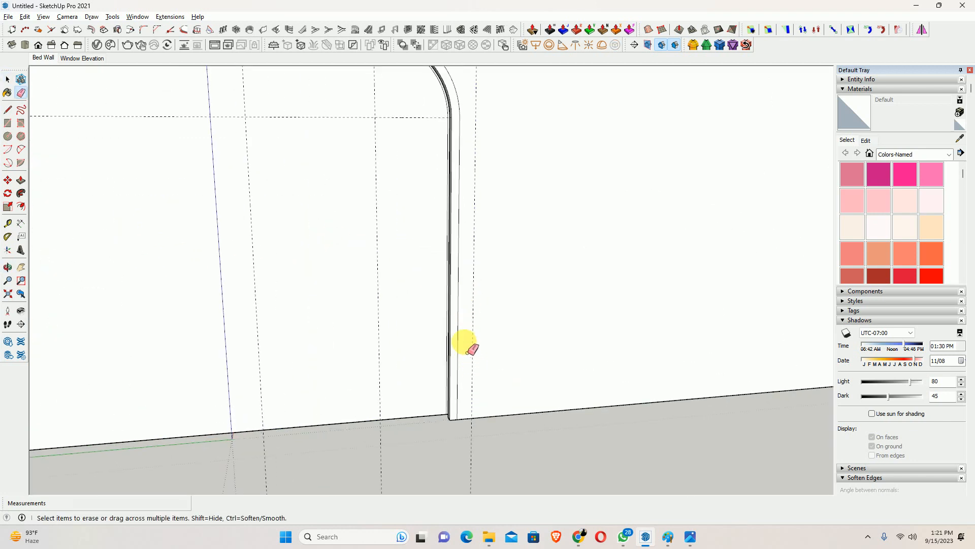
pyautogui.click(458, 344)
pyautogui.moveTo(463, 182); pyautogui.dragTo(492, 340, button='middle')
pyautogui.click(479, 250)
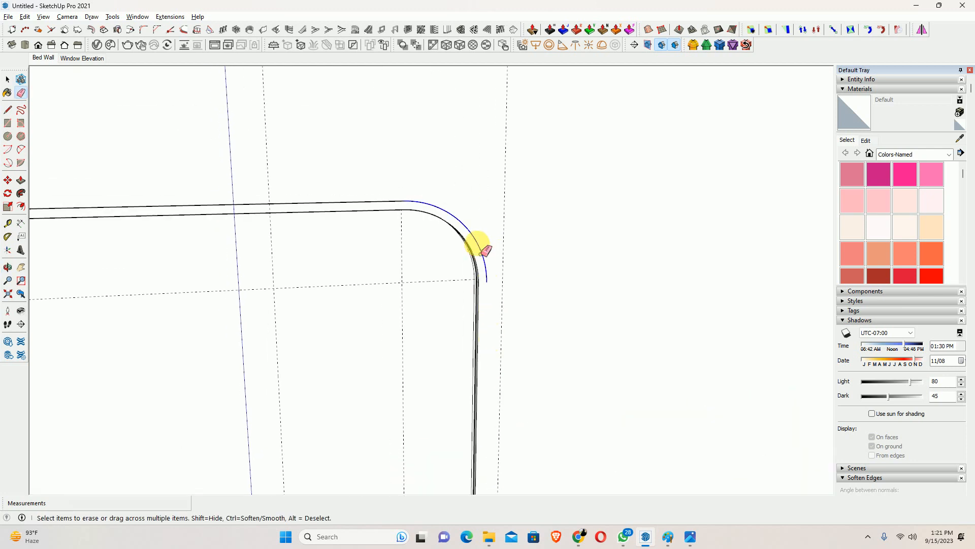
pyautogui.click(375, 201)
pyautogui.keyDown('shift'); pyautogui.moveTo(277, 232); pyautogui.dragTo(660, 229, button='middle'); pyautogui.keyUp('shift')
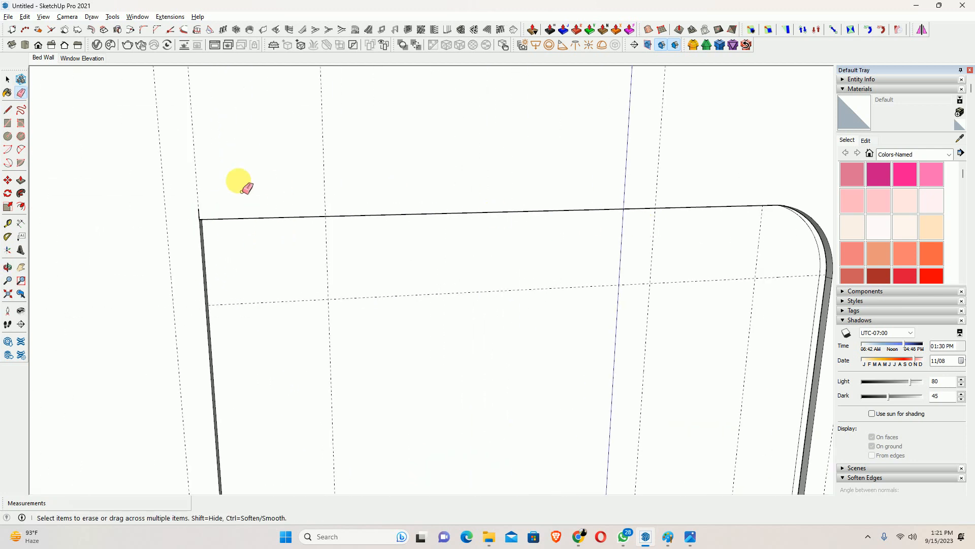
pyautogui.scroll(-1, 189, 210)
pyautogui.scroll(-4, 233, 193)
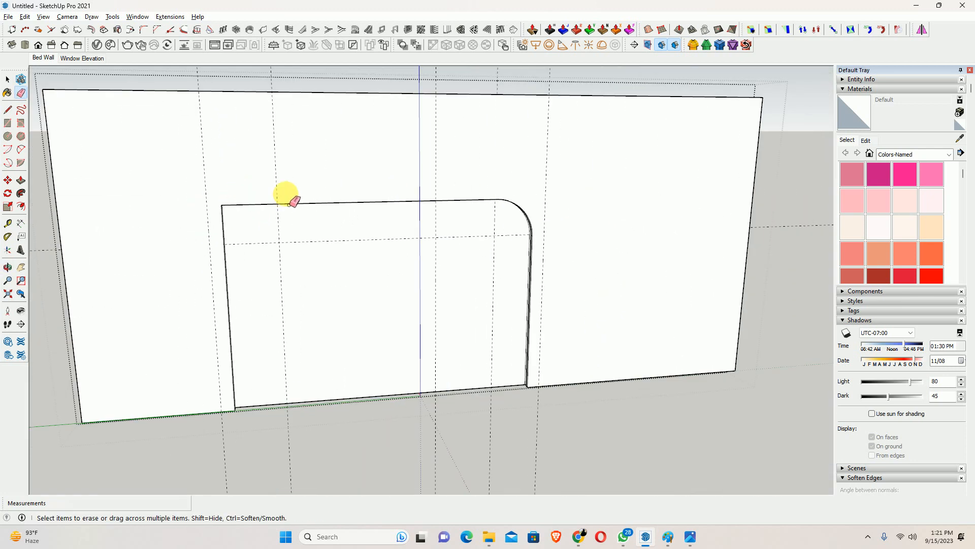
# - Erase the construction guides crossing the bed wall and its recess
pyautogui.moveTo(459, 142)
pyautogui.mouseDown()
pyautogui.moveTo(416, 151)
pyautogui.moveTo(447, 156)
pyautogui.mouseUp()
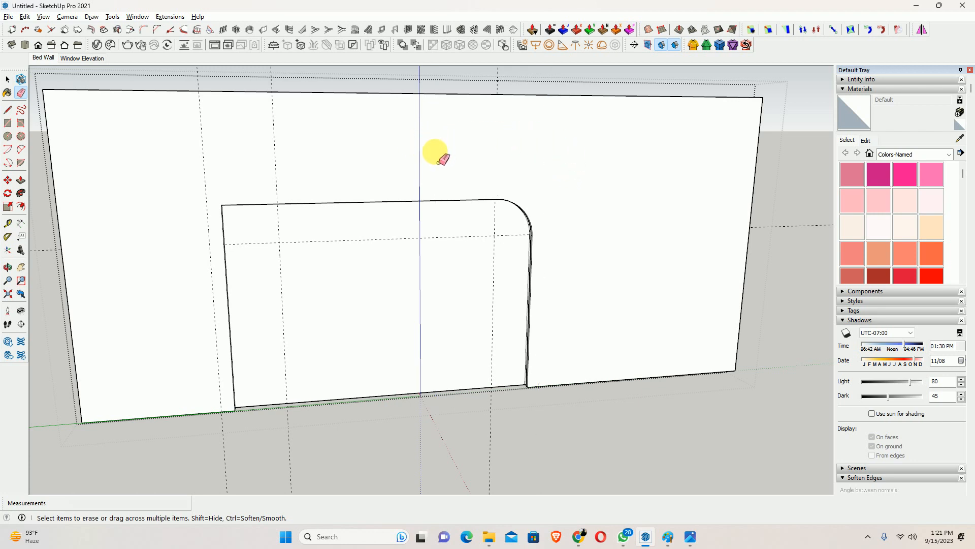
pyautogui.moveTo(508, 263); pyautogui.dragTo(483, 234)
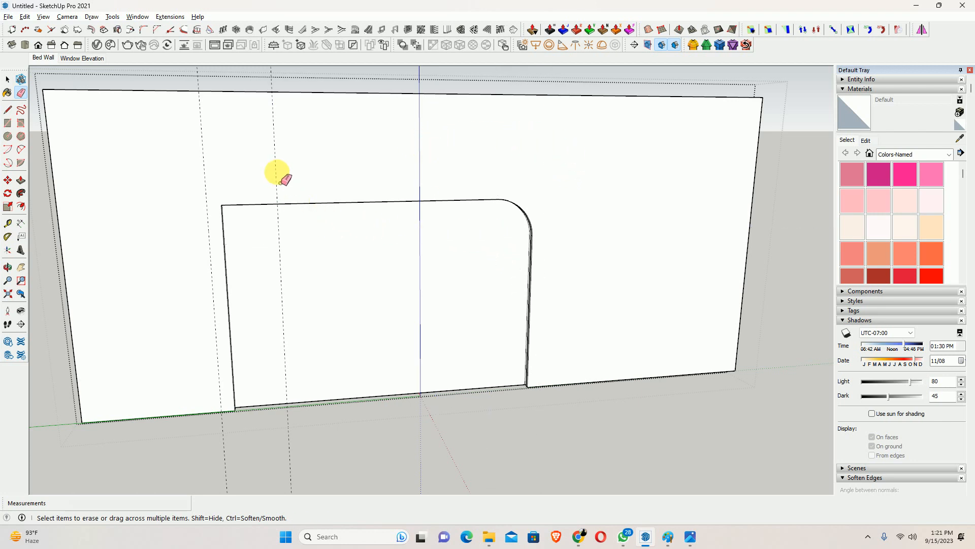
pyautogui.click(277, 176)
# - Leave the bed wall group and examine the finished rounded recess in the room from several angles
pyautogui.scroll(-4, 278, 176)
pyautogui.moveTo(341, 228)
pyautogui.mouseDown(button='middle')
pyautogui.moveTo(288, 215)
pyautogui.moveTo(248, 177)
pyautogui.mouseUp(button='middle')
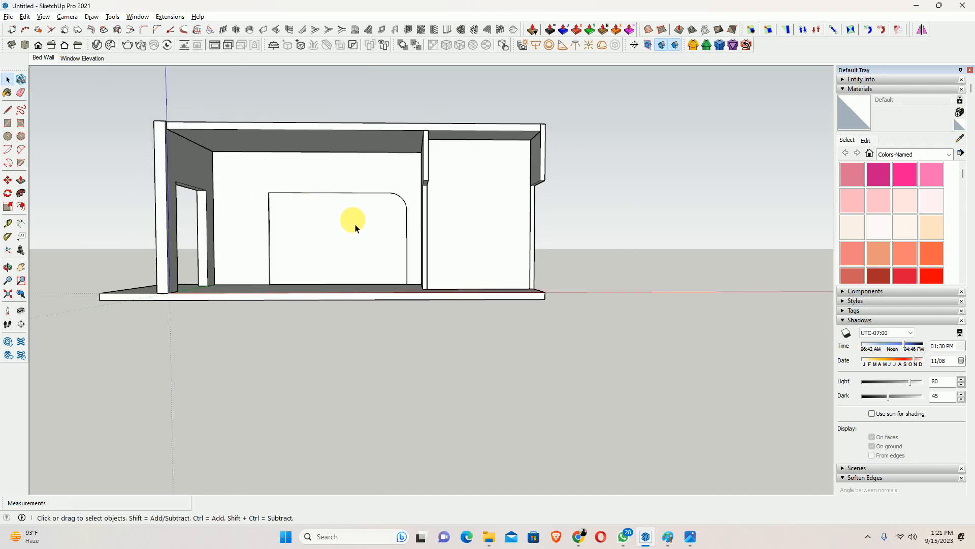
pyautogui.moveTo(349, 220); pyautogui.dragTo(362, 252, button='middle')
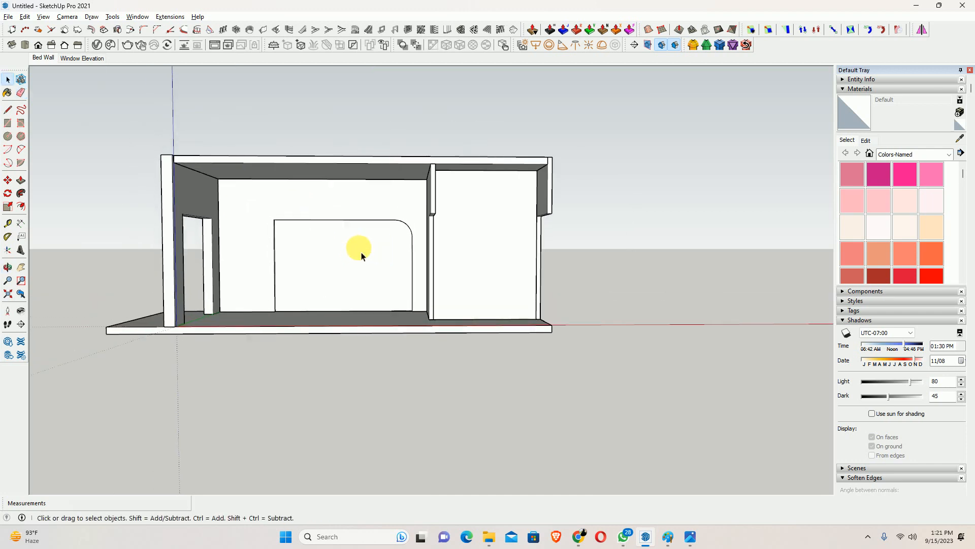
pyautogui.scroll(2, 361, 255)
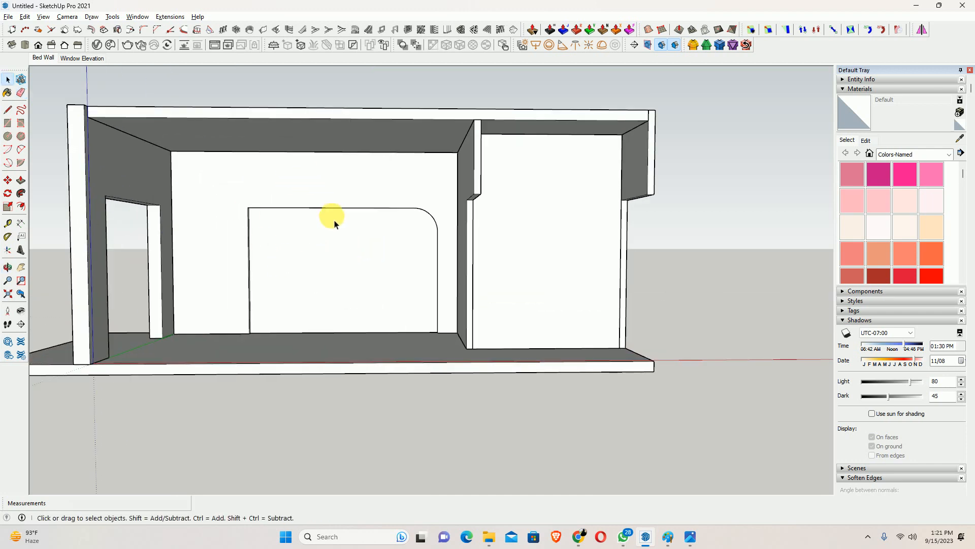
pyautogui.moveTo(343, 239); pyautogui.dragTo(524, 297, button='middle')
pyautogui.moveTo(428, 269); pyautogui.dragTo(315, 253, button='middle')
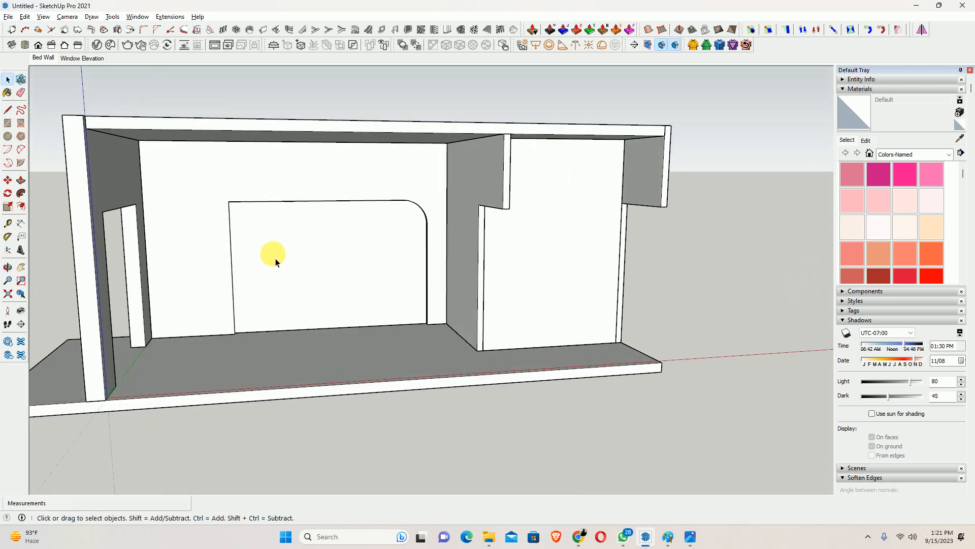
pyautogui.scroll(2, 275, 262)
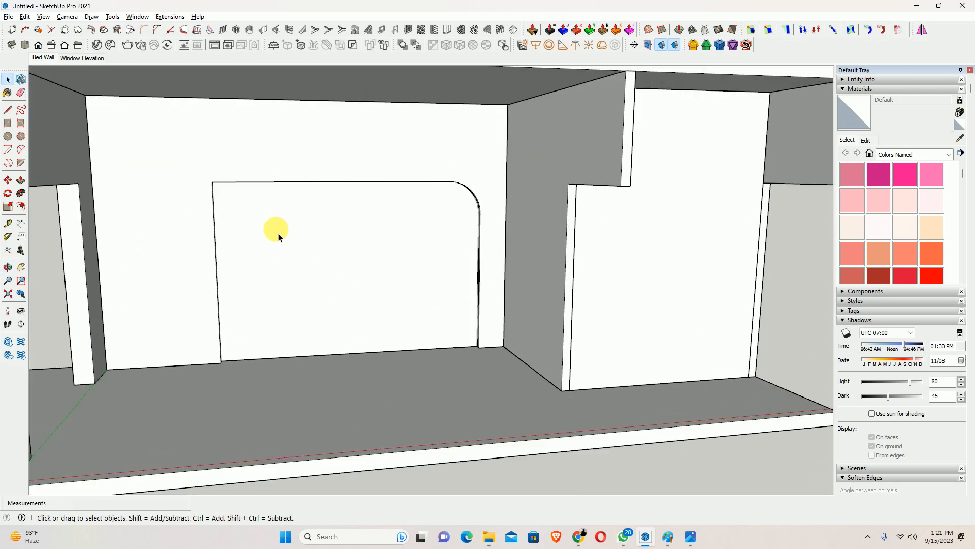
pyautogui.moveTo(381, 269); pyautogui.dragTo(311, 262, button='middle')
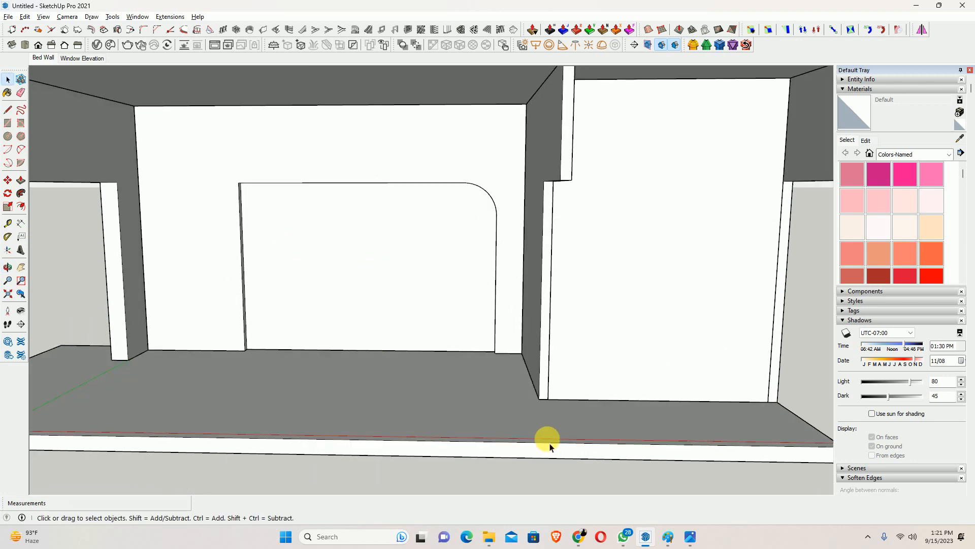
pyautogui.hotkey('ctrl', 'F7')
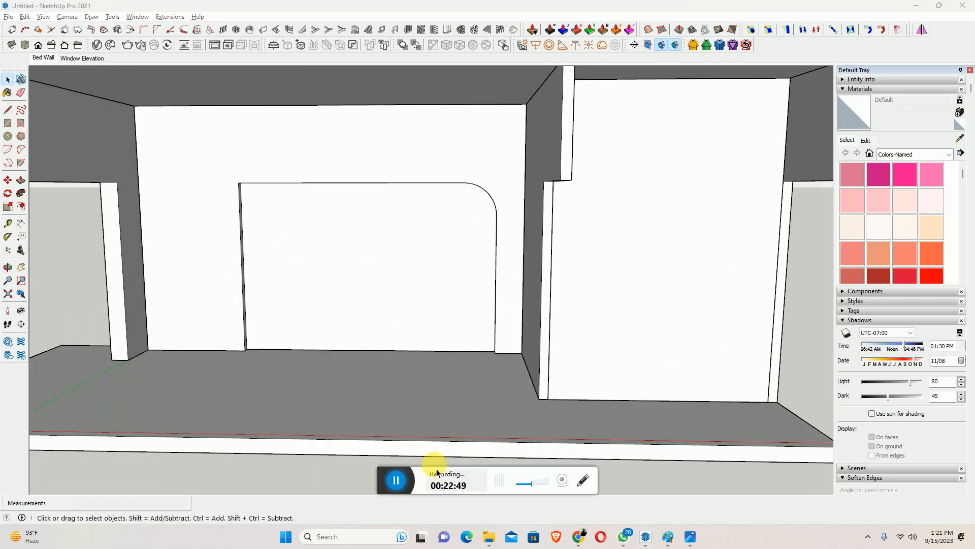